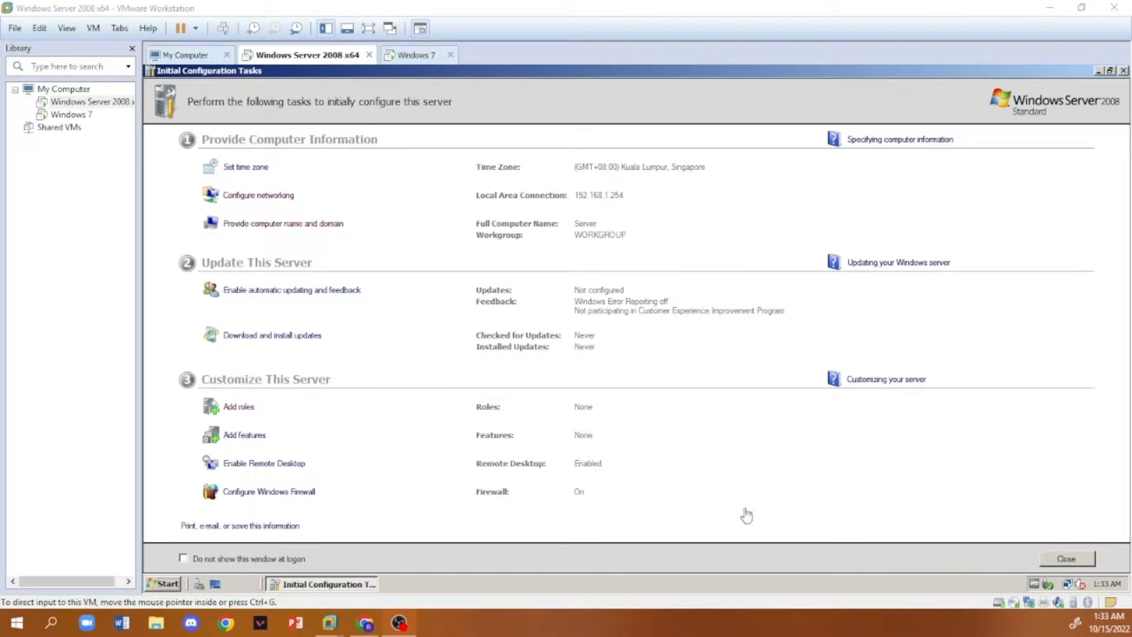
- Open the Network and Sharing Center on the Windows Server 2008 machine
{"action": "left_click", "coordinate": [171, 584]}
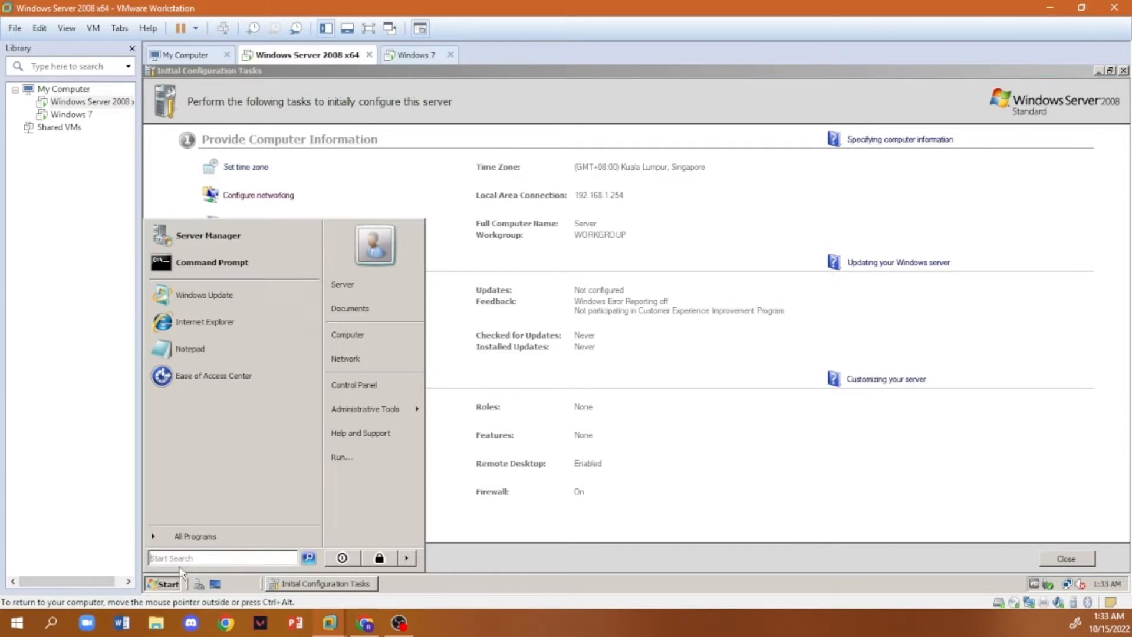
{"action": "left_click", "coordinate": [361, 360]}
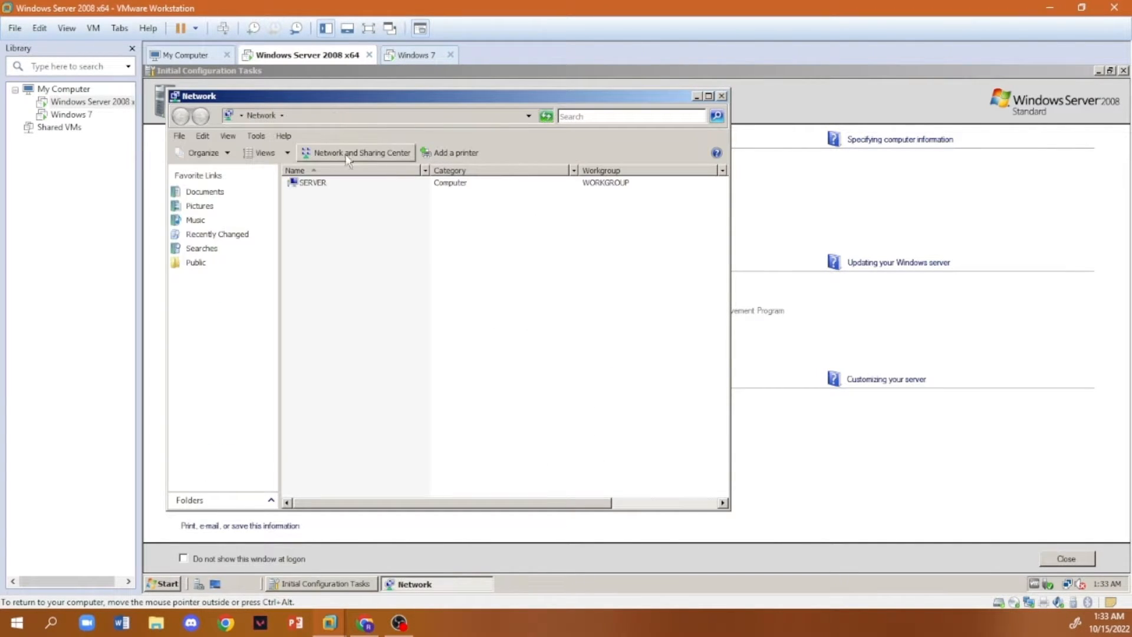
{"action": "left_click", "coordinate": [371, 155]}
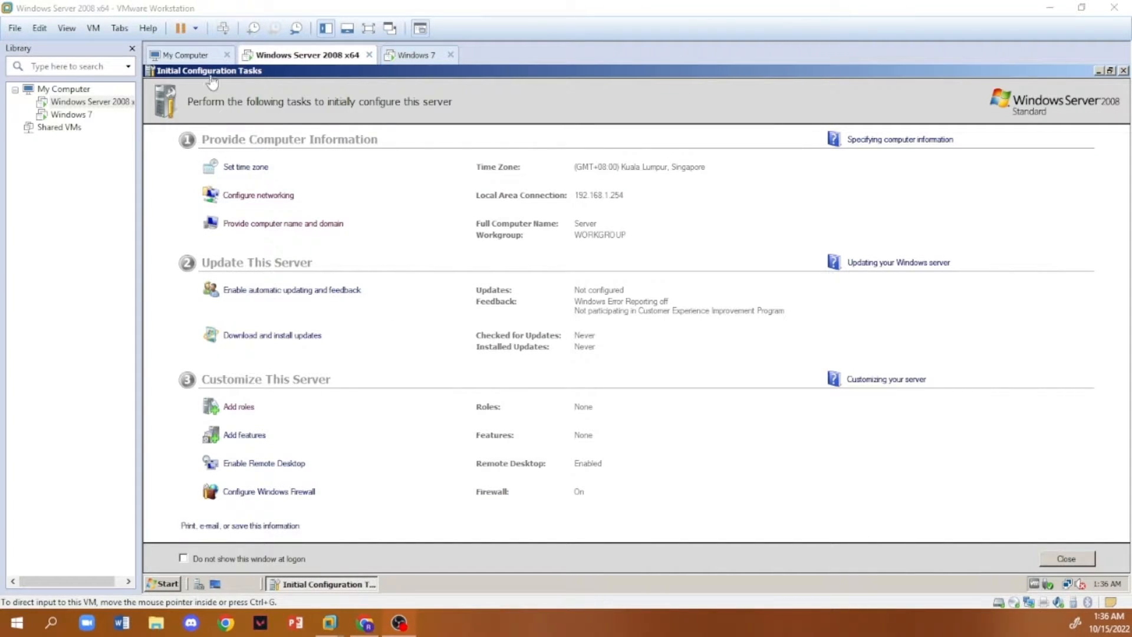
- Run oobe.exe and allow the Initial Configuration Tasks program to continue
{"action": "left_click", "coordinate": [173, 583]}
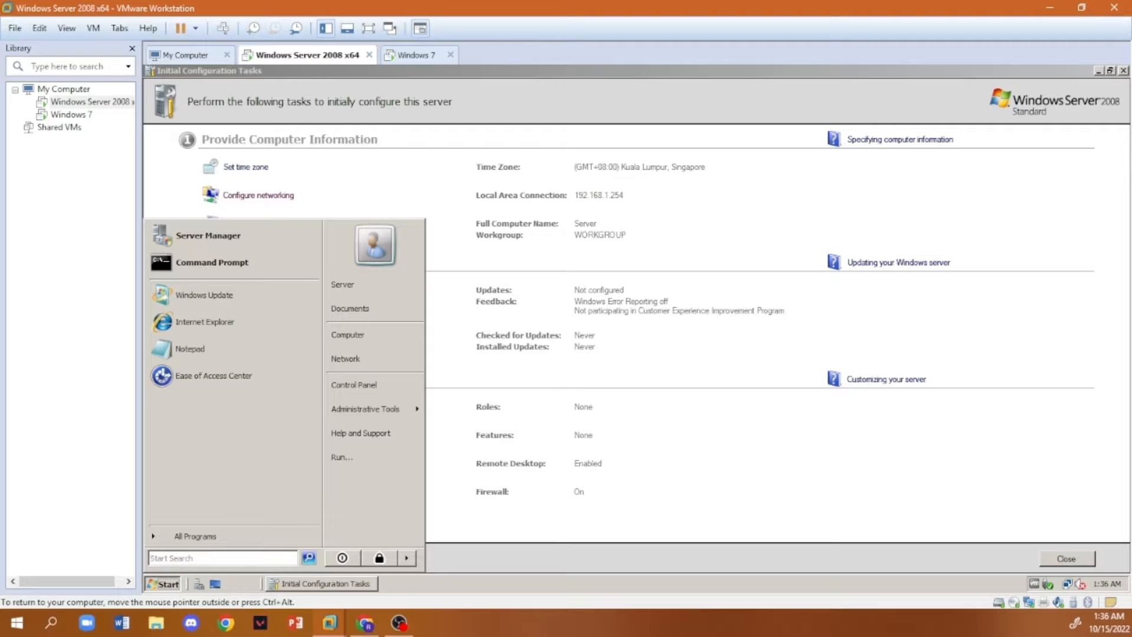
{"action": "type", "text": "oobe.exe"}
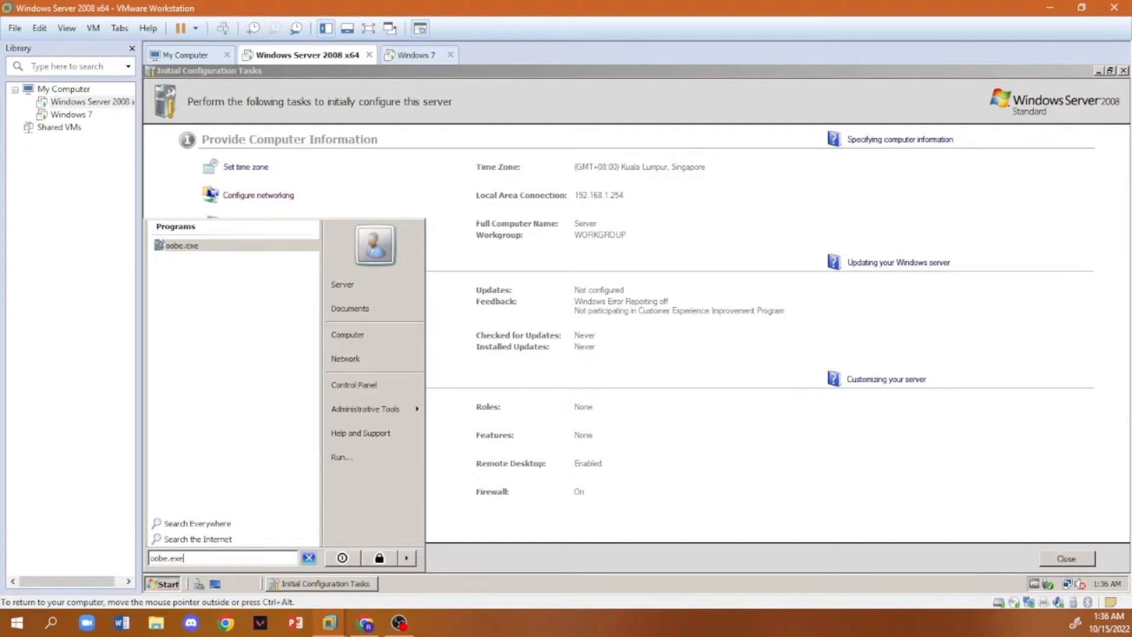
{"action": "key", "text": "Return"}
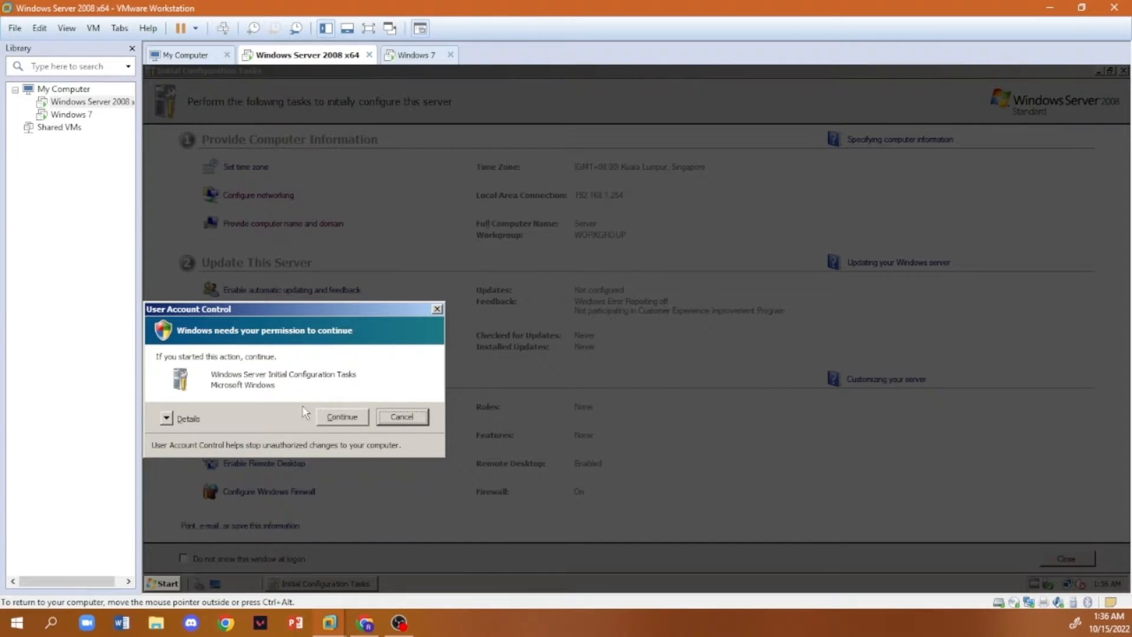
{"action": "left_click", "coordinate": [343, 417]}
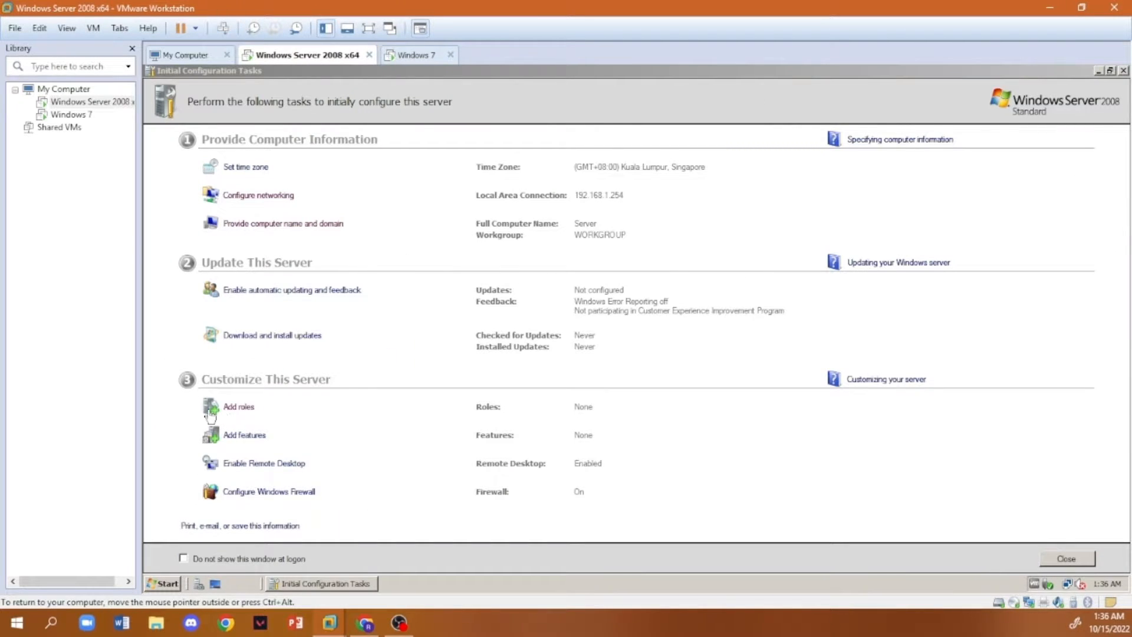
- Install the Active Directory Domain Services role on the server and close the wizard
{"action": "left_click", "coordinate": [241, 410]}
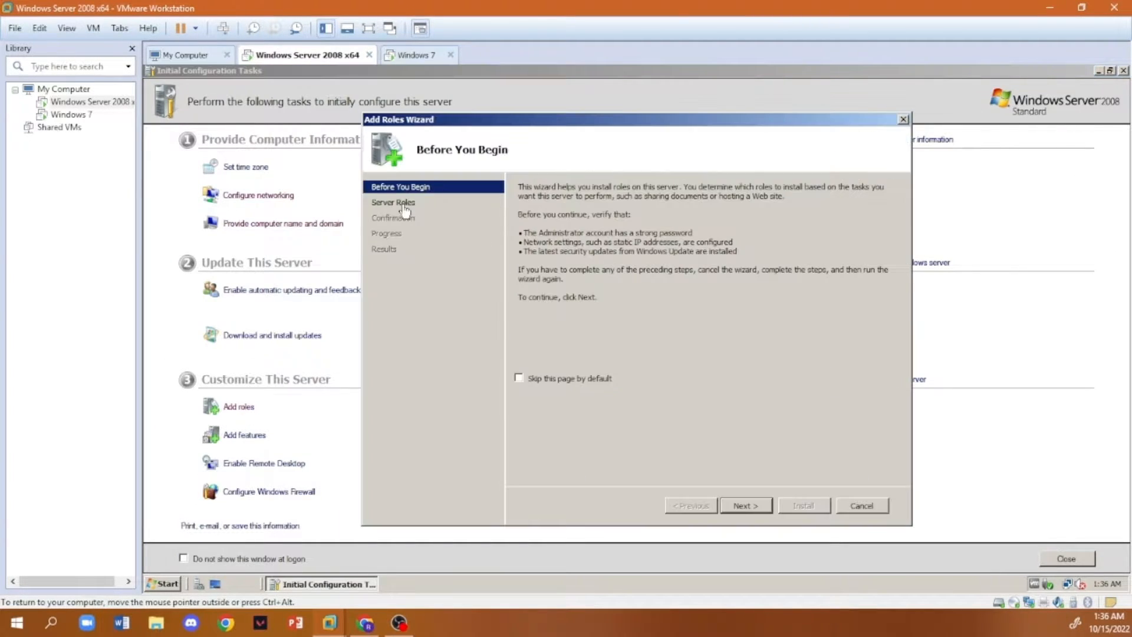
{"action": "left_click", "coordinate": [745, 506]}
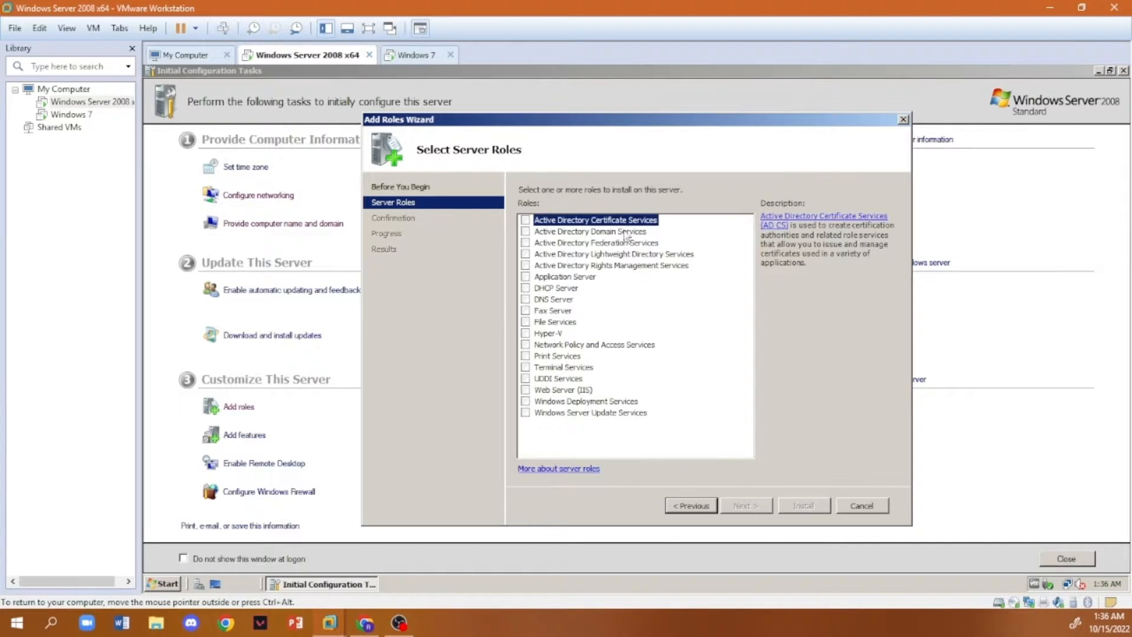
{"action": "left_click", "coordinate": [525, 232]}
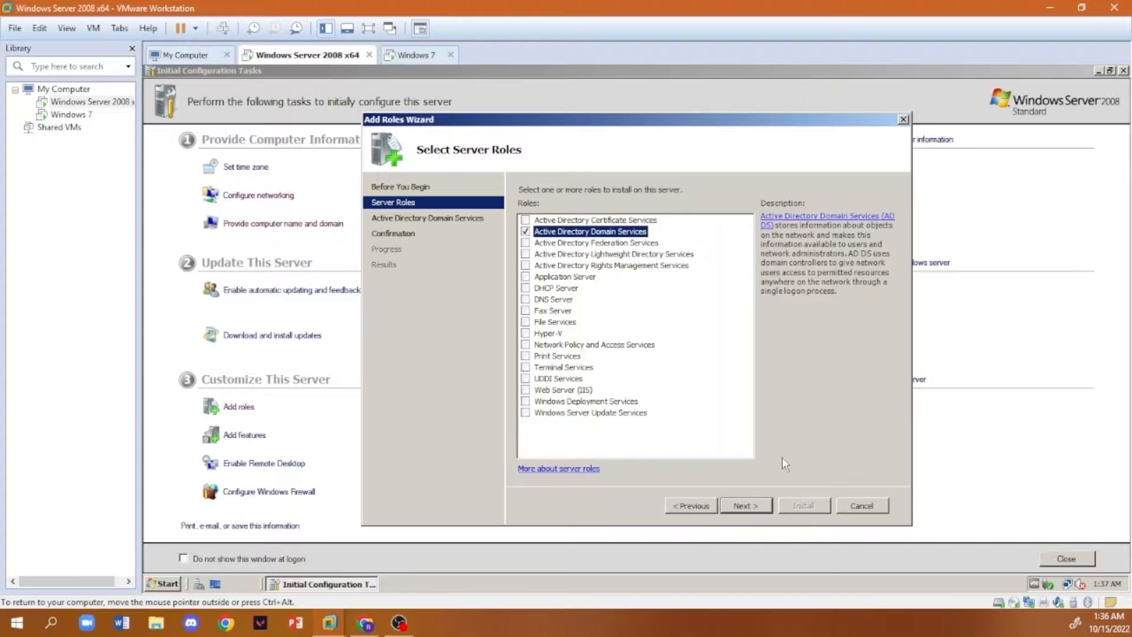
{"action": "left_click", "coordinate": [764, 506]}
{"action": "left_click", "coordinate": [762, 506]}
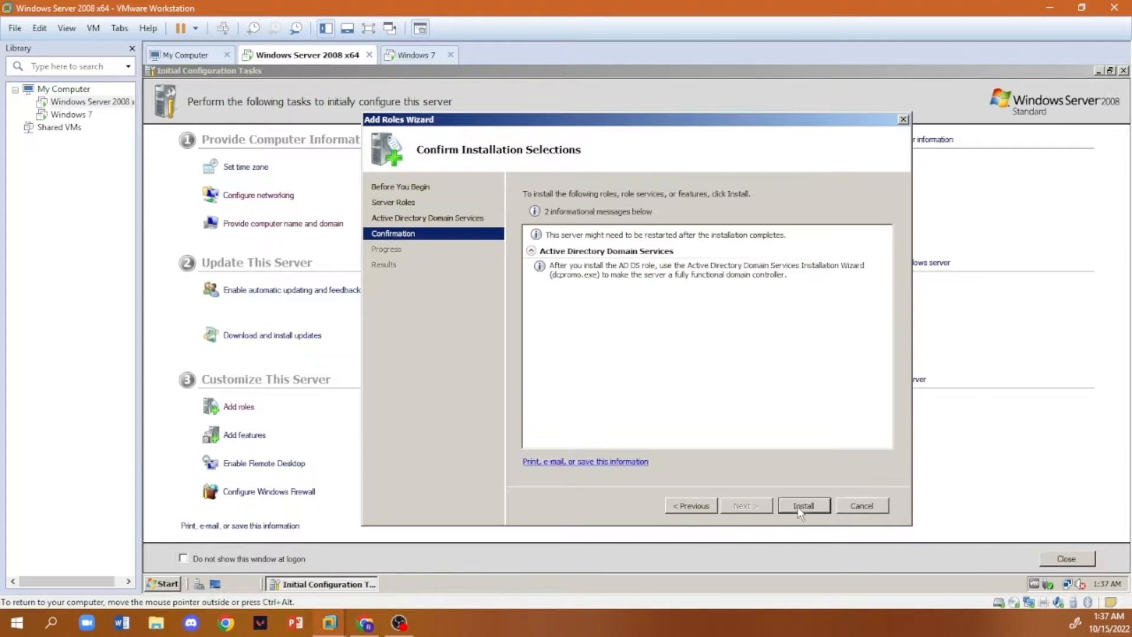
{"action": "left_click", "coordinate": [802, 505]}
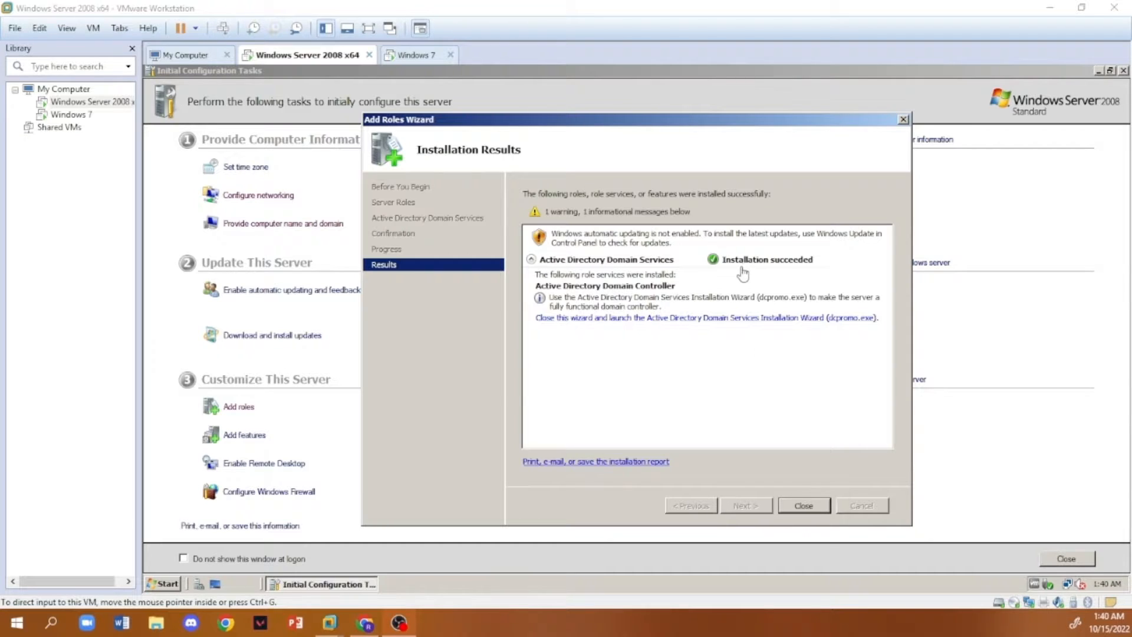
{"action": "left_click", "coordinate": [821, 504]}
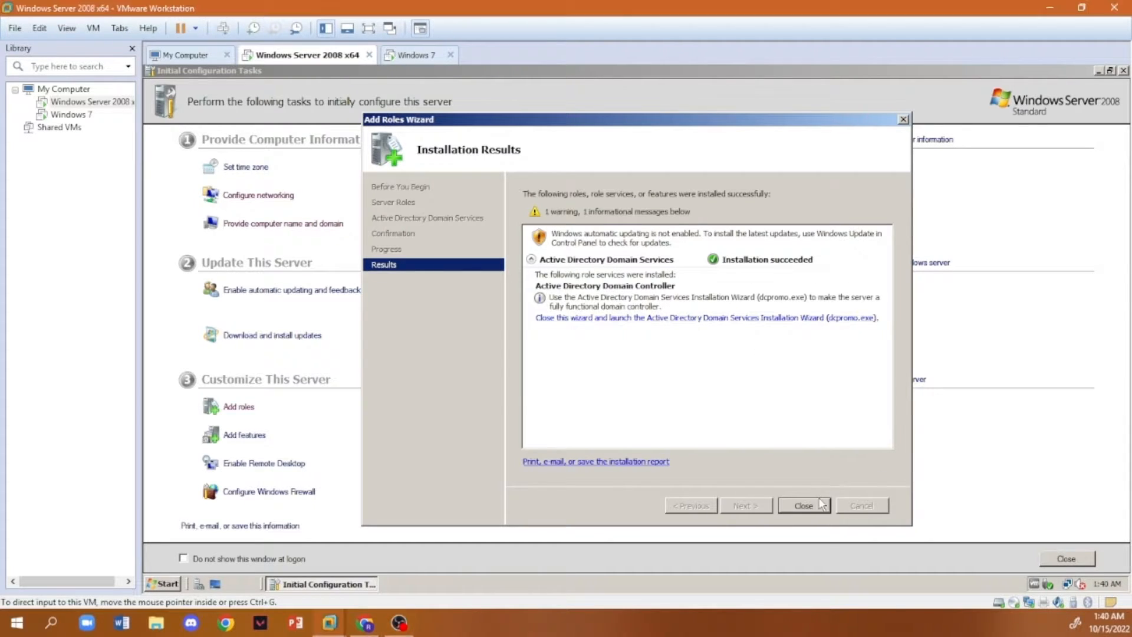
{"action": "left_click", "coordinate": [804, 506]}
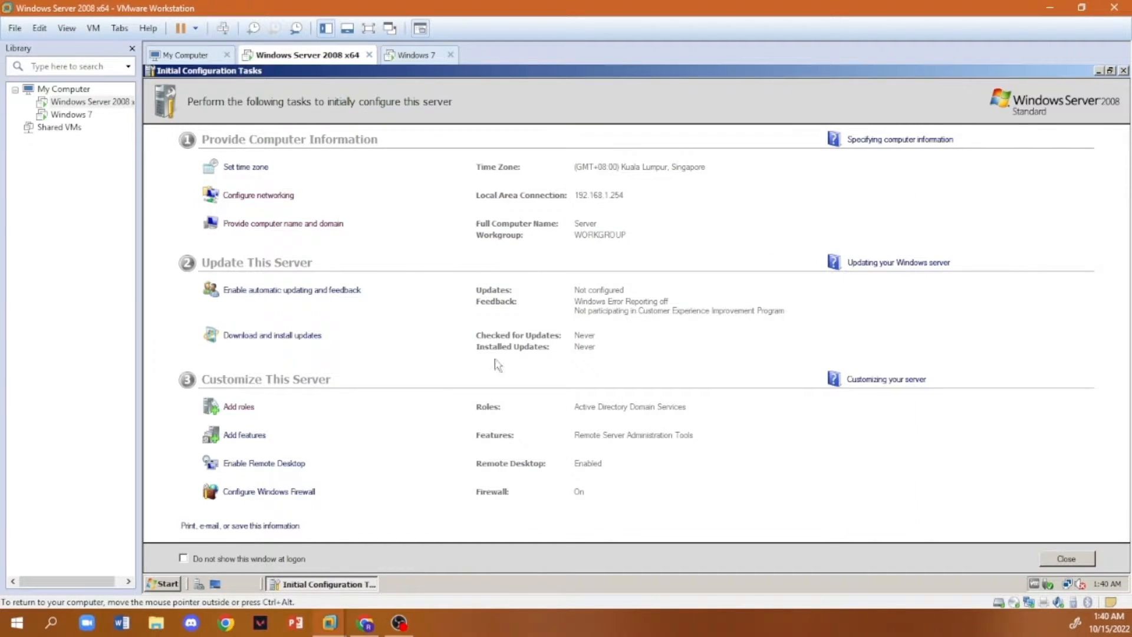
- Launch dcpromo with permission granted and proceed to the deployment configuration choice without using advanced mode
{"action": "left_click", "coordinate": [163, 584]}
{"action": "type", "text": "dcpromo"}
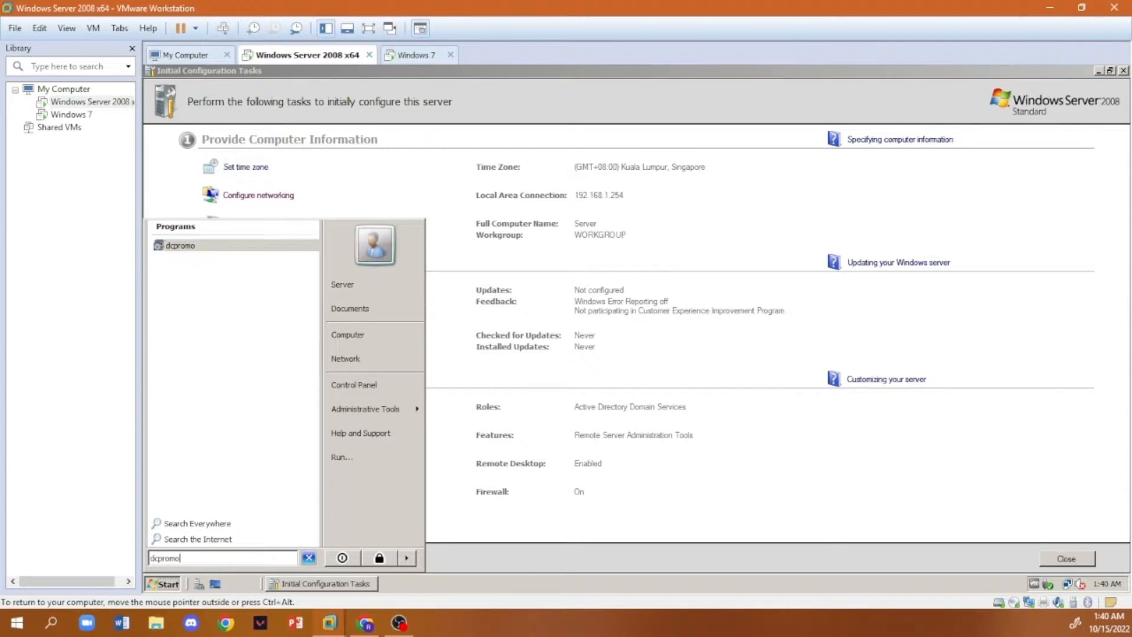
{"action": "left_click", "coordinate": [188, 247]}
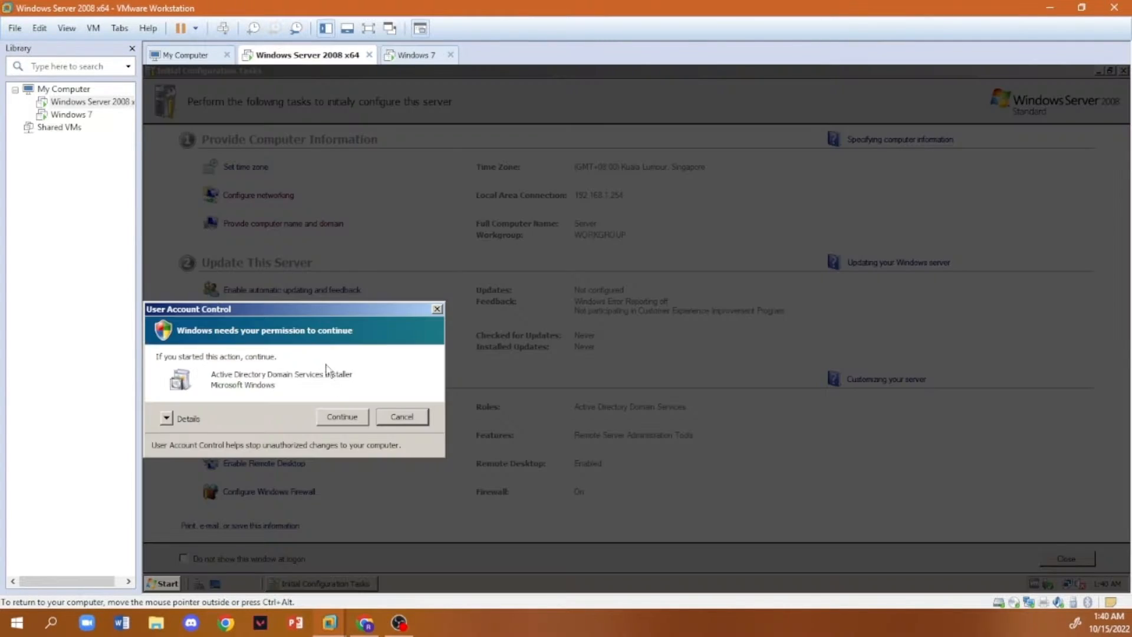
{"action": "left_click", "coordinate": [350, 417]}
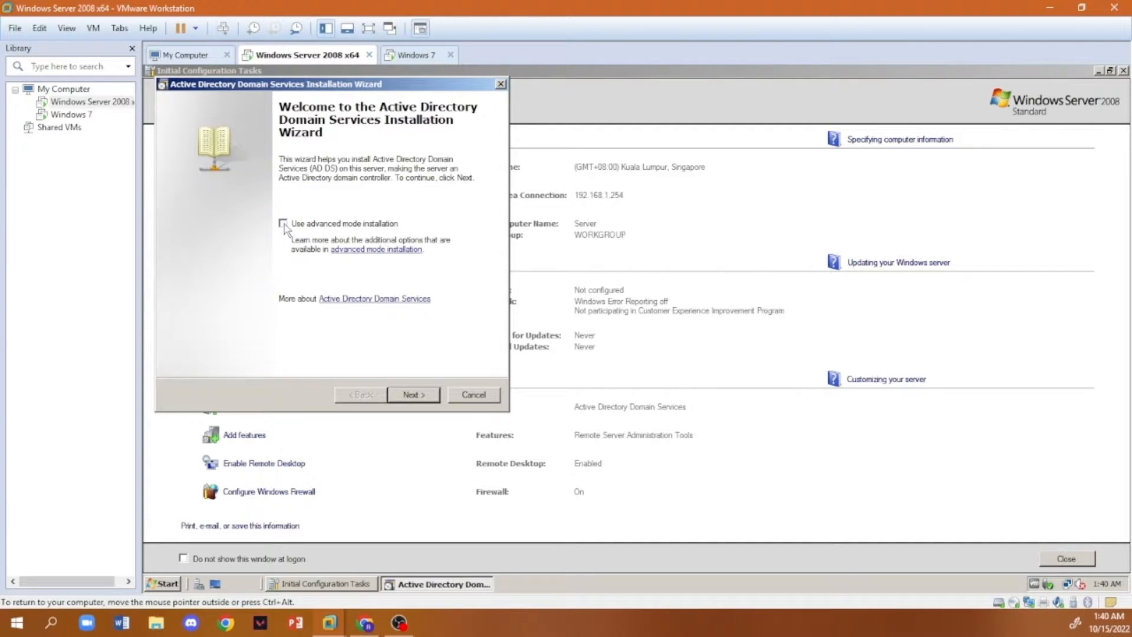
{"action": "left_click", "coordinate": [435, 392]}
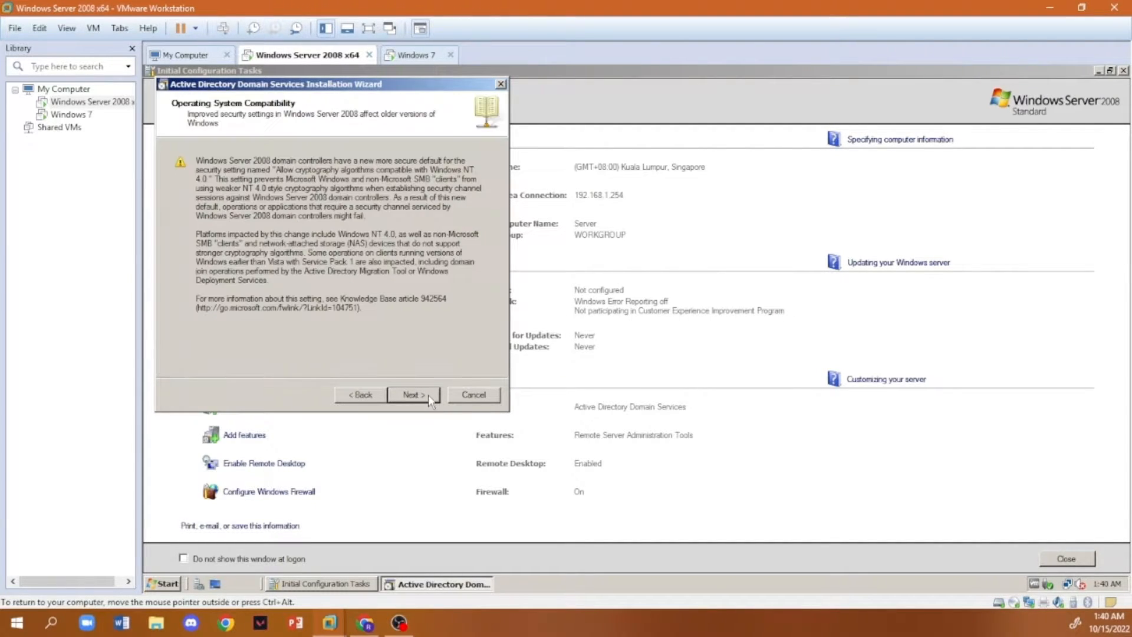
{"action": "left_click", "coordinate": [413, 394]}
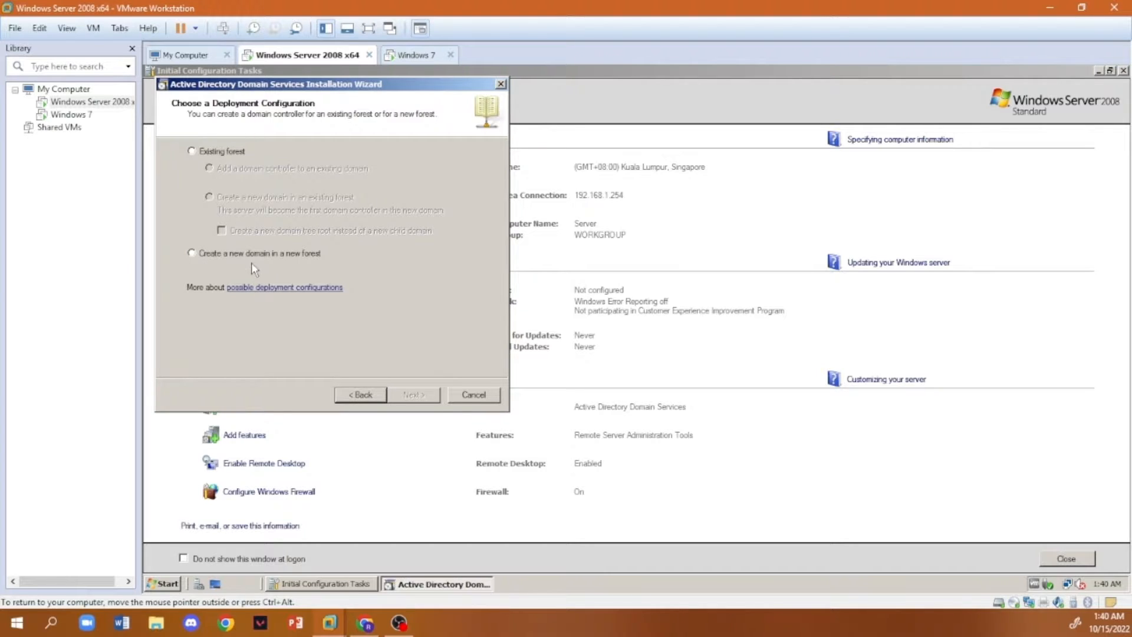
- Create a new domain in a new forest with root domain rncs.net and NetBIOS name RNCS
{"action": "left_click", "coordinate": [191, 253]}
{"action": "left_click", "coordinate": [437, 399]}
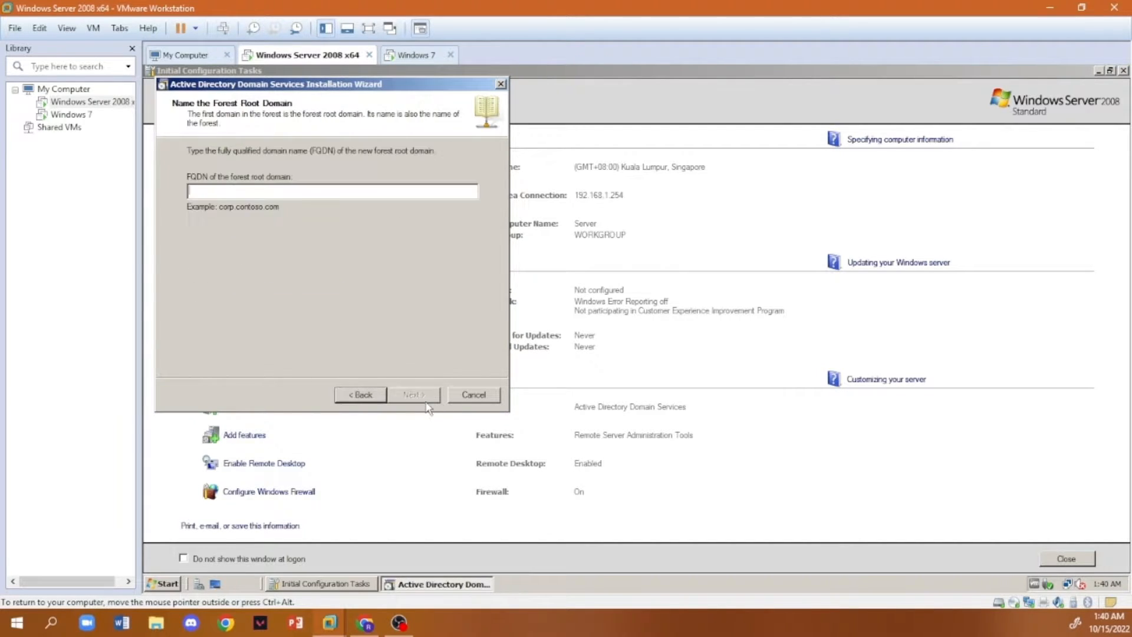
{"action": "left_click", "coordinate": [316, 192]}
{"action": "type", "text": "T"}
{"action": "left_click", "coordinate": [421, 394]}
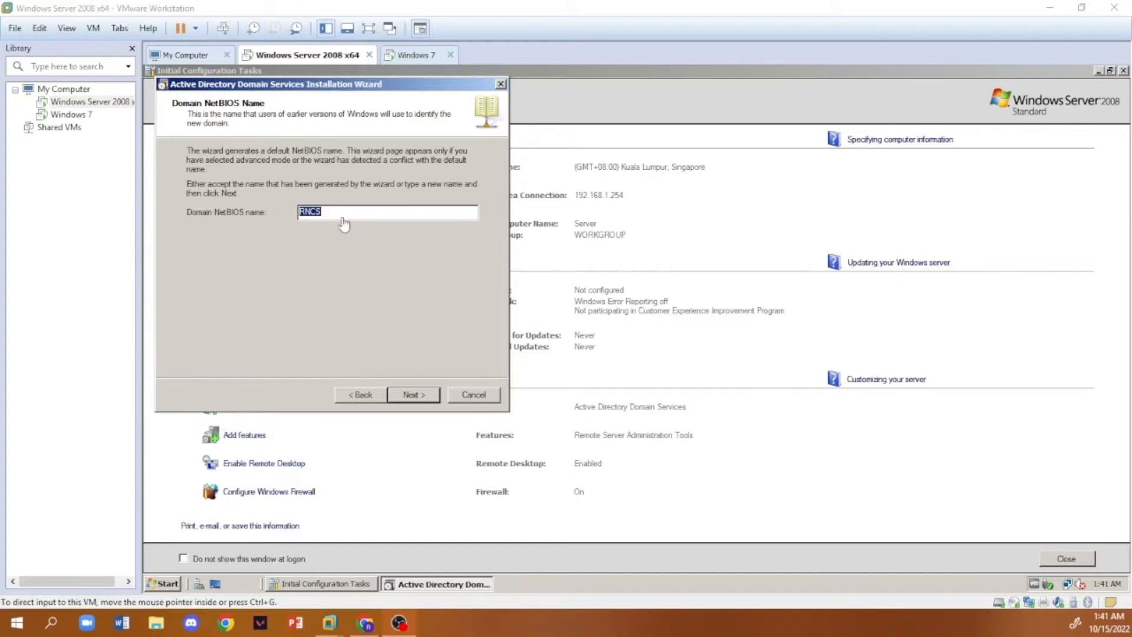
{"action": "left_click", "coordinate": [414, 400]}
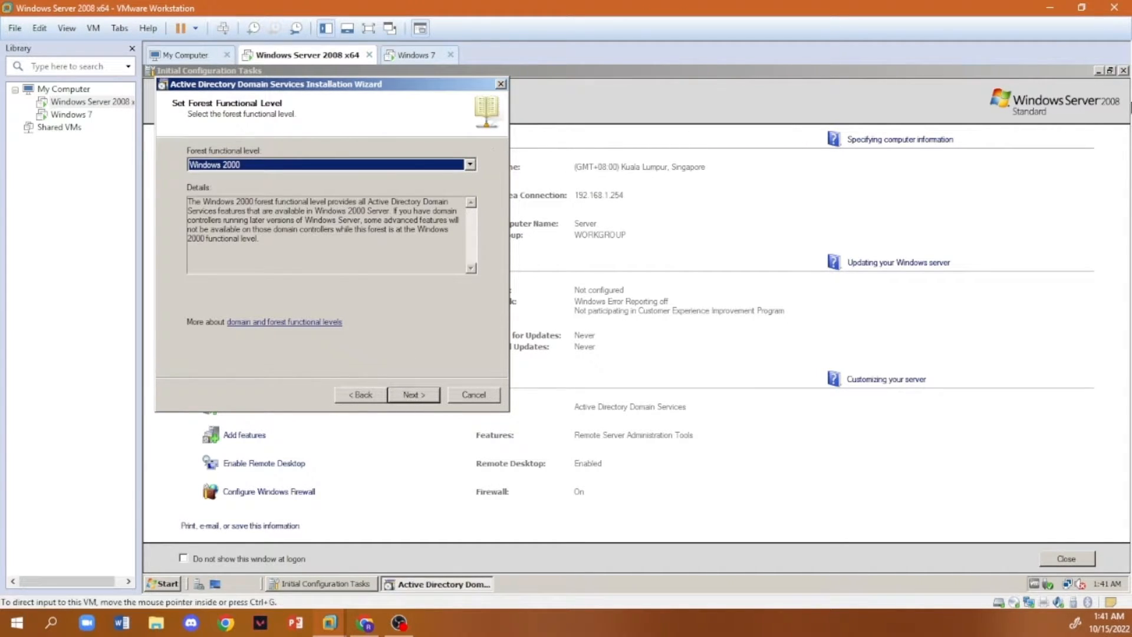
- Set the forest functional level to Windows Server 2008
{"action": "left_click", "coordinate": [466, 166]}
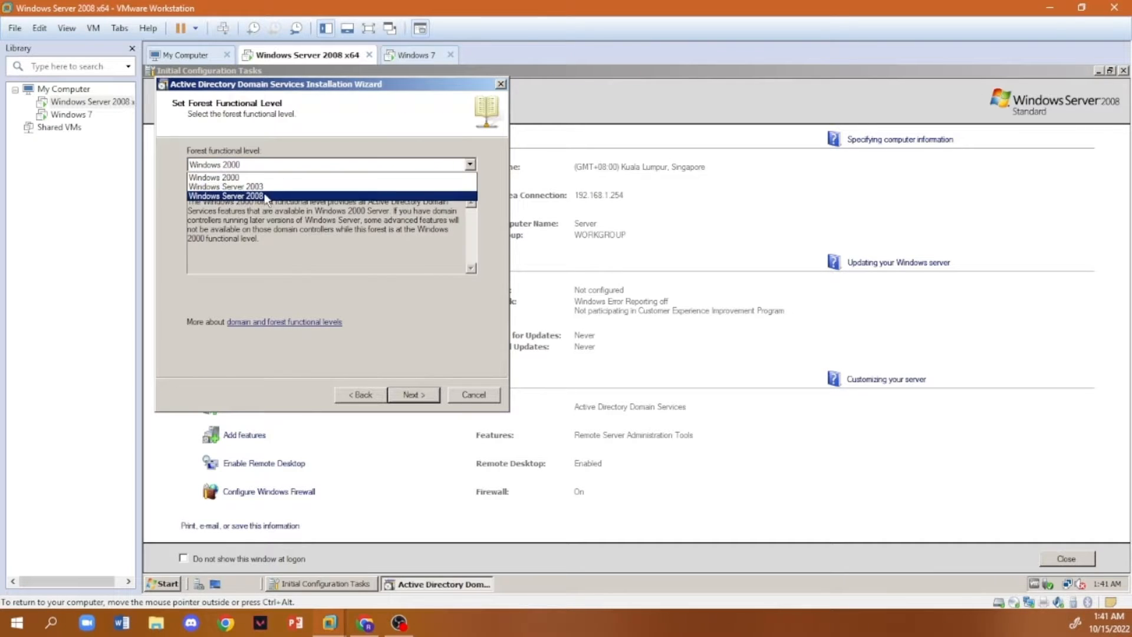
{"action": "left_click", "coordinate": [354, 185]}
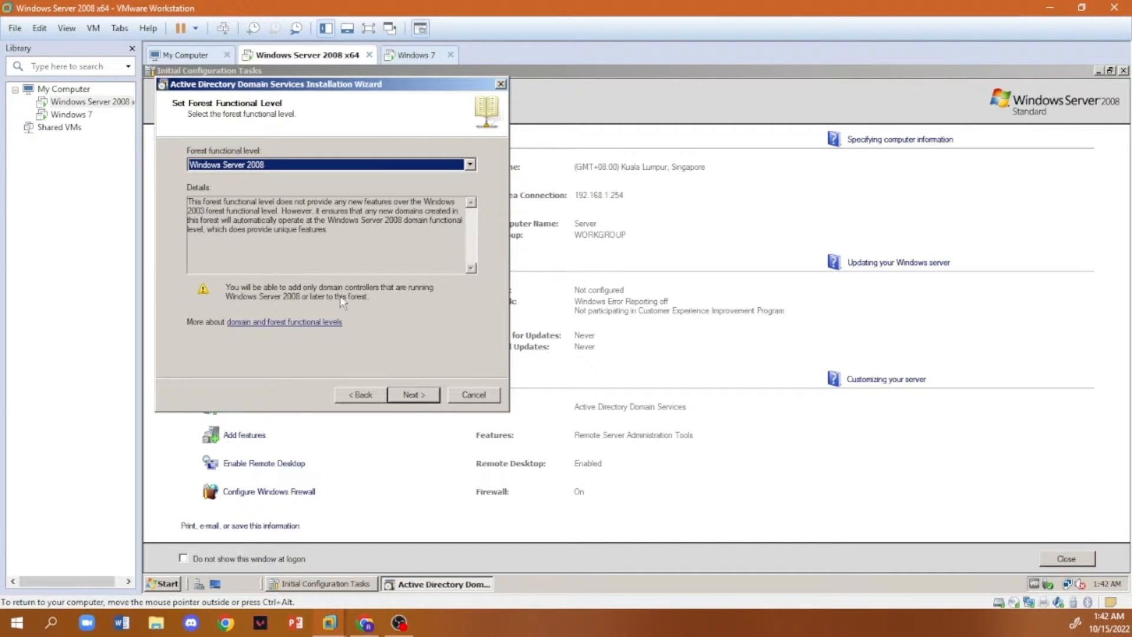
{"action": "key", "text": "ctrl+alt"}
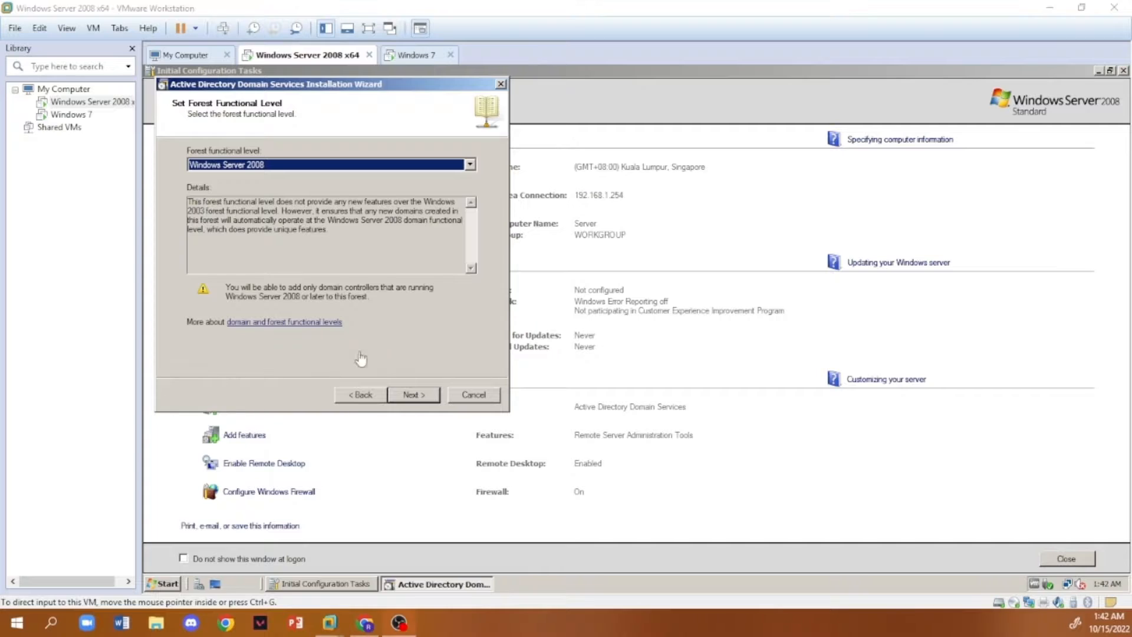
{"action": "left_click", "coordinate": [413, 397]}
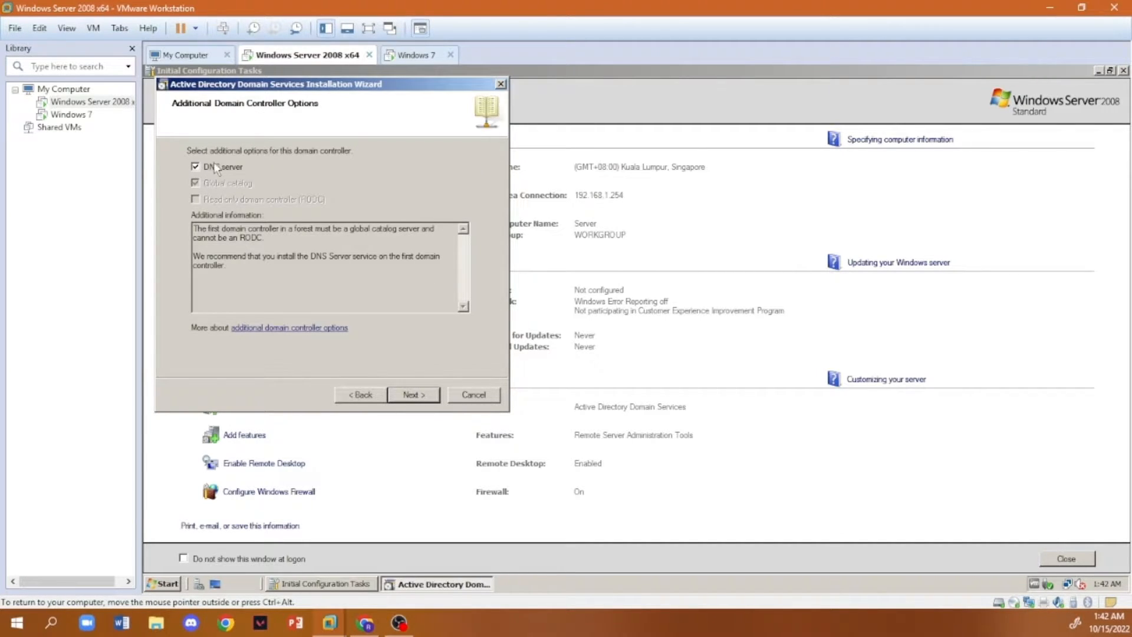
- Keep the DNS server option, continue without a DNS delegation, and accept the default database, log and SYSVOL folders
{"action": "left_click", "coordinate": [419, 397]}
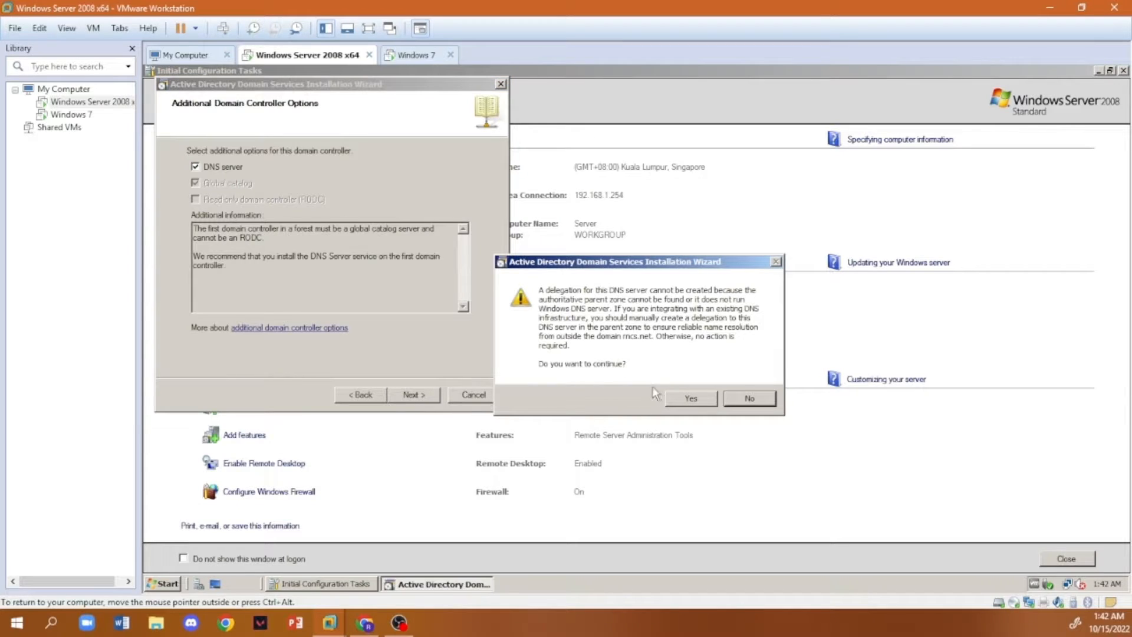
{"action": "left_click", "coordinate": [686, 398]}
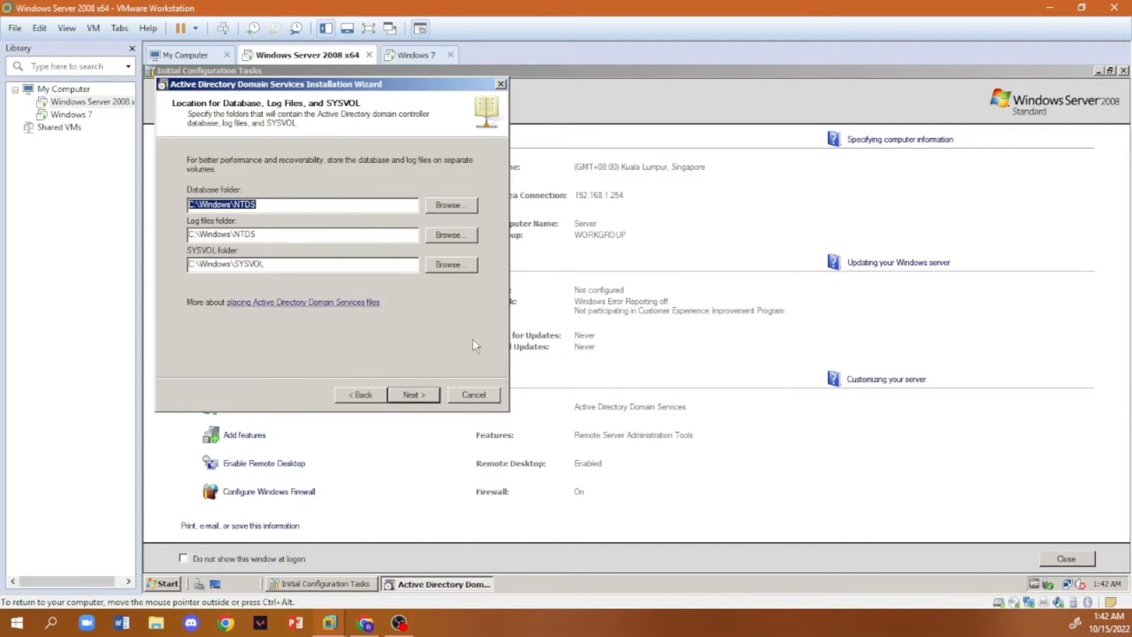
{"action": "left_click", "coordinate": [413, 395]}
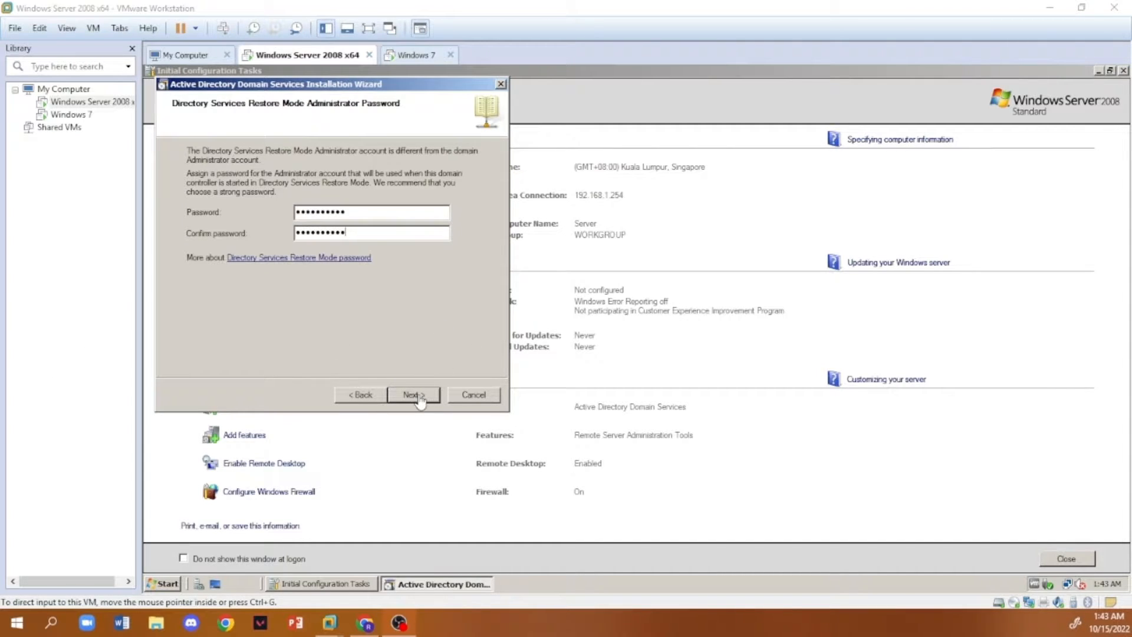
- Enter the Directory Services Restore Mode administrator password and start the domain services configuration with reboot on completion
{"action": "left_click", "coordinate": [414, 395]}
{"action": "left_click", "coordinate": [421, 394]}
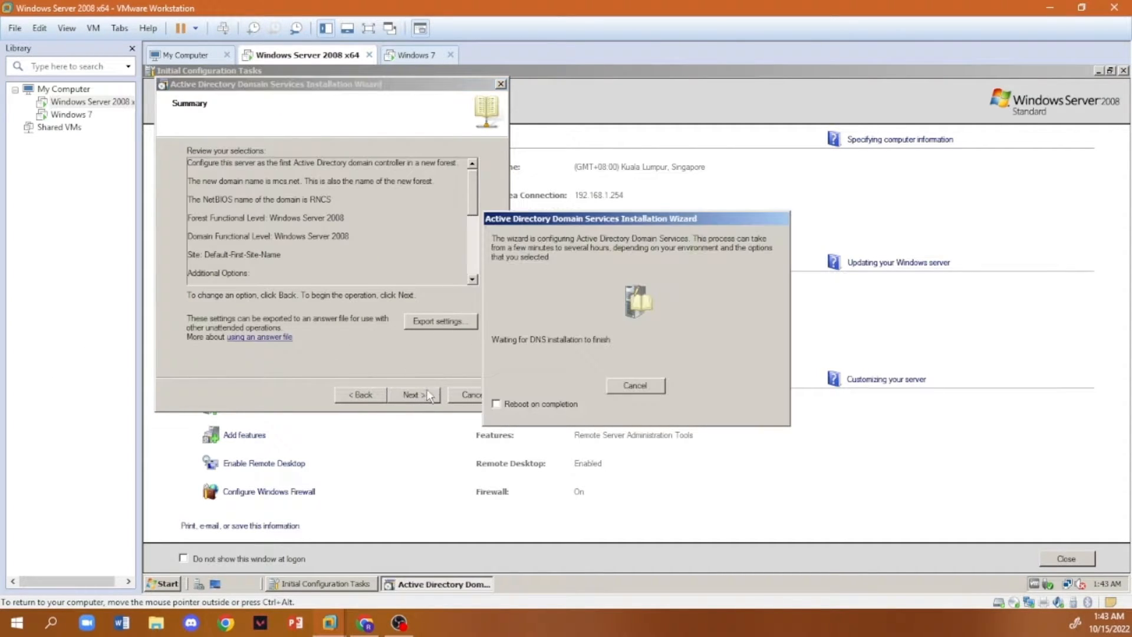
{"action": "left_click", "coordinate": [495, 405]}
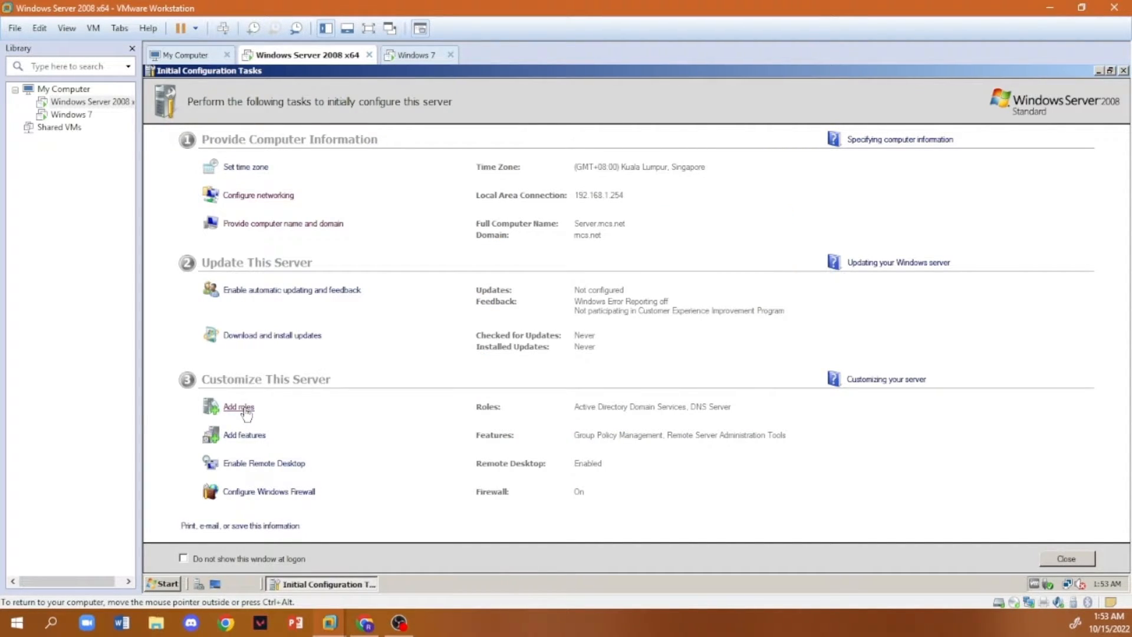
- Select the DHCP Server role for installation and proceed to its network connection bindings
{"action": "left_click", "coordinate": [239, 407]}
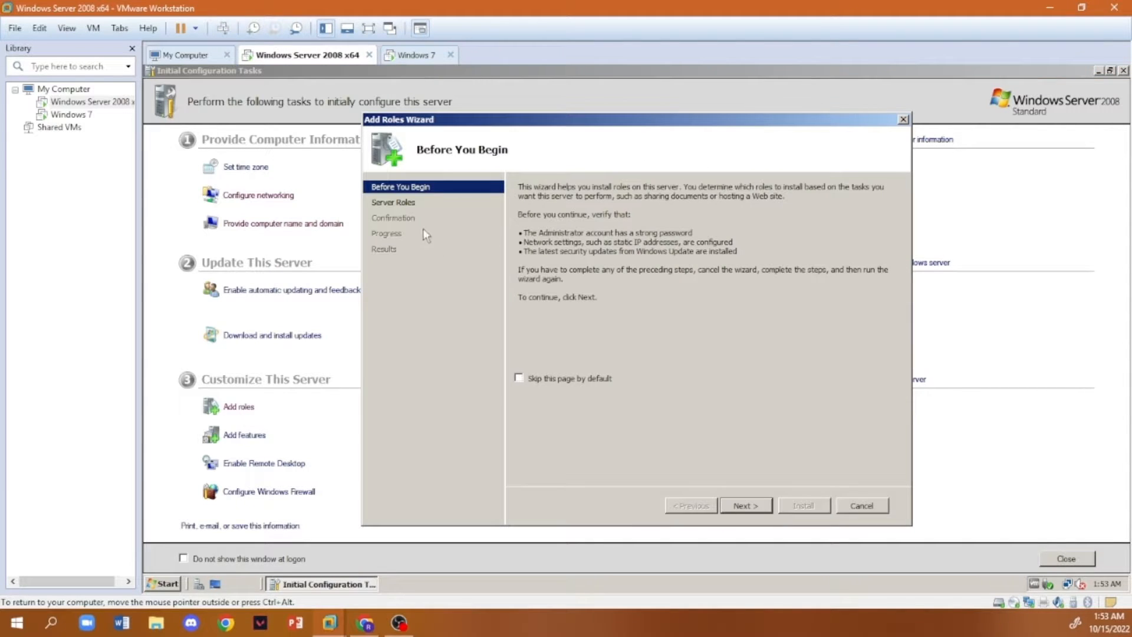
{"action": "left_click", "coordinate": [406, 206]}
{"action": "left_click", "coordinate": [528, 288]}
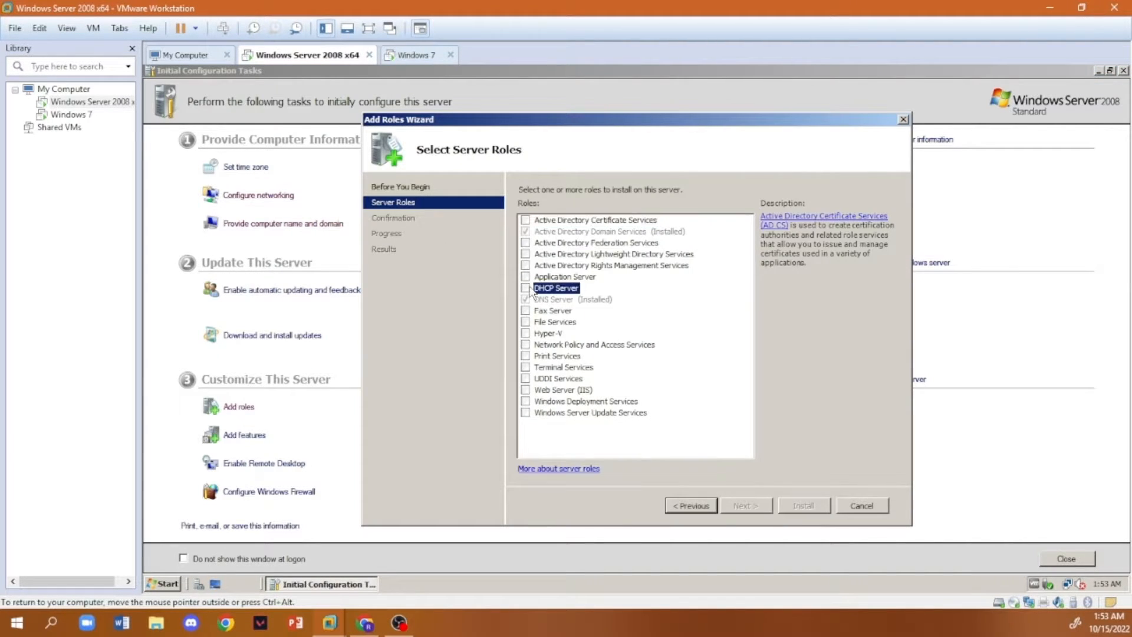
{"action": "left_click", "coordinate": [745, 506]}
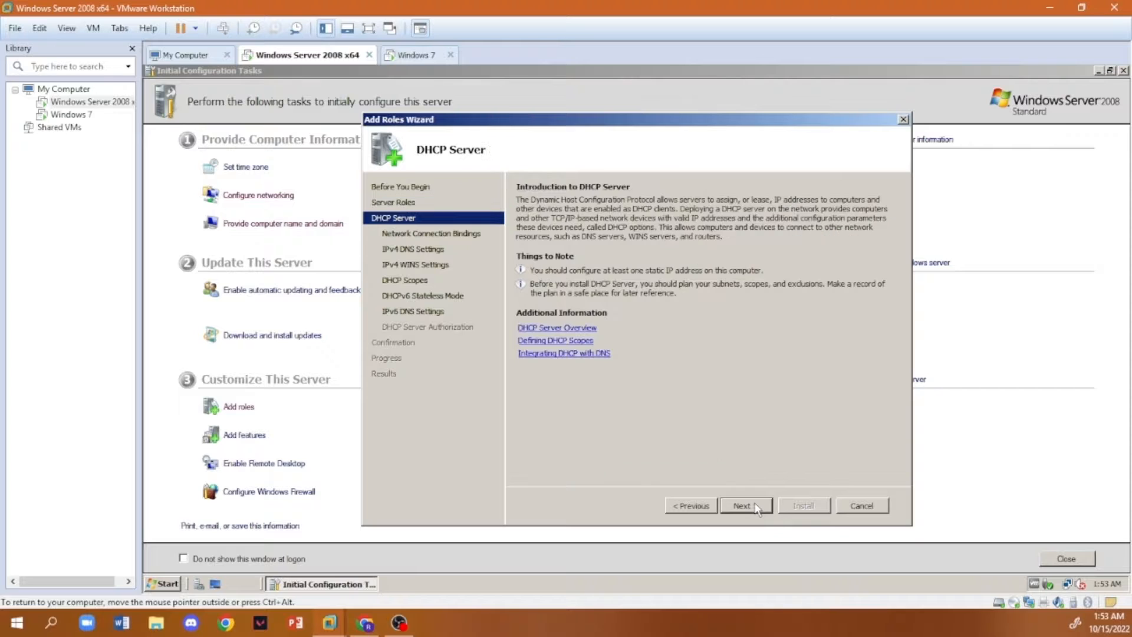
{"action": "left_click", "coordinate": [745, 506]}
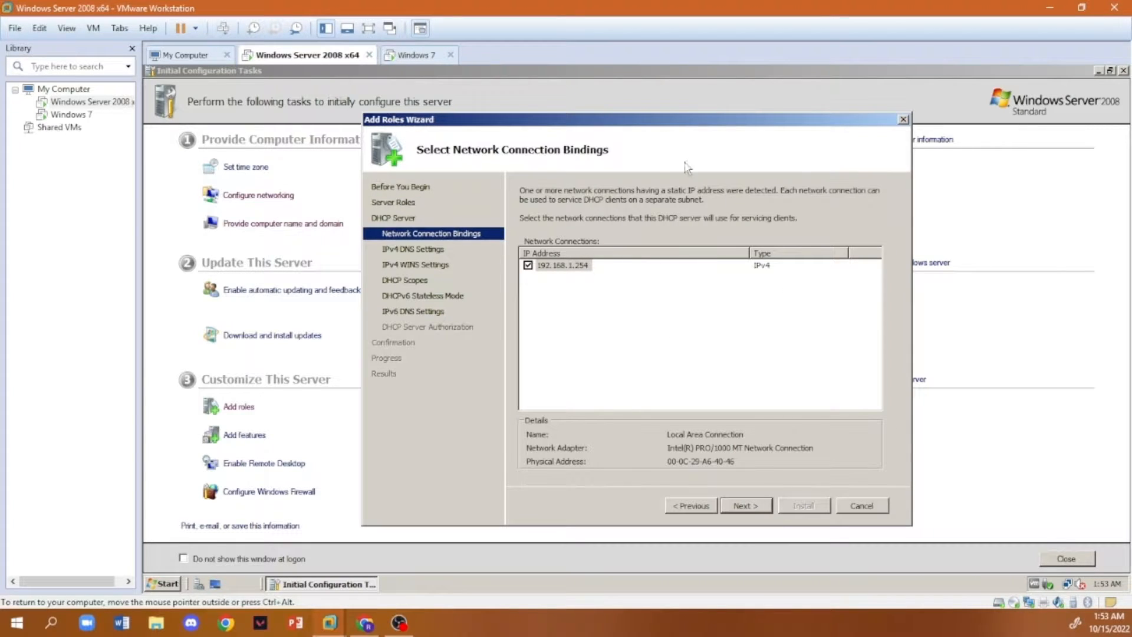
- Keep the 192.168.1.254 network binding, validate the preferred DNS server for rncs.net, and leave WINS as not required
{"action": "left_click", "coordinate": [751, 505]}
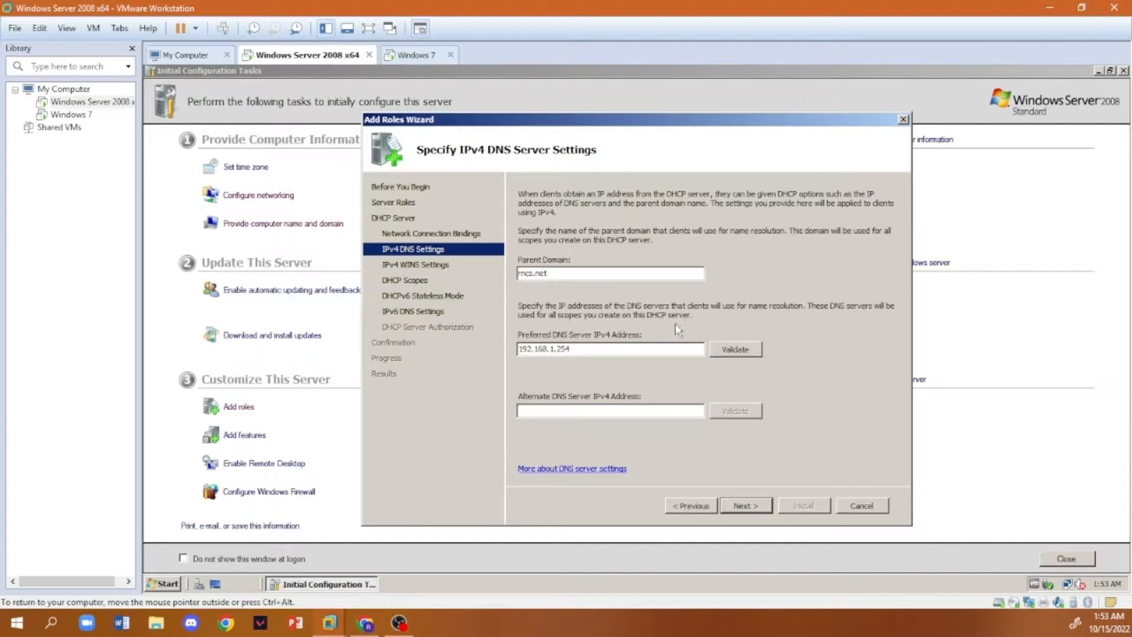
{"action": "left_click", "coordinate": [732, 353]}
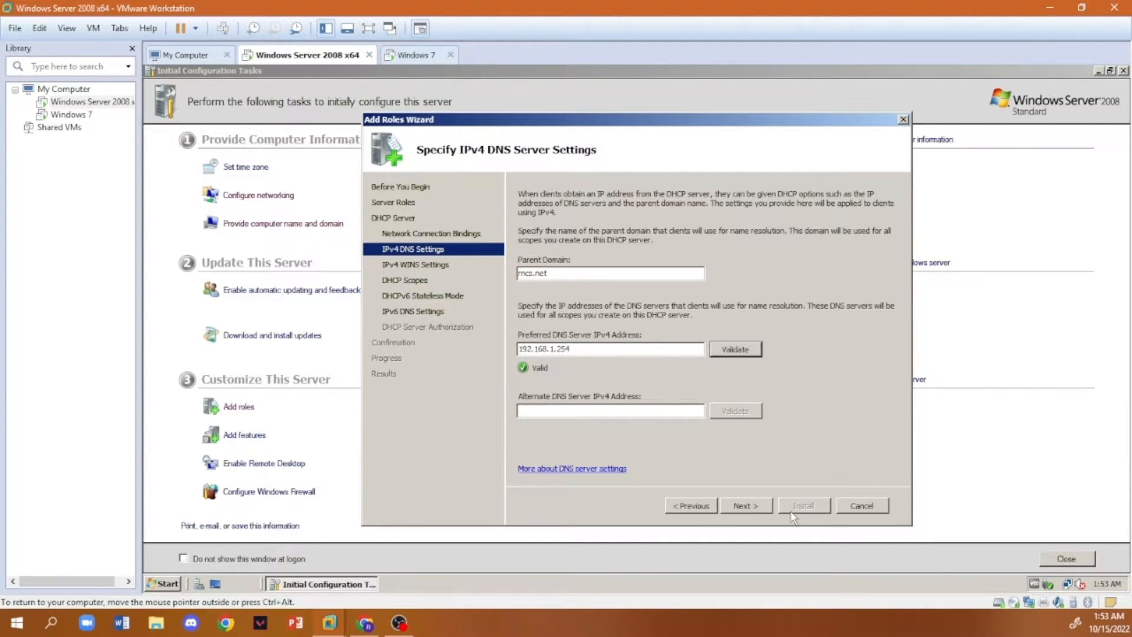
{"action": "left_click", "coordinate": [751, 507]}
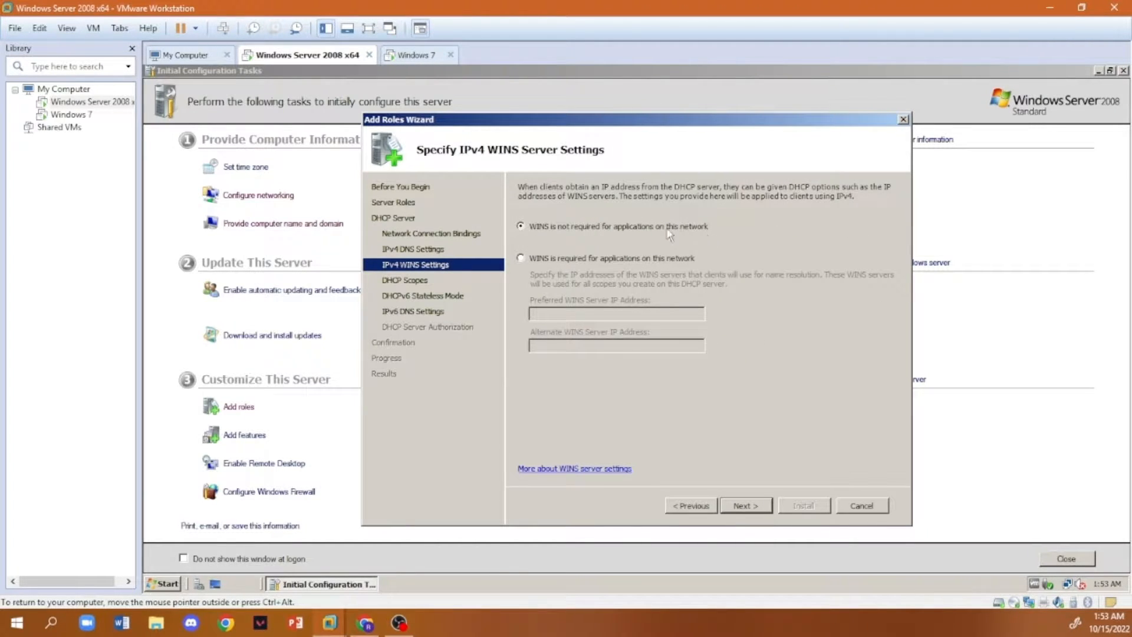
{"action": "left_click", "coordinate": [746, 506]}
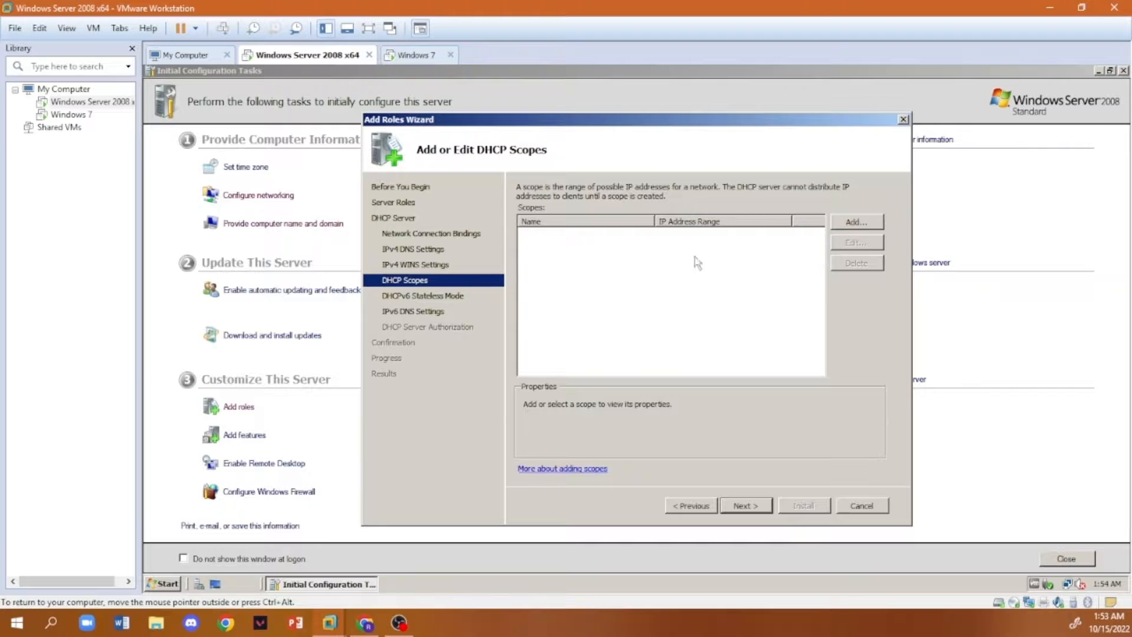
- Add an activated DHCP scope named scope100 with range 192.168.1.10 to 192.168.1.110, subnet mask 255.255.255.0 and no default gateway
{"action": "left_click", "coordinate": [852, 224]}
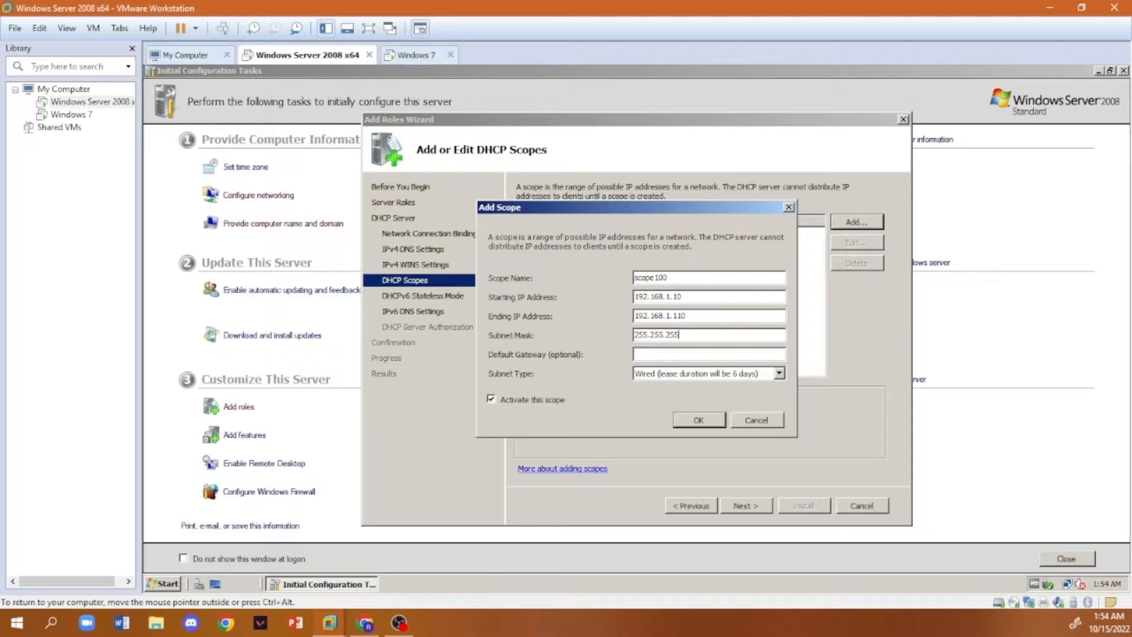
{"action": "key", "text": "ctrl+alt"}
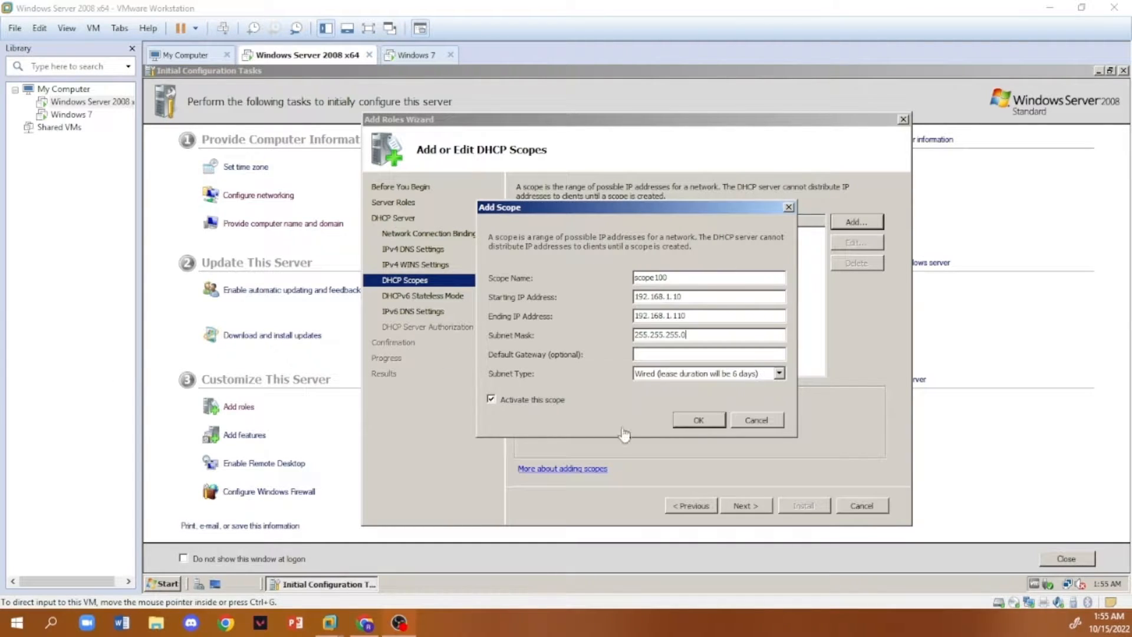
{"action": "left_click", "coordinate": [683, 354]}
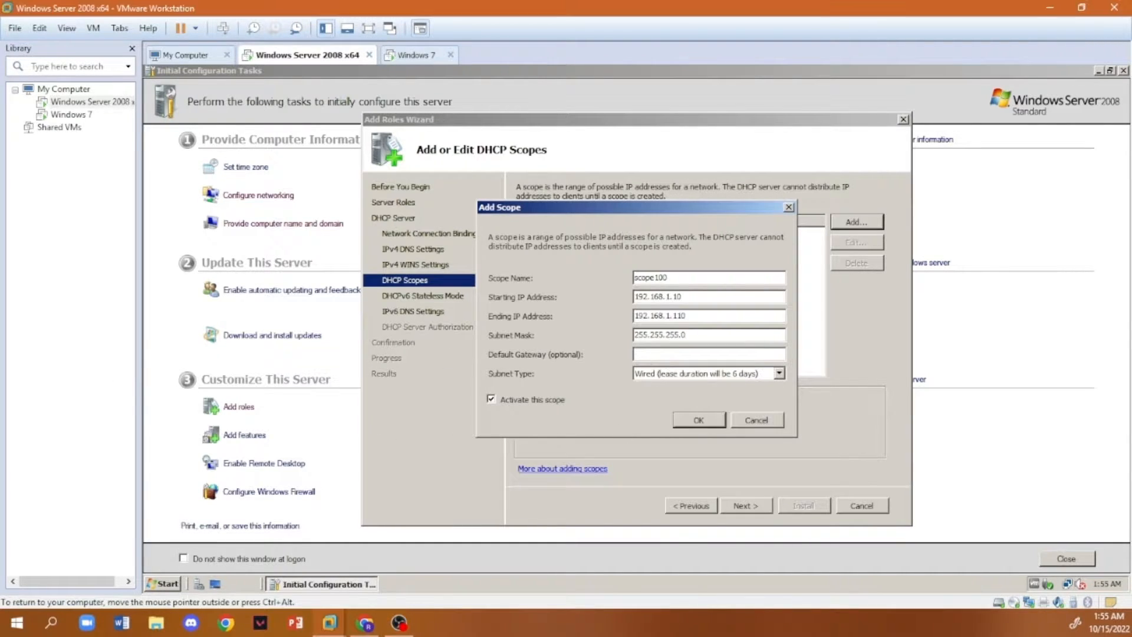
{"action": "left_click", "coordinate": [694, 420]}
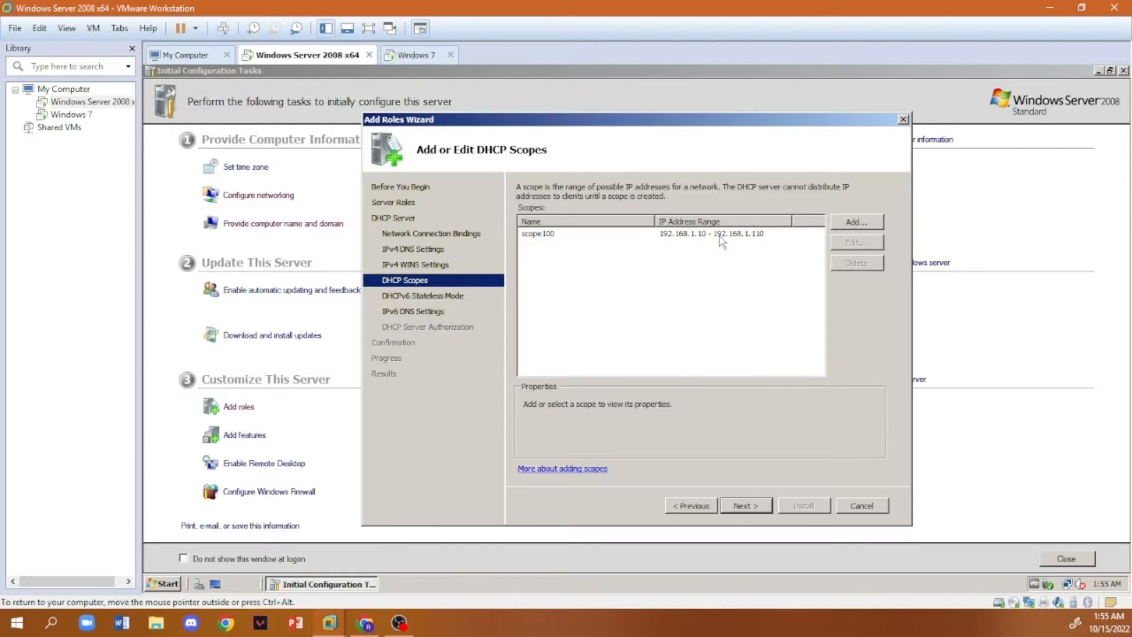
- Accept the scope list and disable DHCPv6 stateless mode for this server
{"action": "left_click", "coordinate": [752, 509]}
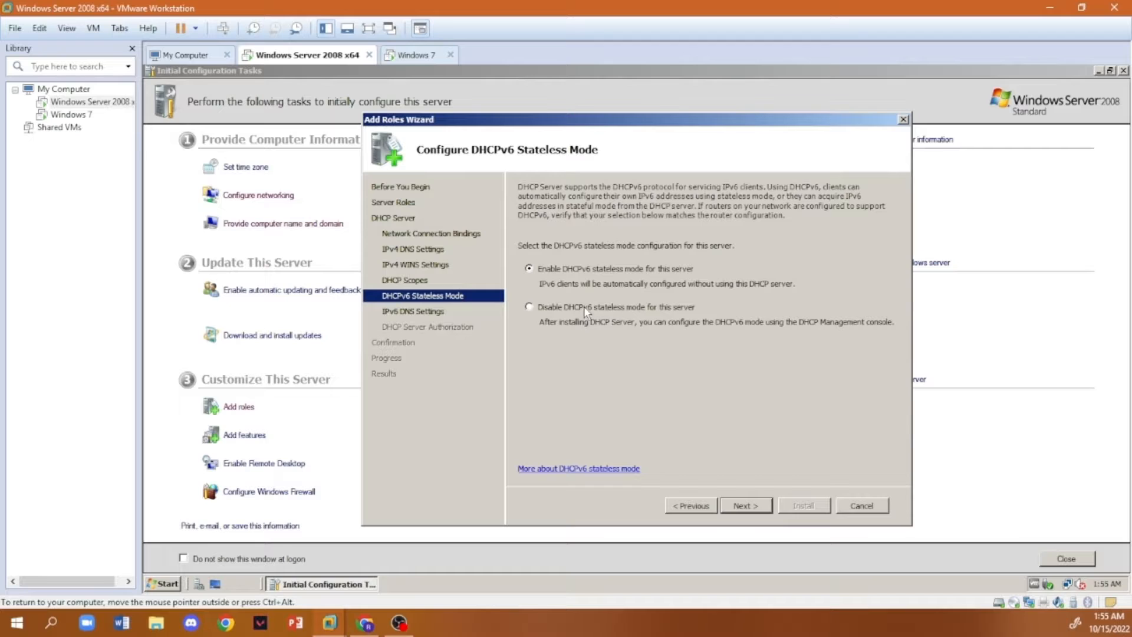
{"action": "left_click", "coordinate": [548, 309]}
{"action": "left_click", "coordinate": [746, 506]}
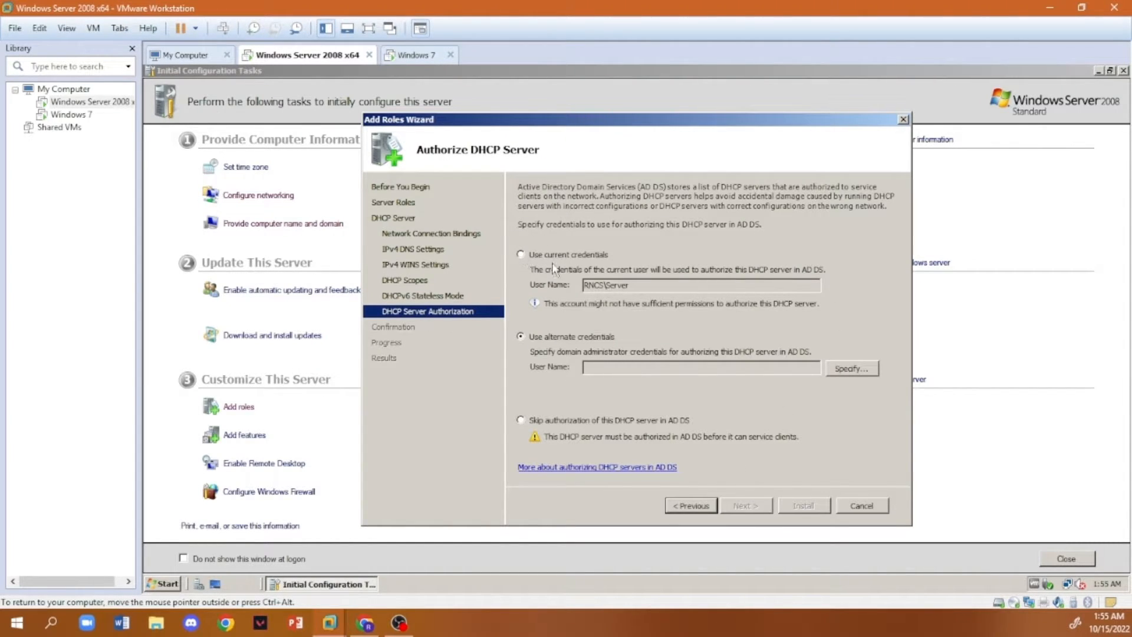
- Authorize the DHCP server using the current credentials, then run the role installation and close the wizard
{"action": "left_click", "coordinate": [522, 254]}
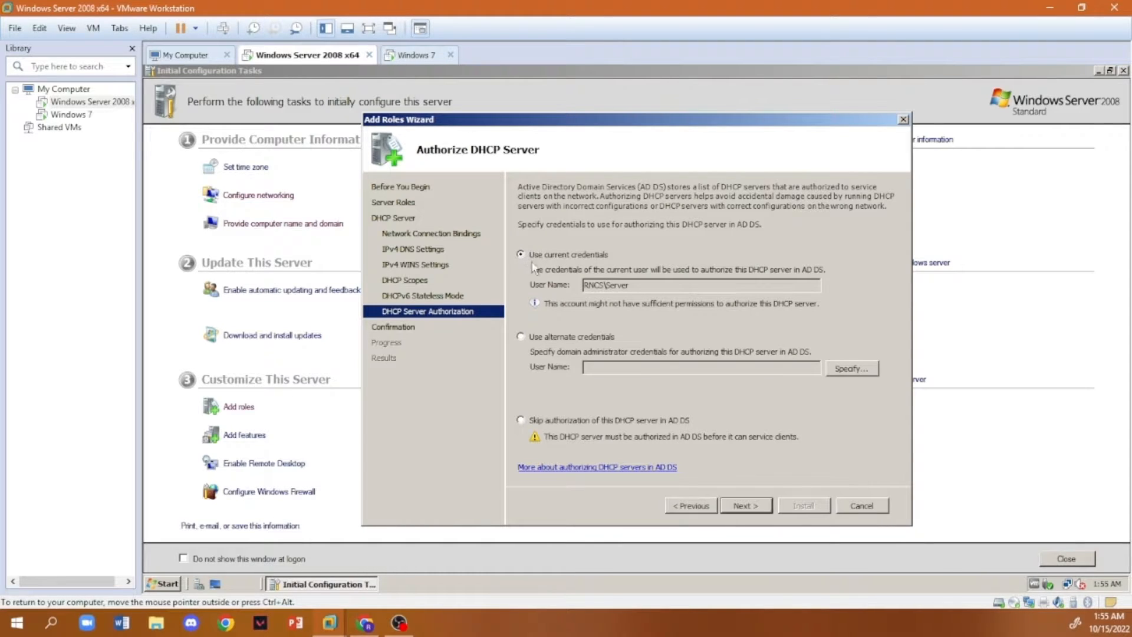
{"action": "left_click", "coordinate": [741, 504]}
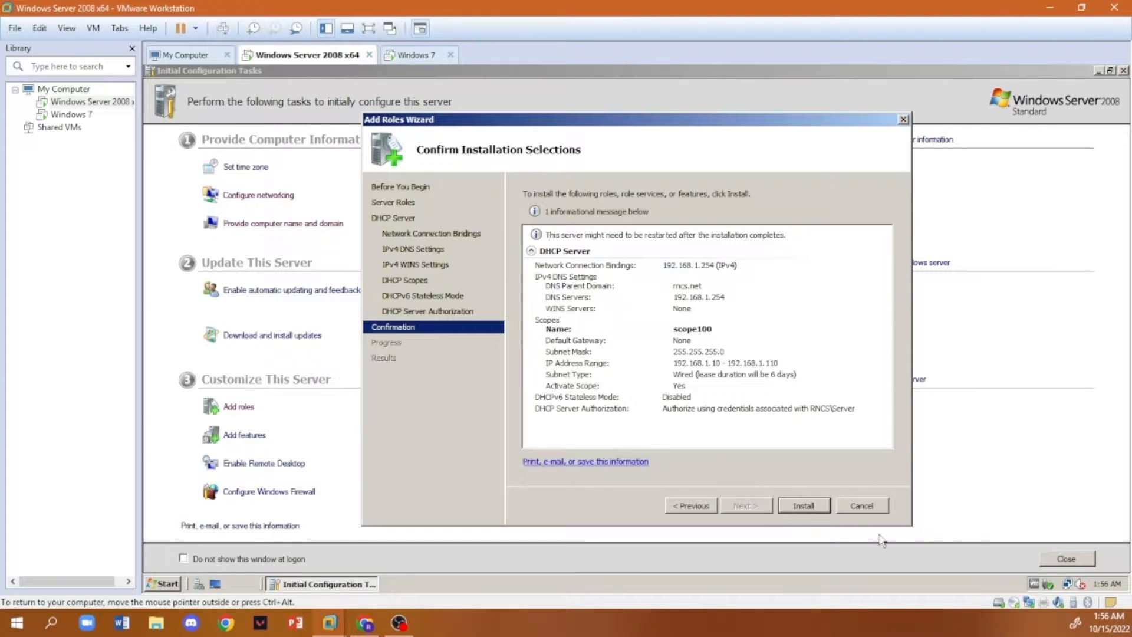
{"action": "left_click", "coordinate": [814, 509]}
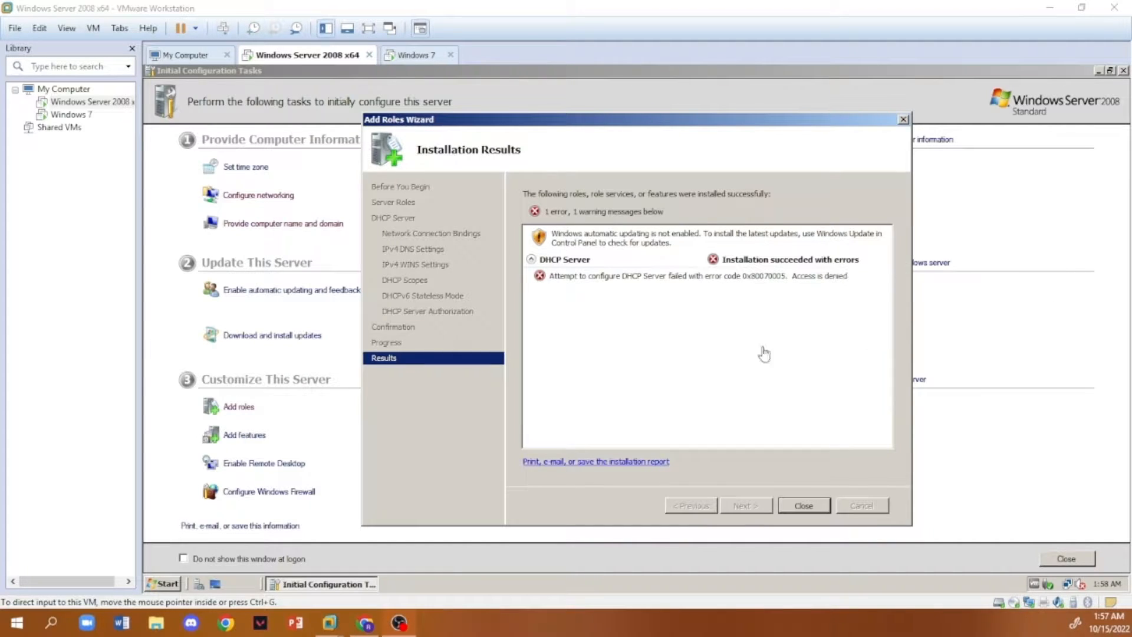
{"action": "left_click", "coordinate": [795, 508]}
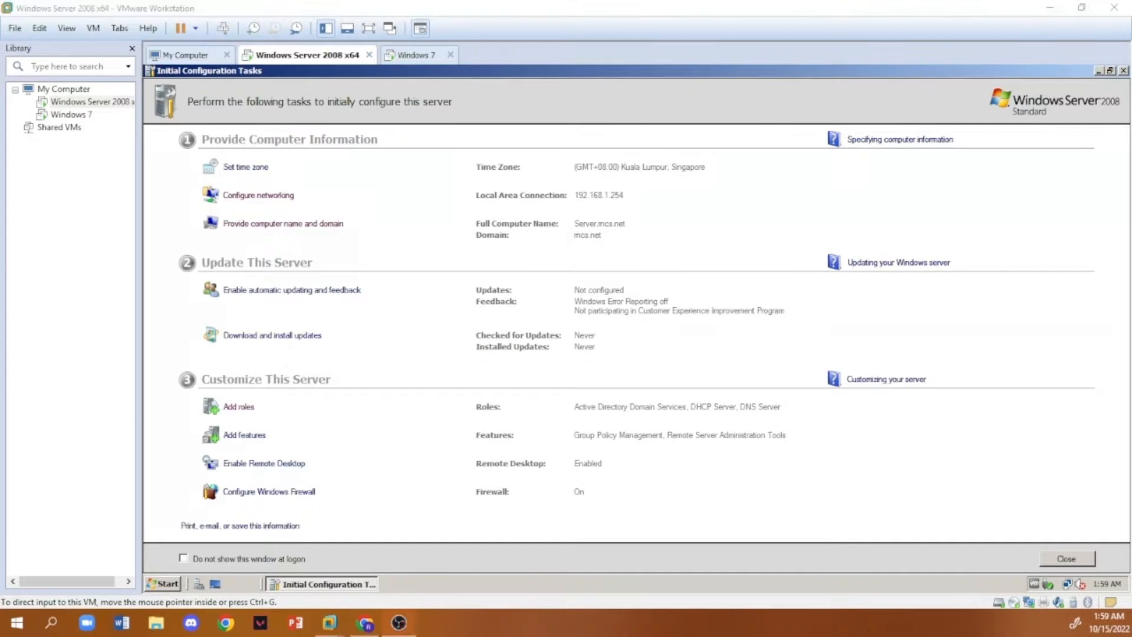
- Start adding roles again and select File Services and Print Services for installation
{"action": "left_click", "coordinate": [242, 407]}
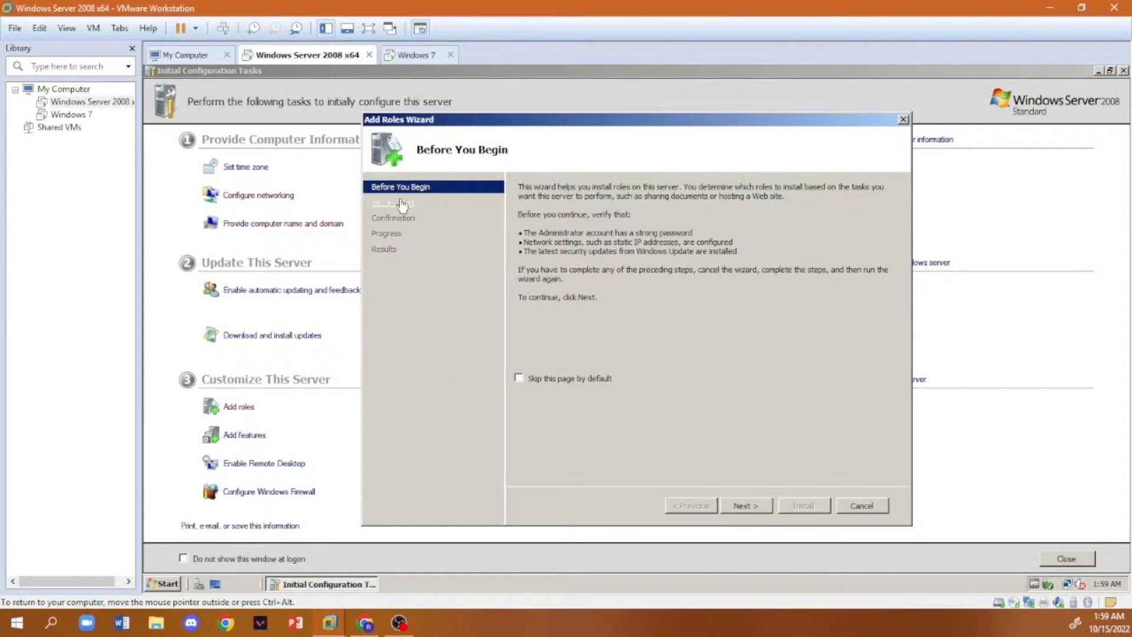
{"action": "left_click", "coordinate": [745, 505]}
{"action": "left_click", "coordinate": [526, 321]}
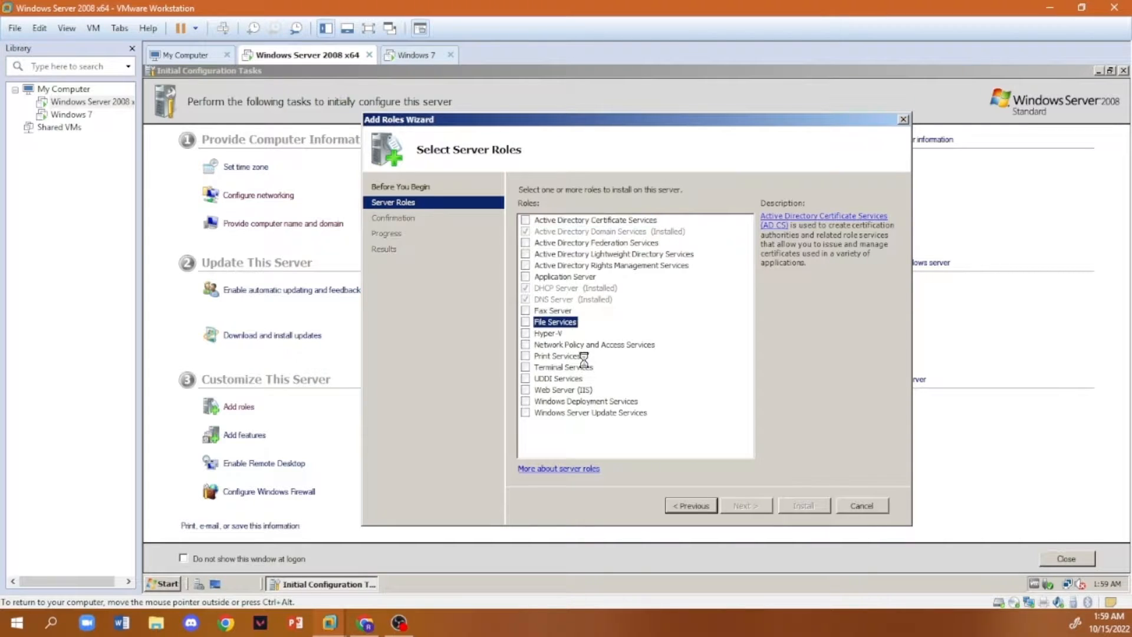
{"action": "left_click", "coordinate": [526, 356]}
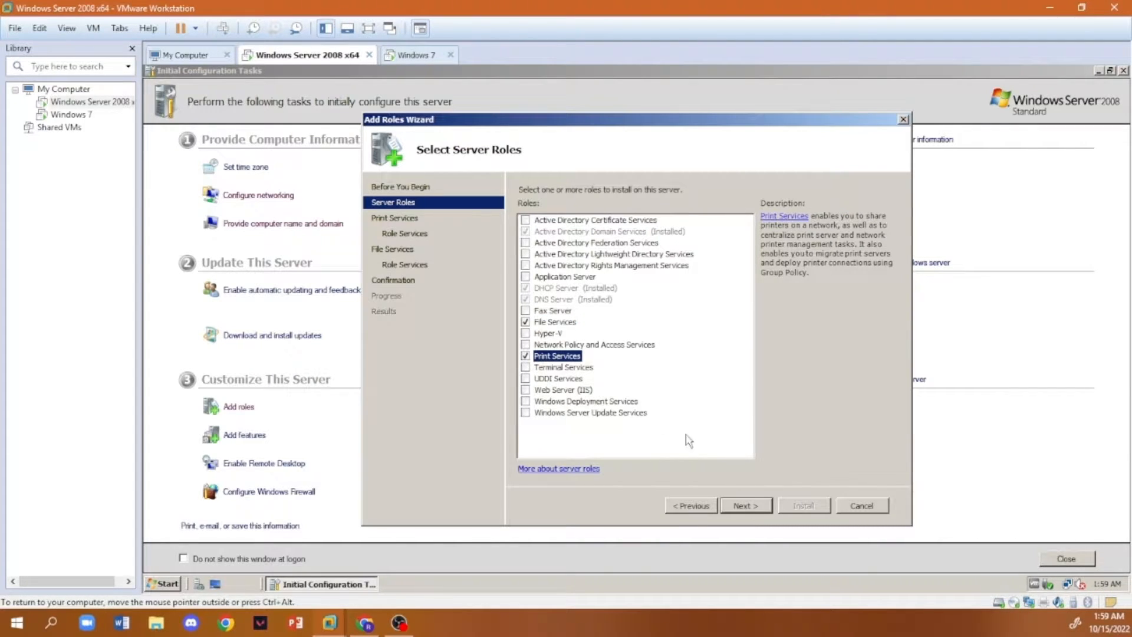
{"action": "left_click", "coordinate": [765, 507]}
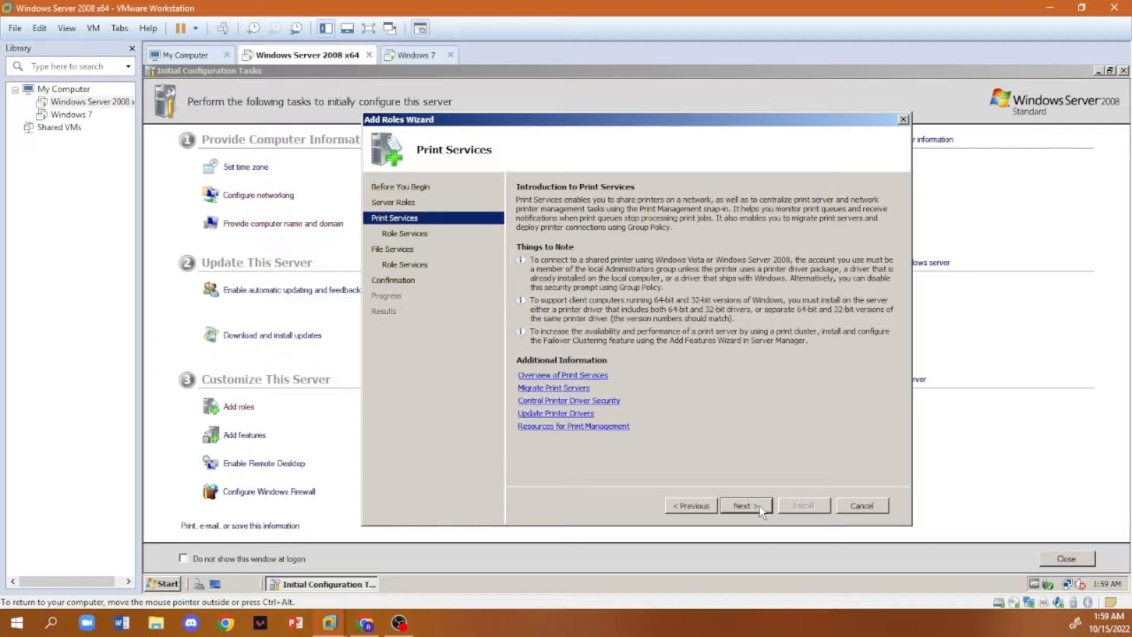
- Keep Print Server as the print role service and add File Server Resource Manager to the File Services role services
{"action": "left_click", "coordinate": [761, 510]}
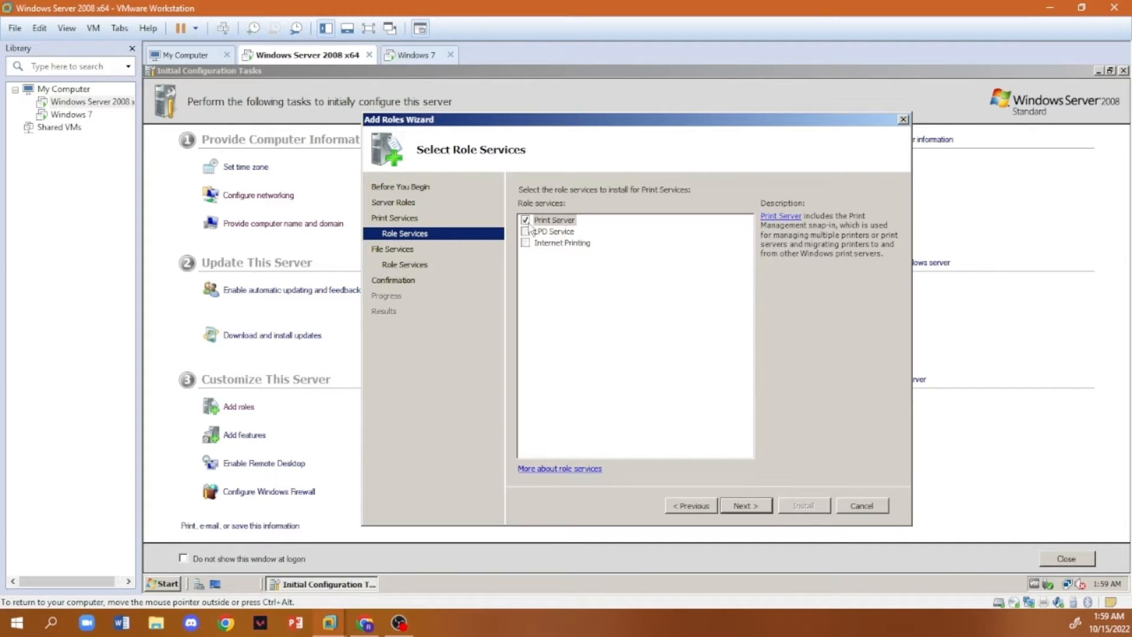
{"action": "left_click", "coordinate": [754, 505]}
{"action": "left_click", "coordinate": [758, 507]}
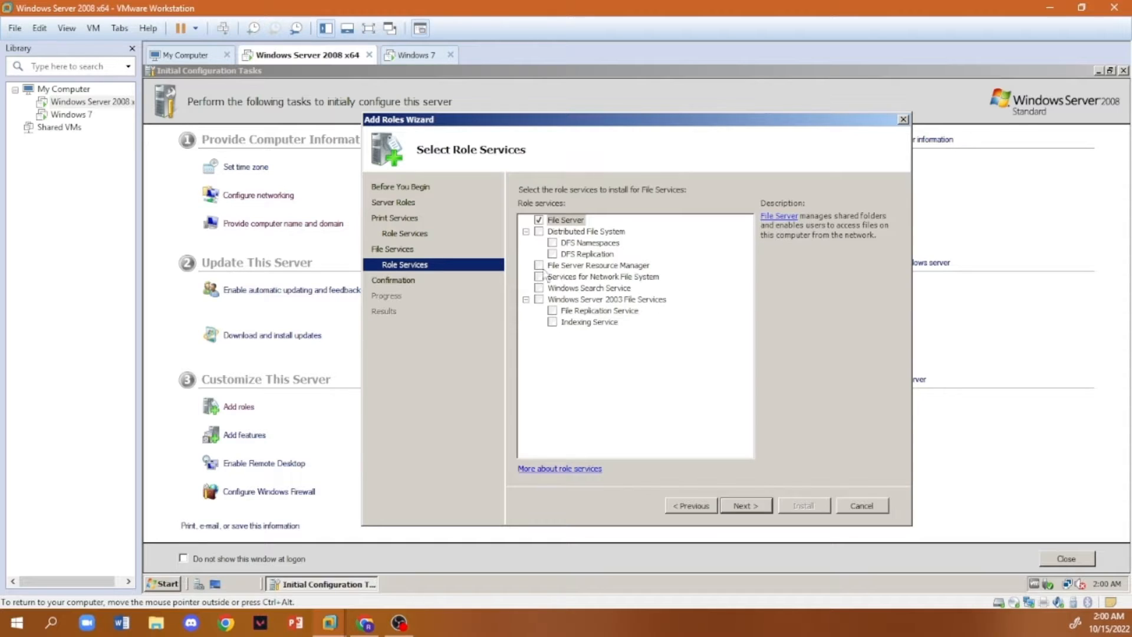
{"action": "left_click", "coordinate": [538, 264]}
{"action": "left_click", "coordinate": [746, 505]}
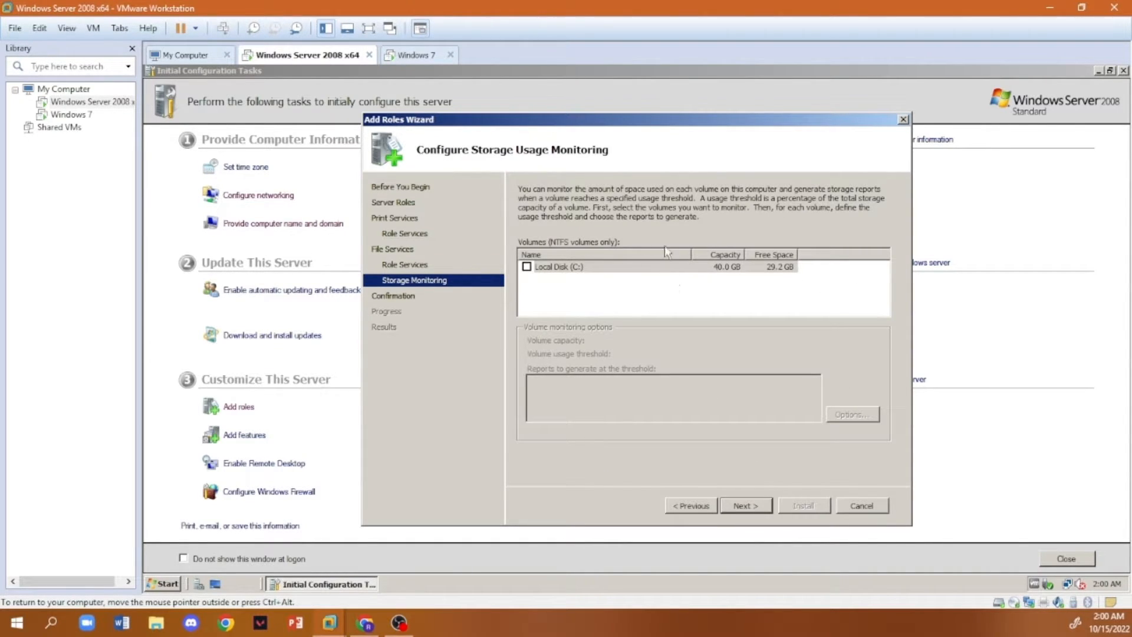
- Enable storage monitoring for Local Disk (C:) with reports saved in C:\StorageReports, and install the Print Services and File Services roles
{"action": "double_click", "coordinate": [558, 268]}
{"action": "left_click", "coordinate": [746, 506]}
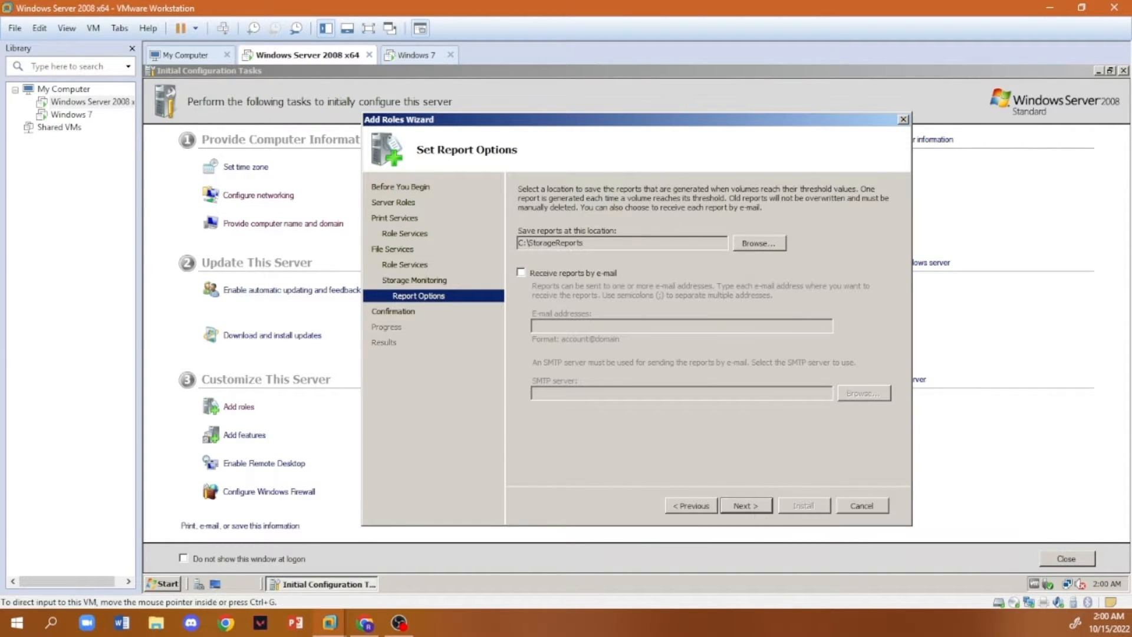
{"action": "left_click", "coordinate": [743, 507]}
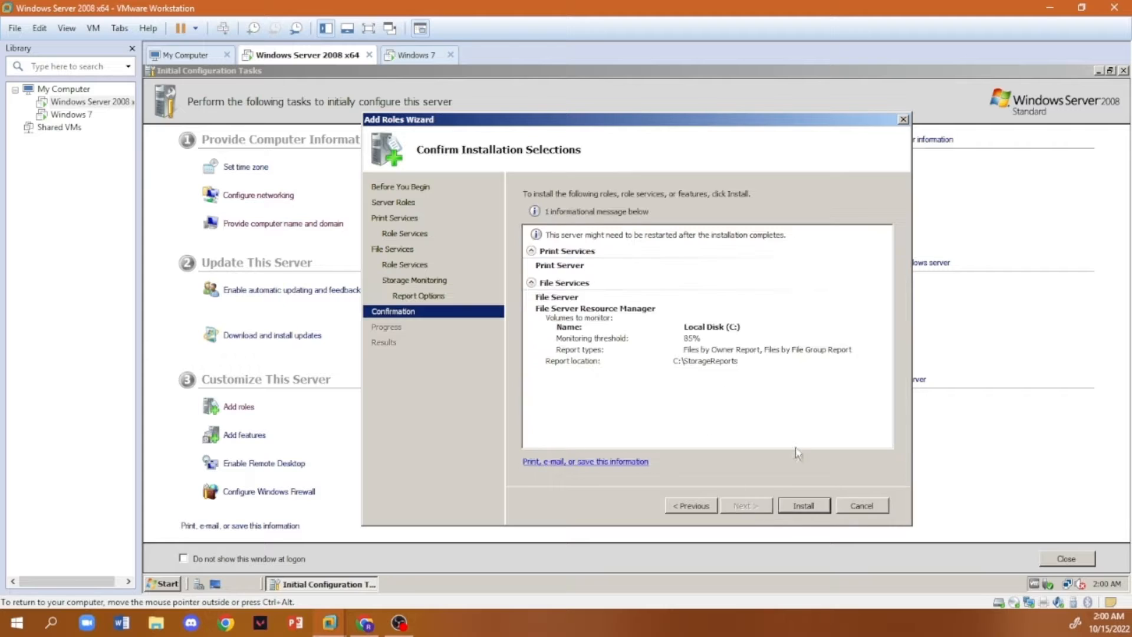
{"action": "left_click", "coordinate": [804, 506]}
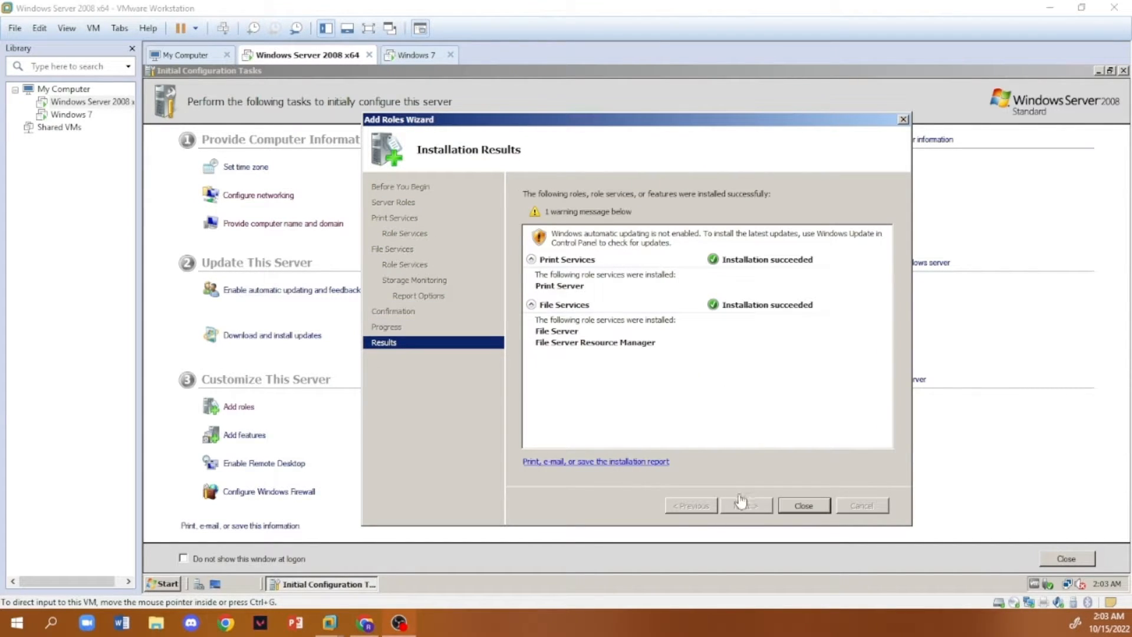
{"action": "left_click", "coordinate": [803, 506]}
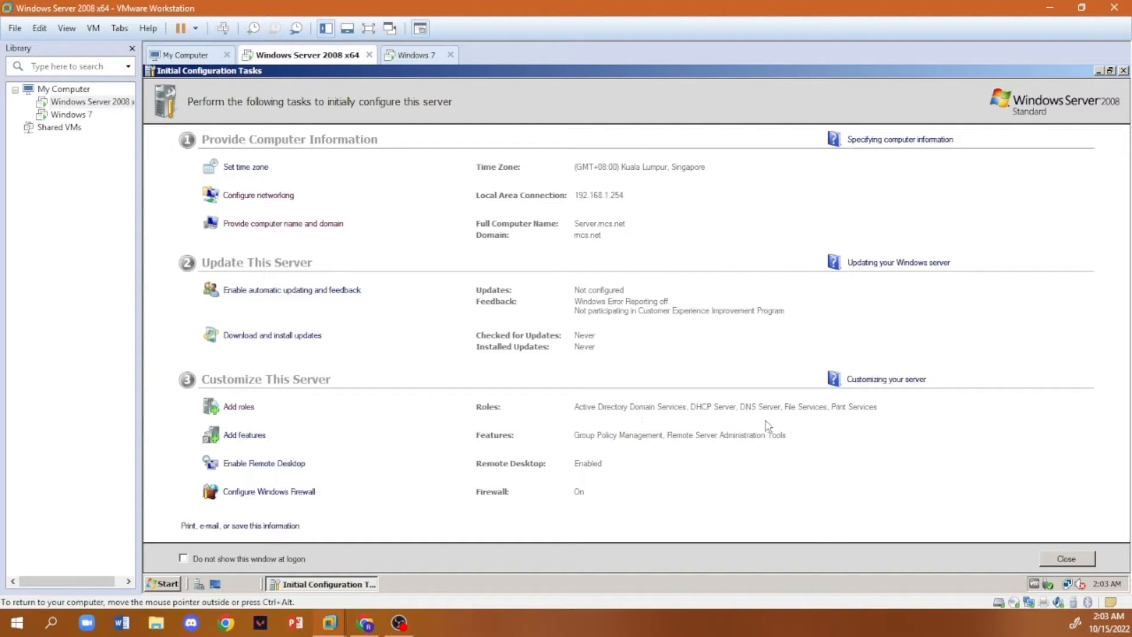
- Minimize the Initial Configuration Tasks window and open Server Manager from the administrative tools, granting it permission to run
{"action": "left_click", "coordinate": [1098, 72]}
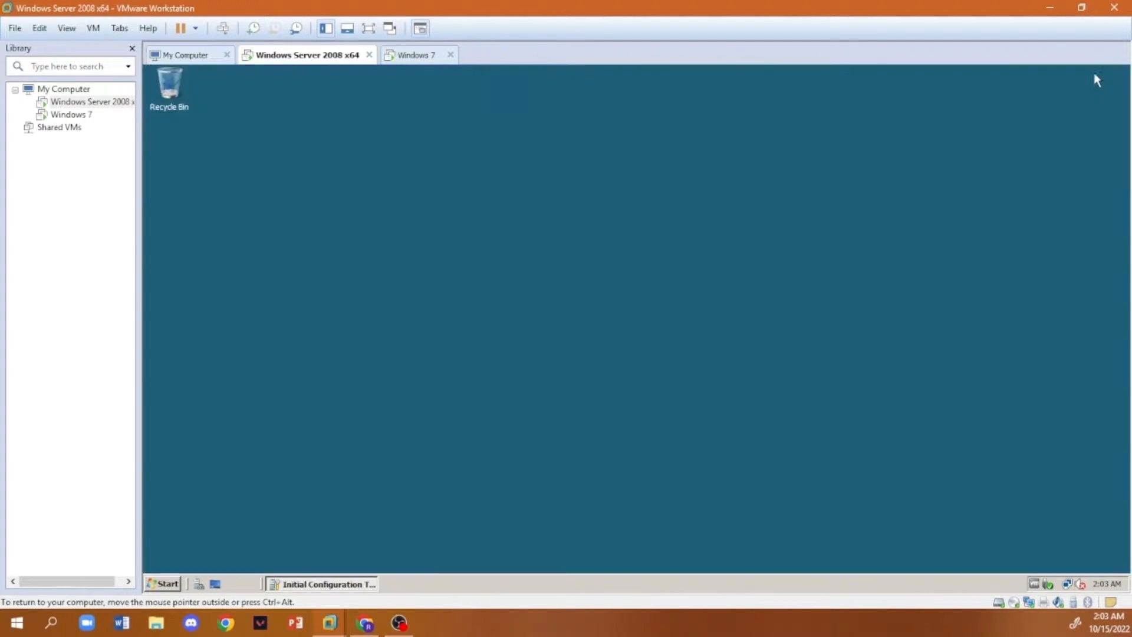
{"action": "left_click", "coordinate": [168, 583]}
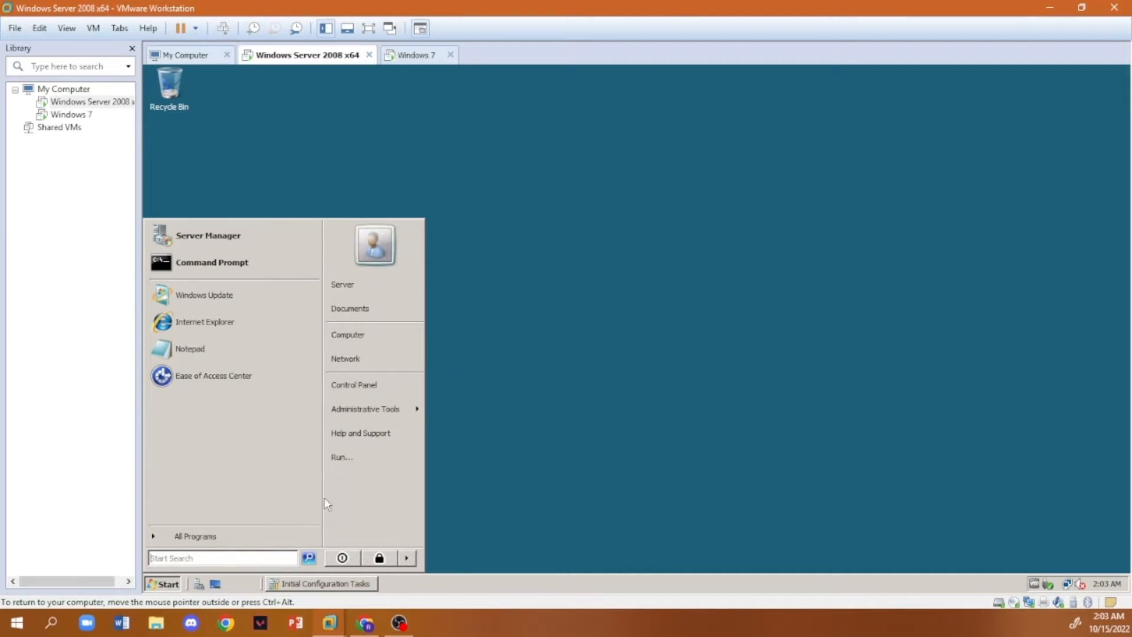
{"action": "left_click", "coordinate": [376, 415]}
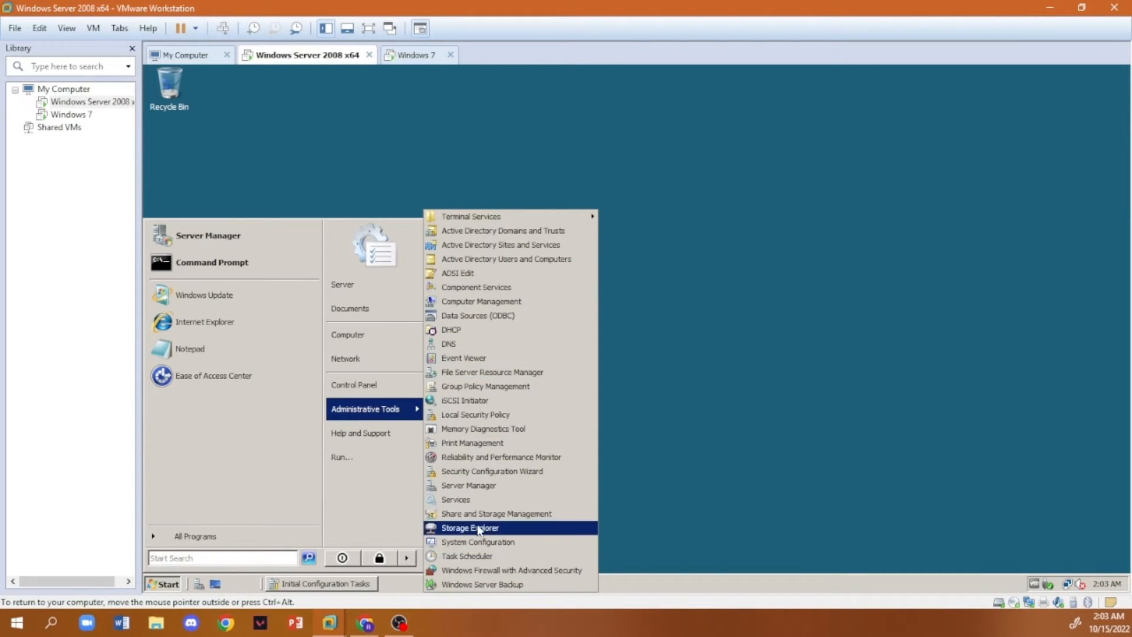
{"action": "left_click", "coordinate": [469, 485]}
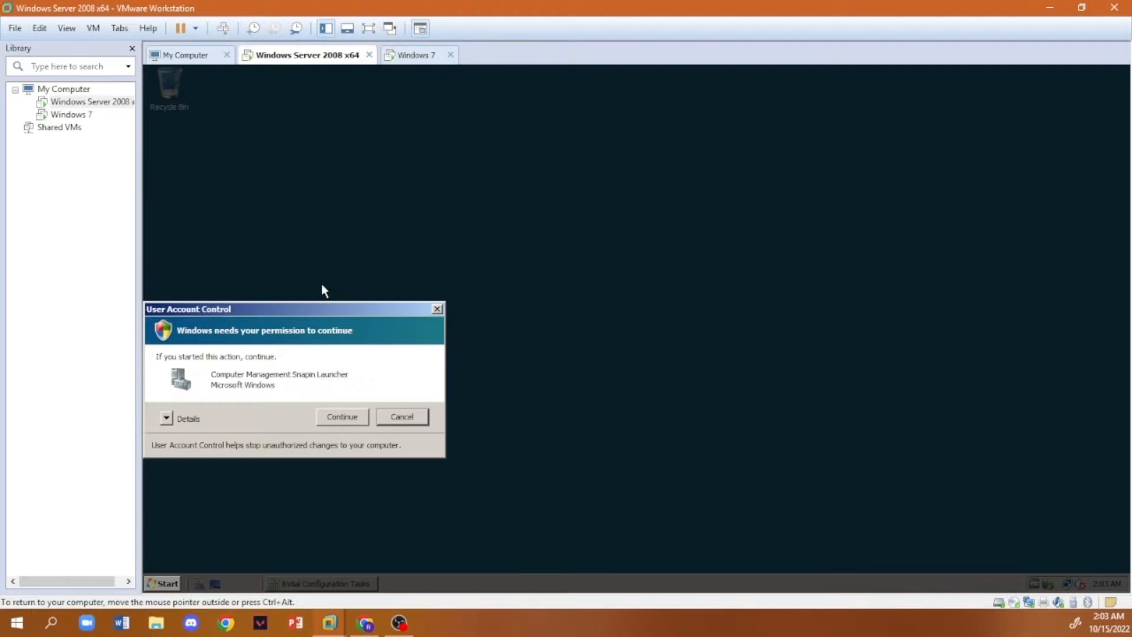
{"action": "left_click", "coordinate": [356, 420]}
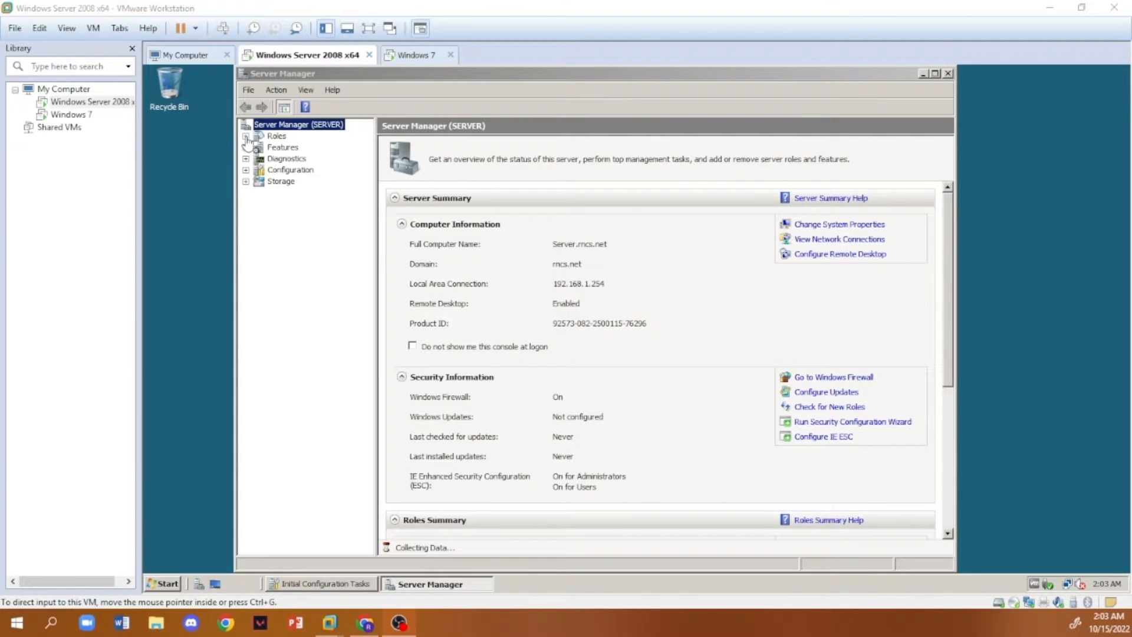
- Start creating a new zone under Reverse Lookup Zones of the DNS server role's SERVER node
{"action": "left_click", "coordinate": [246, 136]}
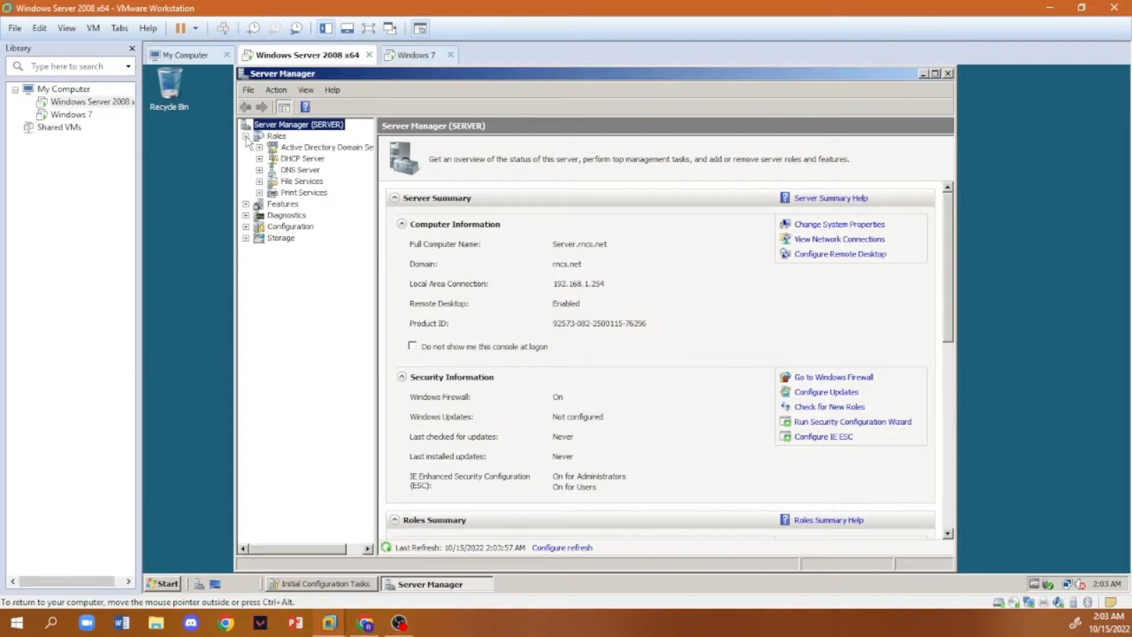
{"action": "left_click", "coordinate": [260, 171]}
{"action": "left_click", "coordinate": [273, 182]}
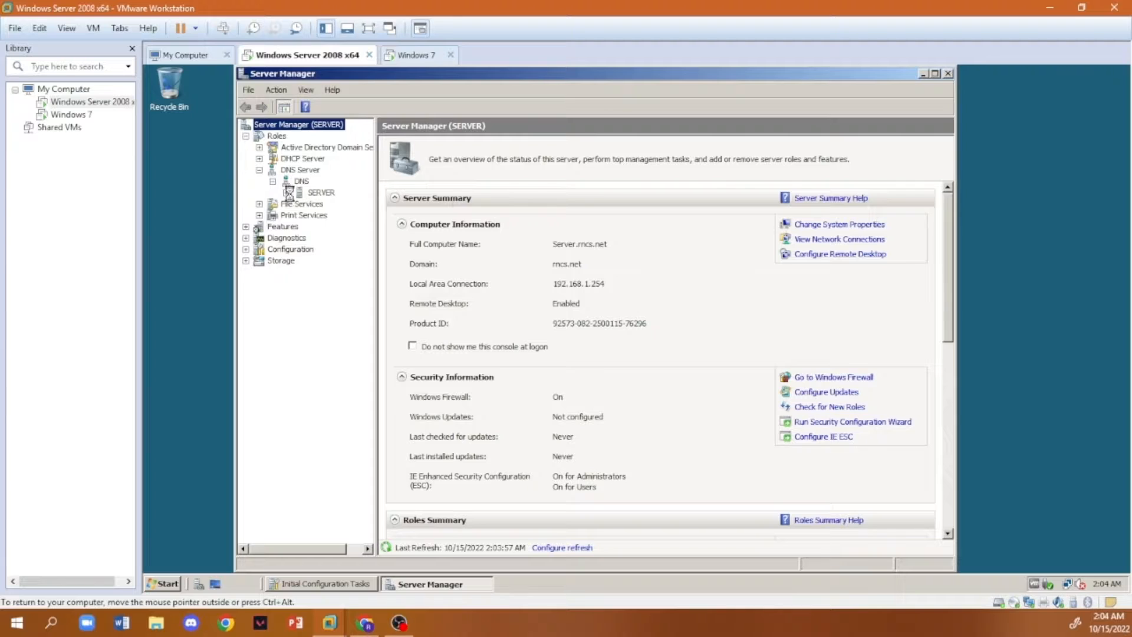
{"action": "left_click", "coordinate": [286, 193]}
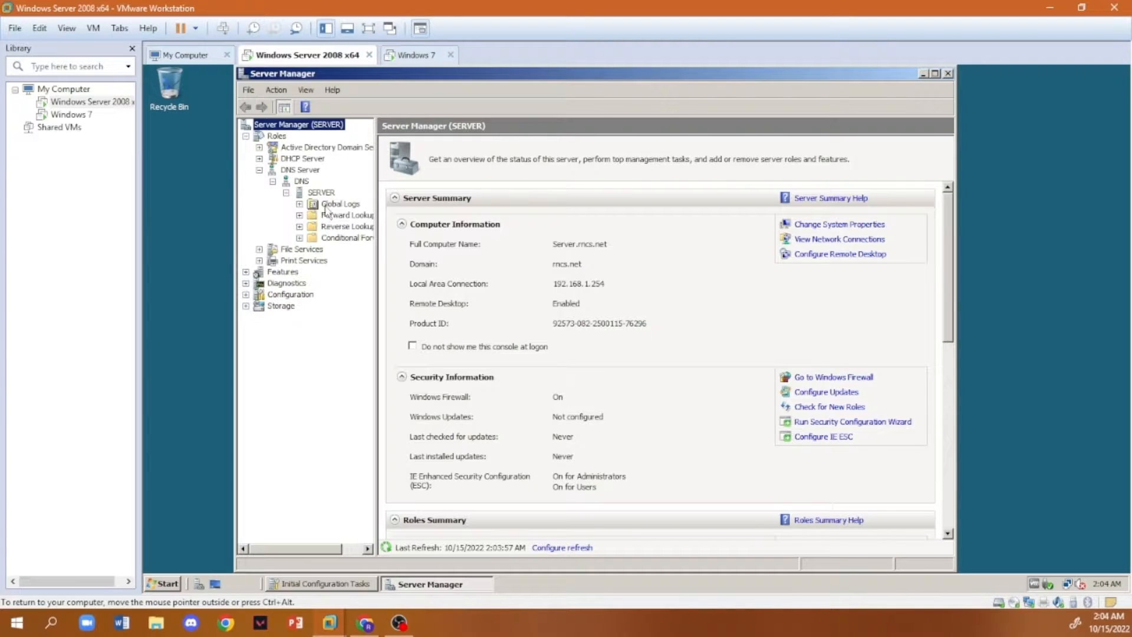
{"action": "right_click", "coordinate": [345, 226]}
{"action": "left_click", "coordinate": [366, 232]}
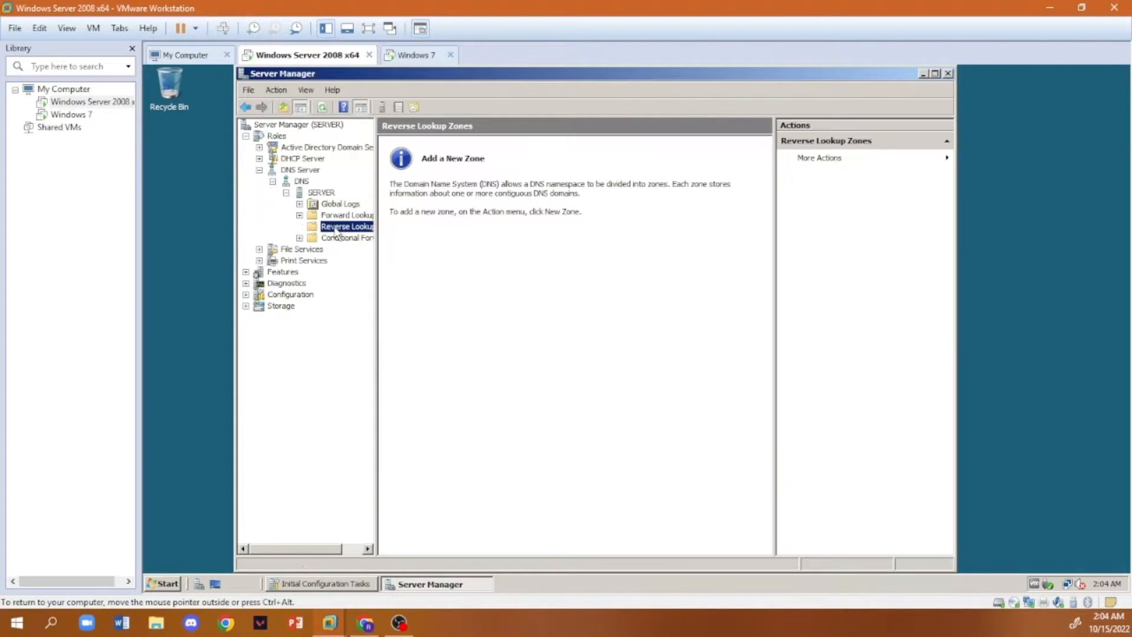
{"action": "left_click", "coordinate": [945, 157]}
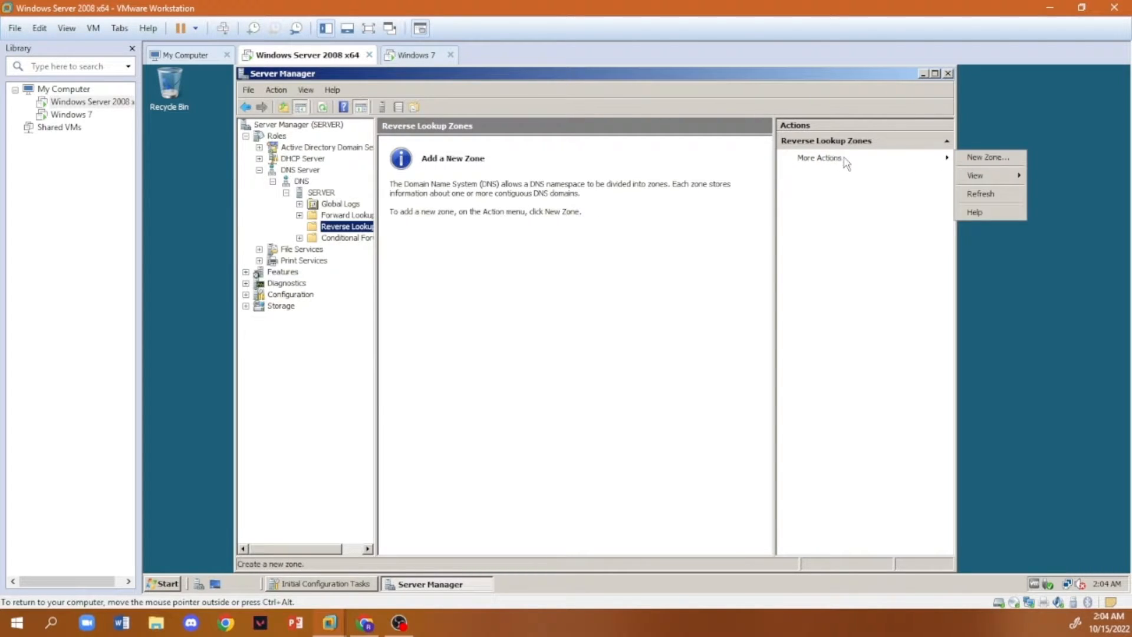
{"action": "left_click", "coordinate": [984, 157]}
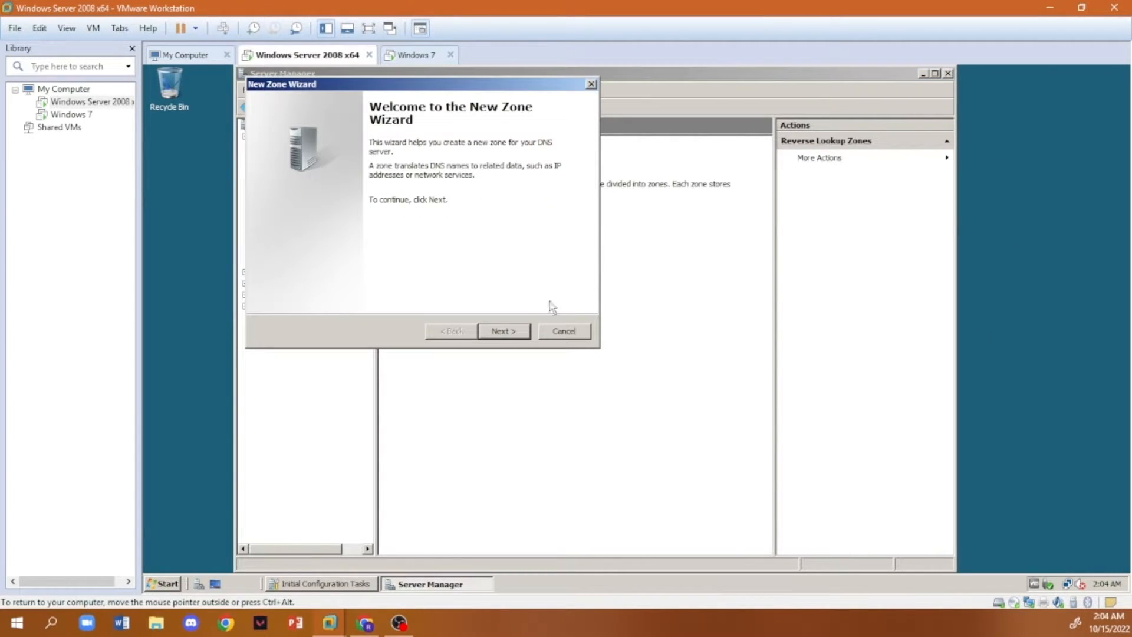
- Make it an Active Directory-stored primary IPv4 reverse lookup zone, replicated to all DNS servers in the rncs.net forest
{"action": "left_click", "coordinate": [521, 337]}
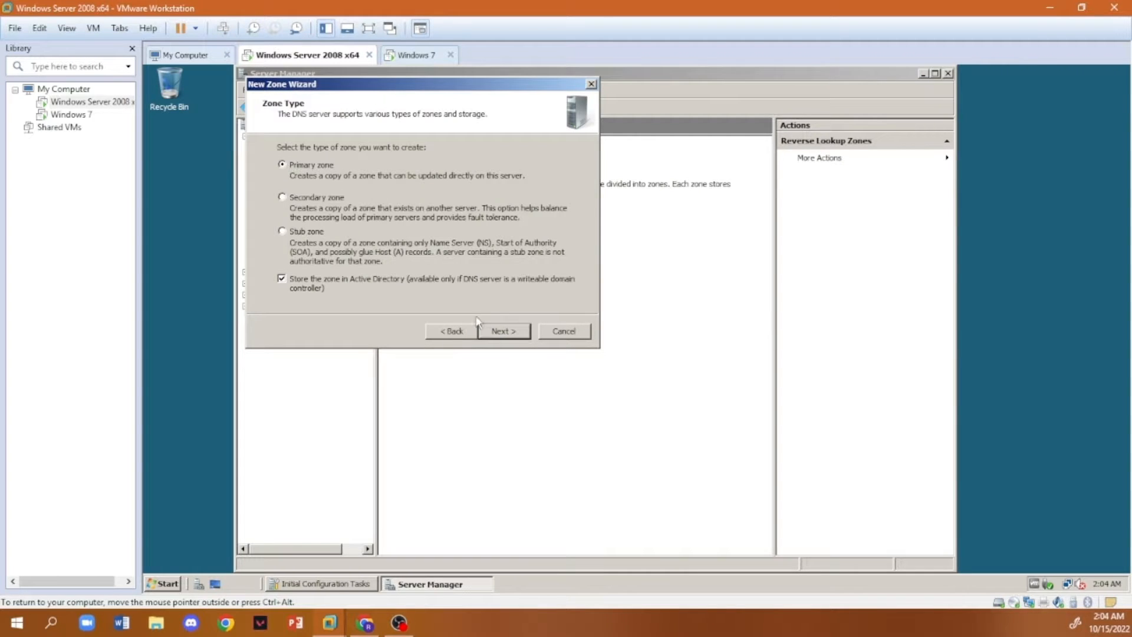
{"action": "left_click", "coordinate": [511, 336]}
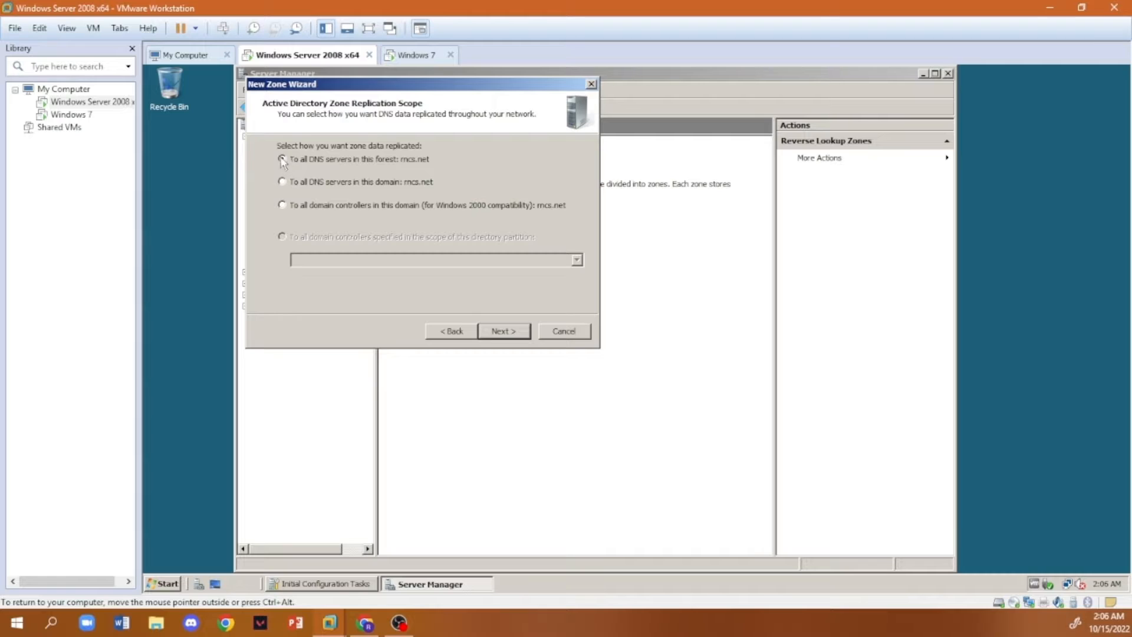
{"action": "left_click", "coordinate": [505, 335]}
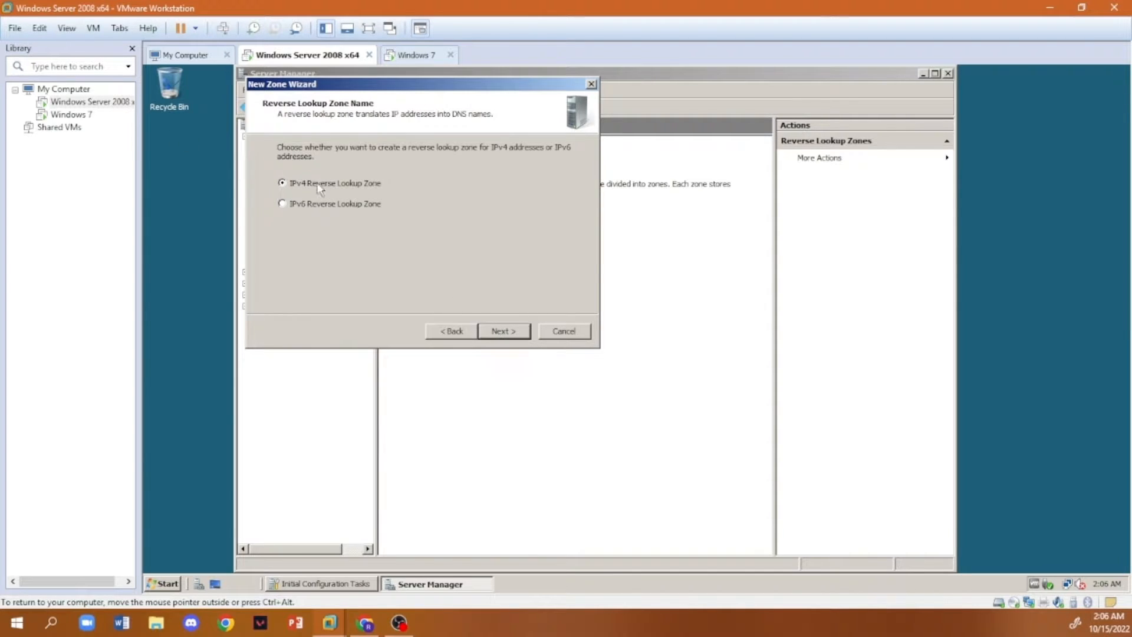
{"action": "left_click", "coordinate": [517, 334]}
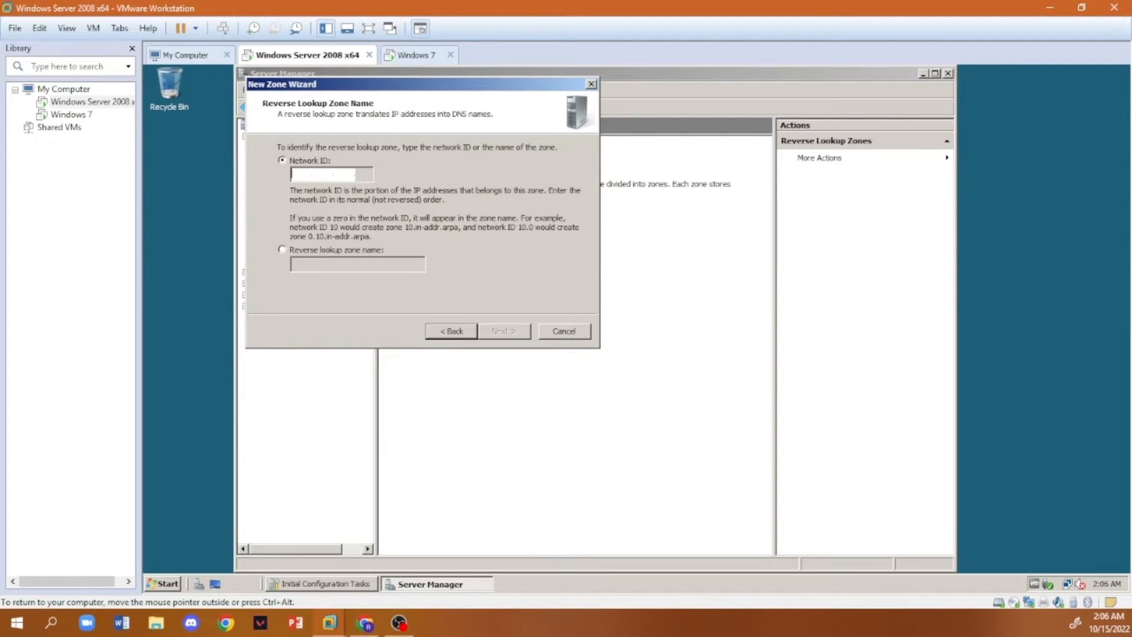
- Set the zone's network ID to 192.168.1, allow only secure dynamic updates, and create the zone
{"action": "type", "text": "19"}
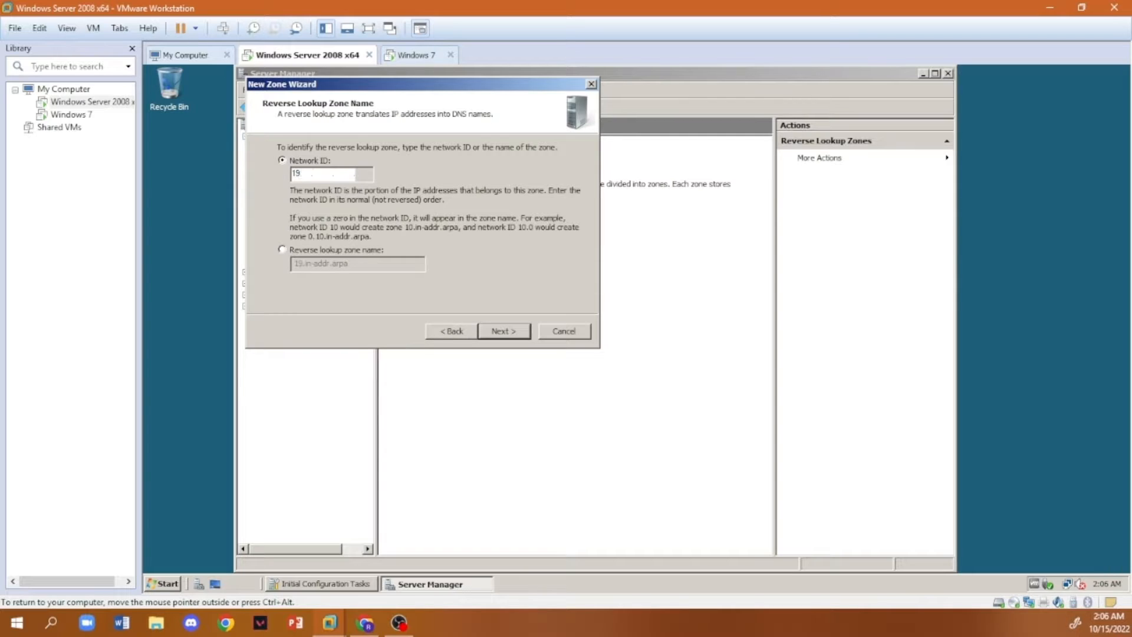
{"action": "type", "text": "2.168.1"}
{"action": "left_click", "coordinate": [503, 332]}
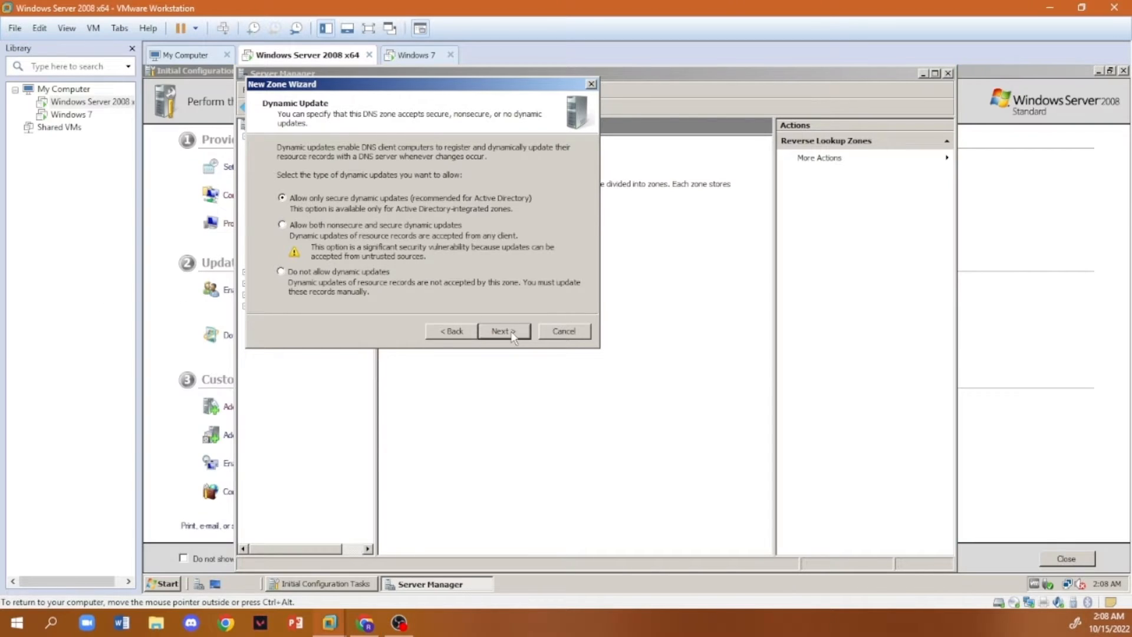
{"action": "left_click", "coordinate": [506, 332]}
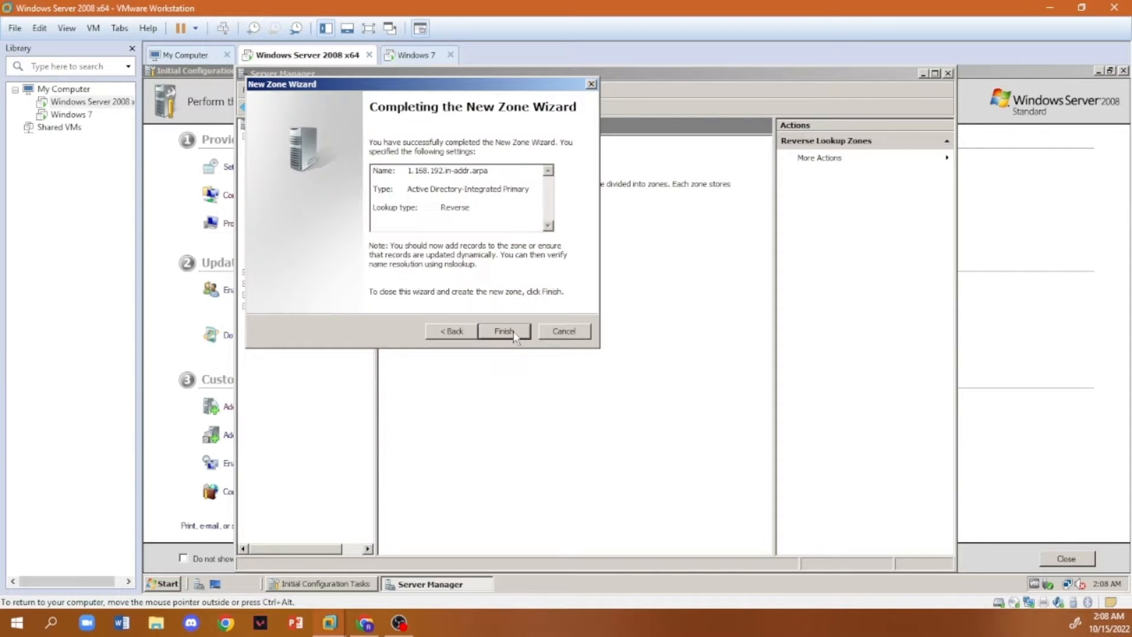
{"action": "left_click", "coordinate": [504, 332]}
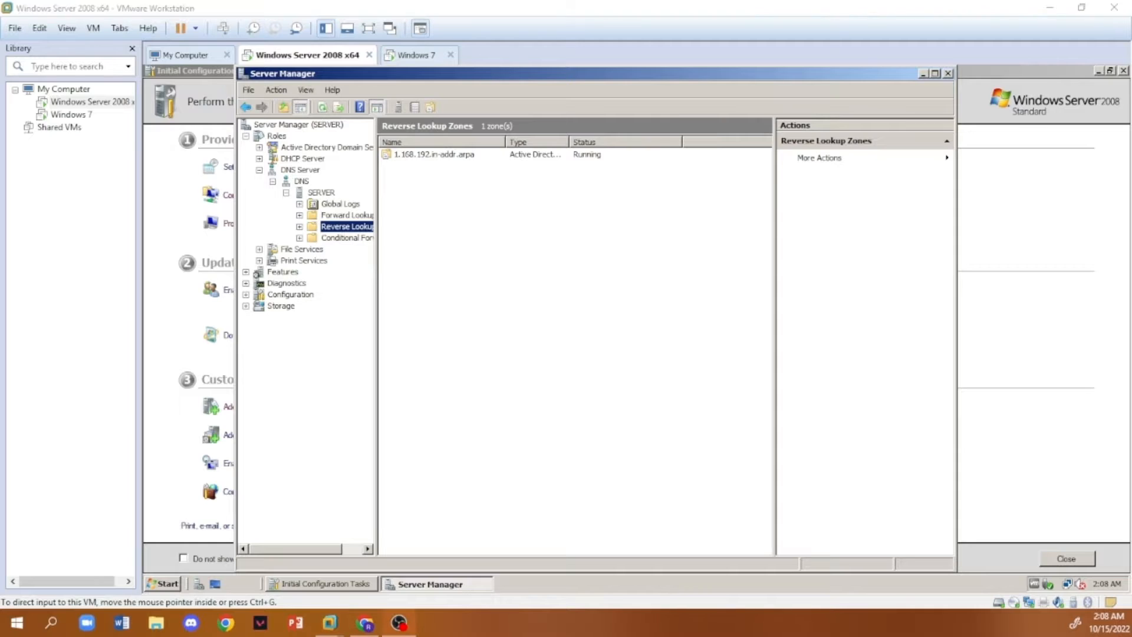
- Start a new pointer (PTR) record in the 1.168.192.in-addr.arpa zone with host IP address 192.168.1.254
{"action": "left_click", "coordinate": [424, 156]}
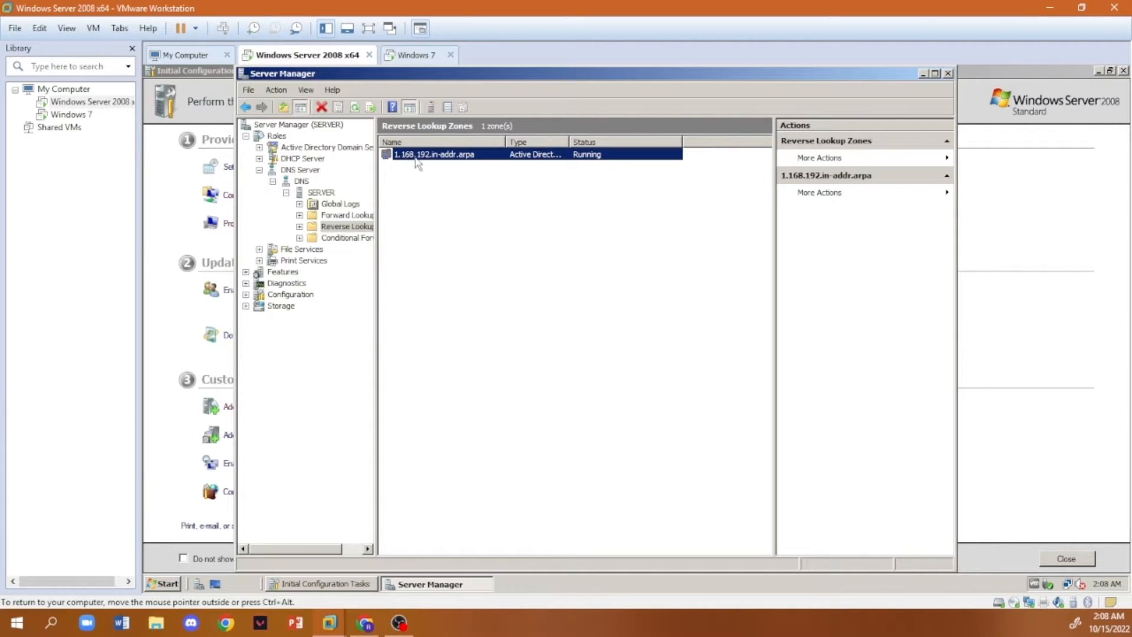
{"action": "right_click", "coordinate": [415, 155]}
{"action": "left_click", "coordinate": [299, 227]}
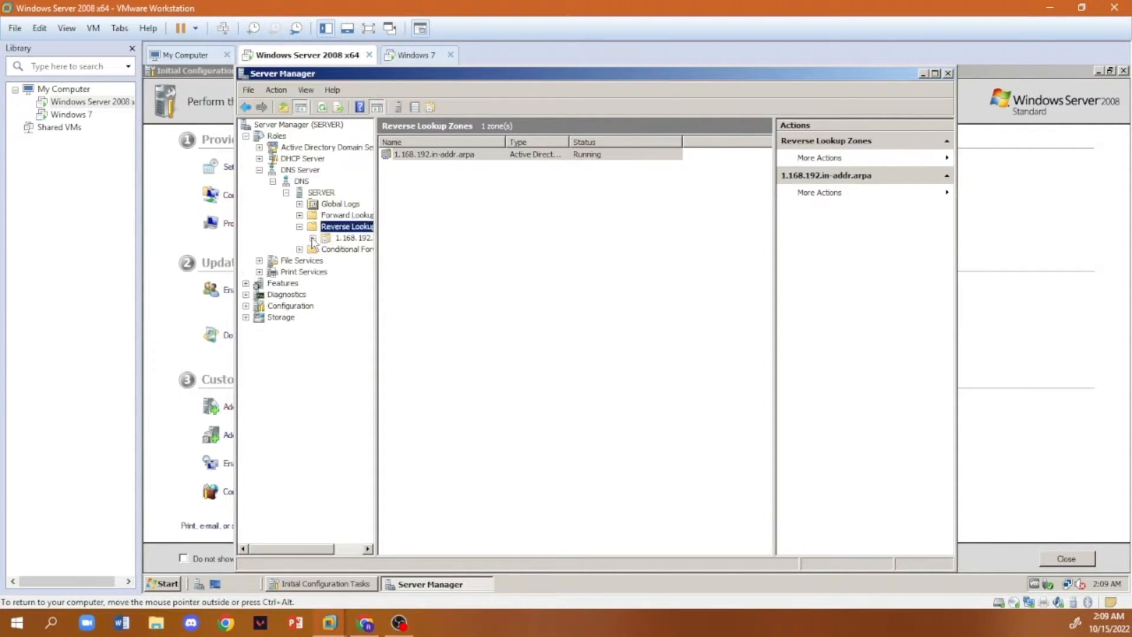
{"action": "left_click", "coordinate": [352, 238]}
{"action": "right_click", "coordinate": [343, 238]}
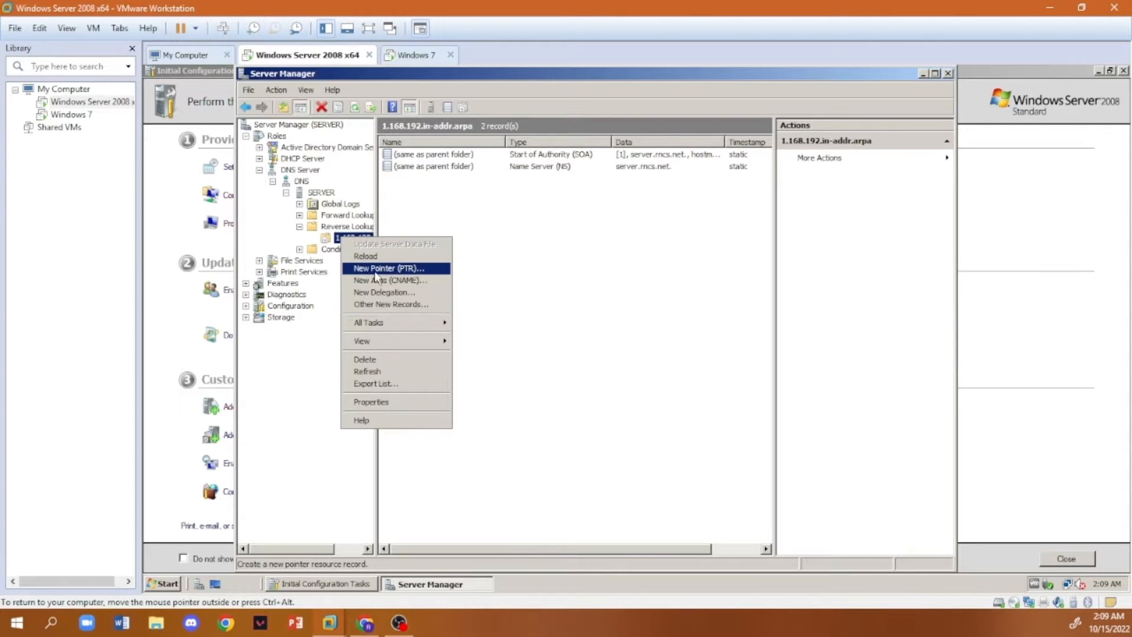
{"action": "left_click", "coordinate": [376, 269]}
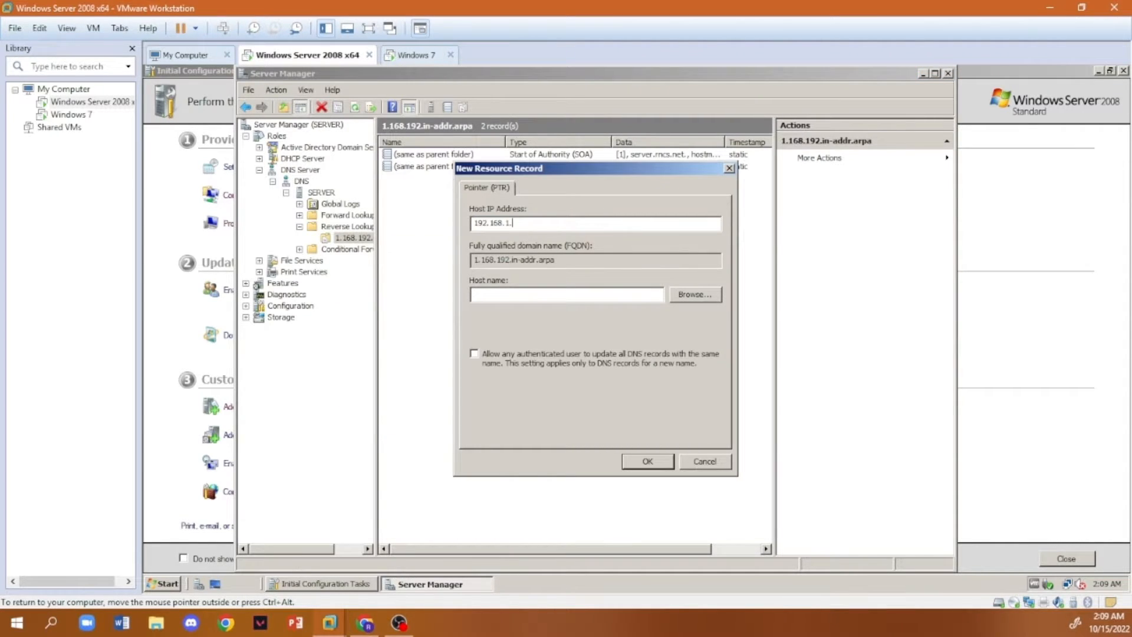
{"action": "type", "text": "254"}
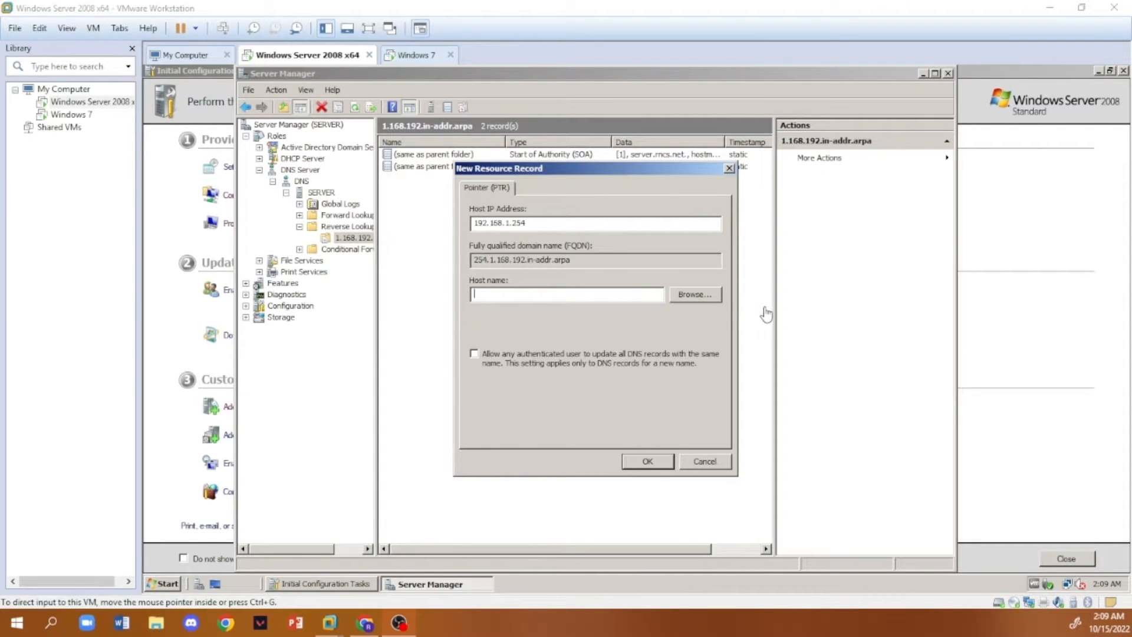
- Browse for the pointer's host name in the rncs.net forward lookup zone, listing all record types
{"action": "left_click", "coordinate": [713, 297]}
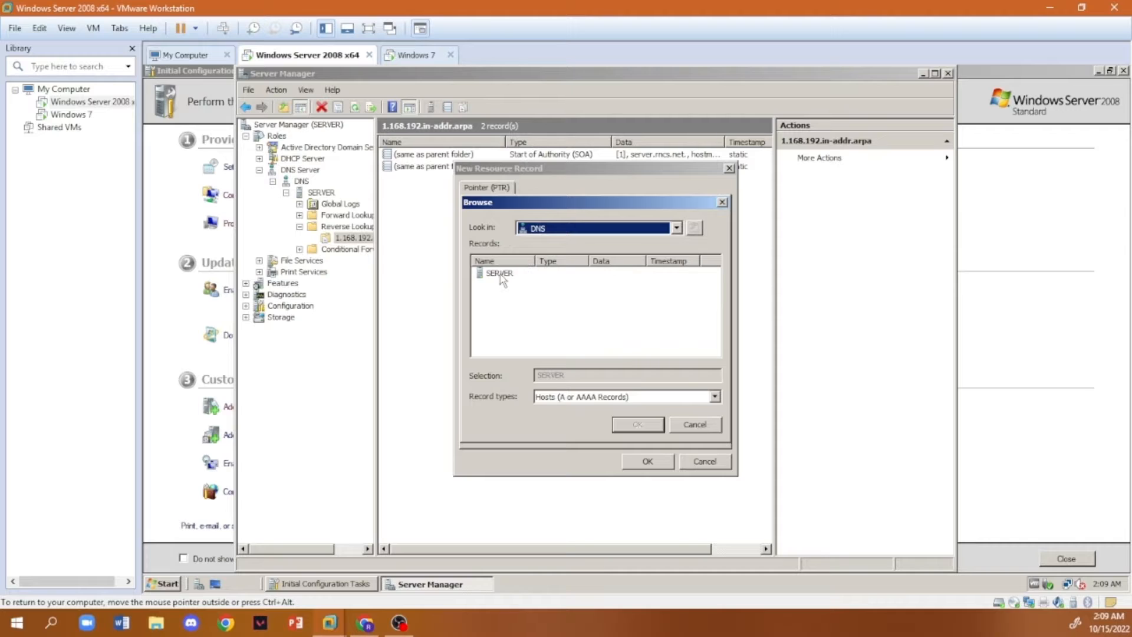
{"action": "double_click", "coordinate": [502, 274]}
{"action": "left_click", "coordinate": [506, 275]}
{"action": "double_click", "coordinate": [507, 274]}
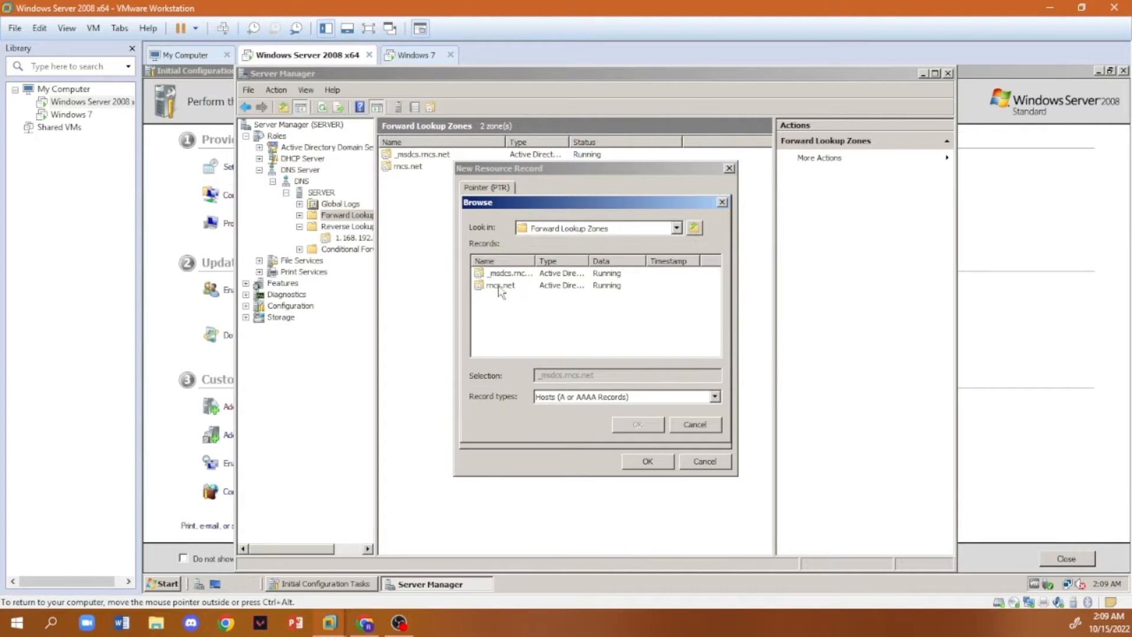
{"action": "double_click", "coordinate": [500, 286]}
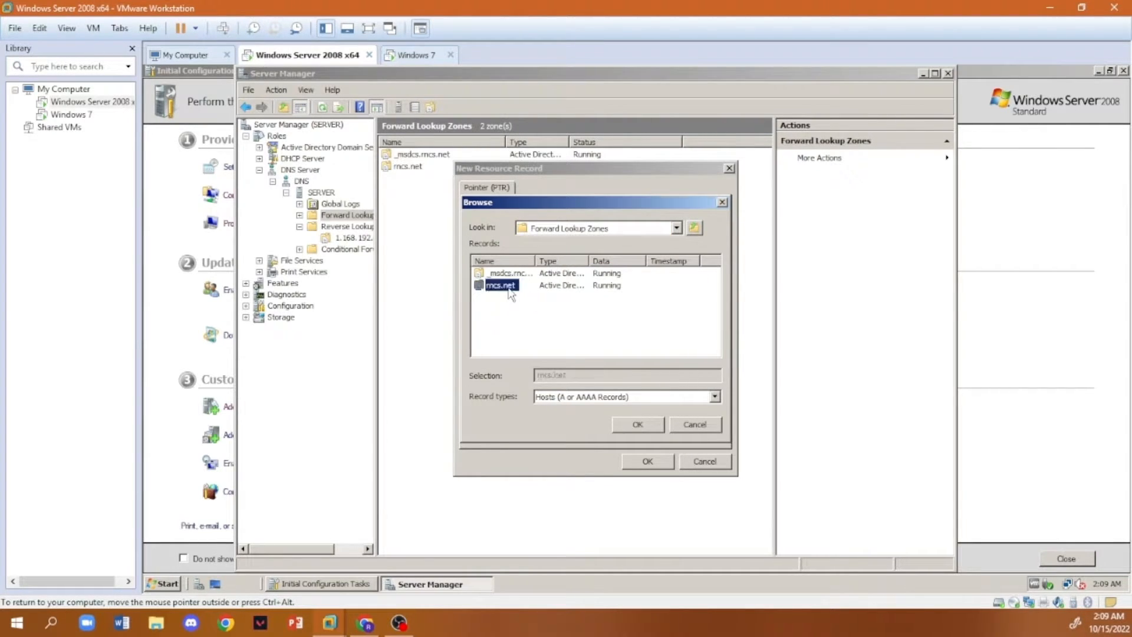
{"action": "left_click", "coordinate": [717, 397]}
{"action": "left_click", "coordinate": [539, 409]}
{"action": "scroll", "coordinate": [565, 328], "scroll_direction": "down", "scroll_amount": 2}
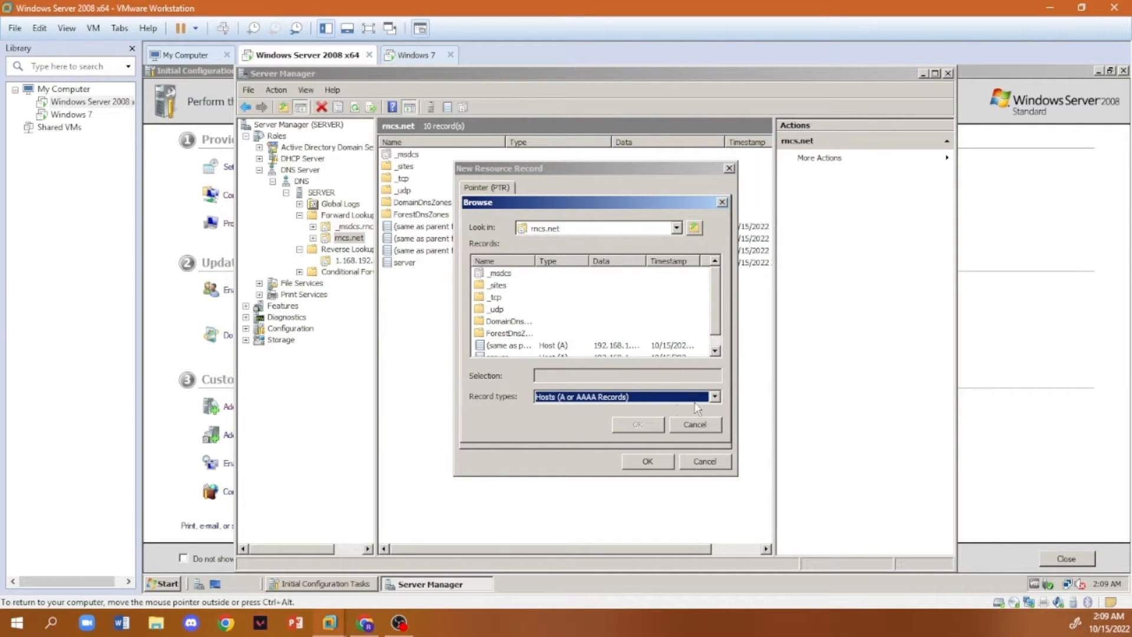
{"action": "left_click", "coordinate": [701, 397]}
{"action": "left_click", "coordinate": [655, 406]}
{"action": "left_click_drag", "start_coordinate": [716, 298], "coordinate": [719, 332]}
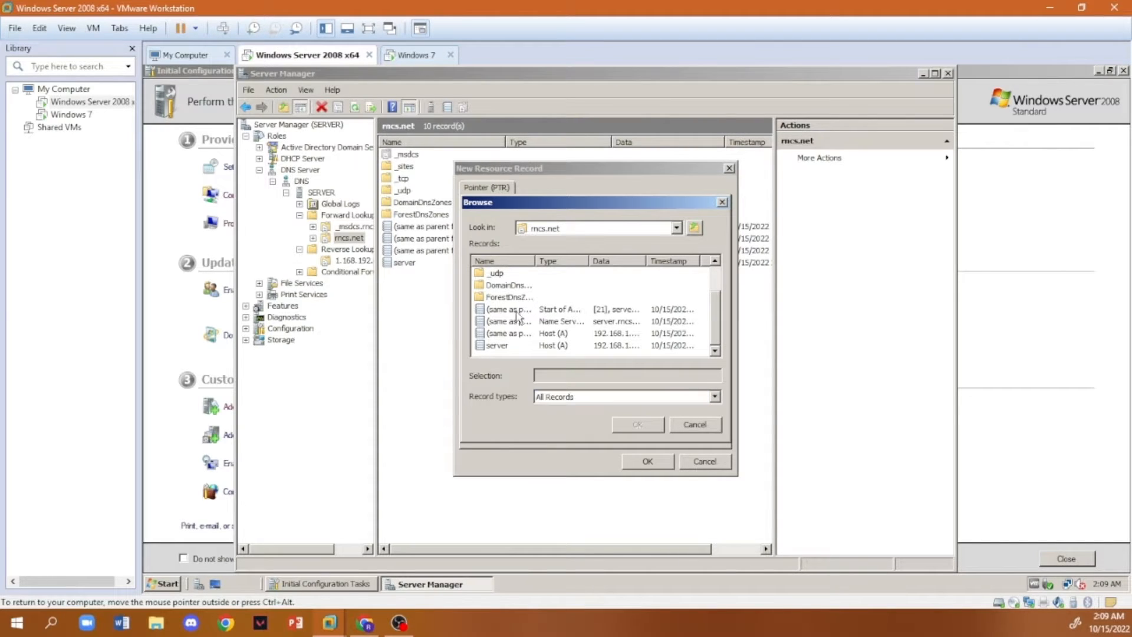
- Use the rncs.net Start of Authority record as host name and create the pointer without allowing authenticated users to update DNS records
{"action": "left_click", "coordinate": [505, 310]}
{"action": "double_click", "coordinate": [506, 315]}
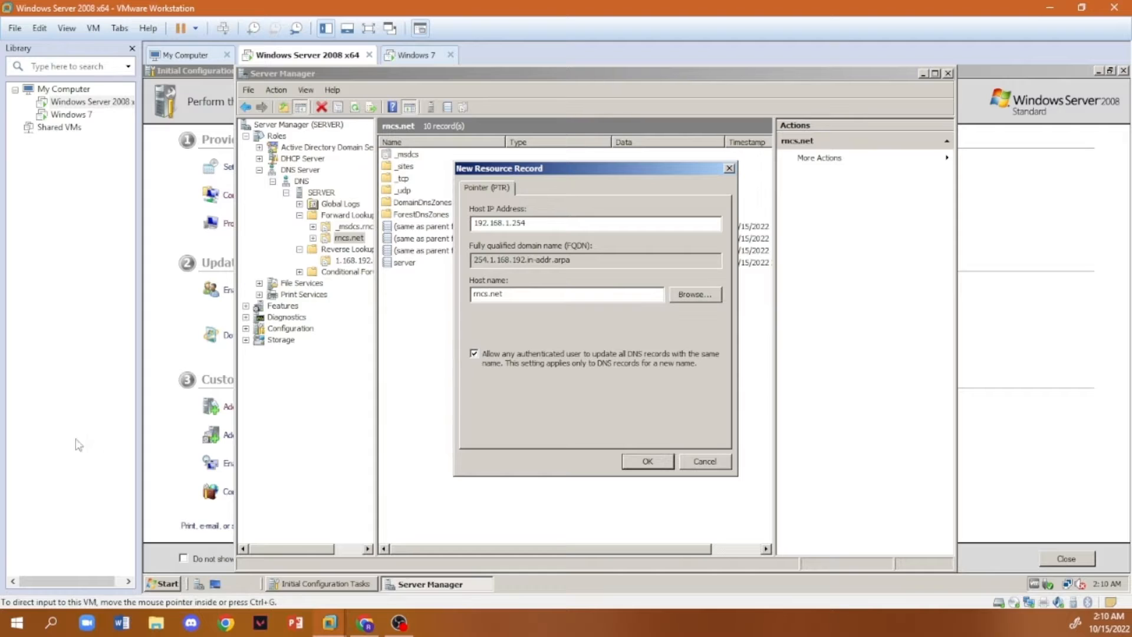
{"action": "left_click", "coordinate": [475, 354]}
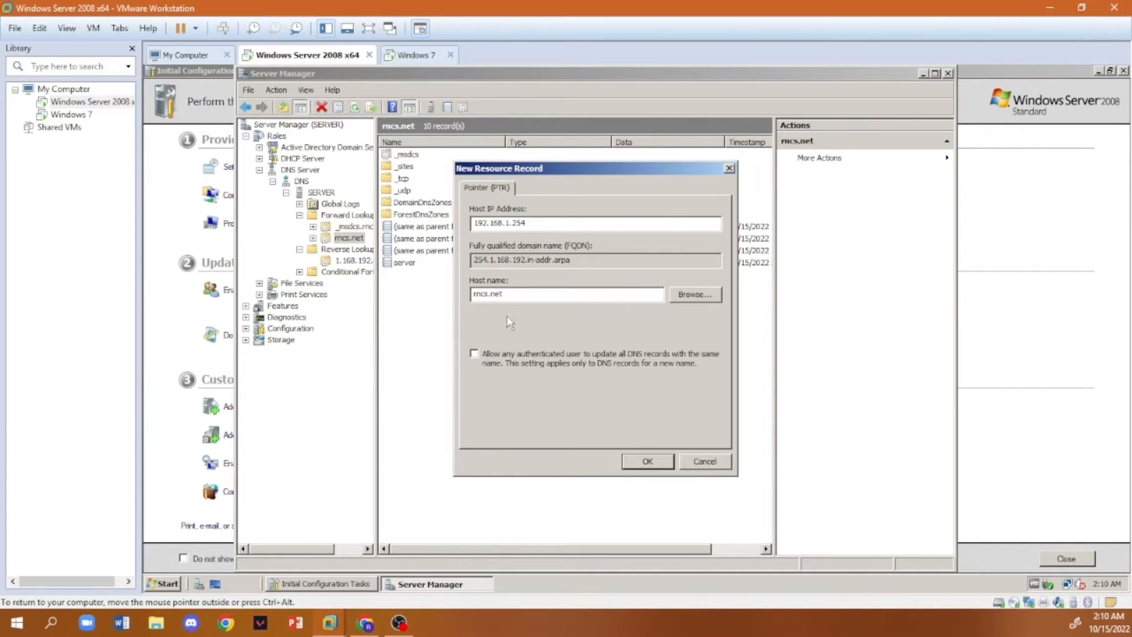
{"action": "left_click", "coordinate": [649, 462]}
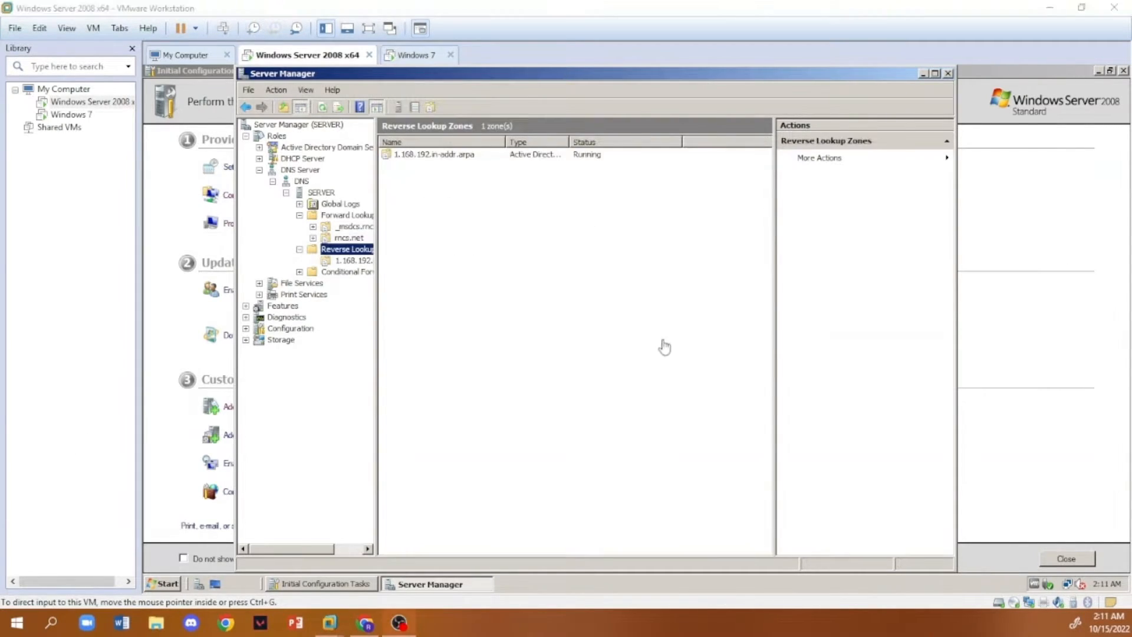
- Start a second reverse lookup zone as an IPv4 primary zone replicated to all DNS servers in the rncs.net domain
{"action": "left_click", "coordinate": [340, 252]}
{"action": "left_click", "coordinate": [844, 158]}
{"action": "left_click", "coordinate": [982, 156]}
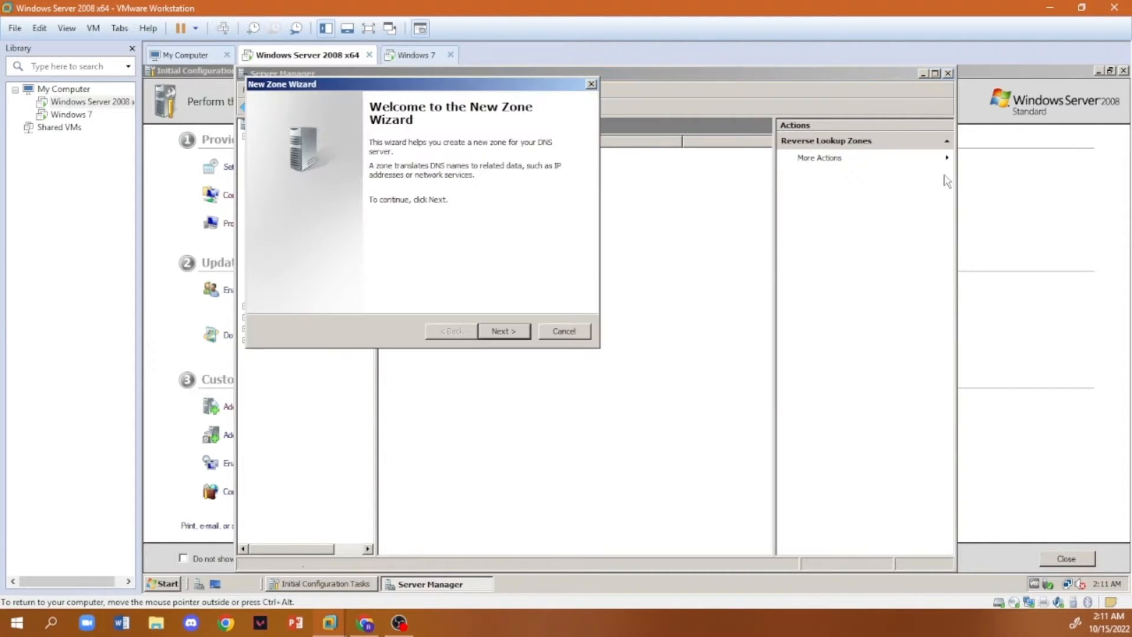
{"action": "left_click", "coordinate": [506, 332]}
{"action": "left_click", "coordinate": [513, 331]}
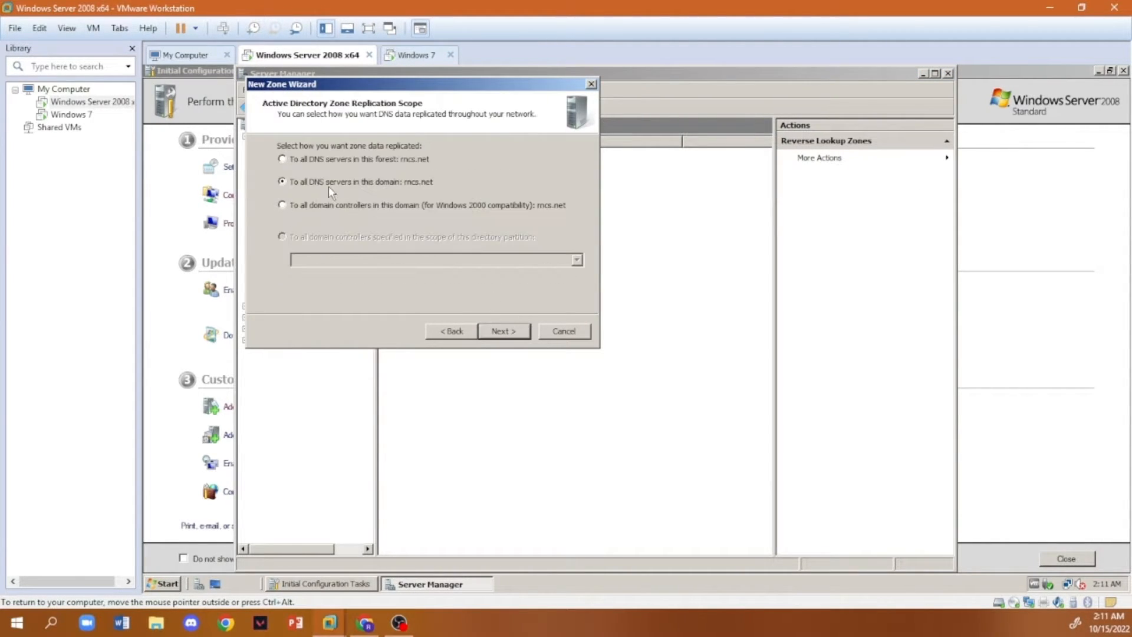
{"action": "left_click", "coordinate": [514, 331]}
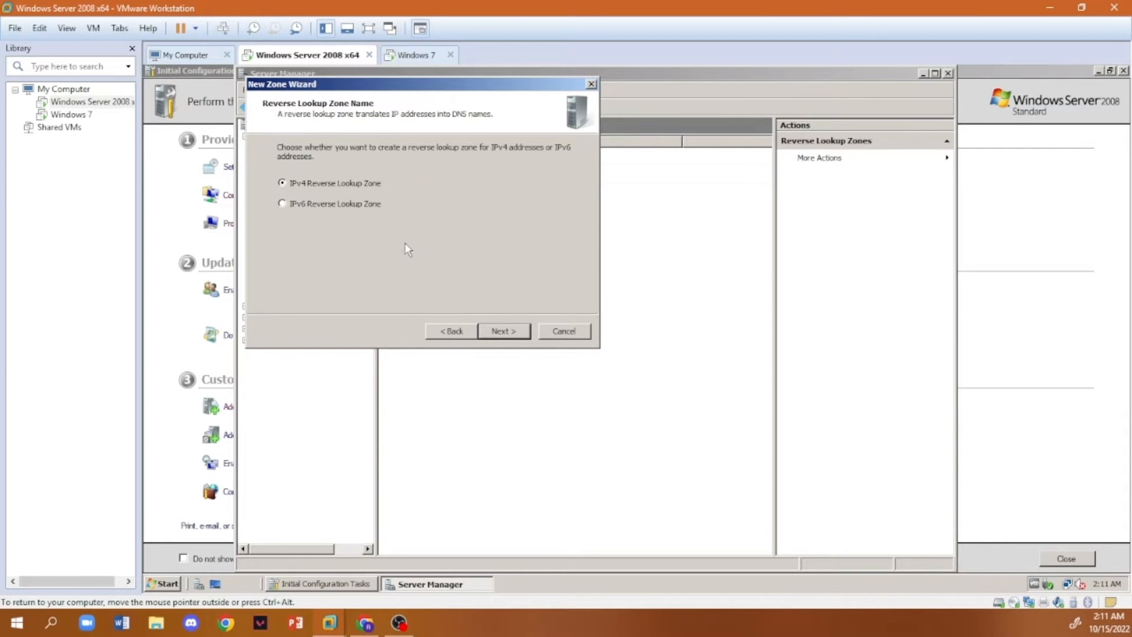
{"action": "left_click", "coordinate": [516, 330]}
- Set the second zone's network ID to 127.0.0, keep secure-only dynamic updates, and create the zone
{"action": "type", "text": "12"}
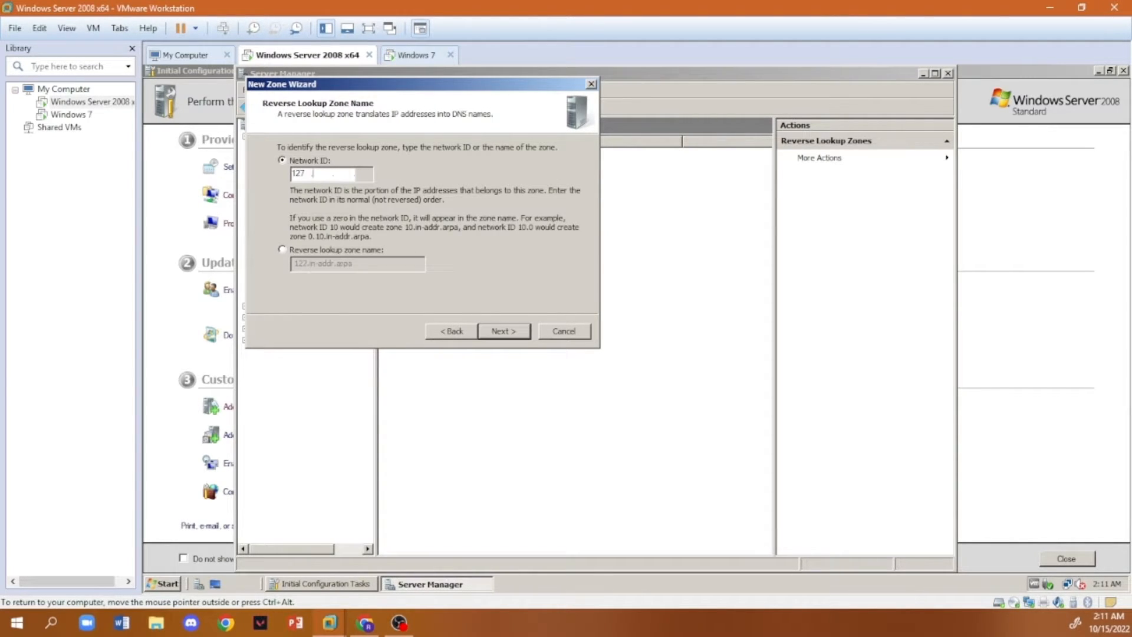
{"action": "type", "text": "7 .0"}
{"action": "left_click", "coordinate": [515, 332]}
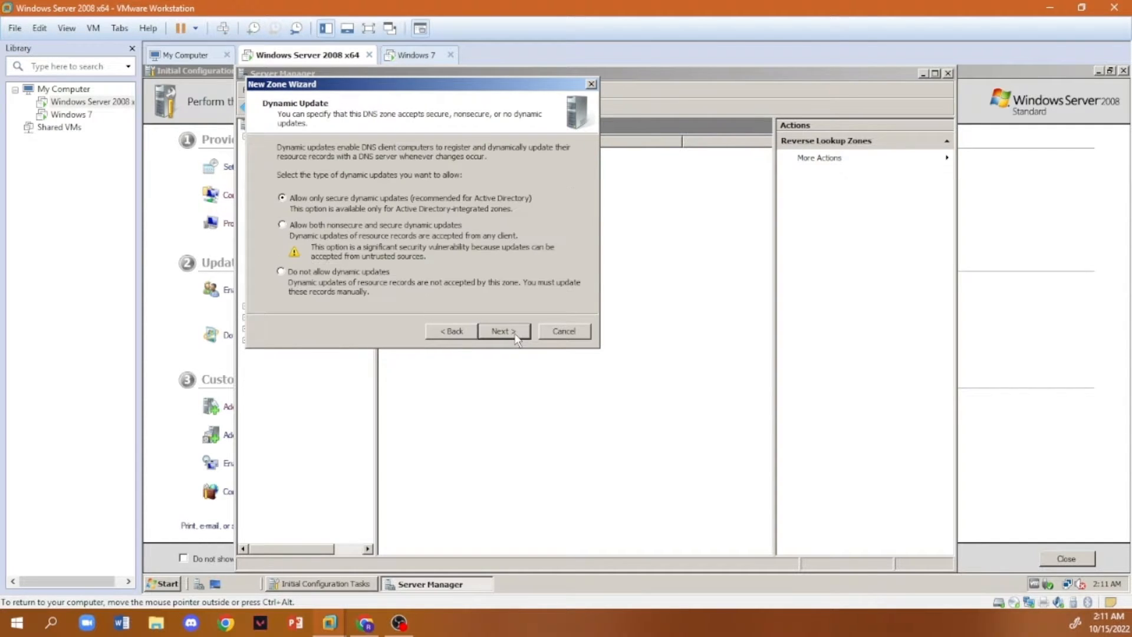
{"action": "left_click", "coordinate": [514, 332]}
{"action": "left_click", "coordinate": [503, 332]}
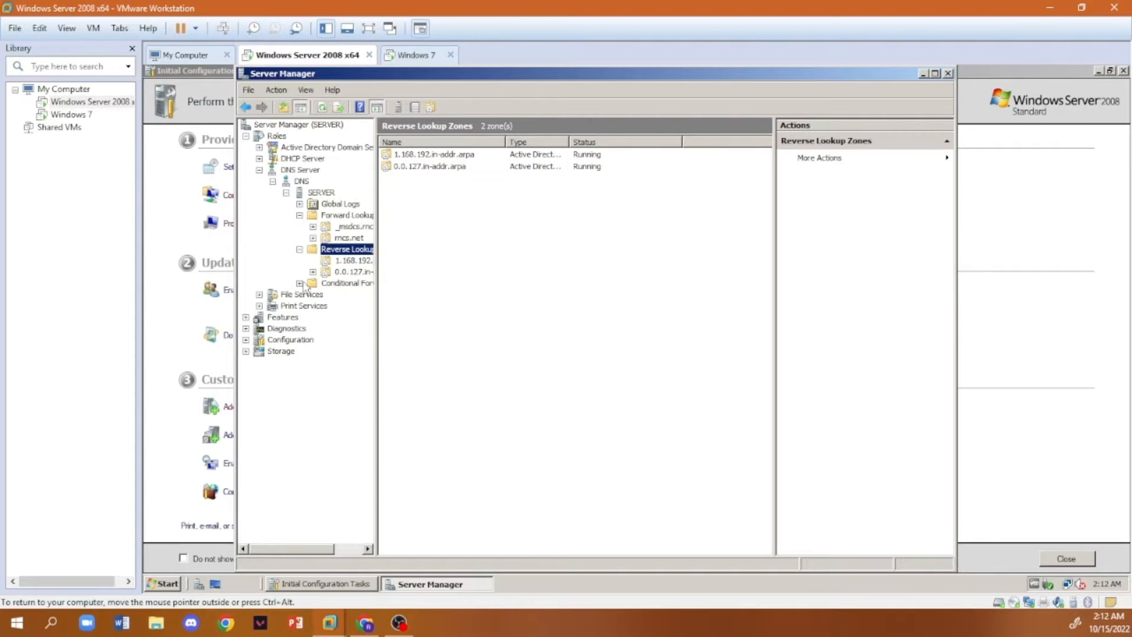
- Start a new pointer record in the 0.0.127.in-addr.arpa reverse lookup zone with host IP address 127.0.0.1
{"action": "left_click", "coordinate": [331, 273]}
{"action": "right_click", "coordinate": [343, 272]}
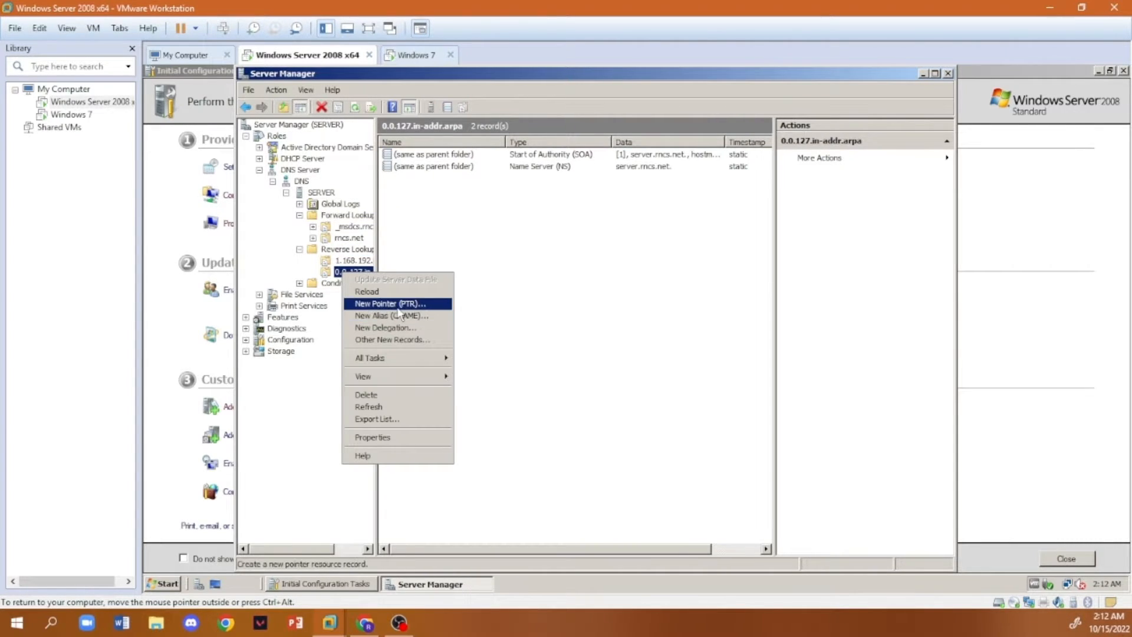
{"action": "left_click", "coordinate": [391, 304]}
{"action": "key", "text": "End"}
{"action": "type", "text": "1"}
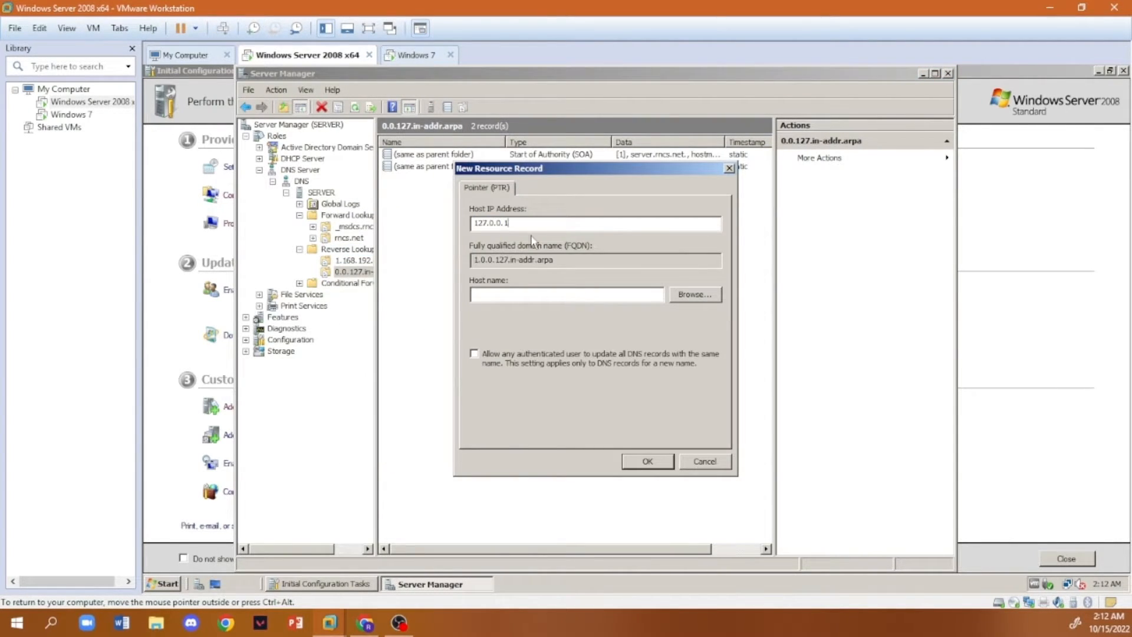
- Browse all record types in the rncs.net forward lookup zone, use its Start of Authority record as host name, and create the 127.0.0.1 pointer
{"action": "left_click", "coordinate": [682, 299]}
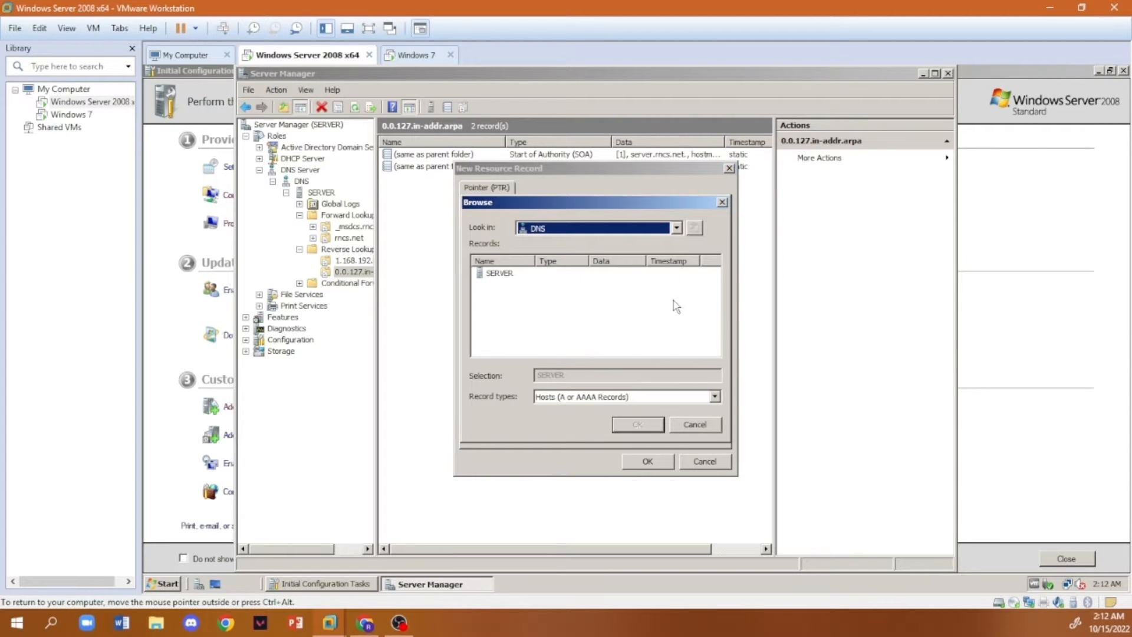
{"action": "double_click", "coordinate": [500, 277]}
{"action": "double_click", "coordinate": [506, 275]}
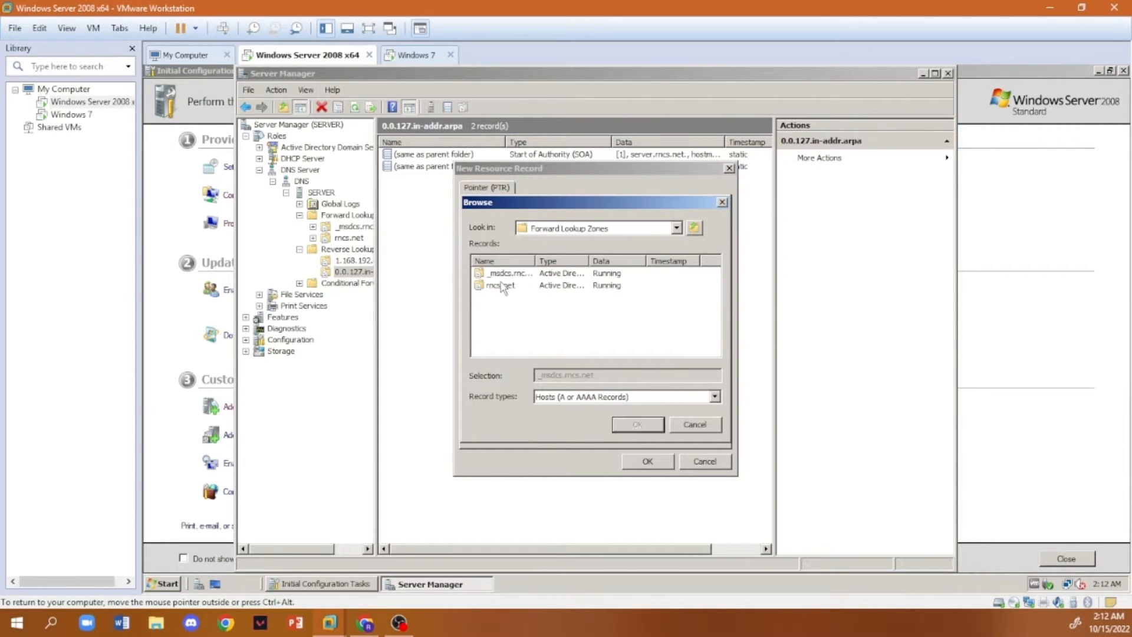
{"action": "double_click", "coordinate": [495, 287]}
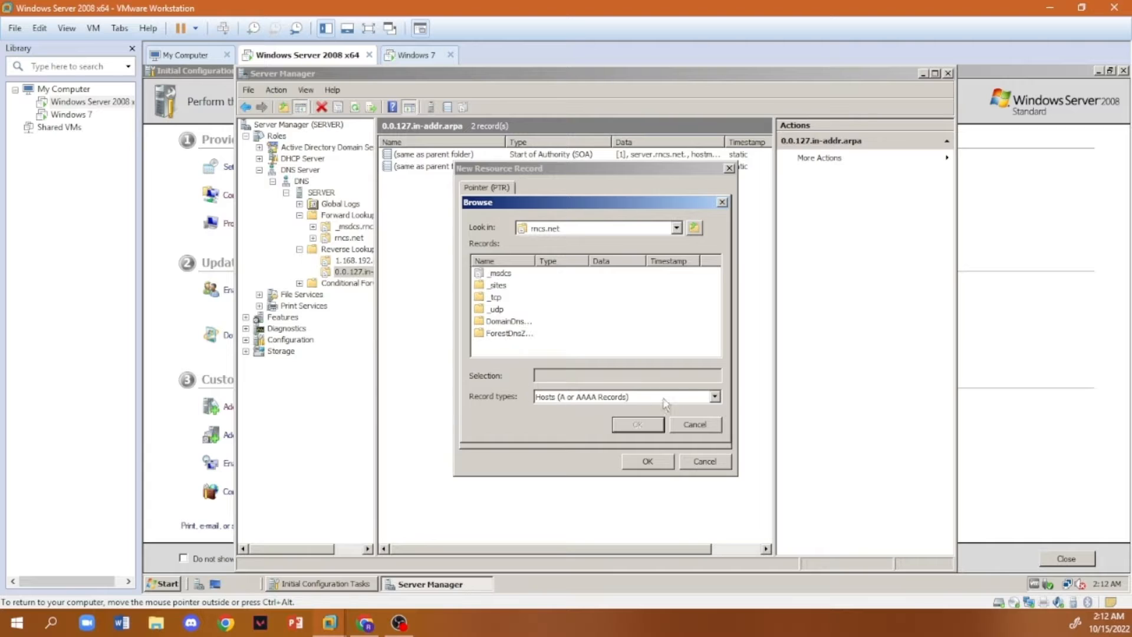
{"action": "left_click", "coordinate": [714, 397]}
{"action": "left_click", "coordinate": [693, 408]}
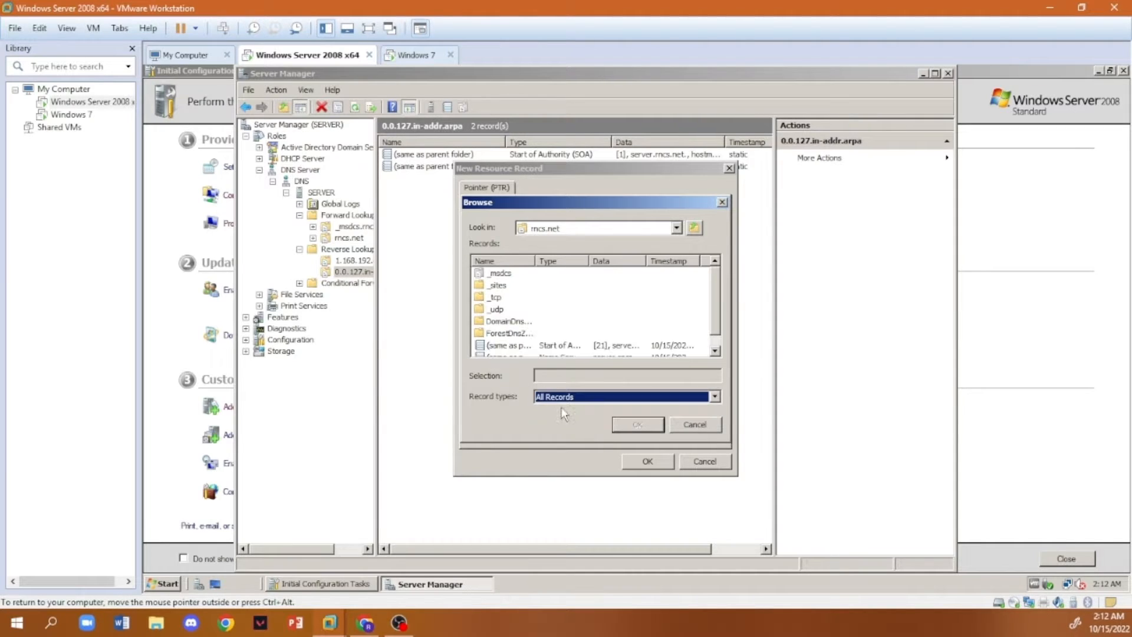
{"action": "double_click", "coordinate": [508, 345]}
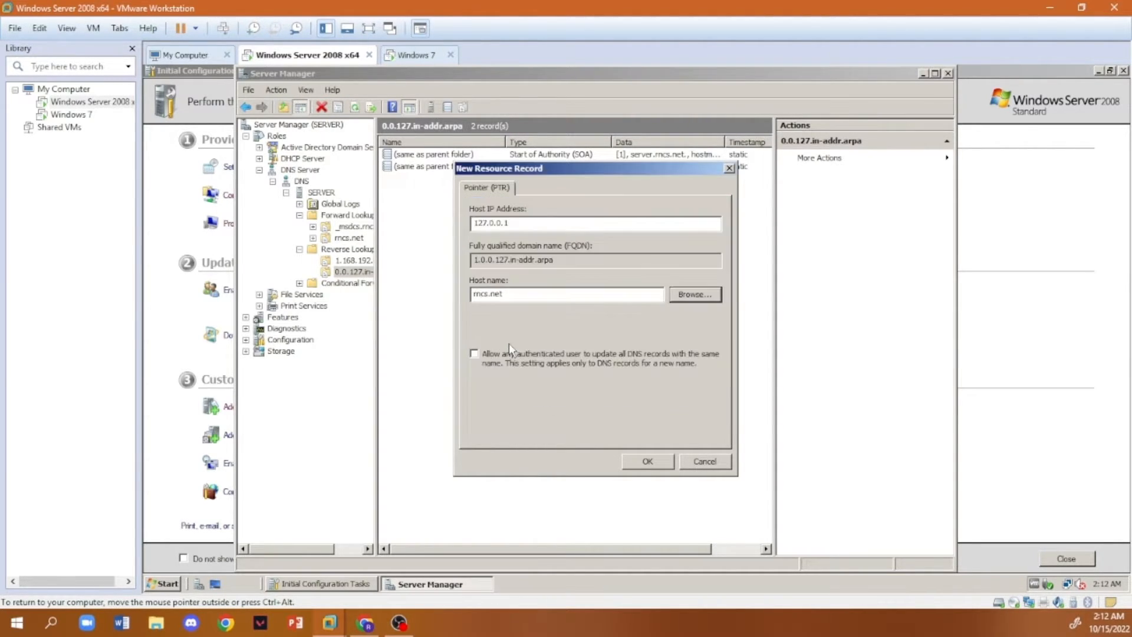
{"action": "left_click", "coordinate": [647, 461]}
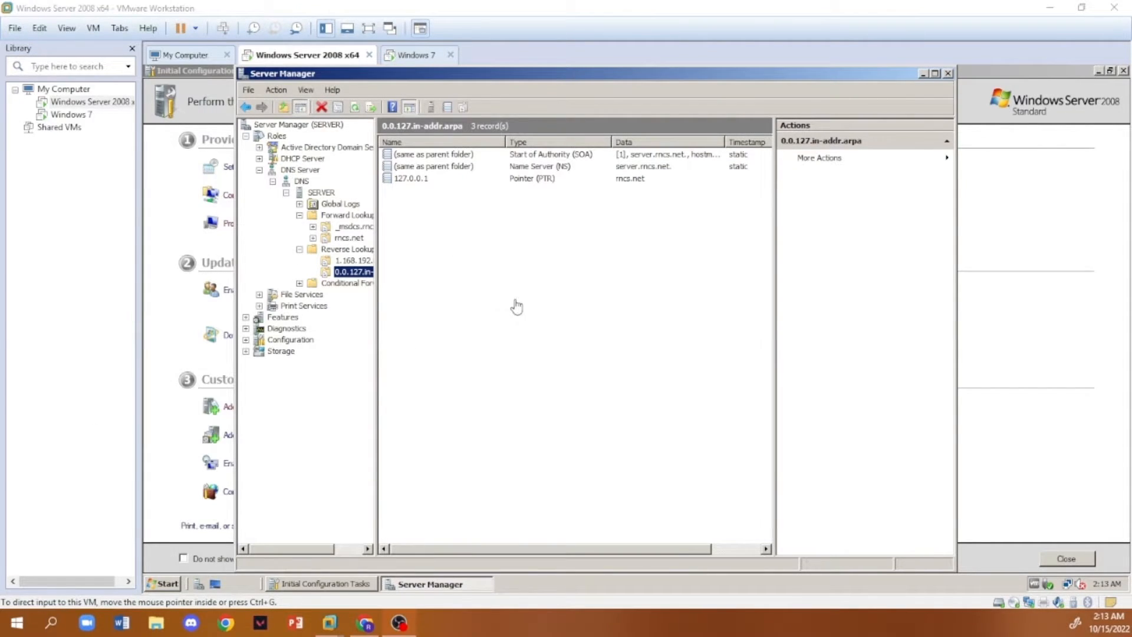
- Minimize Server Manager and run nslookup in a Command Prompt to check name resolution
{"action": "left_click", "coordinate": [594, 326]}
{"action": "left_click", "coordinate": [923, 73]}
{"action": "left_click", "coordinate": [157, 584]}
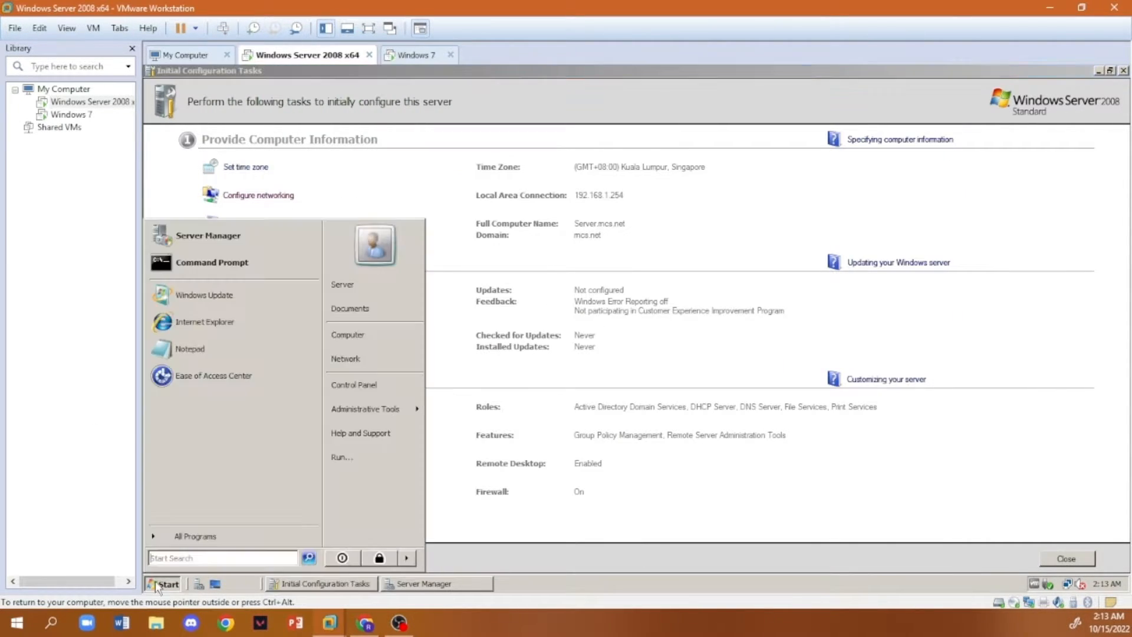
{"action": "left_click", "coordinate": [236, 262]}
{"action": "type", "text": "nslookup"}
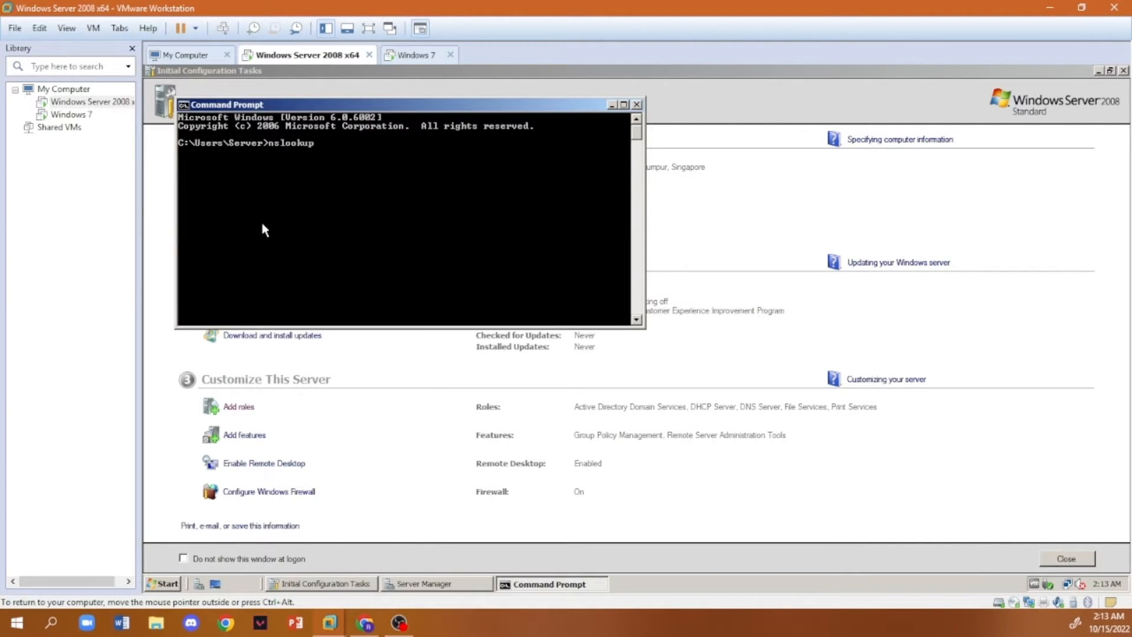
{"action": "key", "text": "Return"}
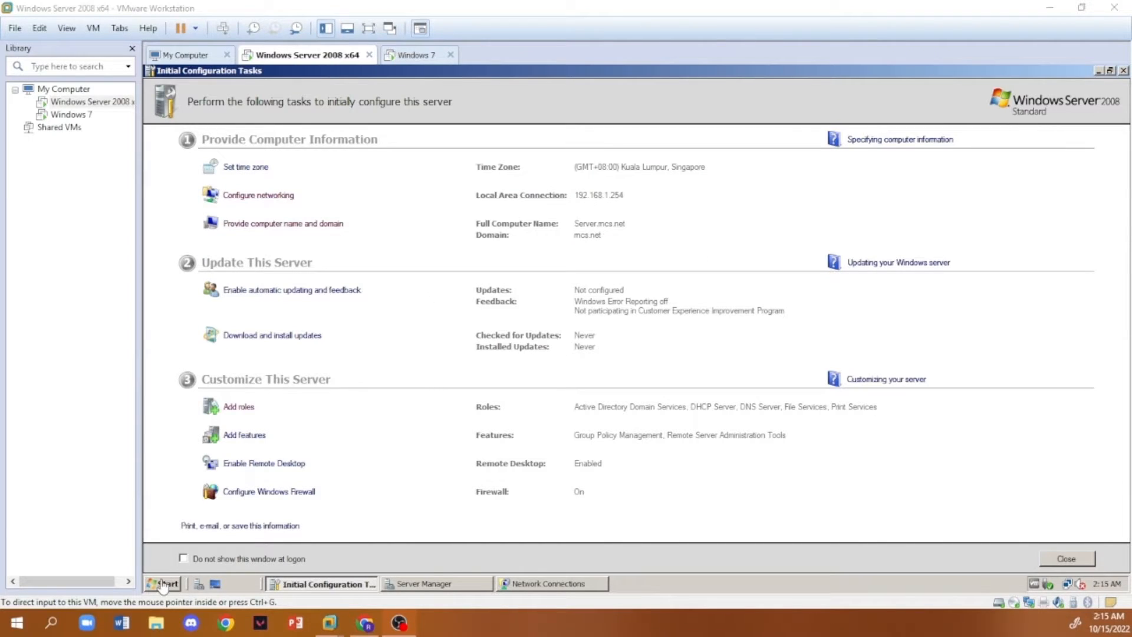
- Change the preferred DNS server address in the Local Area Connection's IPv4 properties, save the settings, and minimize Network Connections
{"action": "left_click", "coordinate": [242, 196]}
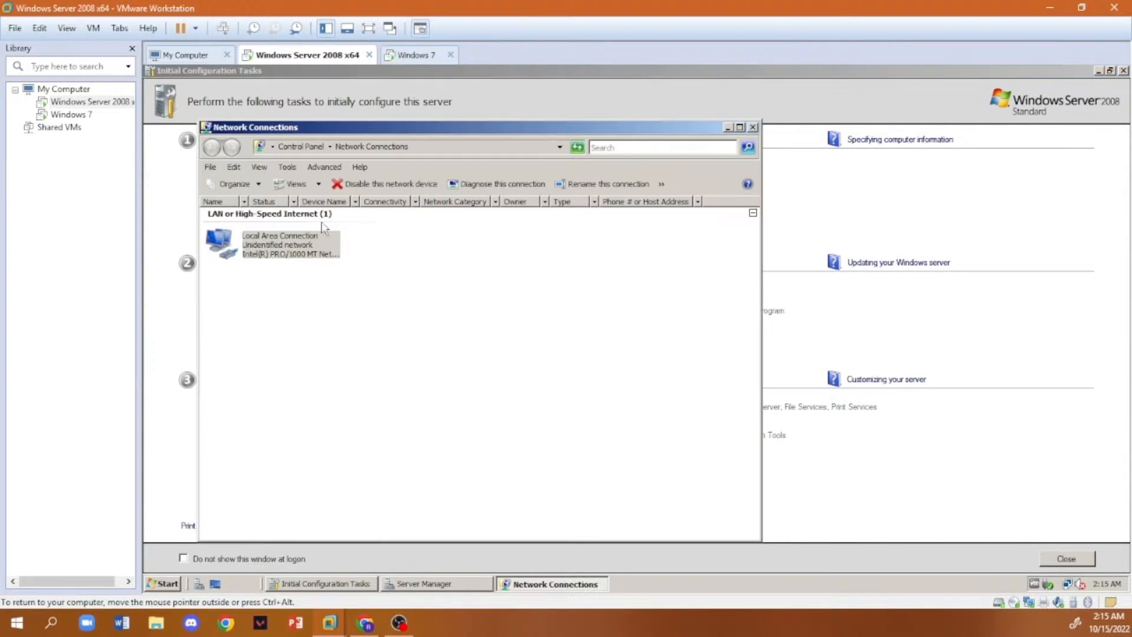
{"action": "right_click", "coordinate": [284, 247]}
{"action": "left_click", "coordinate": [351, 356]}
{"action": "left_click", "coordinate": [525, 373]}
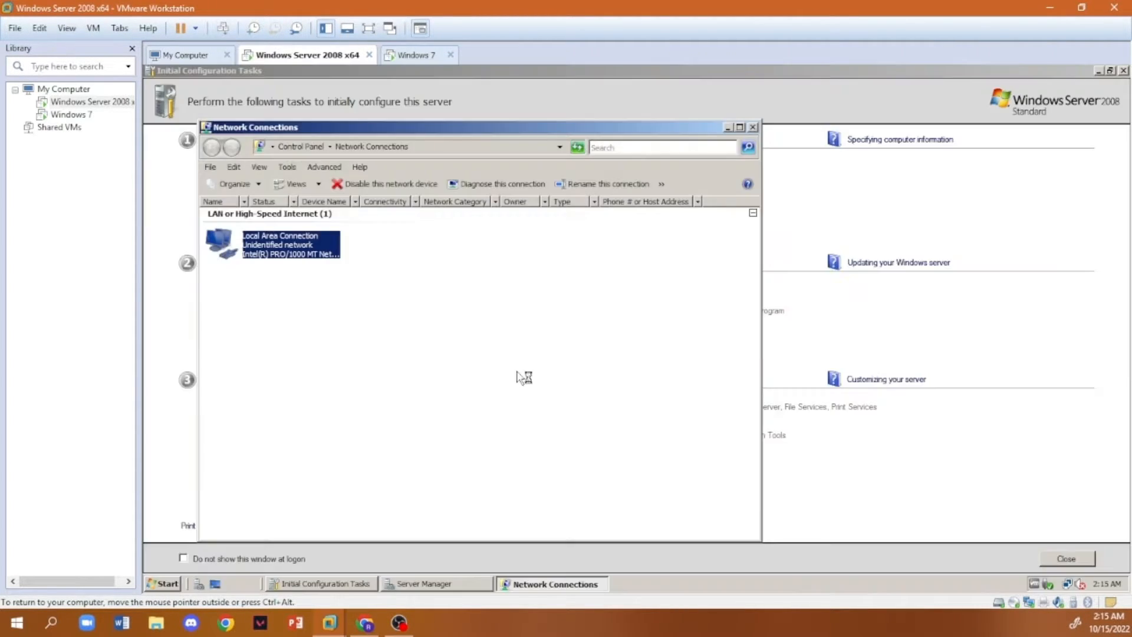
{"action": "left_click", "coordinate": [298, 340]}
{"action": "double_click", "coordinate": [297, 340]}
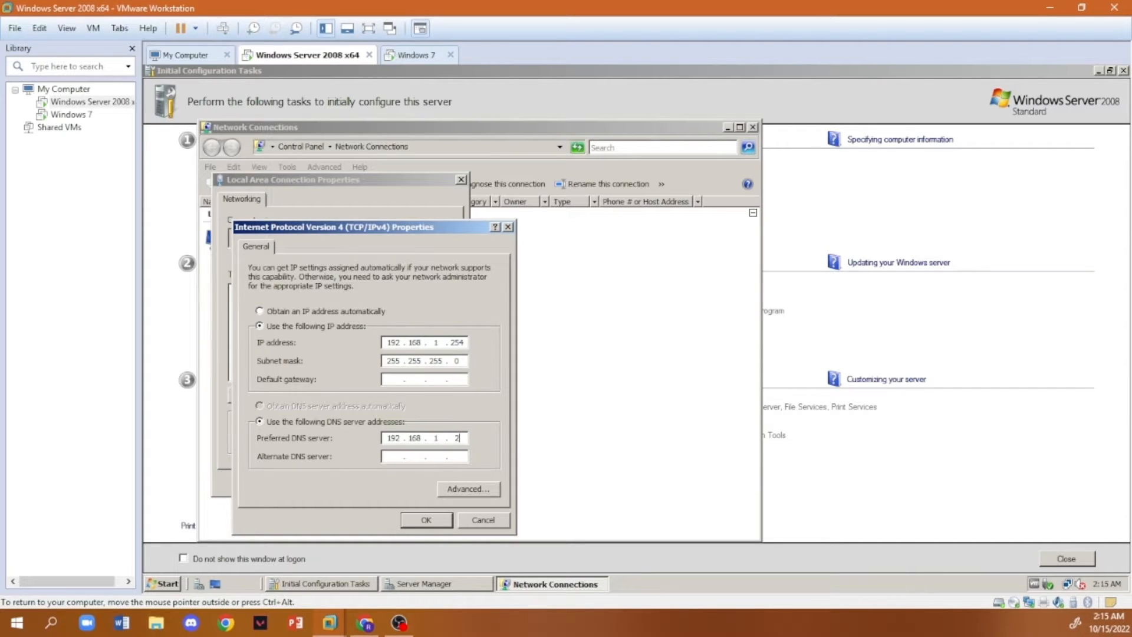
{"action": "left_click", "coordinate": [427, 521]}
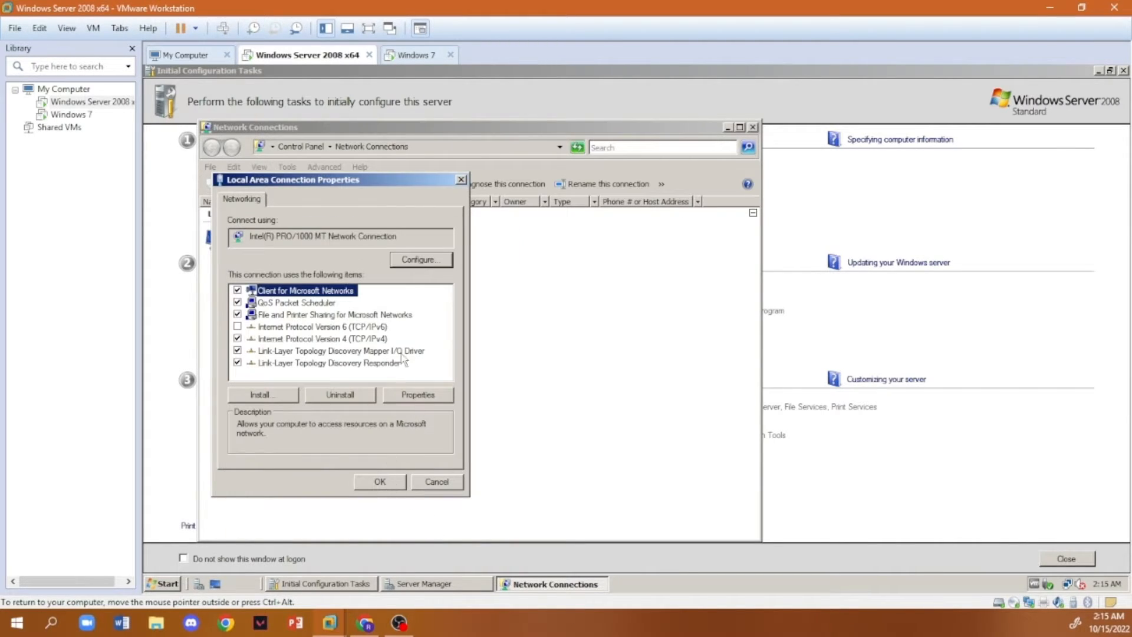
{"action": "left_click", "coordinate": [389, 483]}
{"action": "left_click", "coordinate": [727, 128]}
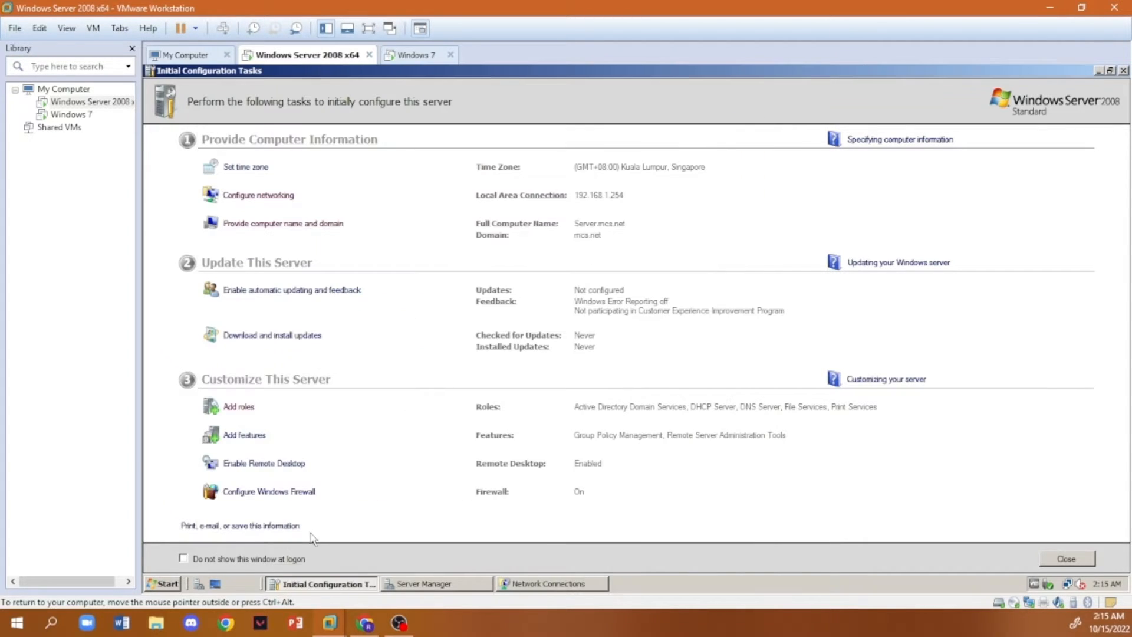
- Launch Active Directory Users and Computers and grant it permission to run
{"action": "left_click", "coordinate": [174, 584]}
{"action": "mouse_move", "coordinate": [378, 408]}
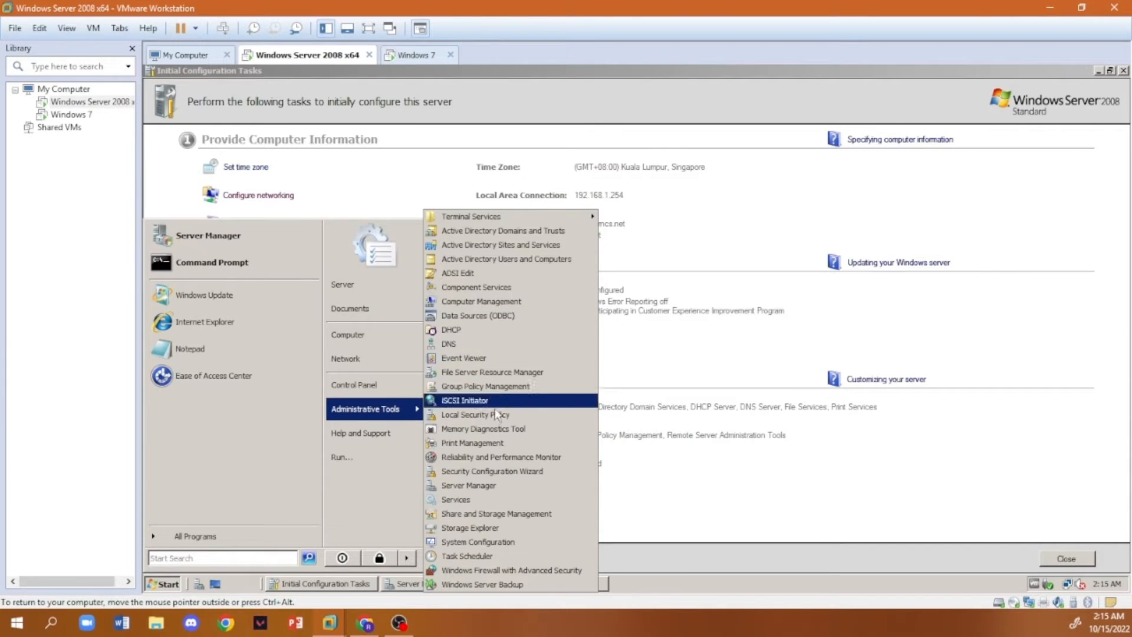
{"action": "left_click", "coordinate": [511, 261]}
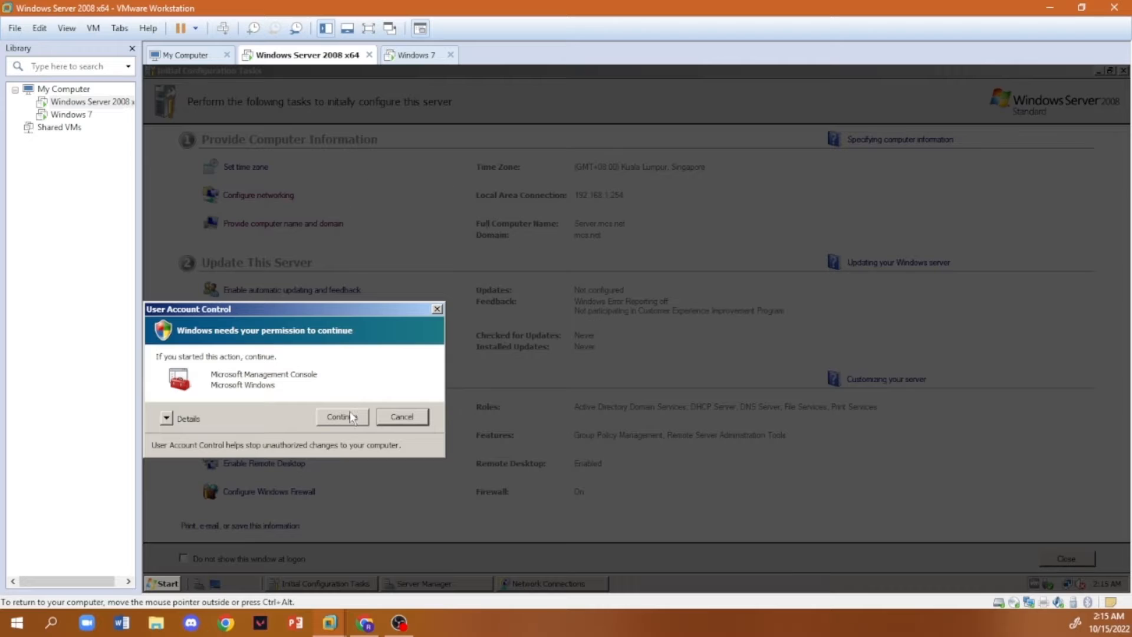
{"action": "left_click", "coordinate": [350, 417]}
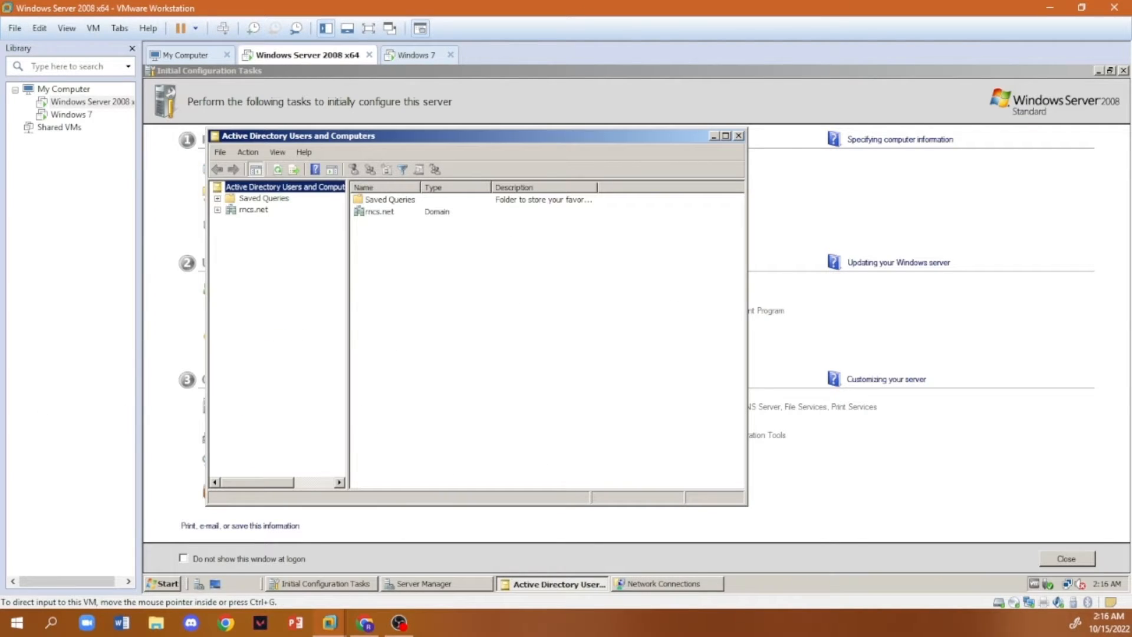
- Create an organizational unit named 201_Lab_User in the rncs.net domain, protected from accidental deletion
{"action": "left_click", "coordinate": [218, 210]}
{"action": "right_click", "coordinate": [246, 214]}
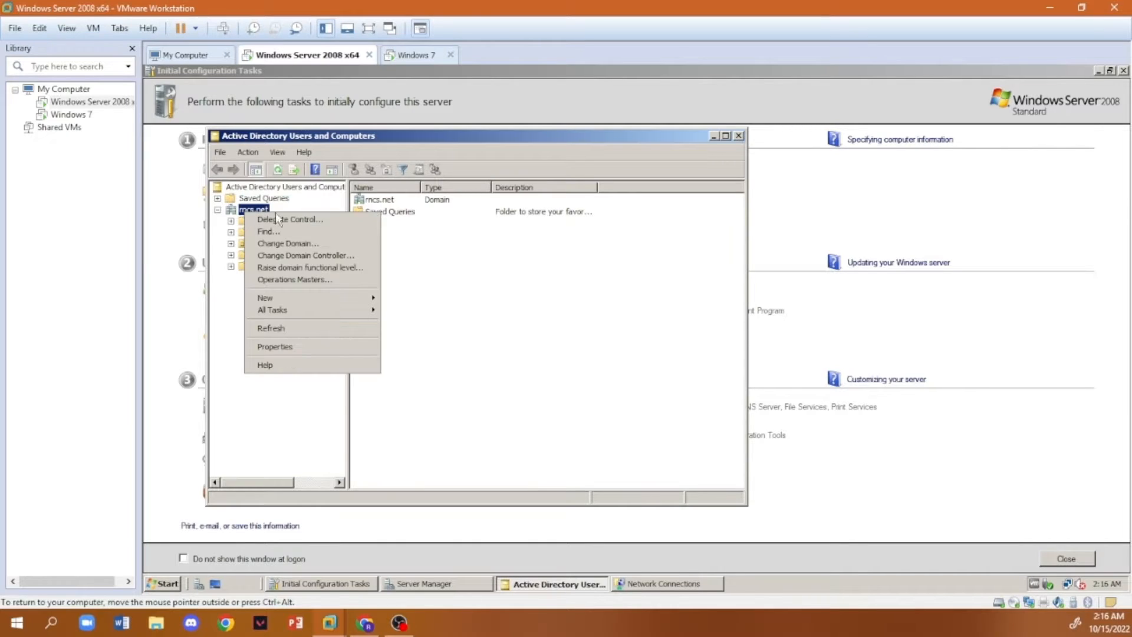
{"action": "mouse_move", "coordinate": [367, 303]}
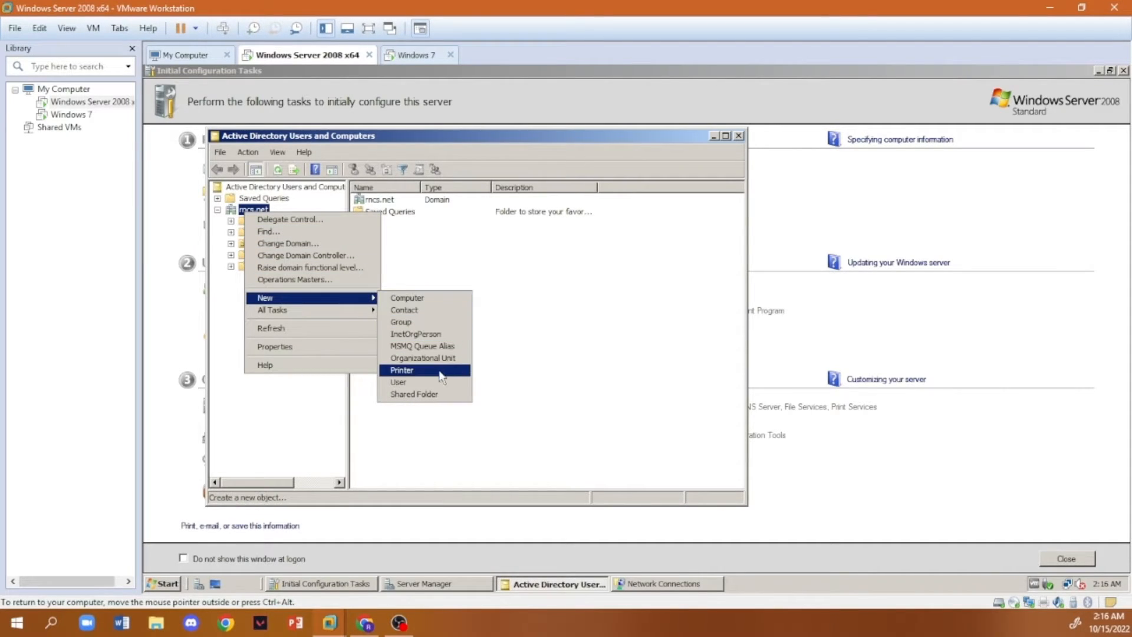
{"action": "left_click", "coordinate": [417, 358]}
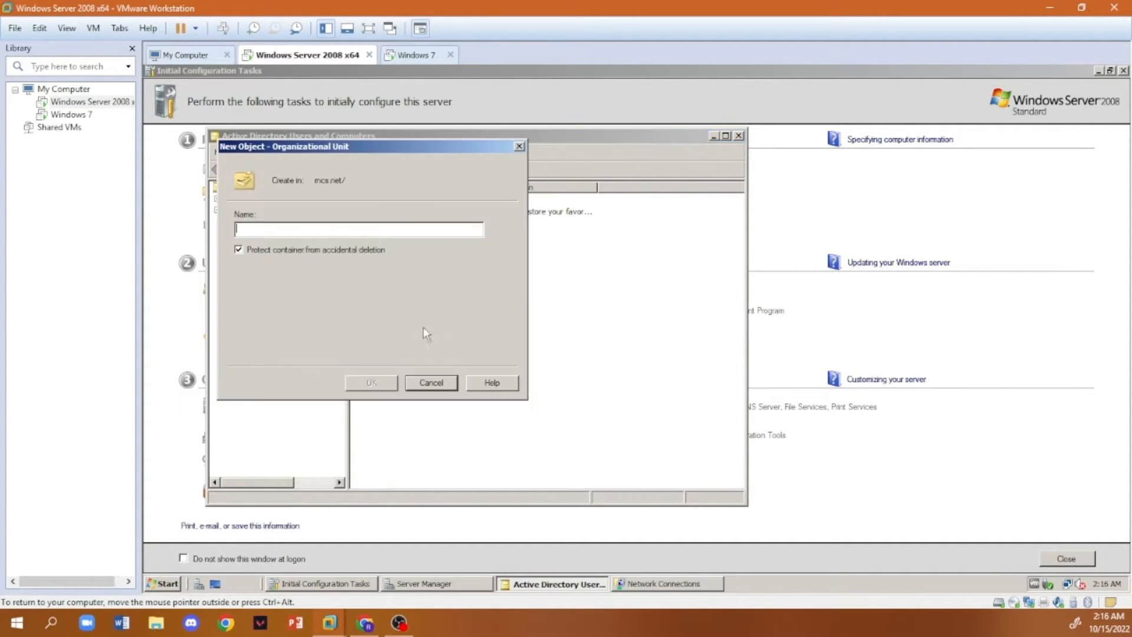
{"action": "type", "text": "201_Lab_User"}
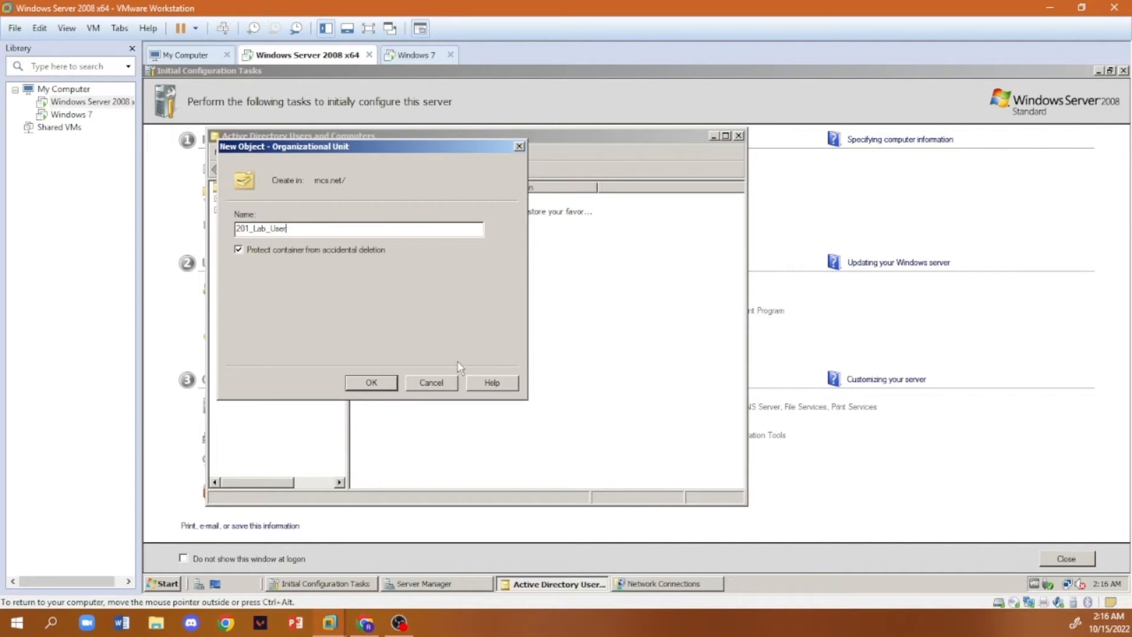
{"action": "left_click", "coordinate": [381, 384]}
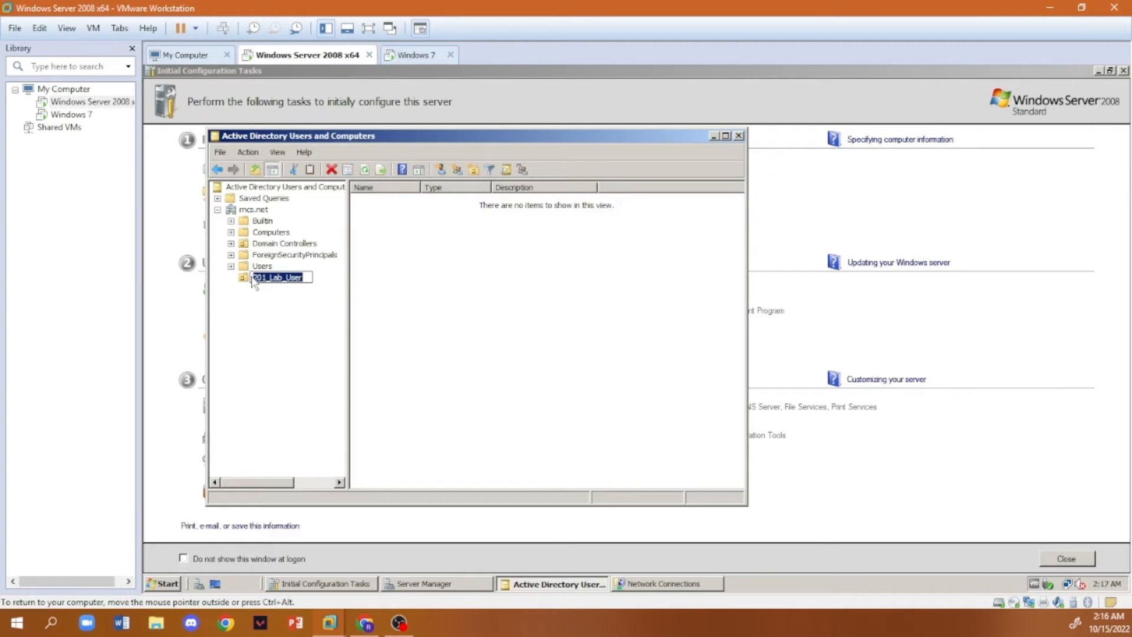
- Start a new user in the 201_Lab_User organizational unit with first name User1 and logon name User1
{"action": "left_click", "coordinate": [454, 284]}
{"action": "right_click", "coordinate": [451, 279]}
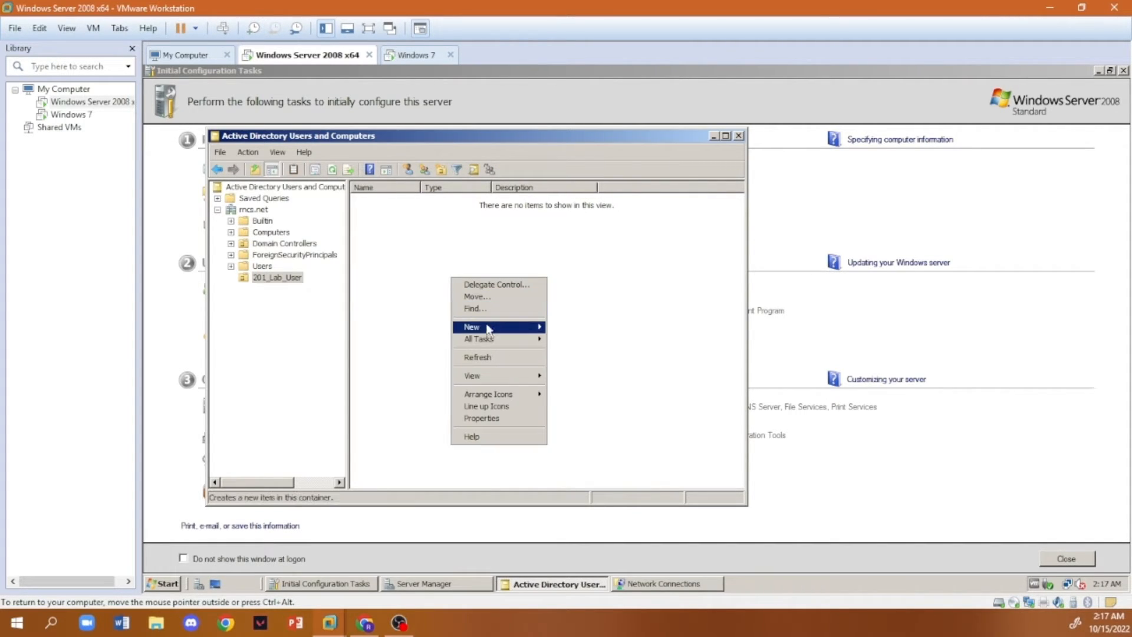
{"action": "mouse_move", "coordinate": [501, 330]}
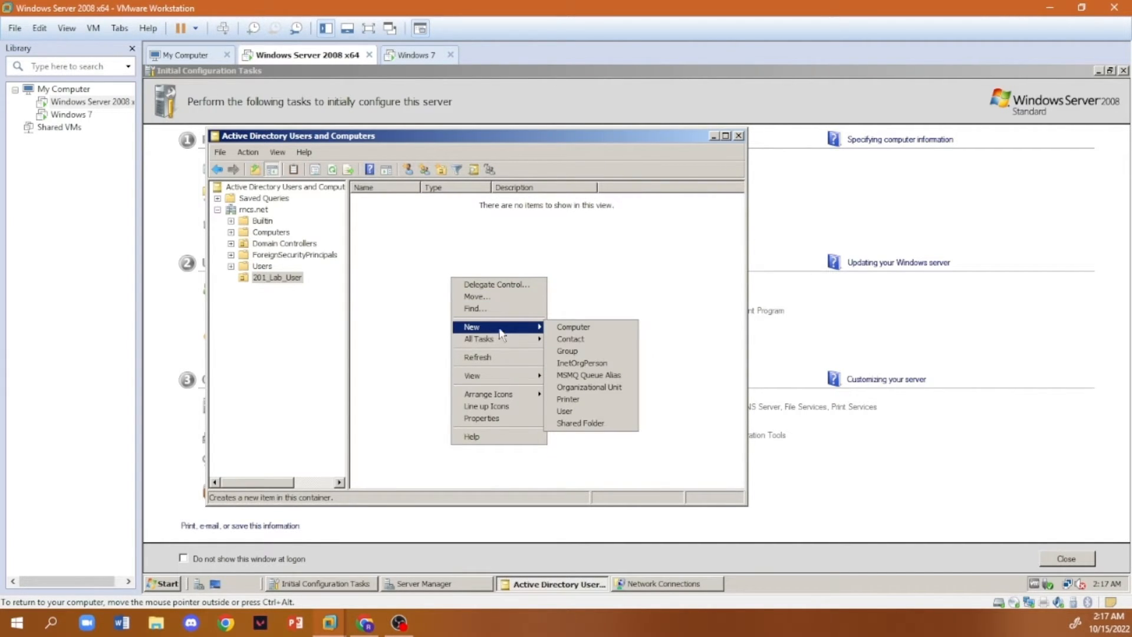
{"action": "left_click", "coordinate": [565, 411]}
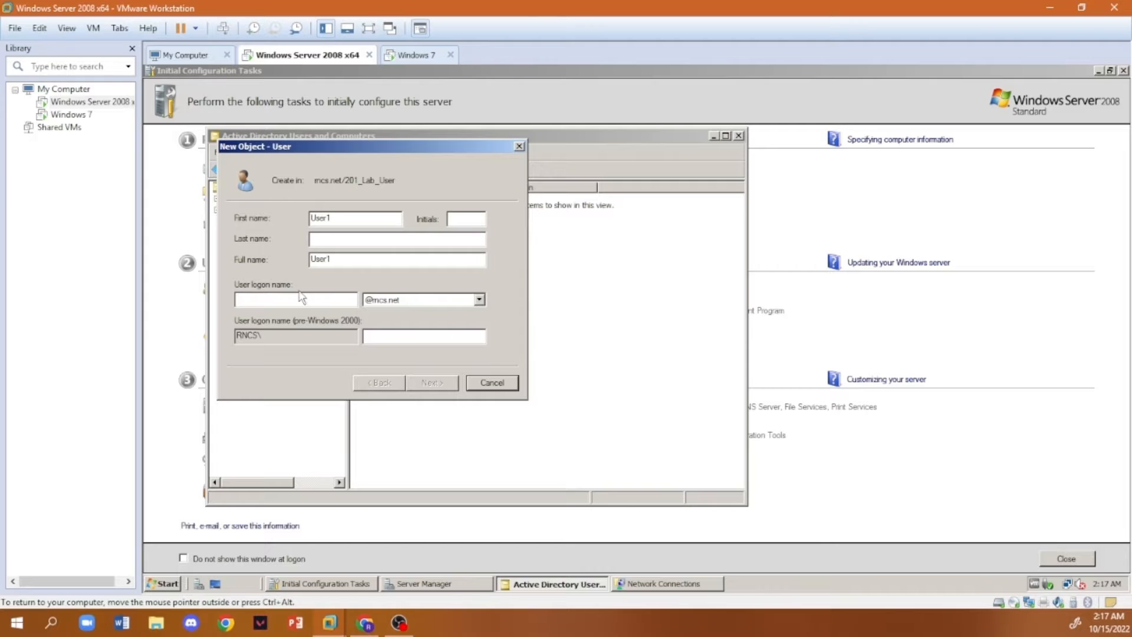
{"action": "type", "text": "User1"}
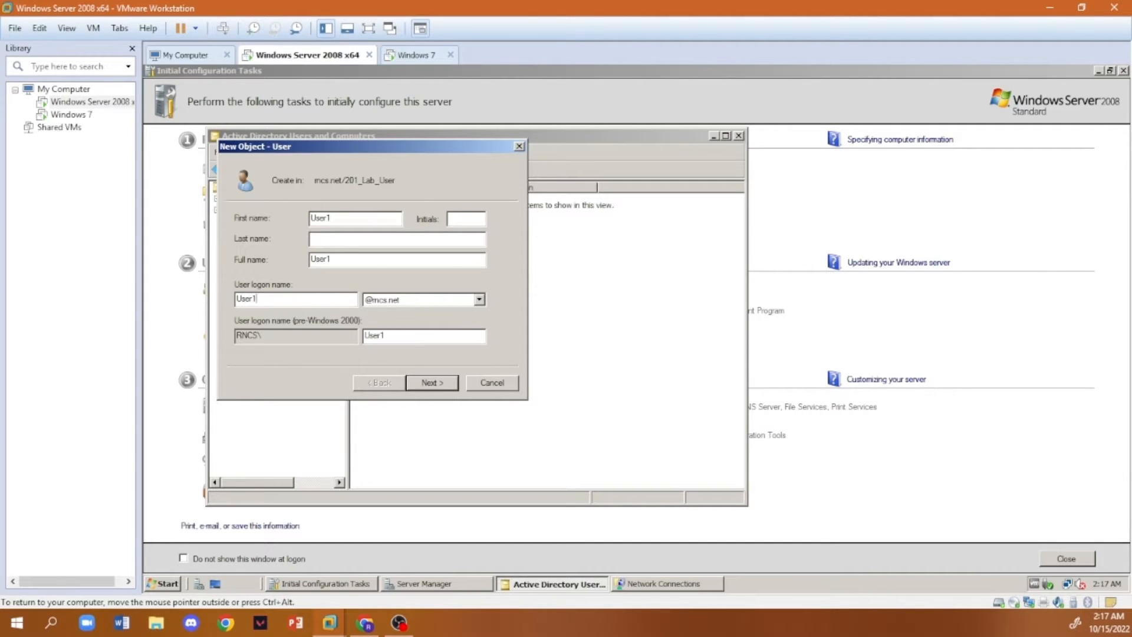
{"action": "left_click", "coordinate": [451, 385]}
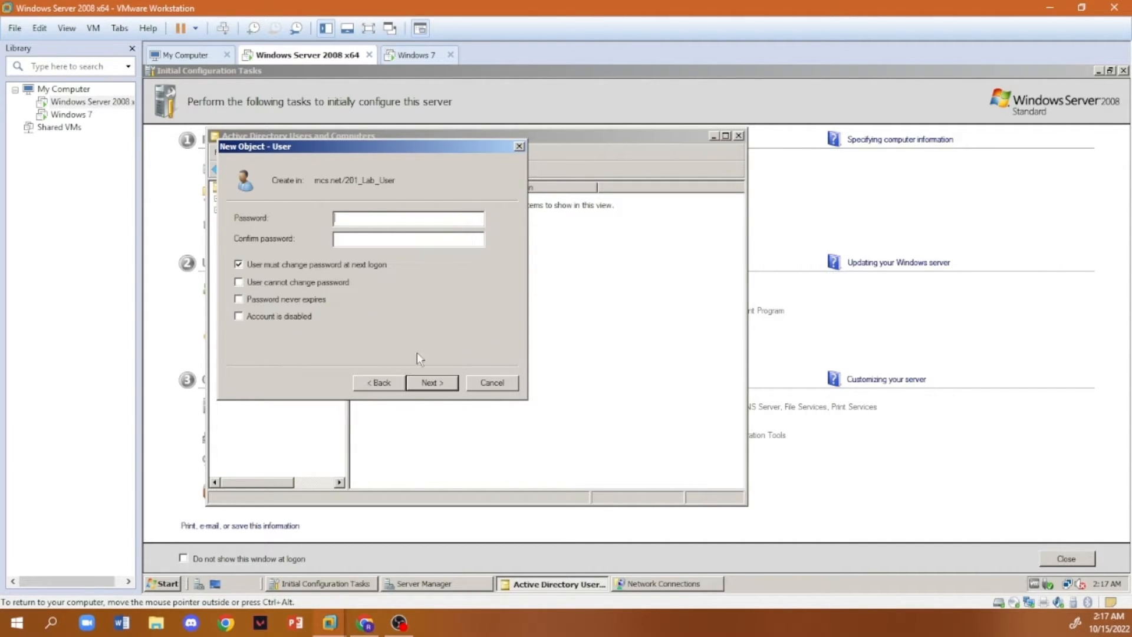
- Enter and confirm User1's account password, set it to never expire without a change at next logon, and create the user
{"action": "left_click", "coordinate": [240, 299]}
{"action": "left_click", "coordinate": [431, 382]}
{"action": "left_click", "coordinate": [447, 383]}
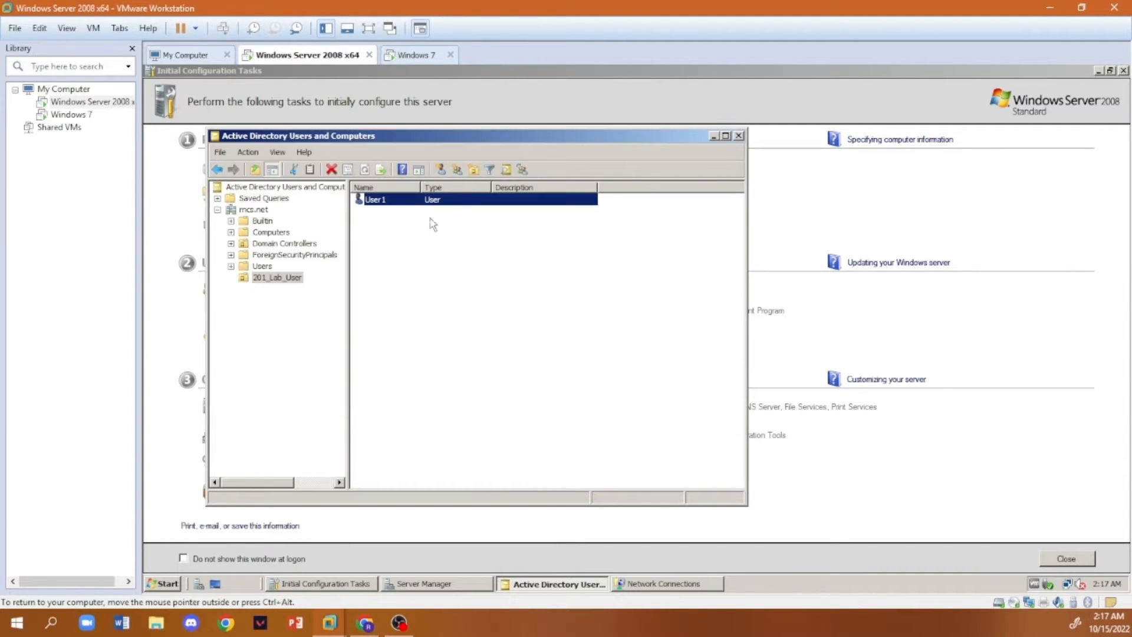
- Create a second user named User2 in the 201_Lab_User organizational unit
{"action": "right_click", "coordinate": [424, 257]}
{"action": "mouse_move", "coordinate": [500, 311]}
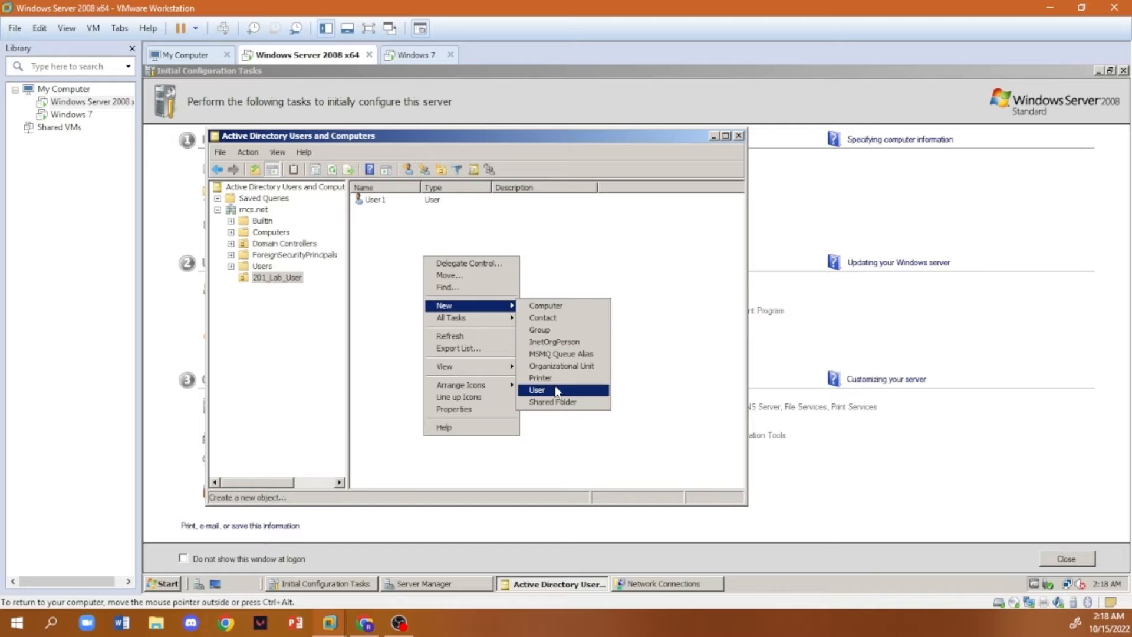
{"action": "left_click", "coordinate": [537, 390]}
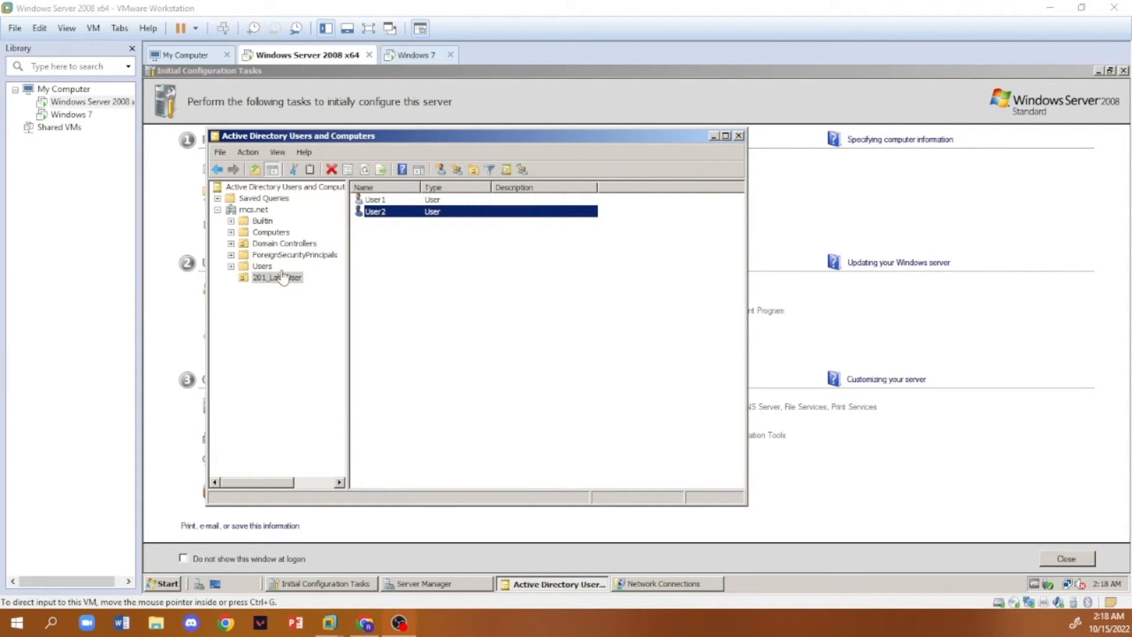
- Start a copy of the Administrator account in the Users container, entering the new user's first name and matching logon name
{"action": "left_click", "coordinate": [256, 269]}
{"action": "left_click", "coordinate": [262, 266]}
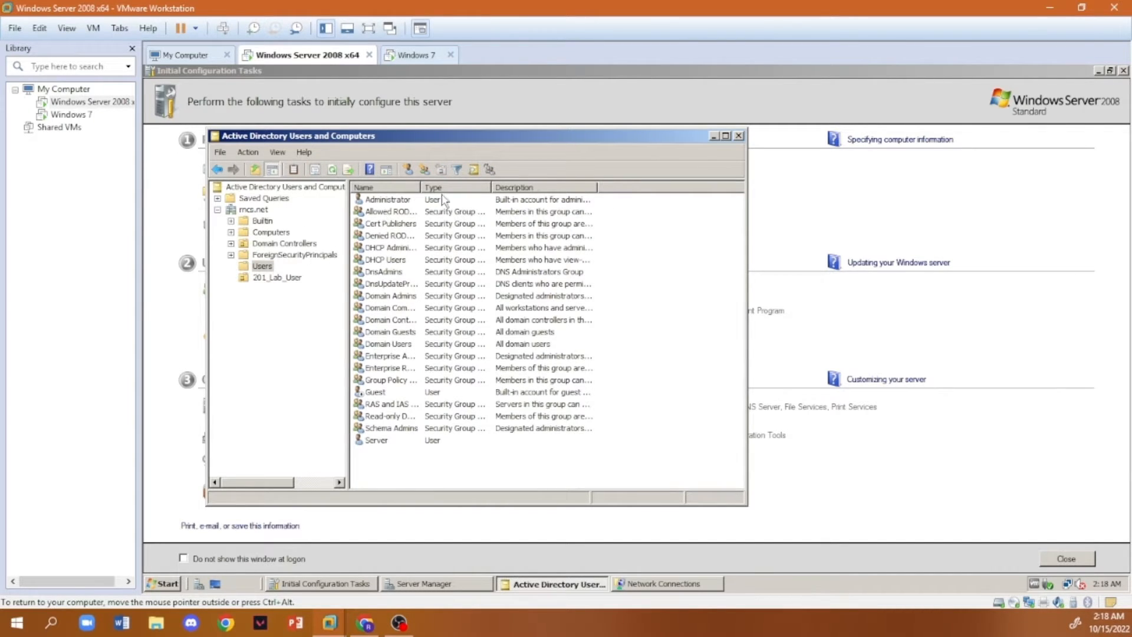
{"action": "right_click", "coordinate": [376, 203]}
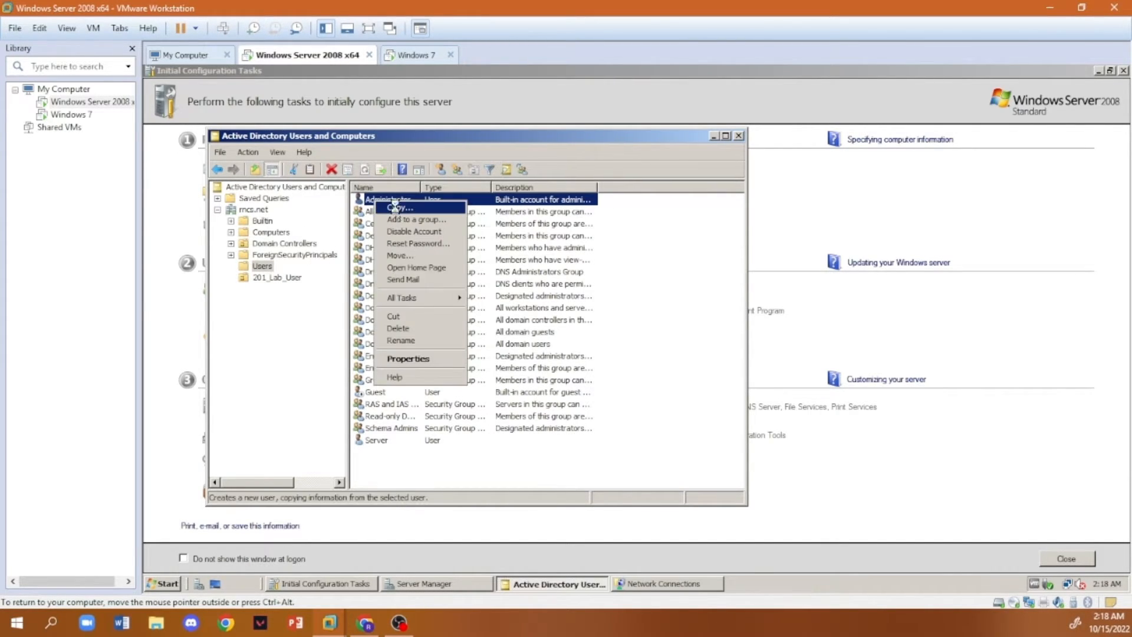
{"action": "left_click", "coordinate": [390, 207]}
{"action": "type", "text": "Rona"}
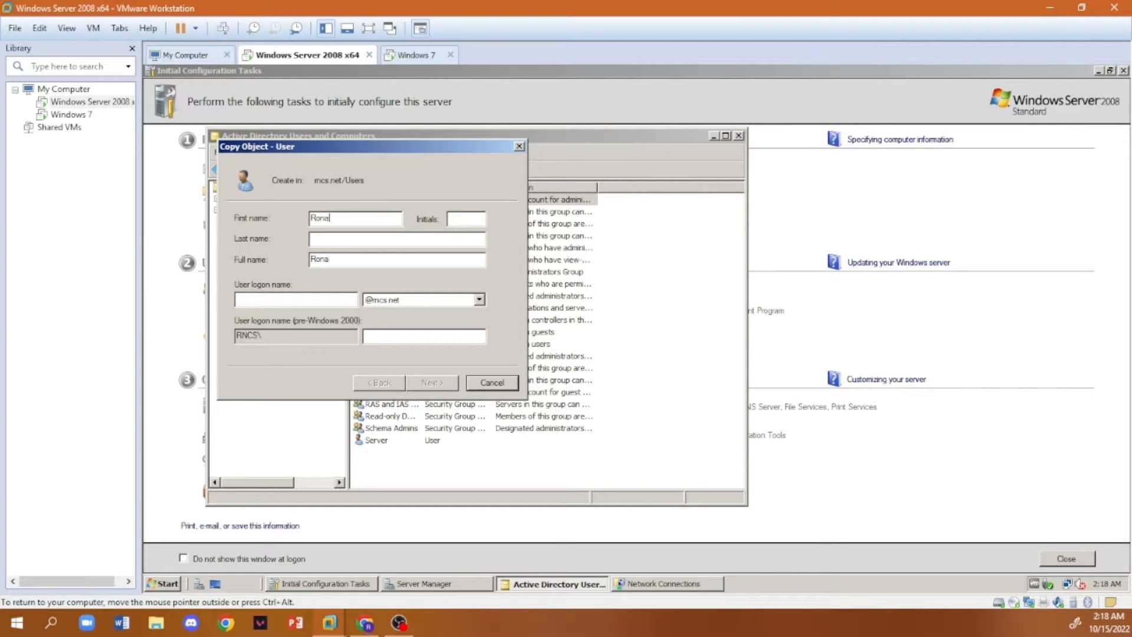
{"action": "type", "text": "Ronaldo"}
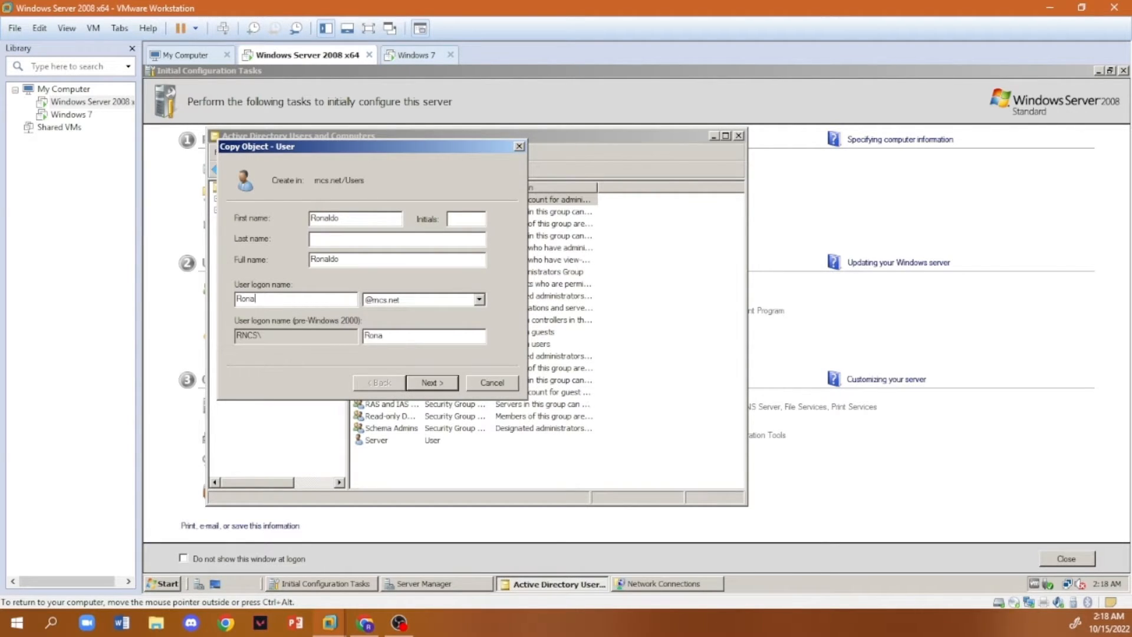
{"action": "left_click", "coordinate": [436, 383]}
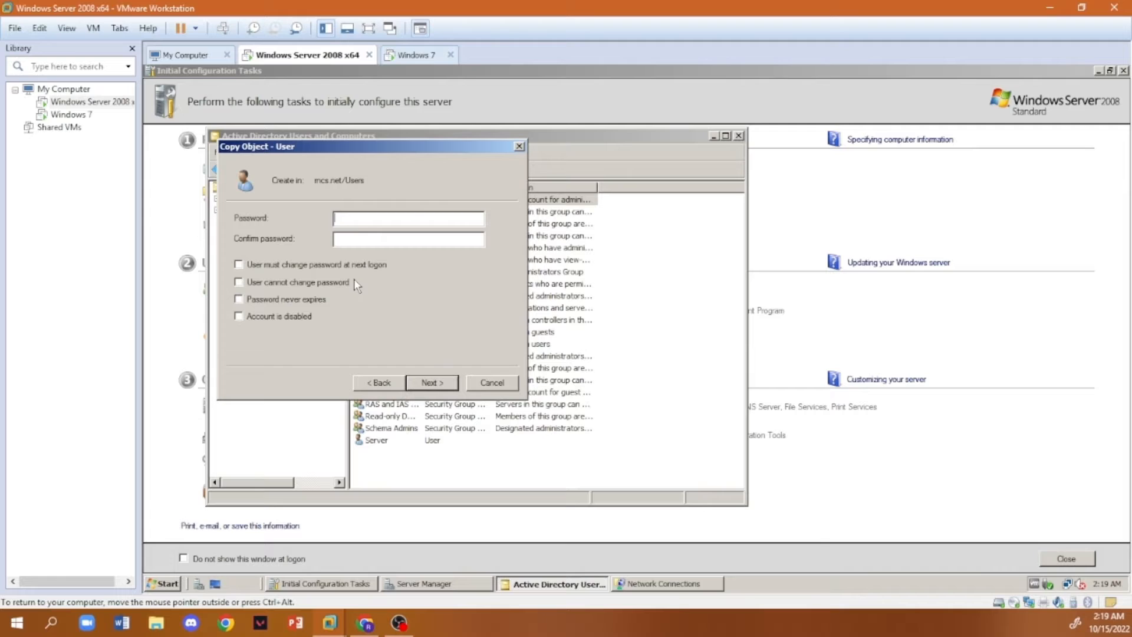
- Set the copied account's password to never expire and finish creating the user
{"action": "left_click", "coordinate": [247, 298]}
{"action": "left_click", "coordinate": [433, 383]}
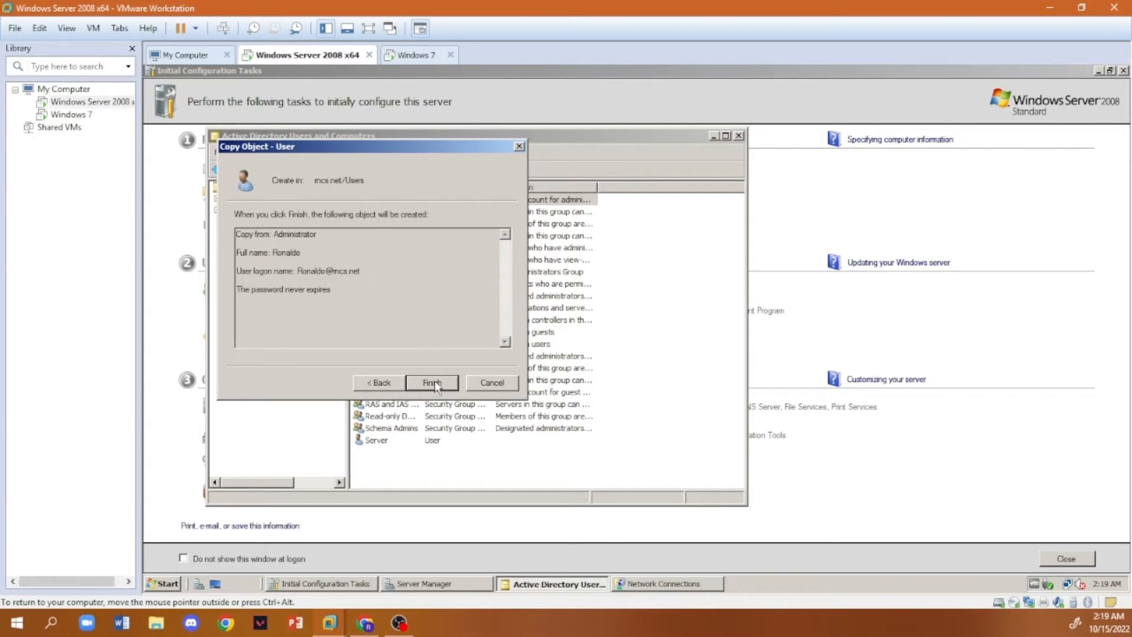
{"action": "left_click", "coordinate": [433, 382]}
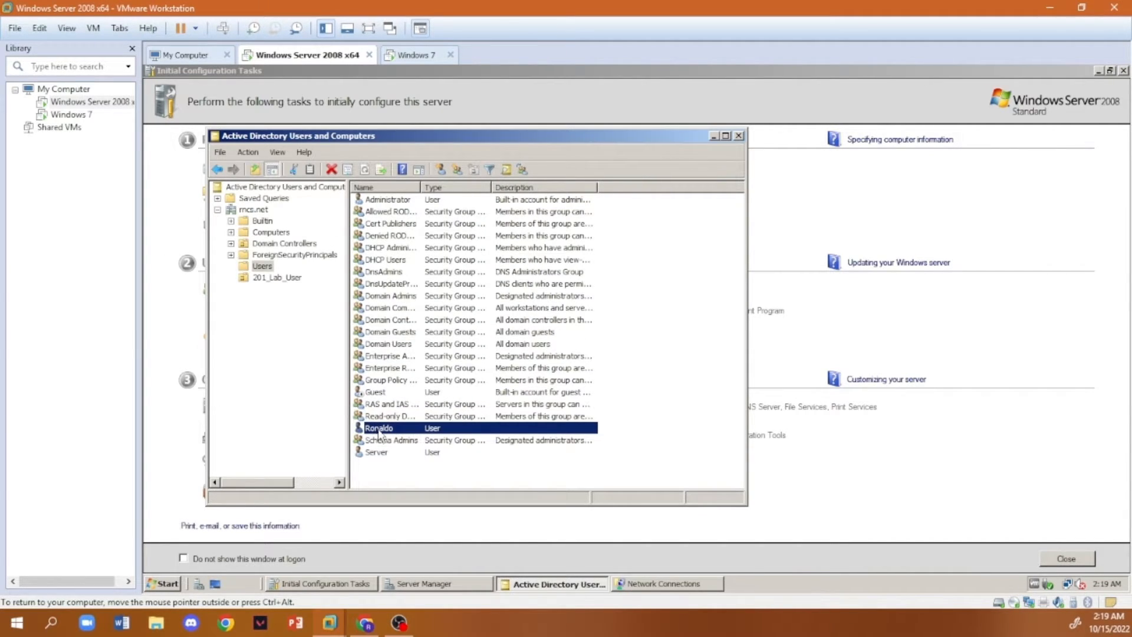
- Move the newly copied user from the Users container into the 201_Lab_User organizational unit and confirm the move
{"action": "left_click_drag", "start_coordinate": [383, 429], "coordinate": [275, 284]}
{"action": "left_click", "coordinate": [435, 354]}
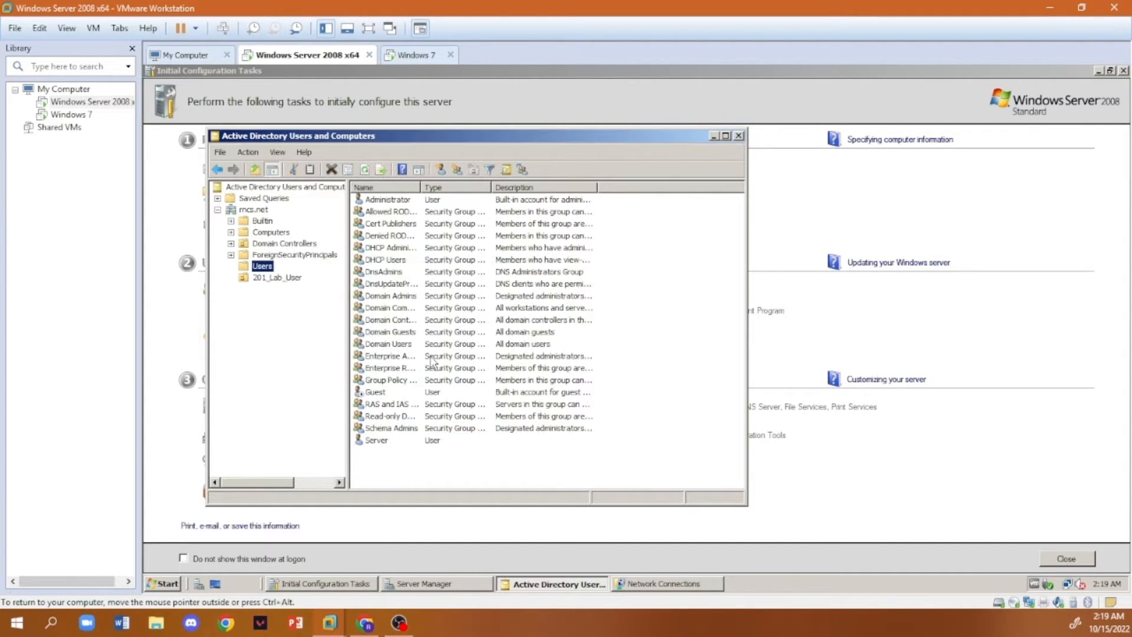
{"action": "left_click", "coordinate": [276, 283]}
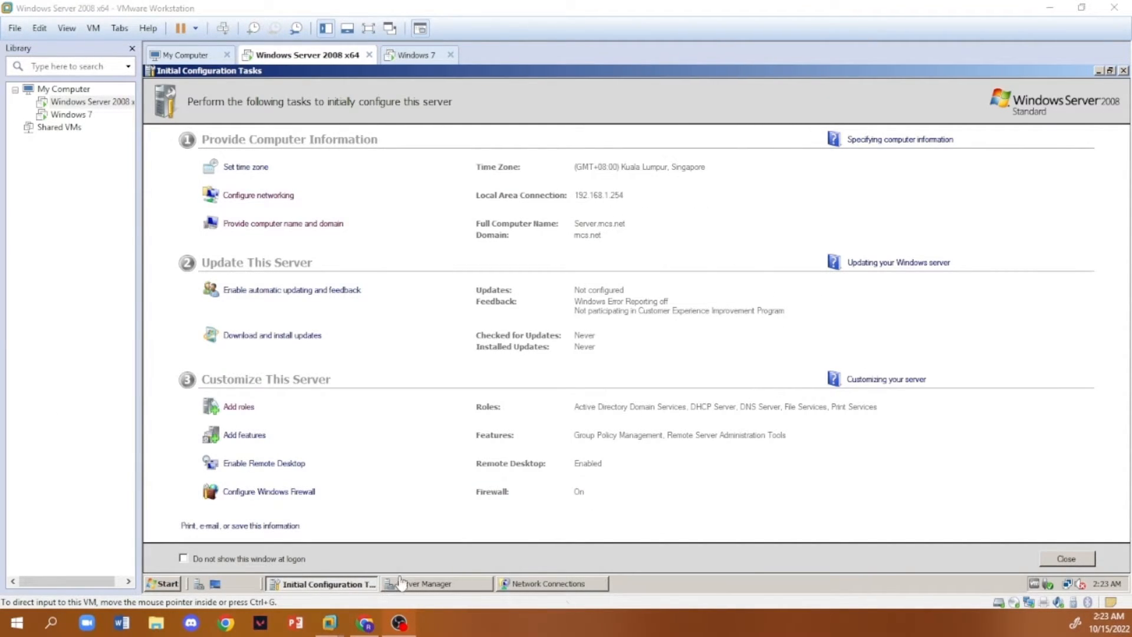
- Find and open Computer Management with elevated permission, and display Disk Management
{"action": "left_click", "coordinate": [154, 587]}
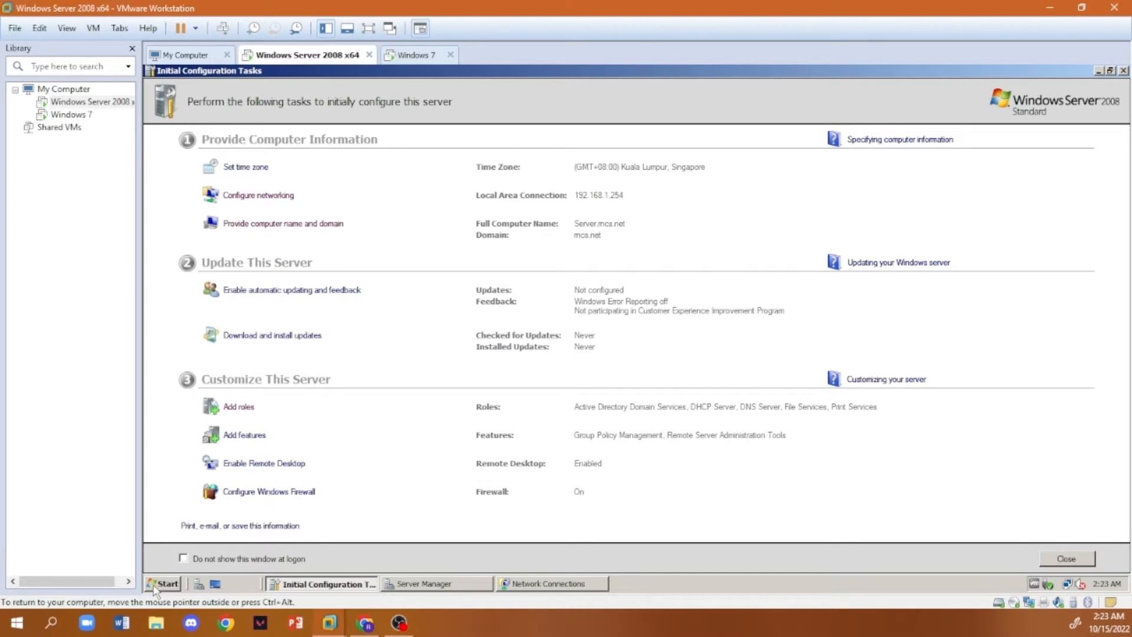
{"action": "left_click", "coordinate": [156, 586]}
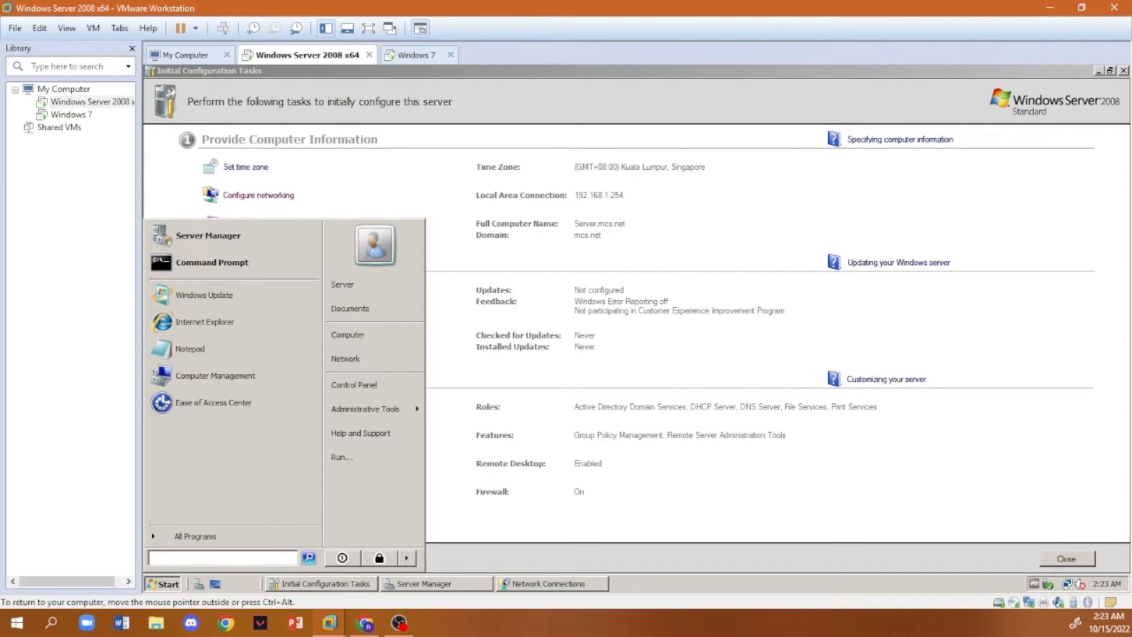
{"action": "type", "text": "comp"}
{"action": "type", "text": "uet"}
{"action": "key", "text": "BackSpace"}
{"action": "key", "text": "BackSpace"}
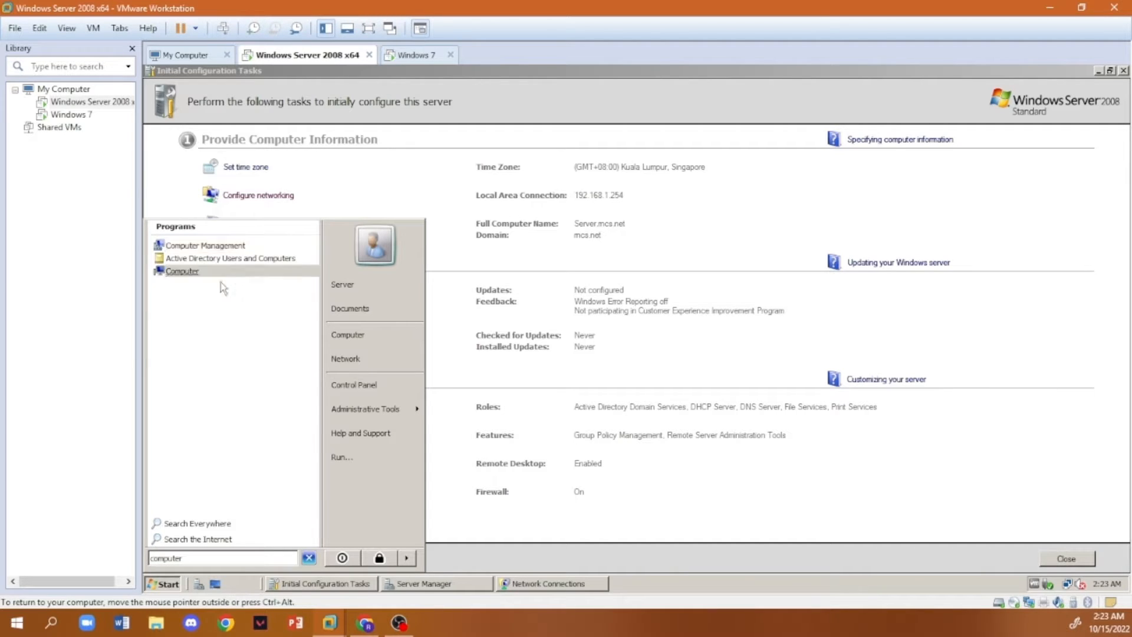
{"action": "left_click", "coordinate": [205, 245]}
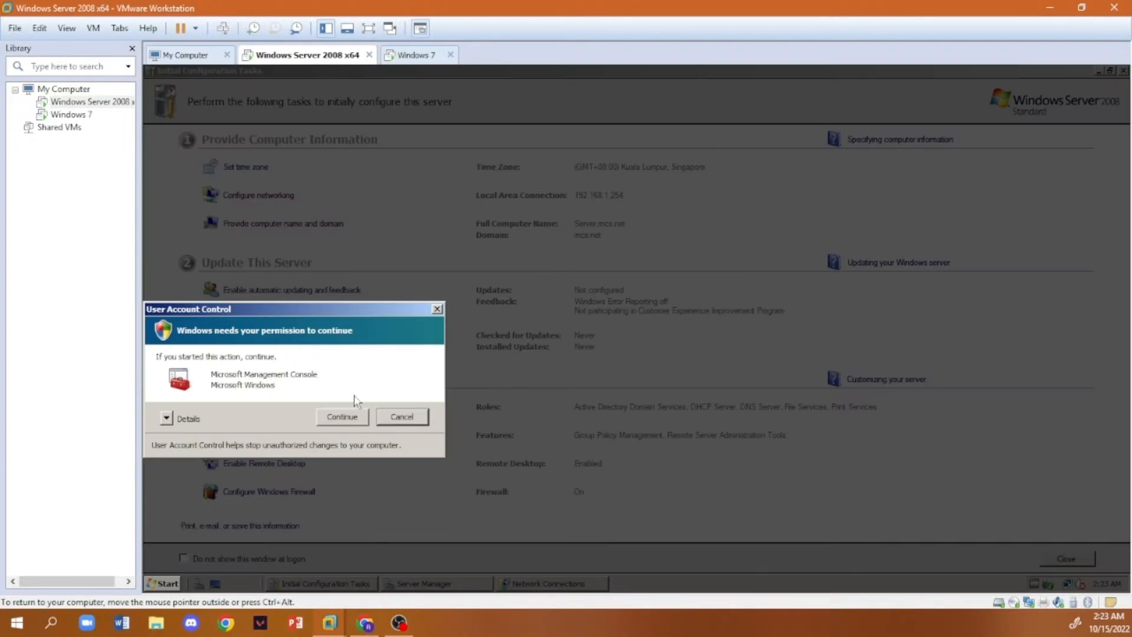
{"action": "left_click", "coordinate": [344, 417]}
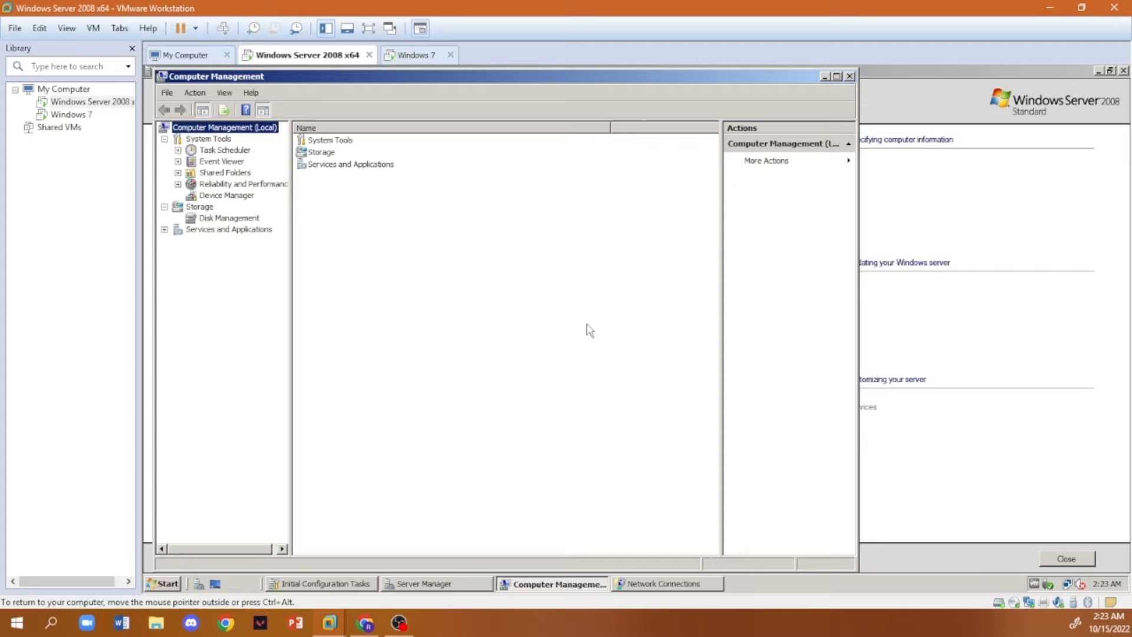
{"action": "left_click", "coordinate": [208, 219]}
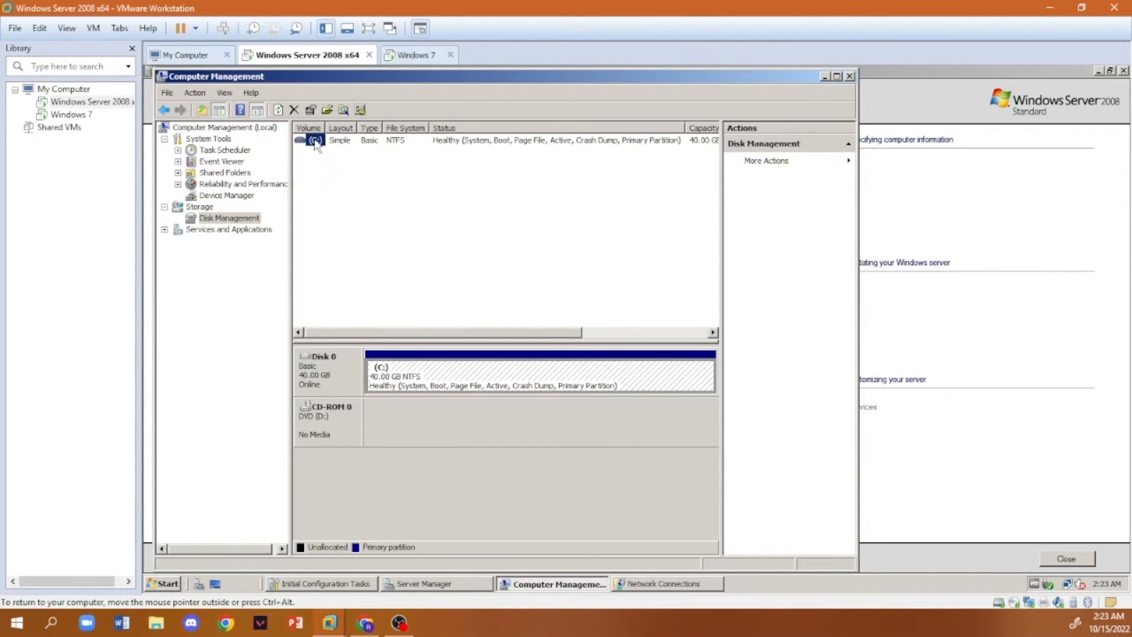
- Shrink the C: volume by 20427 MB
{"action": "right_click", "coordinate": [315, 142]}
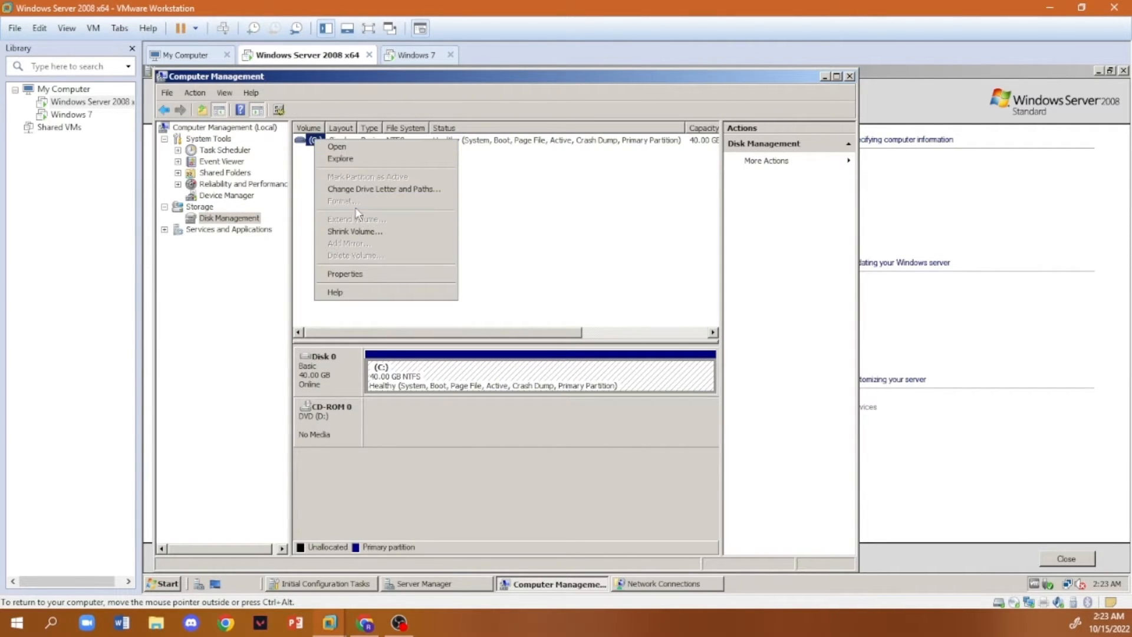
{"action": "left_click", "coordinate": [375, 232]}
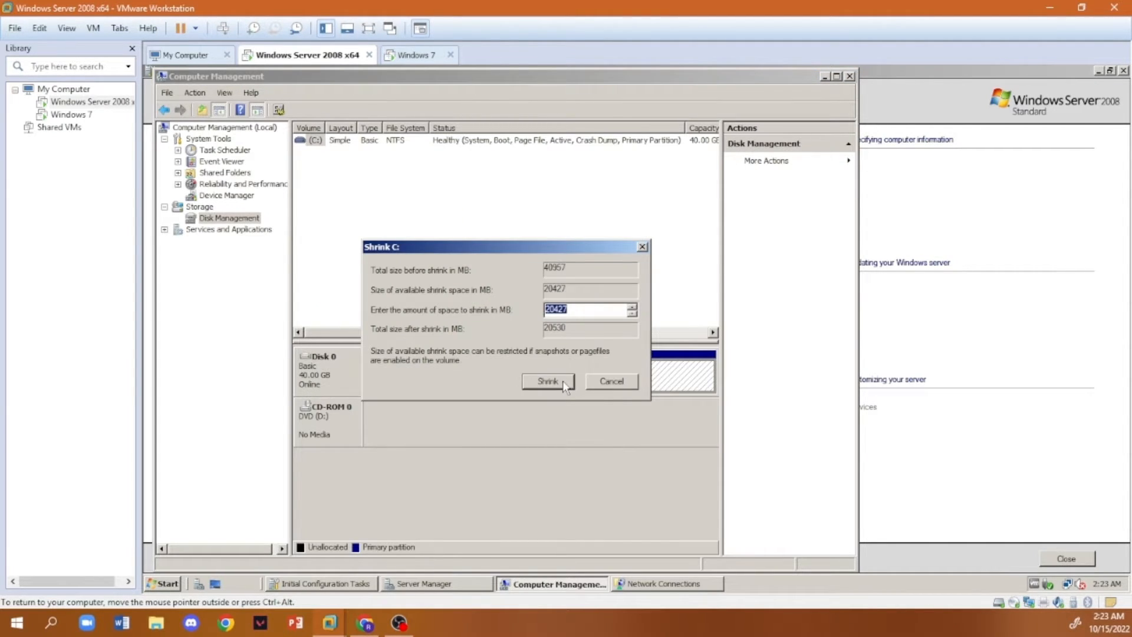
{"action": "left_click", "coordinate": [564, 382]}
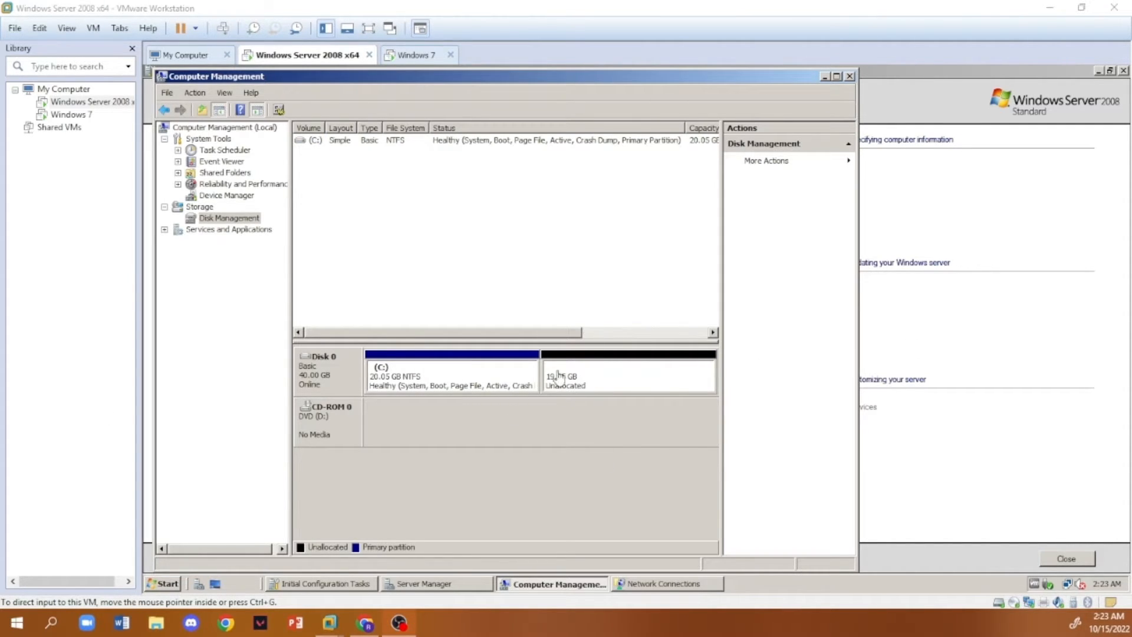
- Start a new simple volume in Disk 0's unallocated space at the full offered size, with drive letter R
{"action": "left_click", "coordinate": [600, 370]}
{"action": "right_click", "coordinate": [587, 370]}
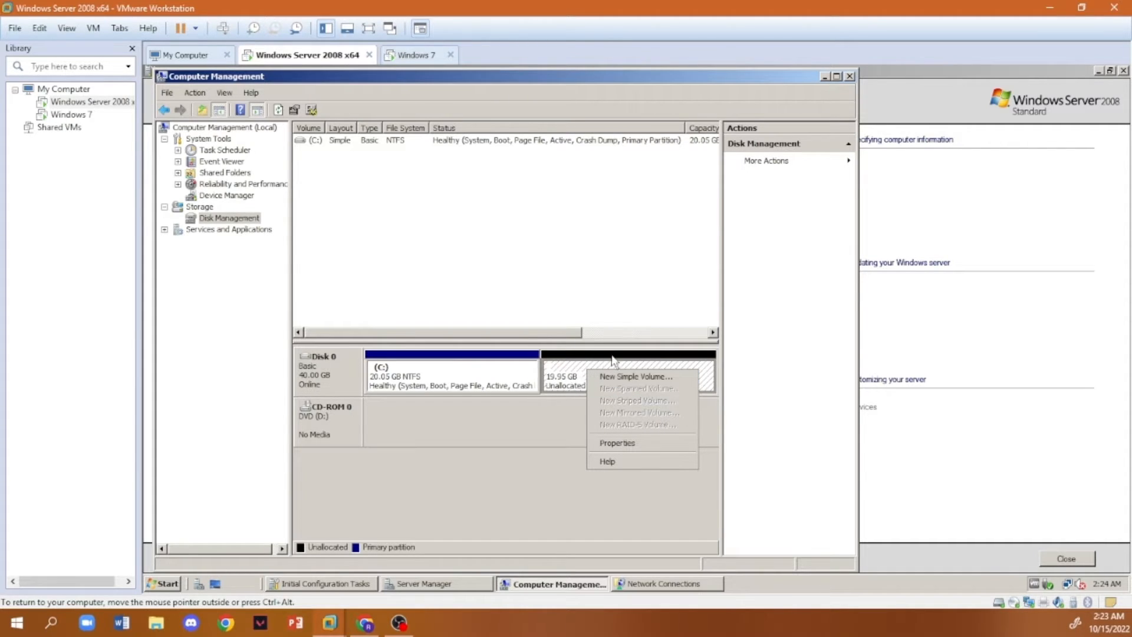
{"action": "left_click", "coordinate": [607, 377]}
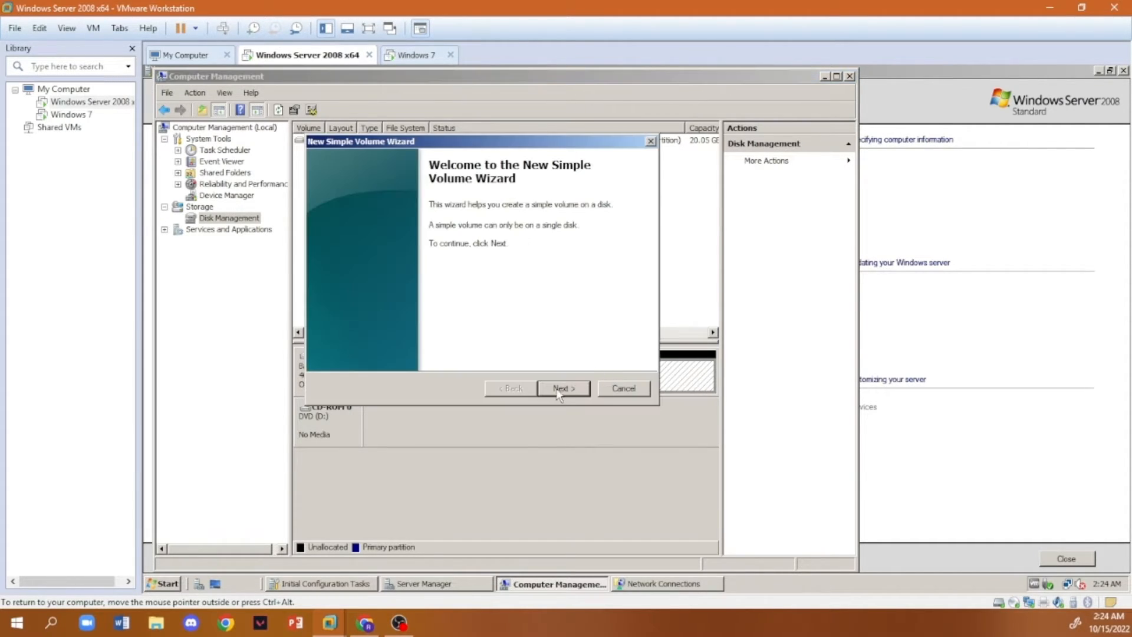
{"action": "left_click", "coordinate": [560, 389]}
{"action": "left_click", "coordinate": [561, 389]}
{"action": "left_click", "coordinate": [549, 236]}
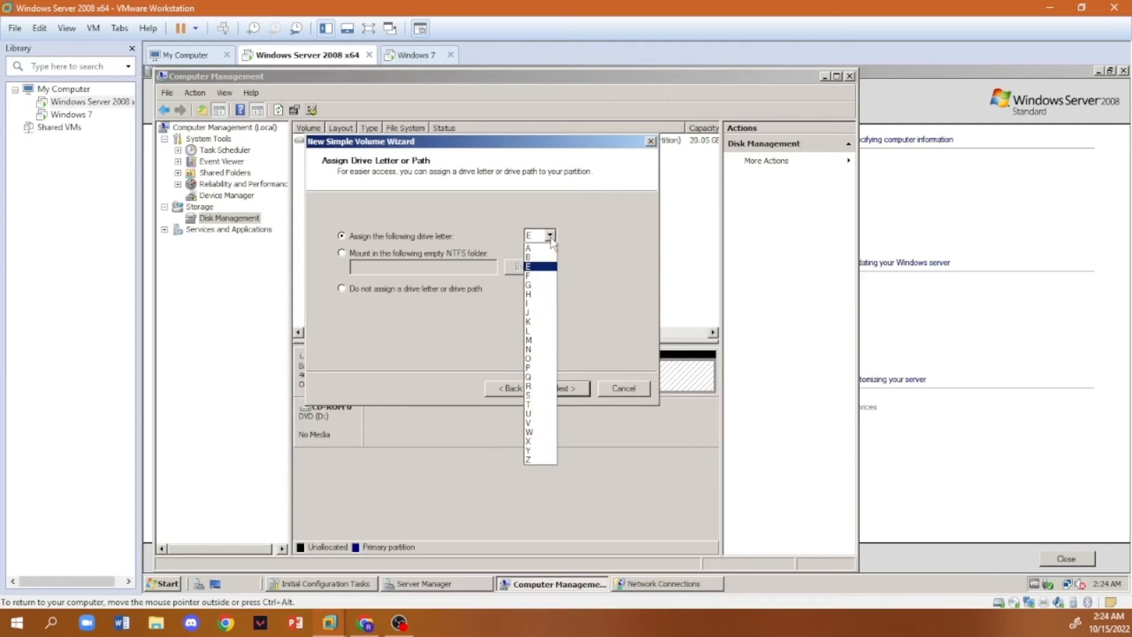
{"action": "left_click", "coordinate": [540, 384]}
{"action": "left_click", "coordinate": [563, 386]}
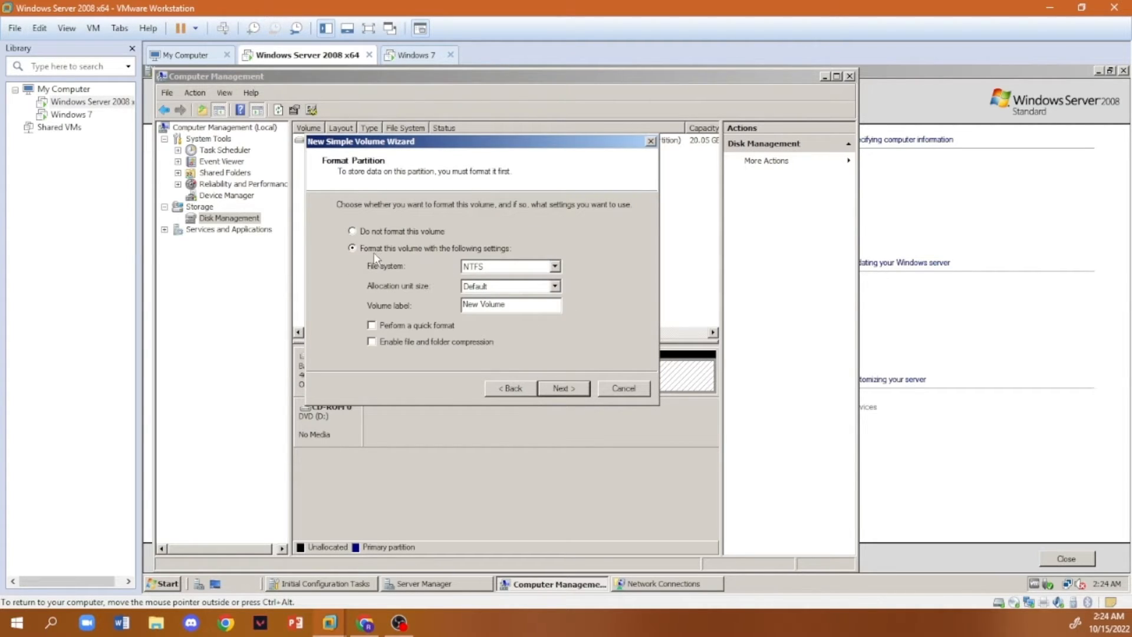
- Format the new volume as NTFS with a quick format and finish creating it
{"action": "left_click", "coordinate": [484, 268]}
{"action": "left_click", "coordinate": [559, 267]}
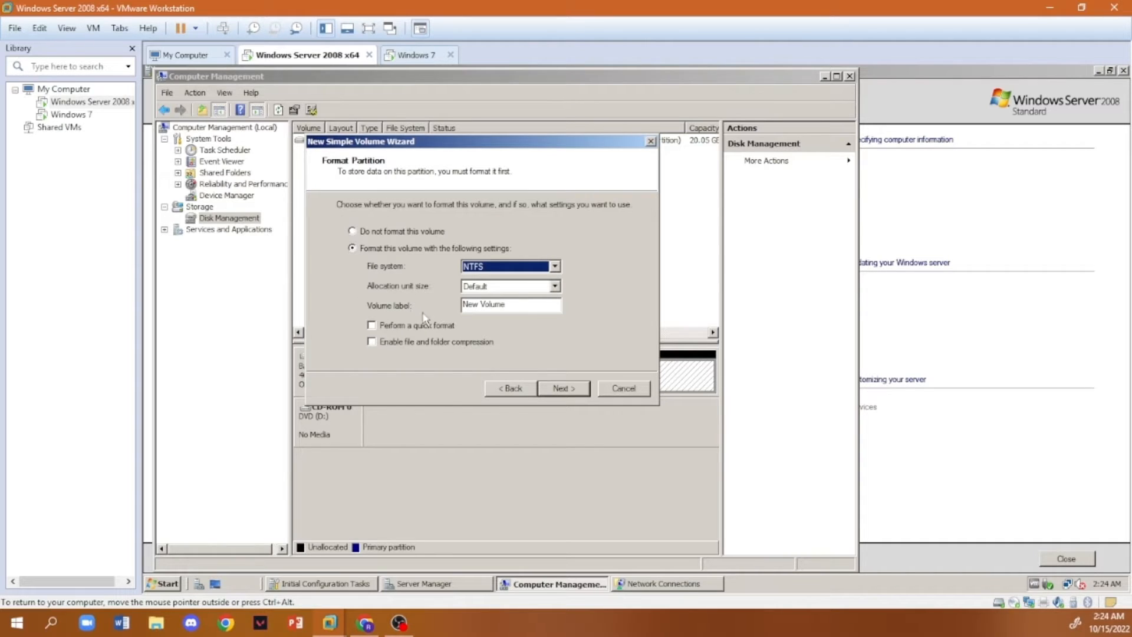
{"action": "left_click", "coordinate": [373, 326]}
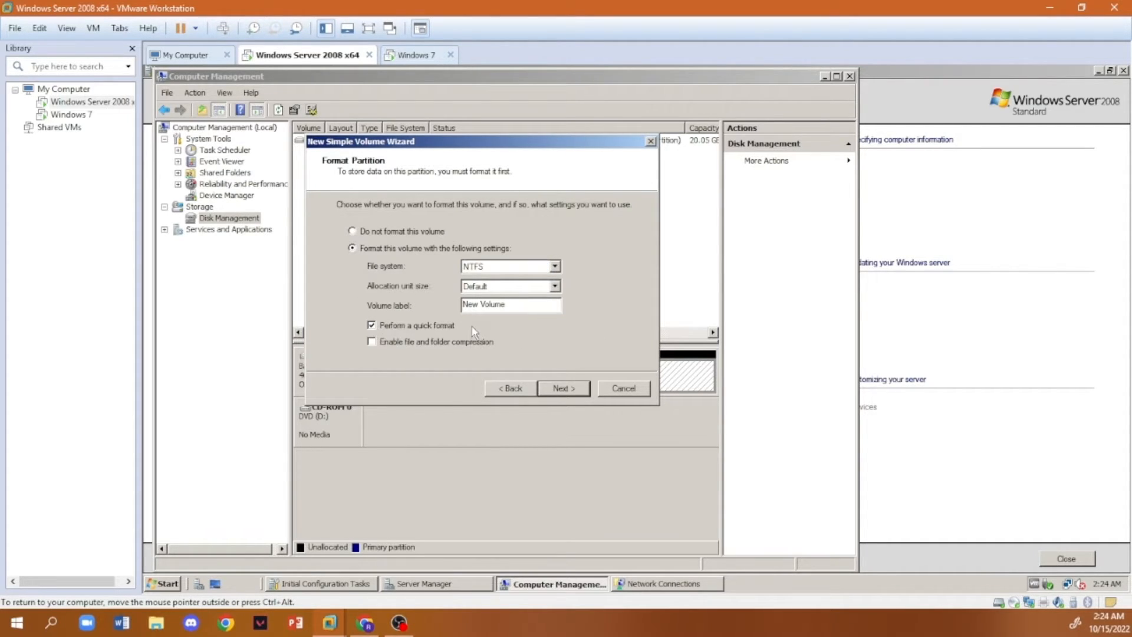
{"action": "left_click", "coordinate": [572, 388]}
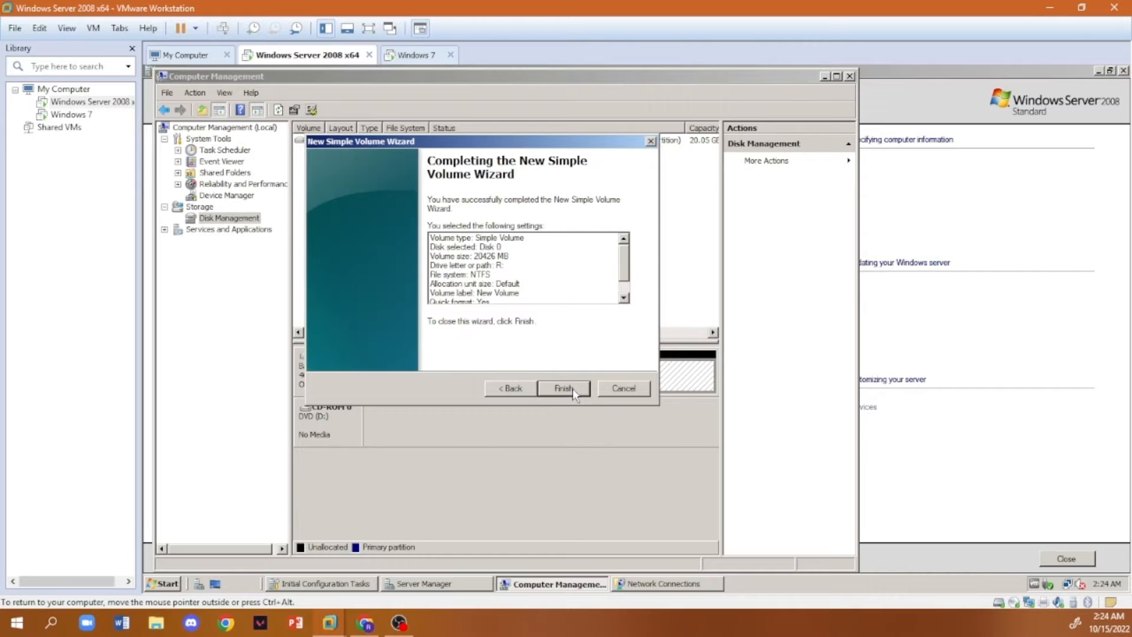
{"action": "left_click", "coordinate": [573, 388]}
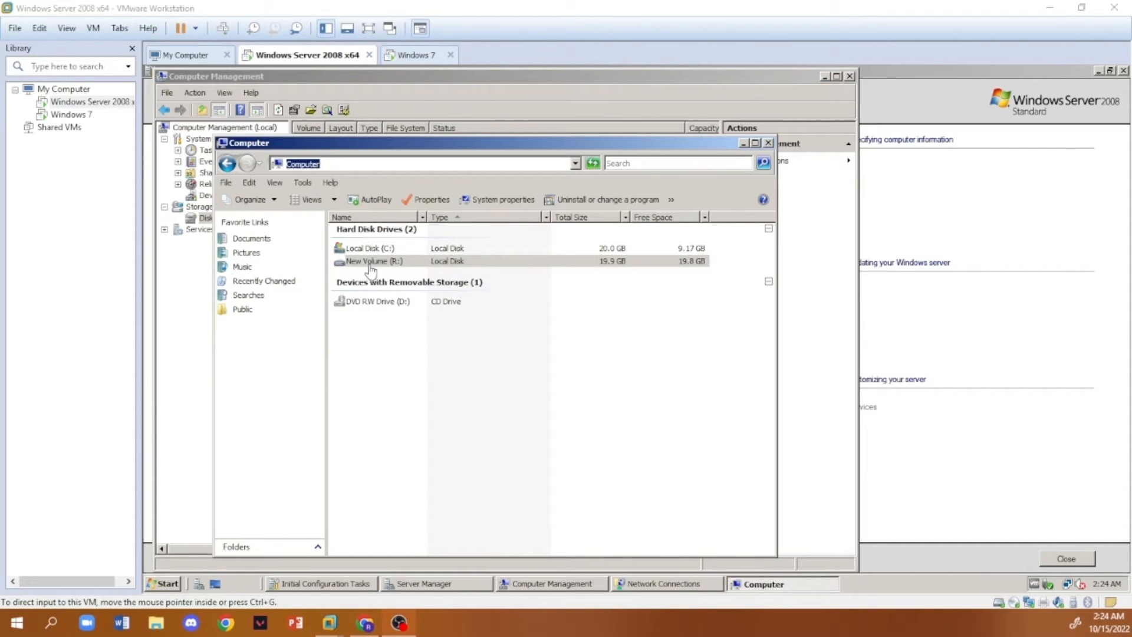
- Open the New Volume (R:) drive and create a folder named Redirection Folder in it
{"action": "left_click", "coordinate": [366, 264]}
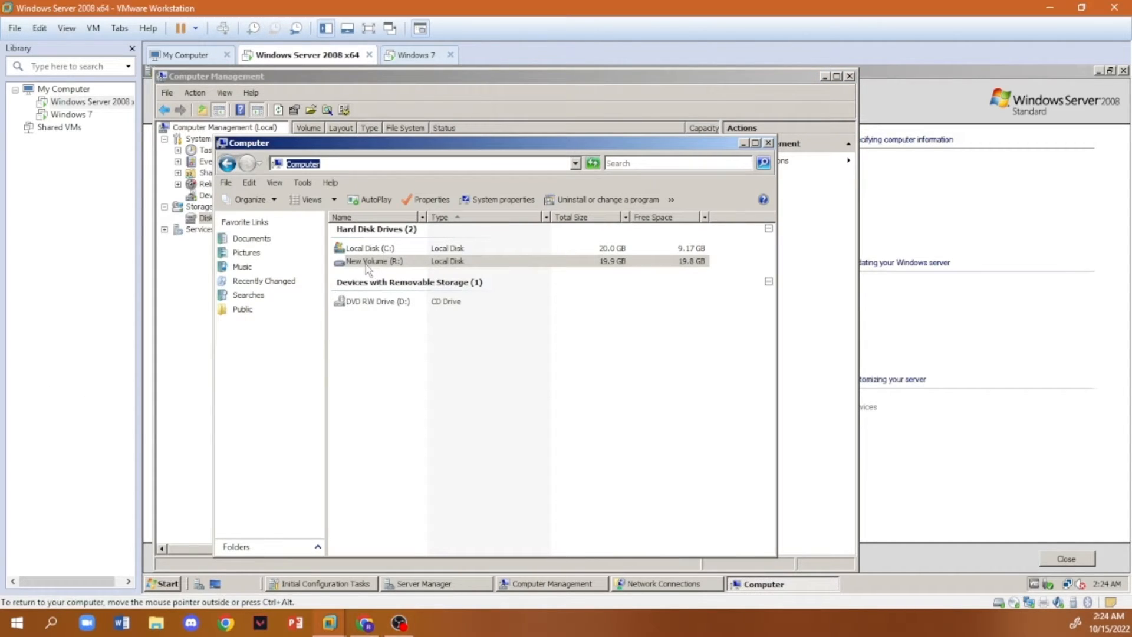
{"action": "double_click", "coordinate": [365, 264]}
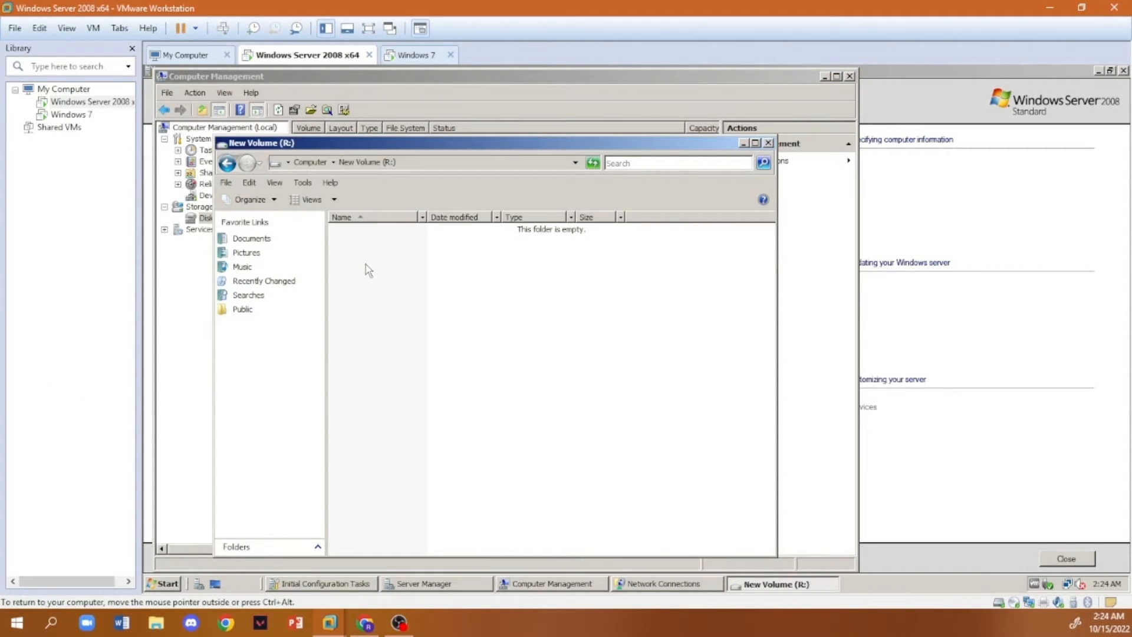
{"action": "right_click", "coordinate": [397, 270]}
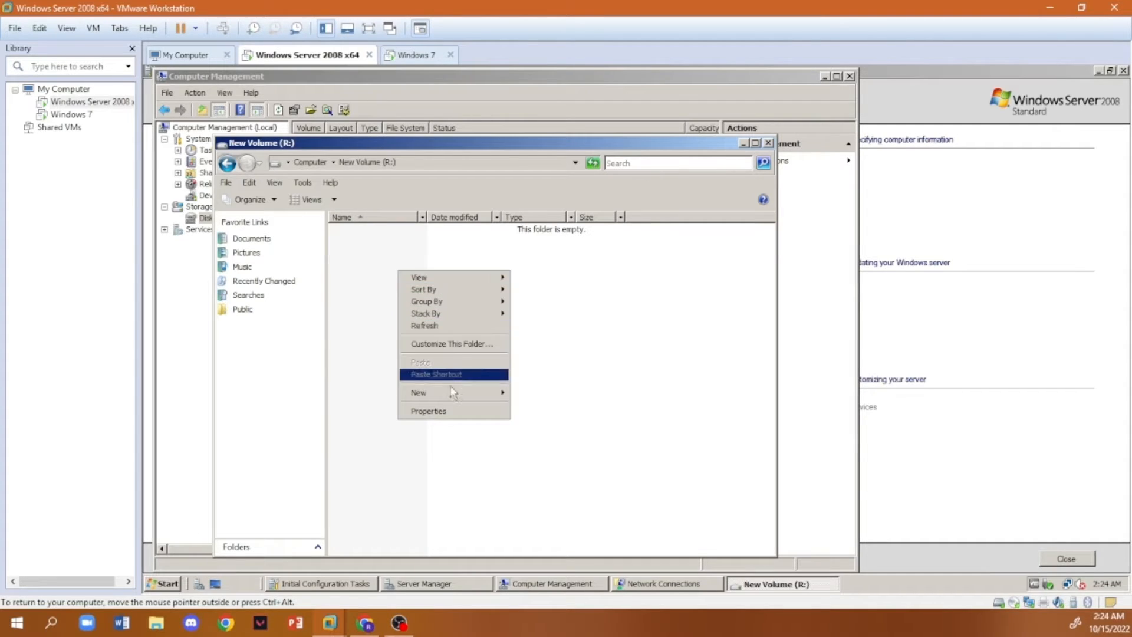
{"action": "mouse_move", "coordinate": [453, 392]}
{"action": "left_click", "coordinate": [528, 393]}
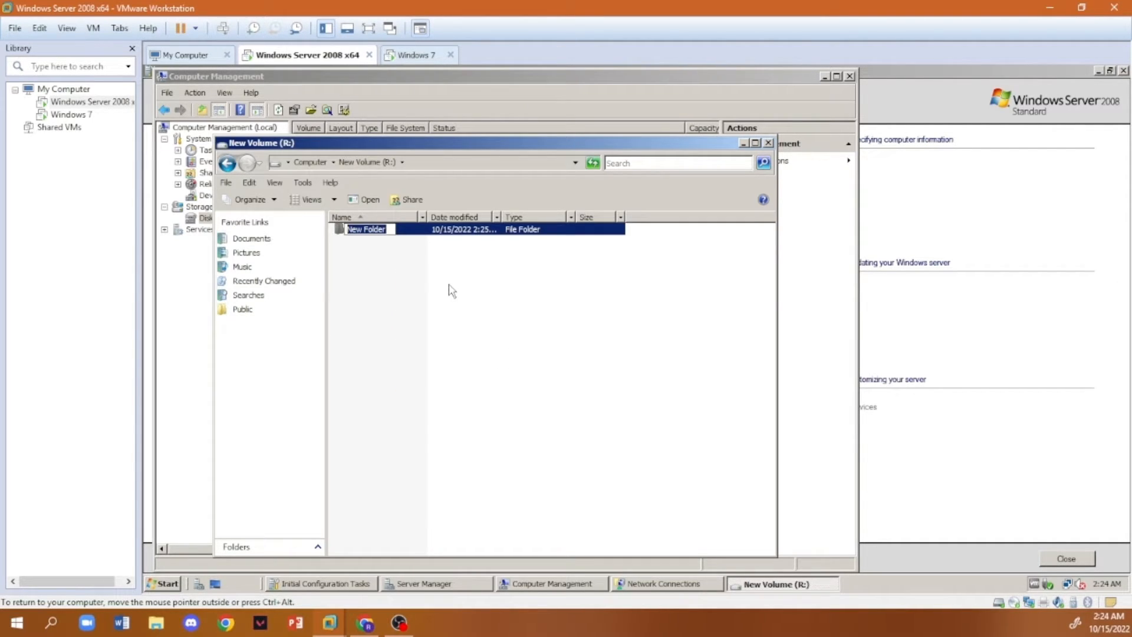
{"action": "type", "text": "Redirection FOlder"}
{"action": "key", "text": "BackSpace"}
{"action": "key", "text": "BackSpace"}
{"action": "key", "text": "BackSpace"}
{"action": "key", "text": "BackSpace"}
{"action": "key", "text": "BackSpace"}
{"action": "type", "text": "older"}
{"action": "left_click", "coordinate": [377, 246]}
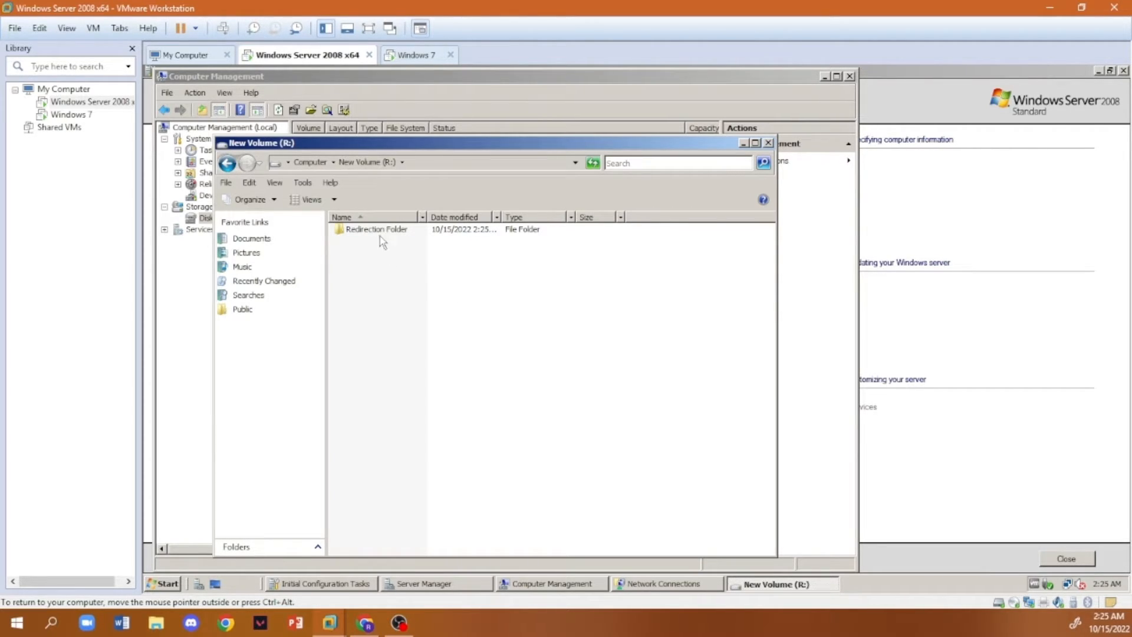
- Enable sharing of Redirection Folder in its advanced sharing properties, with the share name Redirection Folder
{"action": "right_click", "coordinate": [377, 230]}
{"action": "left_click", "coordinate": [424, 389]}
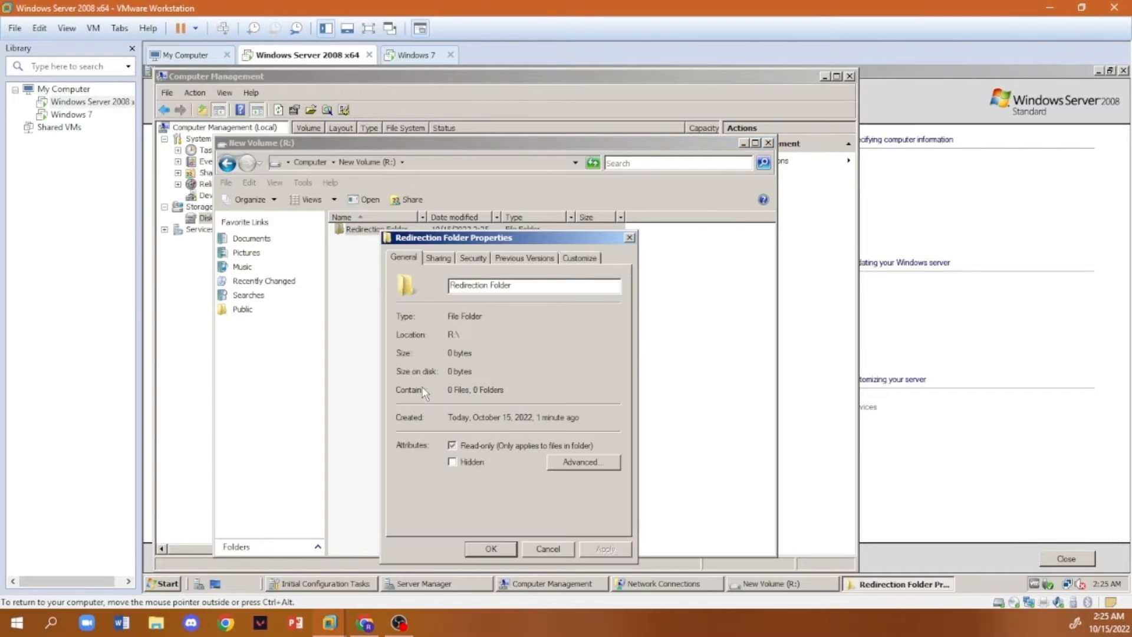
{"action": "left_click", "coordinate": [444, 259]}
{"action": "left_click", "coordinate": [453, 429]}
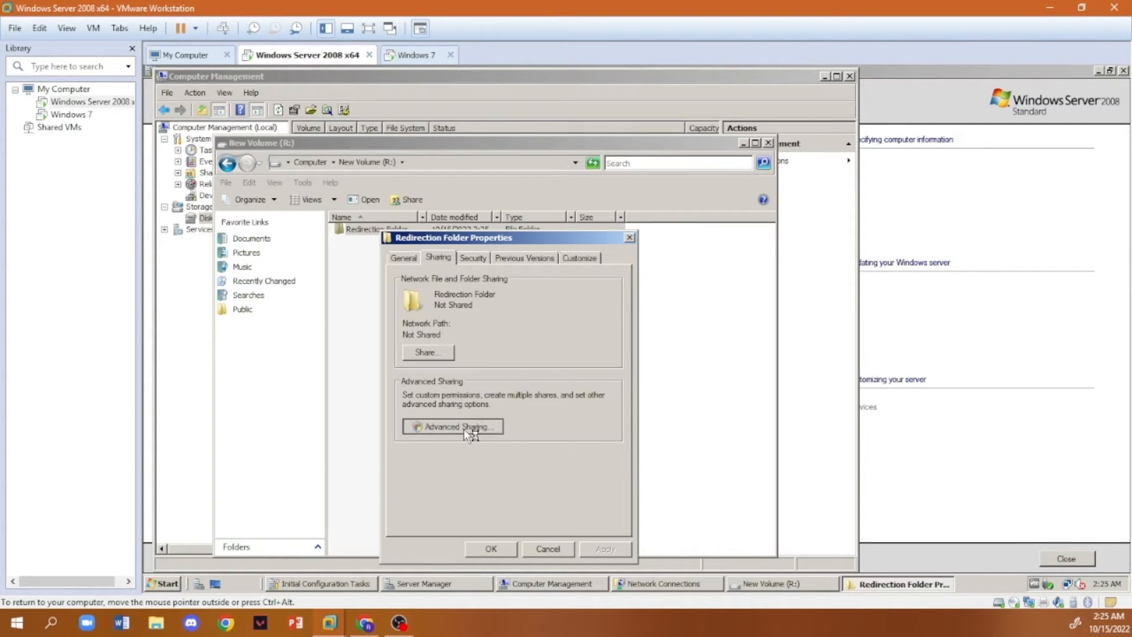
{"action": "left_click", "coordinate": [577, 424]}
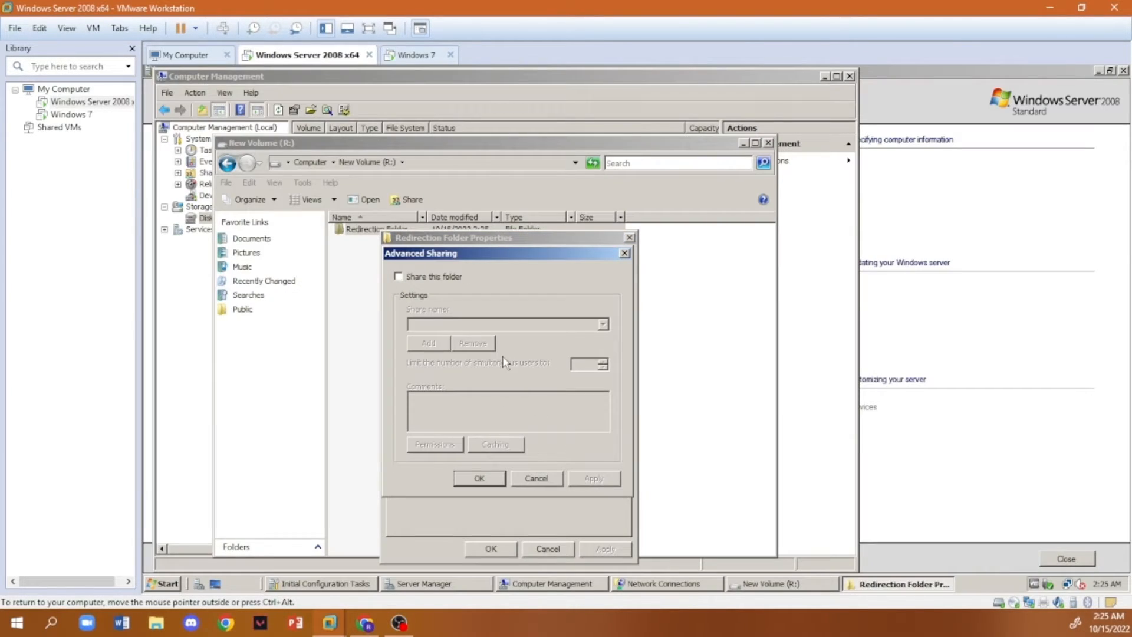
{"action": "left_click", "coordinate": [399, 276]}
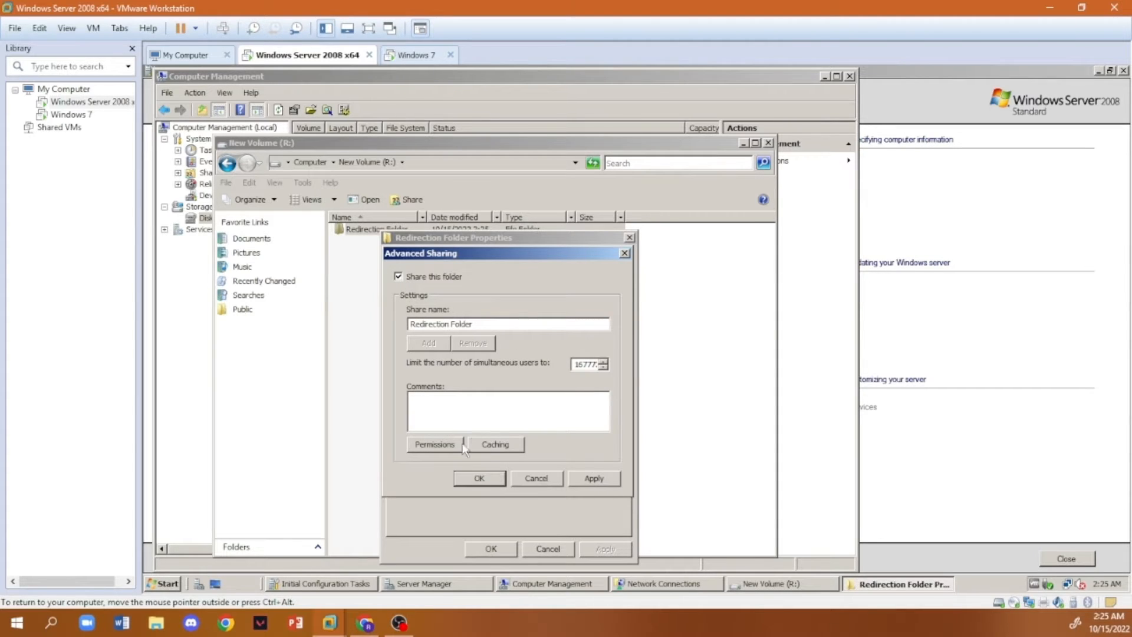
- Replace Everyone with Authenticated Users in the share permissions of Redirection Folder
{"action": "left_click", "coordinate": [436, 444]}
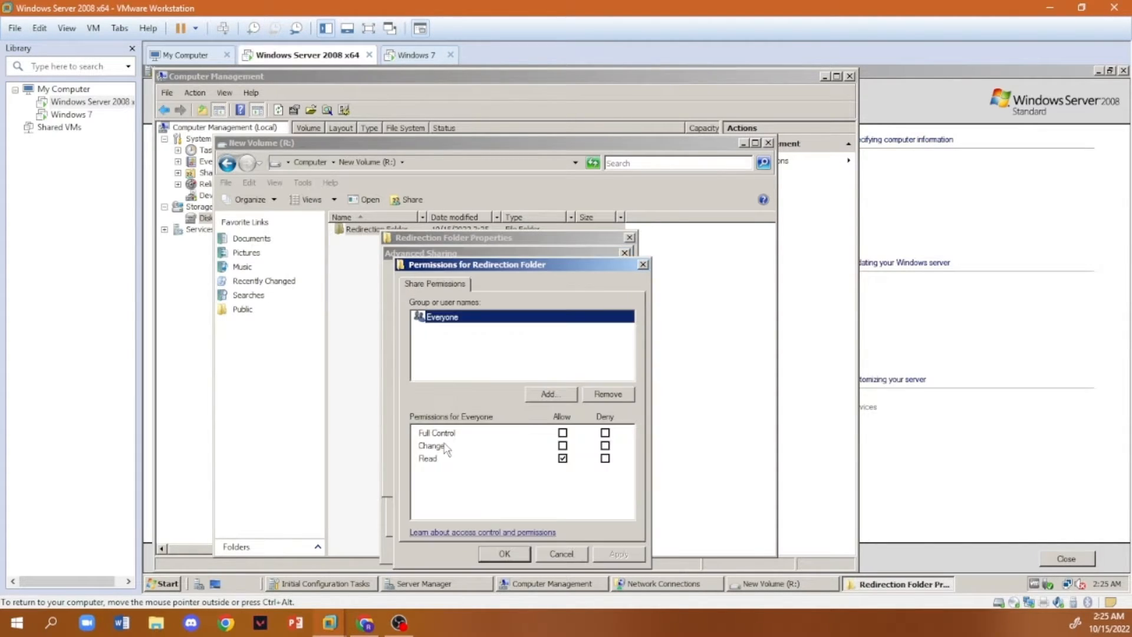
{"action": "left_click", "coordinate": [563, 433]}
{"action": "left_click", "coordinate": [456, 321]}
{"action": "left_click", "coordinate": [595, 395]}
{"action": "left_click", "coordinate": [551, 394]}
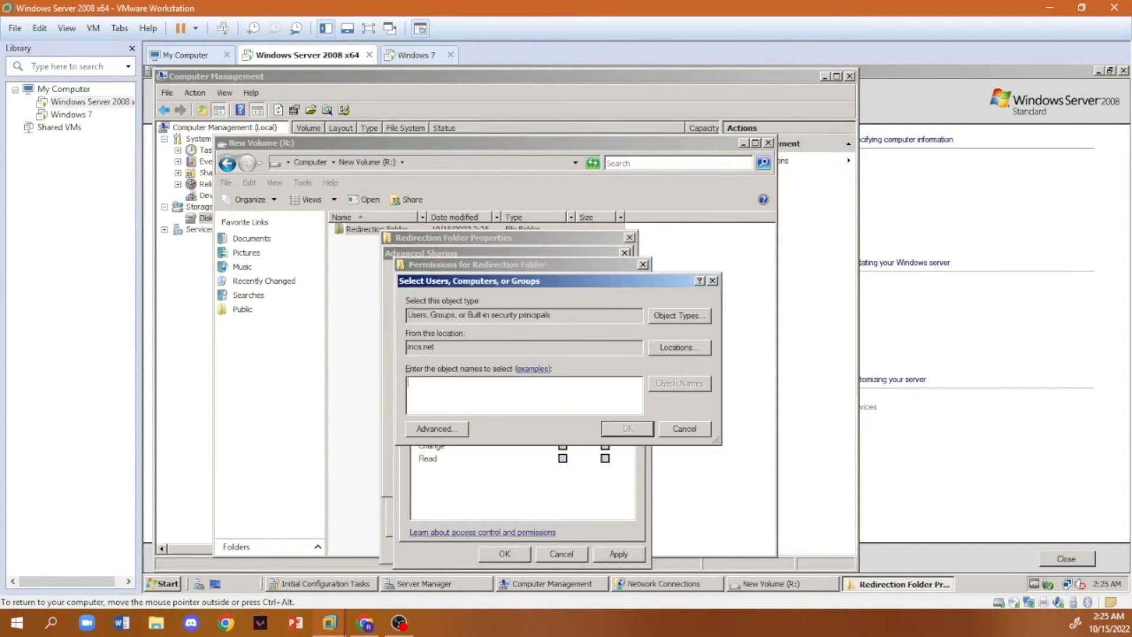
{"action": "type", "text": "Authenticated Users"}
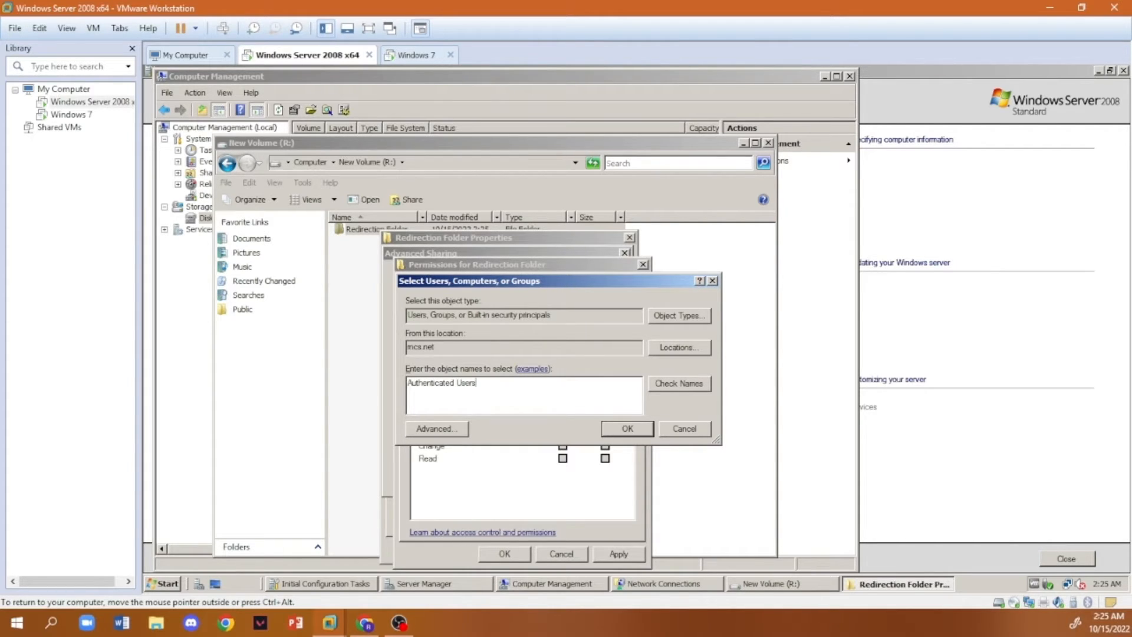
{"action": "left_click", "coordinate": [627, 429]}
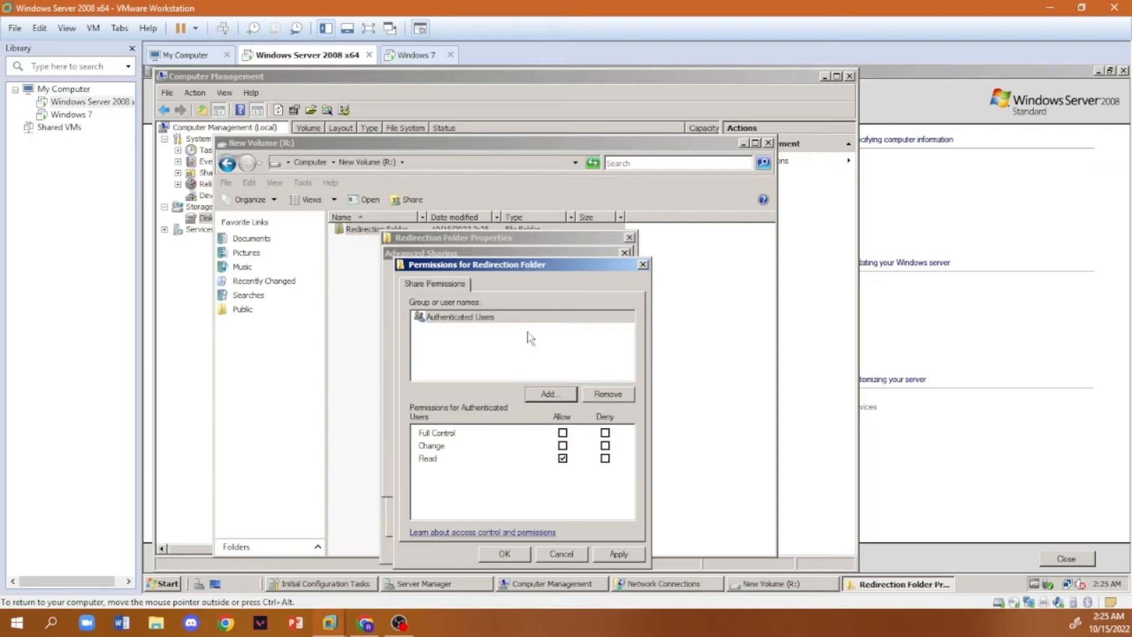
- Allow Authenticated Users Full Control on the share and confirm the advanced sharing settings
{"action": "left_click", "coordinate": [562, 433]}
{"action": "left_click", "coordinate": [619, 555]}
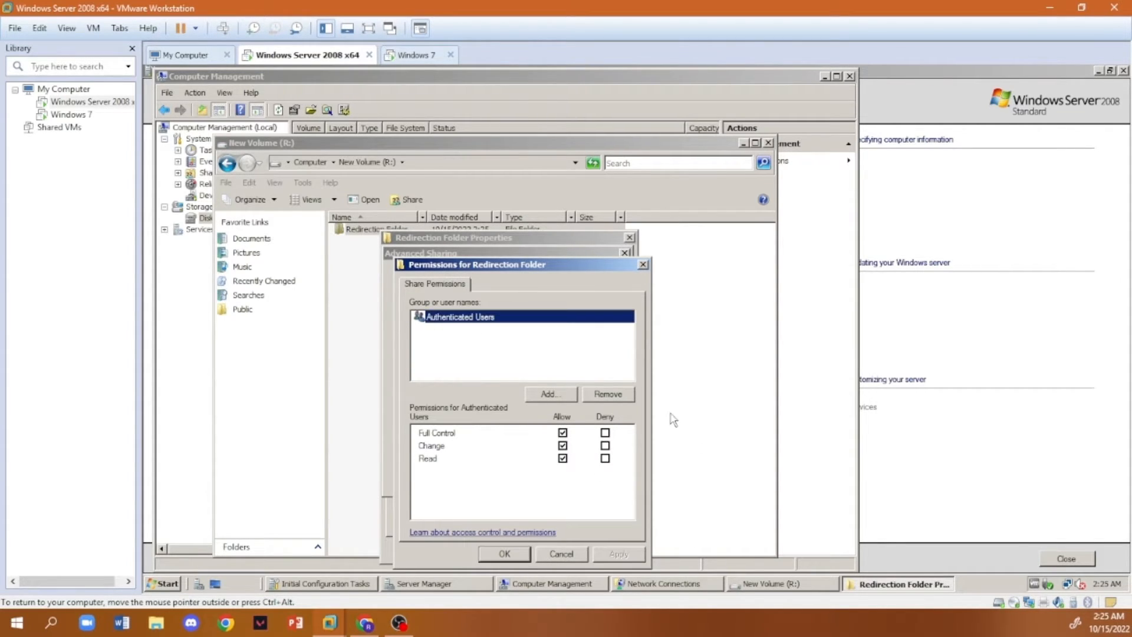
{"action": "left_click", "coordinate": [523, 555]}
{"action": "left_click", "coordinate": [475, 476]}
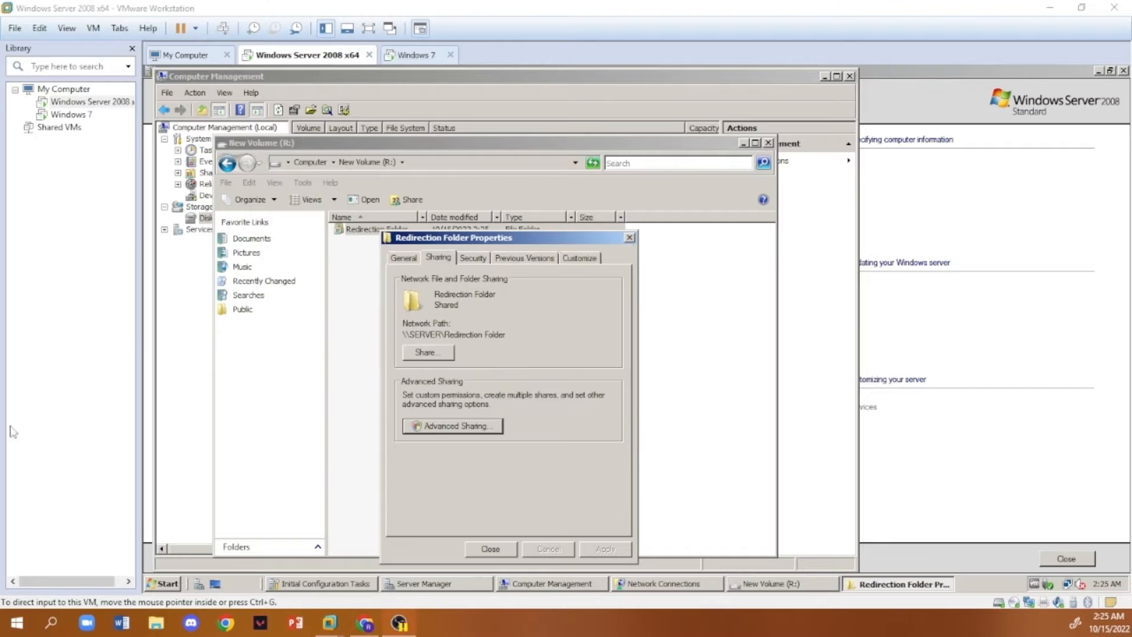
- Add Authenticated Users to the security permissions of Redirection Folder
{"action": "left_click", "coordinate": [477, 259]}
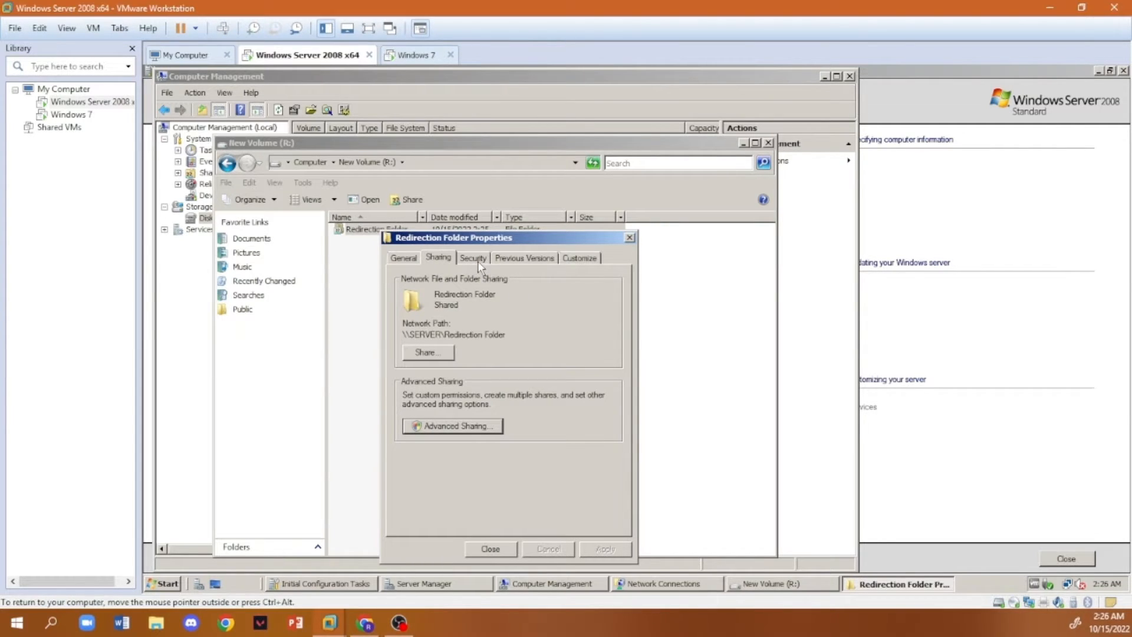
{"action": "scroll", "coordinate": [501, 333], "scroll_direction": "down", "scroll_amount": 1}
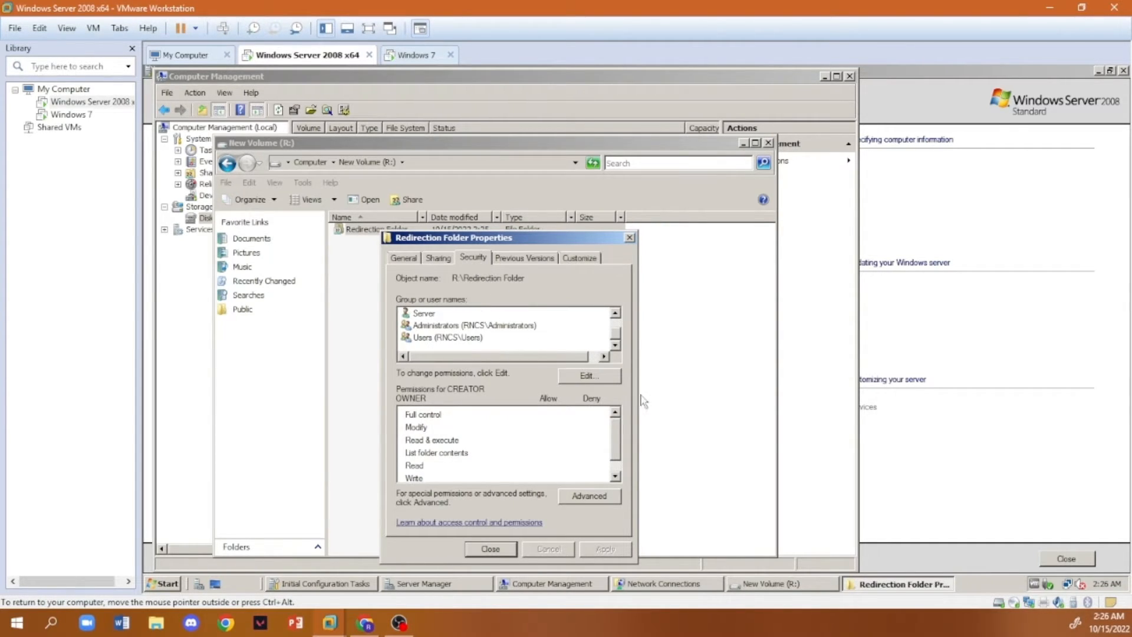
{"action": "left_click", "coordinate": [590, 376]}
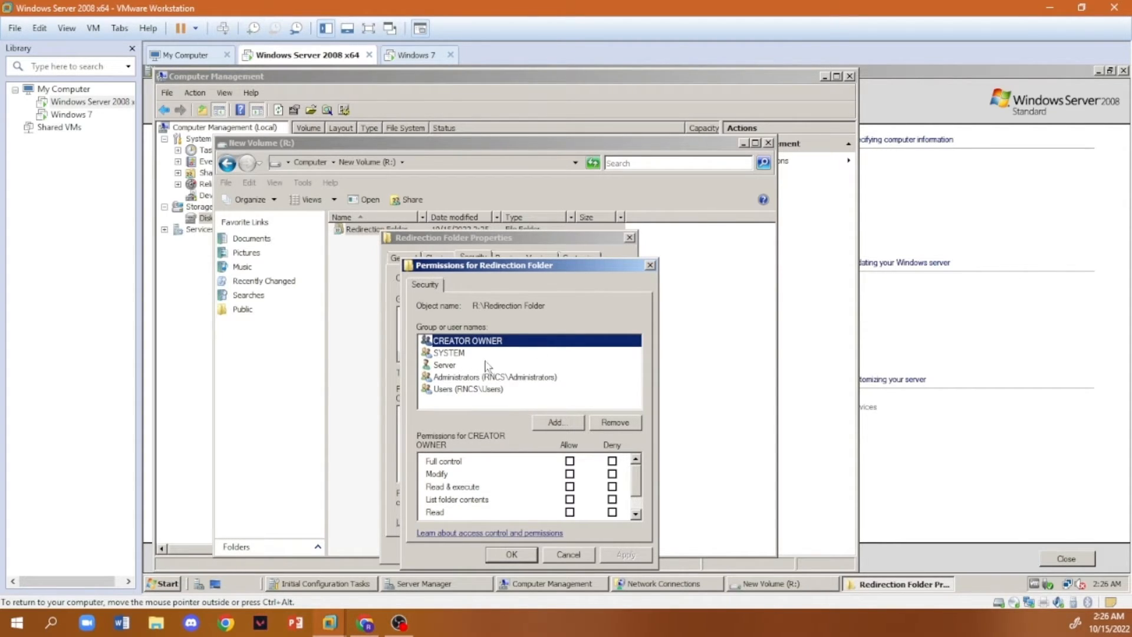
{"action": "left_click", "coordinate": [555, 423]}
{"action": "type", "text": "Authenticated Users"}
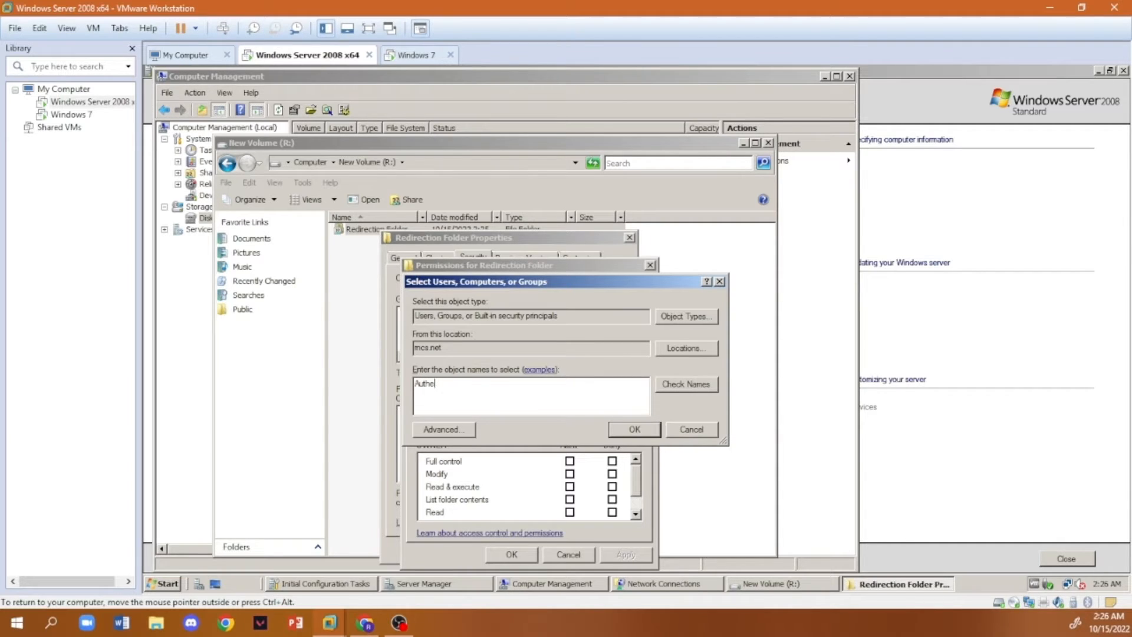
{"action": "left_click", "coordinate": [620, 434]}
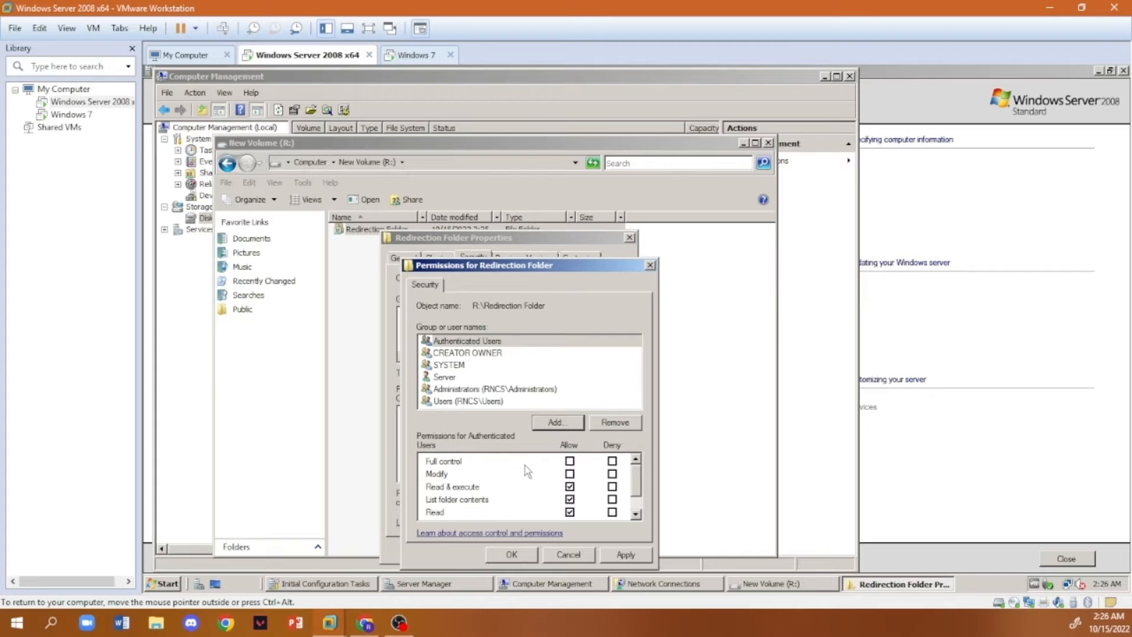
- Allow Authenticated Users the Modify permission on Redirection Folder, apply it and close the folder's properties
{"action": "left_click", "coordinate": [459, 344]}
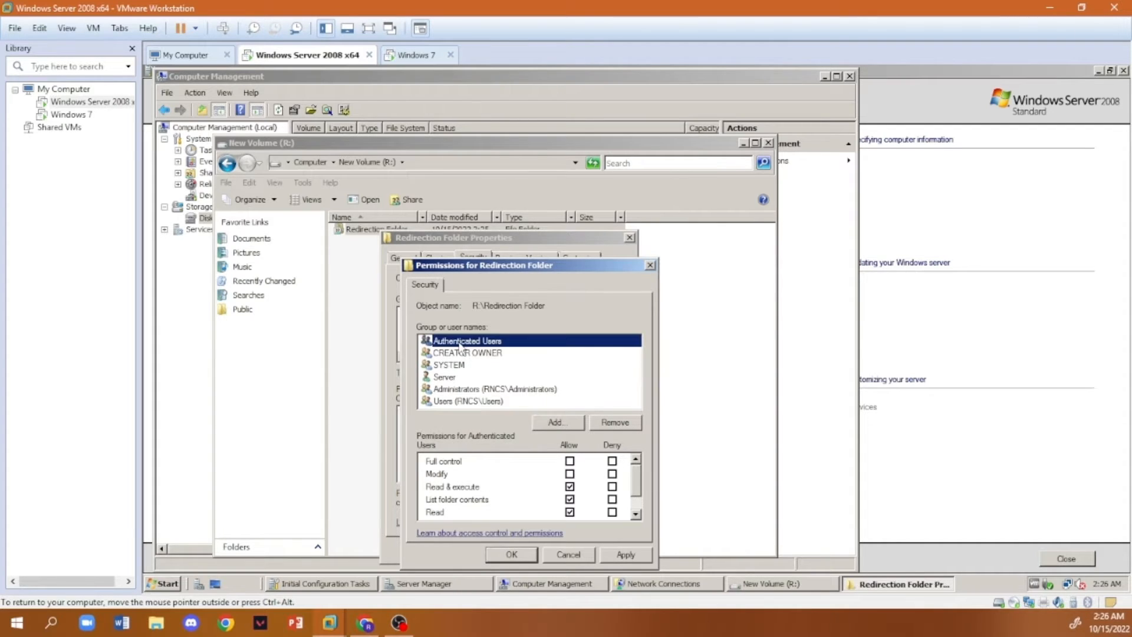
{"action": "left_click", "coordinate": [570, 474]}
{"action": "scroll", "coordinate": [497, 500], "scroll_direction": "down", "scroll_amount": 2}
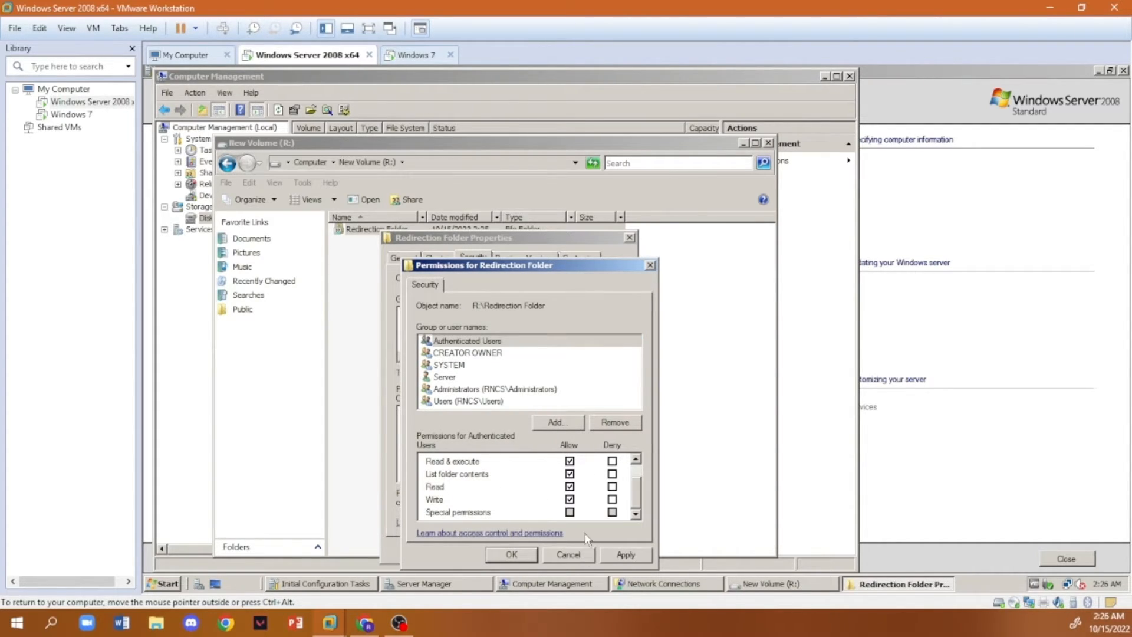
{"action": "left_click", "coordinate": [627, 556]}
{"action": "left_click", "coordinate": [531, 553]}
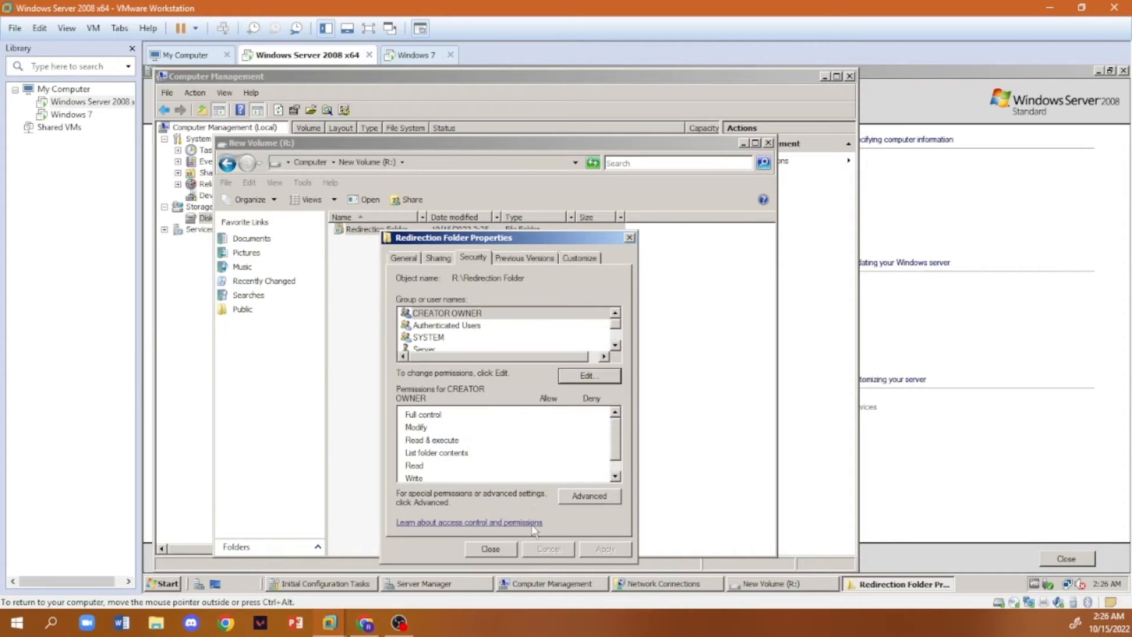
{"action": "left_click", "coordinate": [501, 547]}
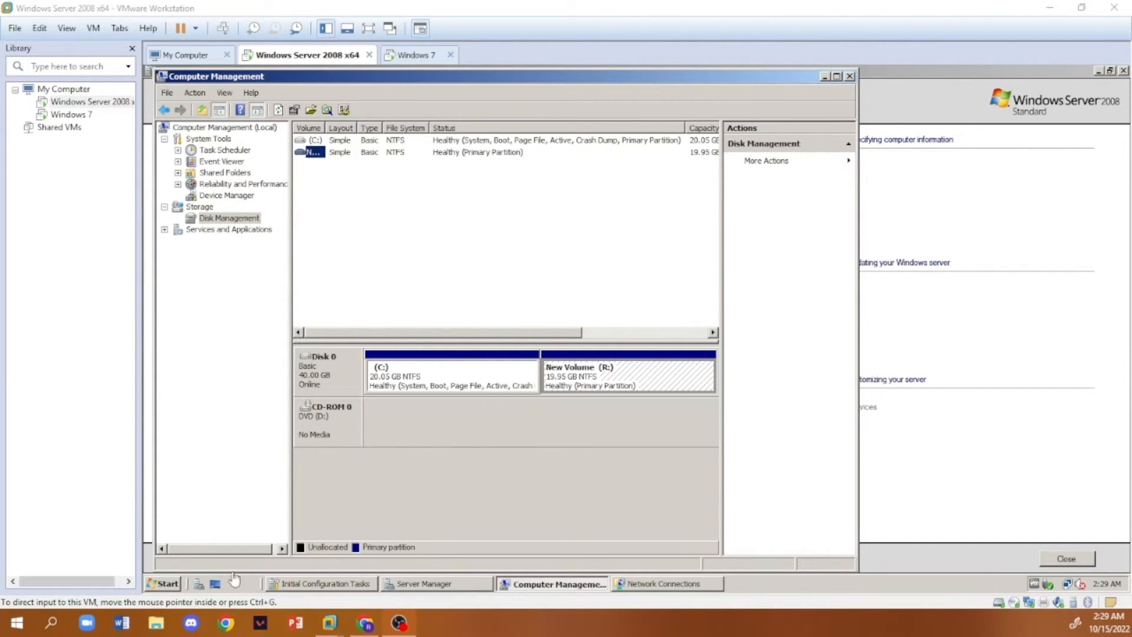
- Open the Group Policy Management console and close Computer Management
{"action": "left_click", "coordinate": [164, 583]}
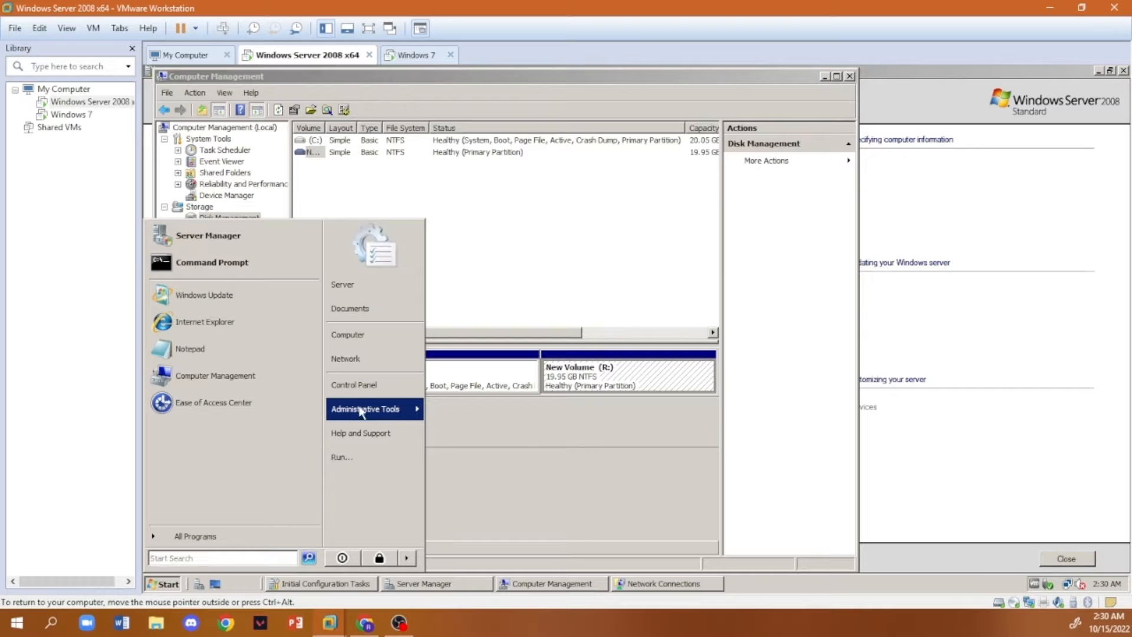
{"action": "mouse_move", "coordinate": [388, 408]}
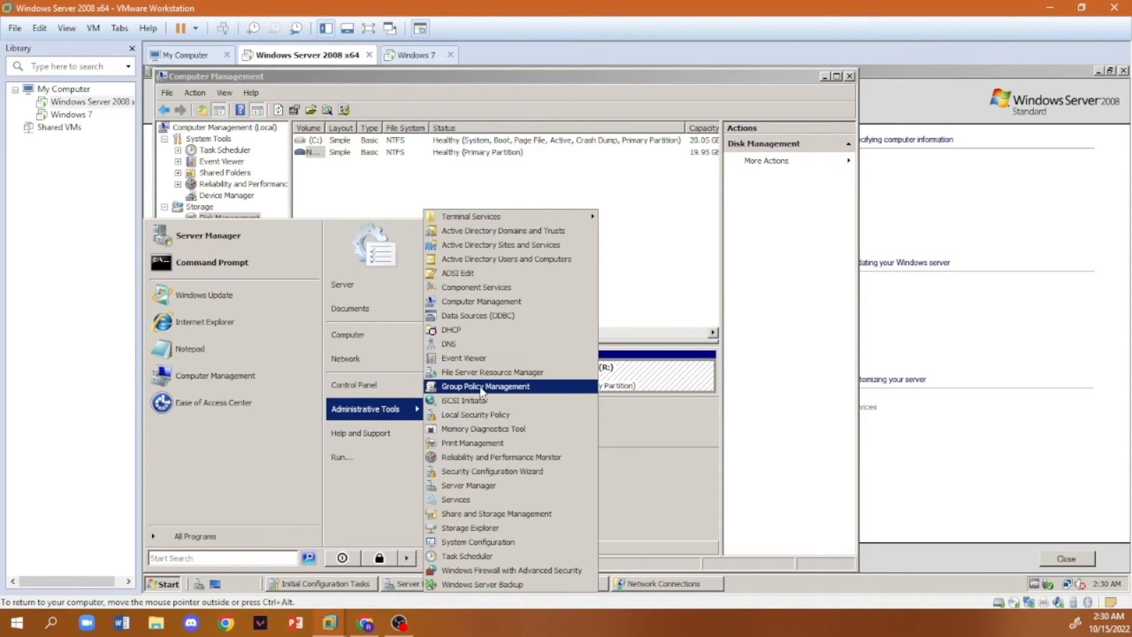
{"action": "left_click", "coordinate": [482, 387]}
{"action": "left_click", "coordinate": [361, 413]}
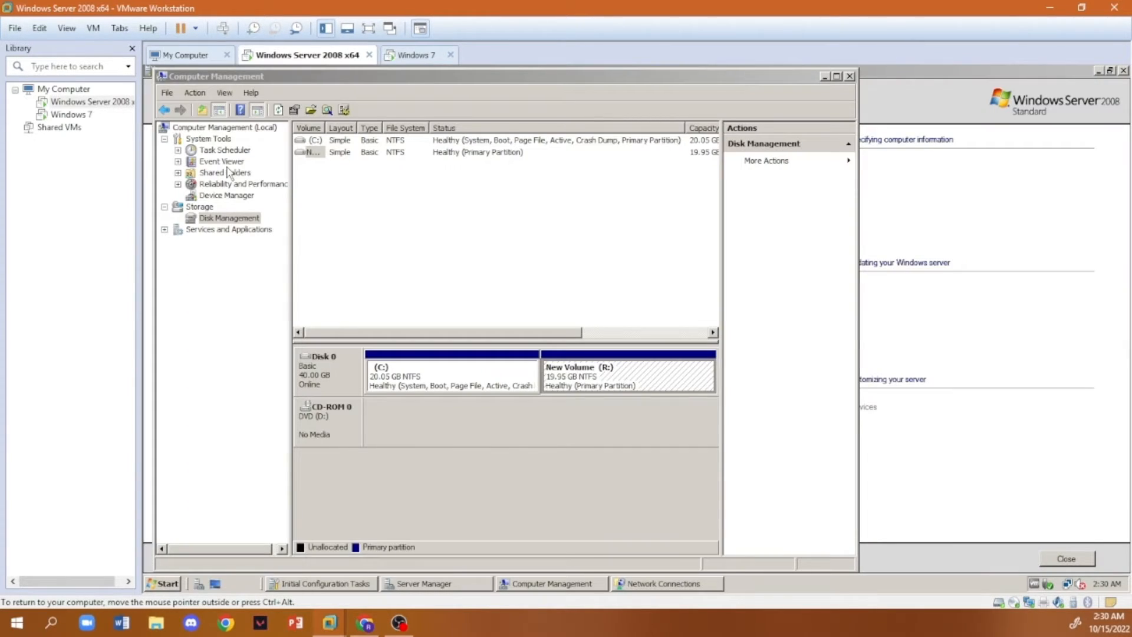
{"action": "left_click", "coordinate": [850, 77]}
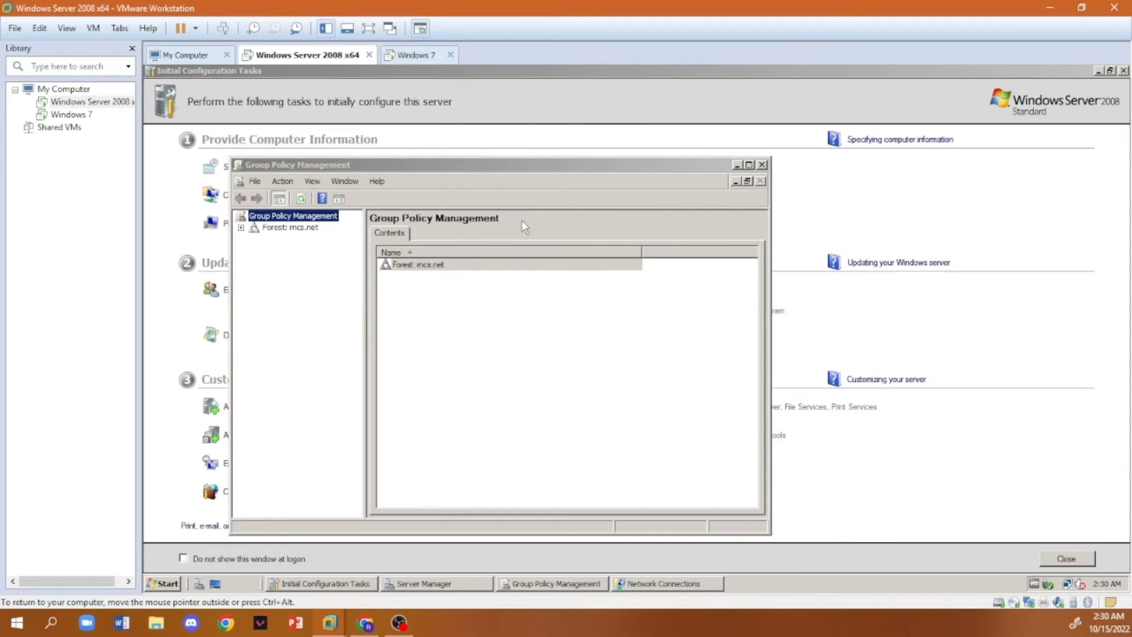
- Create a GPO named 201_Lab_User in the rncs.net domain and link it to the 201_Lab_User organizational unit
{"action": "left_click", "coordinate": [290, 238]}
{"action": "left_click", "coordinate": [241, 227]}
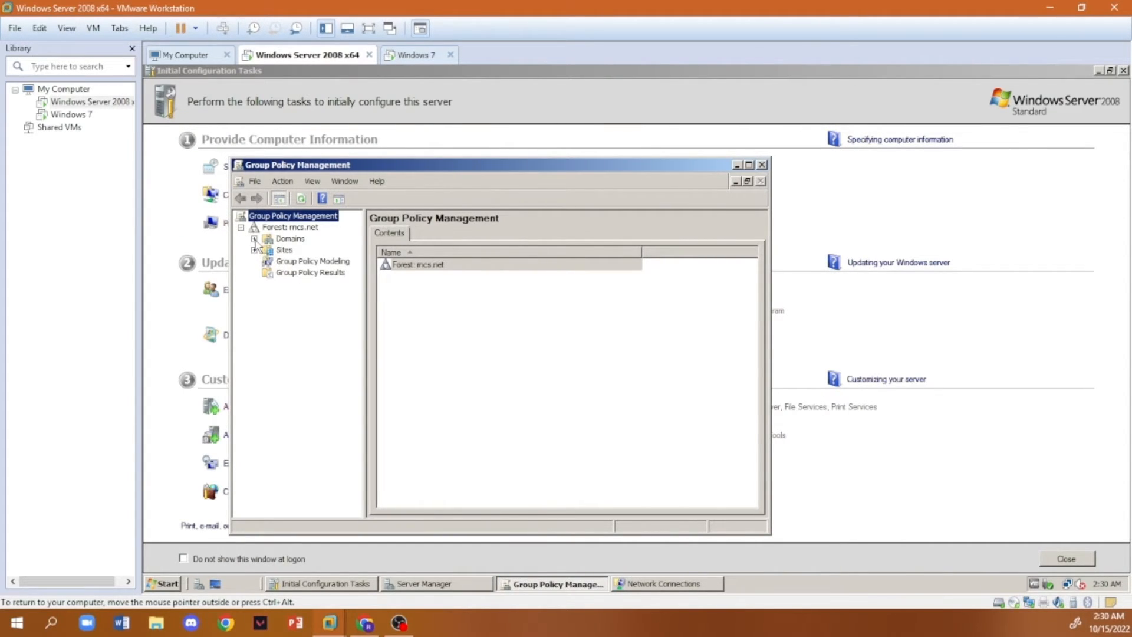
{"action": "left_click", "coordinate": [254, 239]}
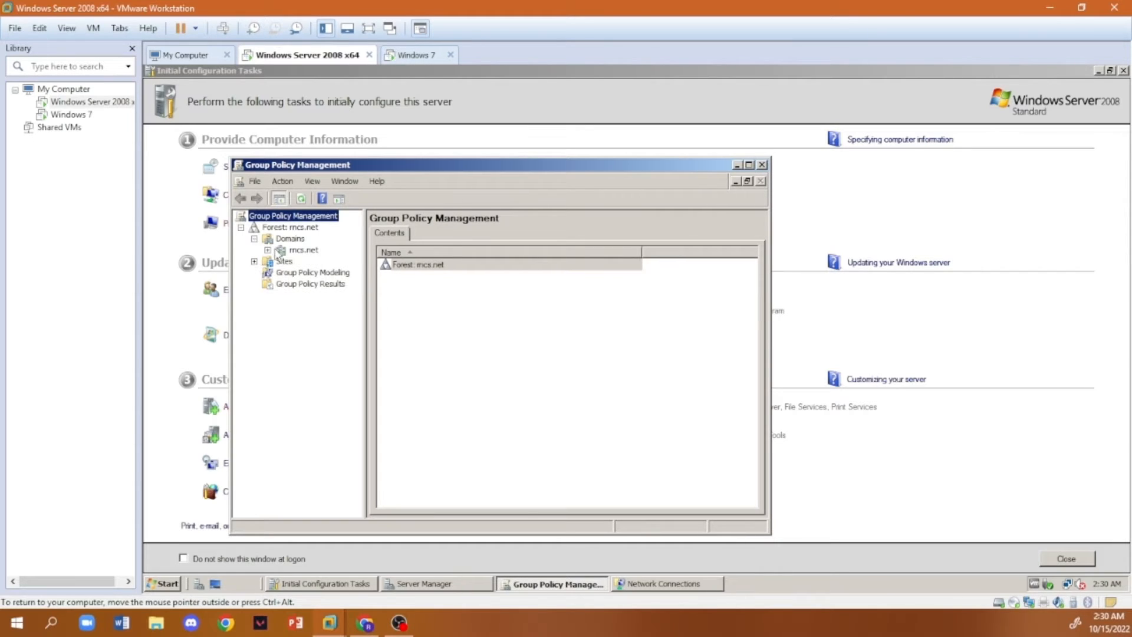
{"action": "left_click", "coordinate": [267, 251]}
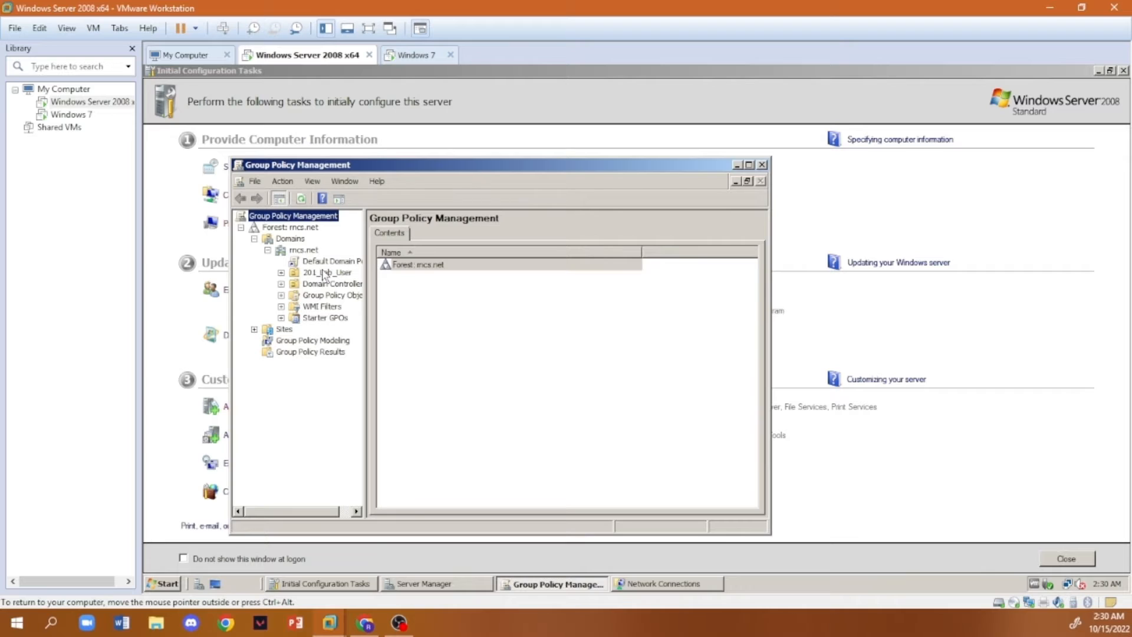
{"action": "left_click", "coordinate": [311, 273]}
{"action": "right_click", "coordinate": [309, 273]}
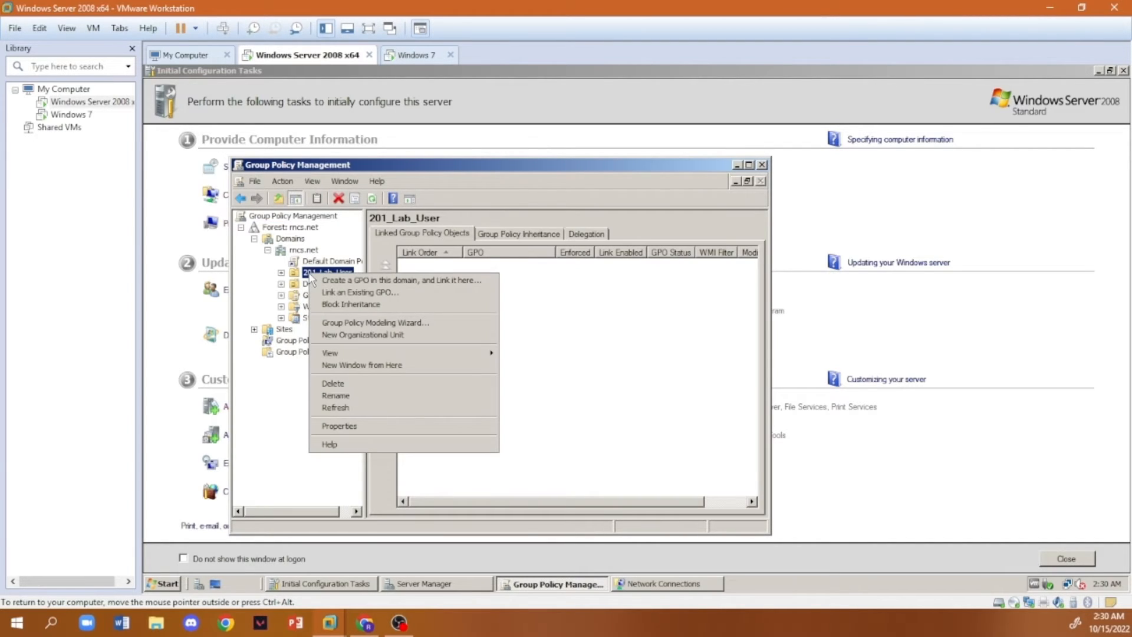
{"action": "left_click", "coordinate": [433, 286]}
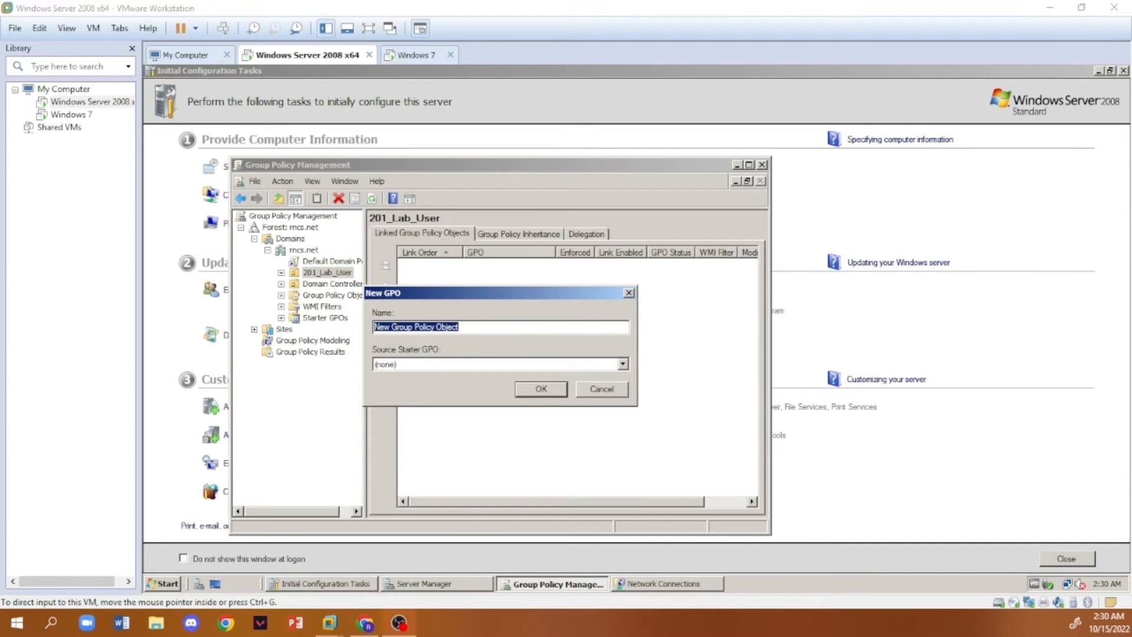
{"action": "left_click", "coordinate": [520, 328]}
{"action": "left_click", "coordinate": [541, 389]}
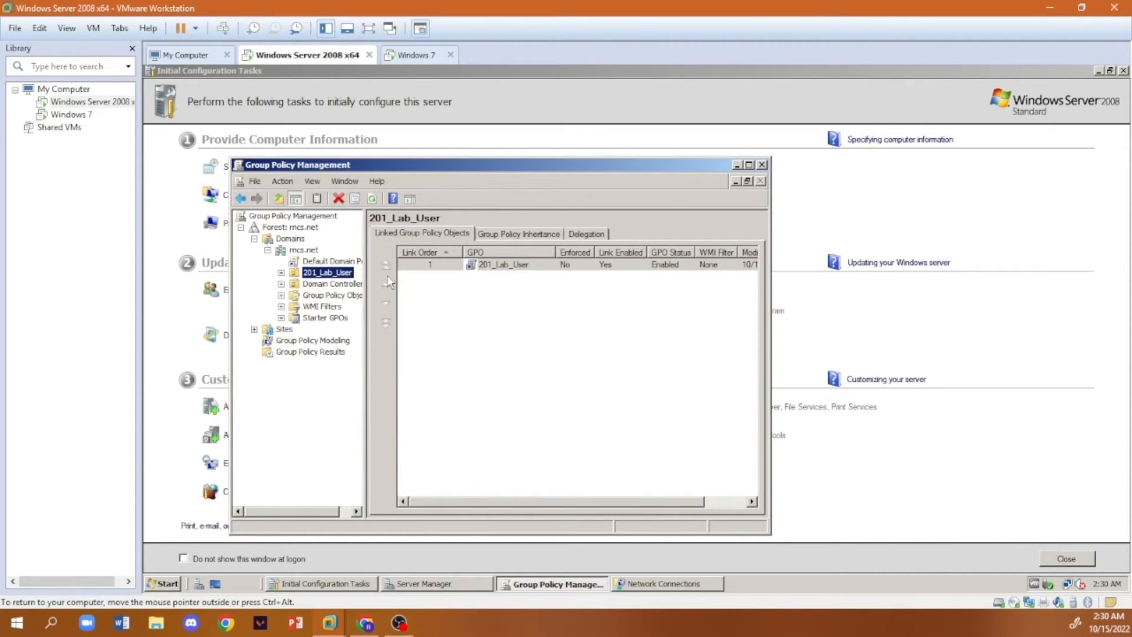
- Set the 201_Lab_User GPO link under the 201_Lab_User organizational unit to Enforced
{"action": "left_click", "coordinate": [281, 272]}
{"action": "left_click", "coordinate": [341, 284]}
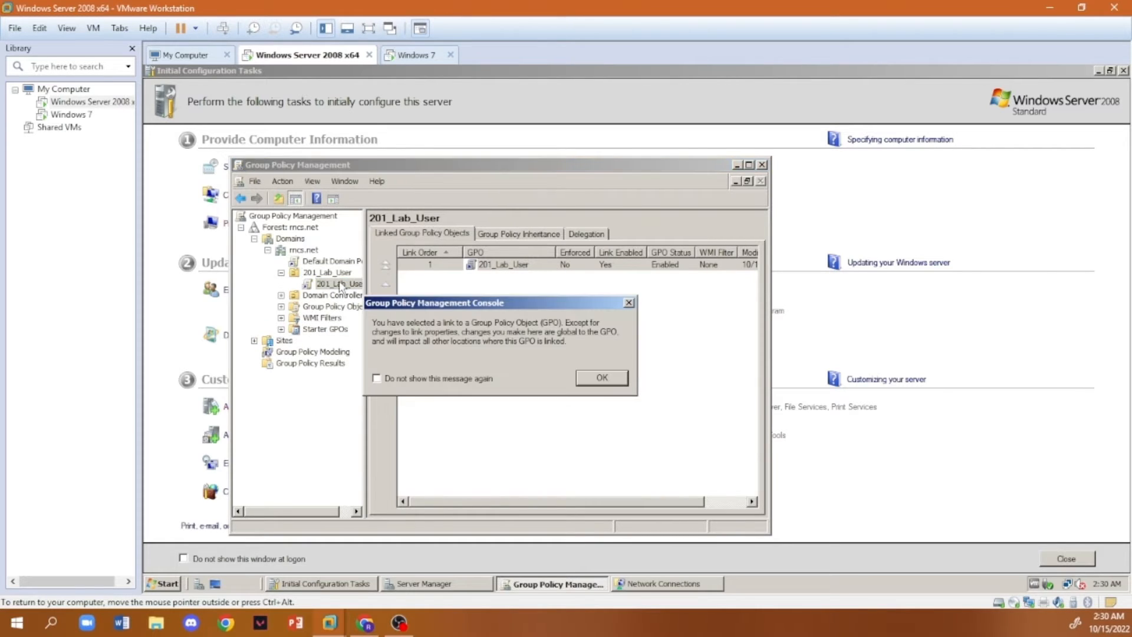
{"action": "left_click", "coordinate": [603, 378]}
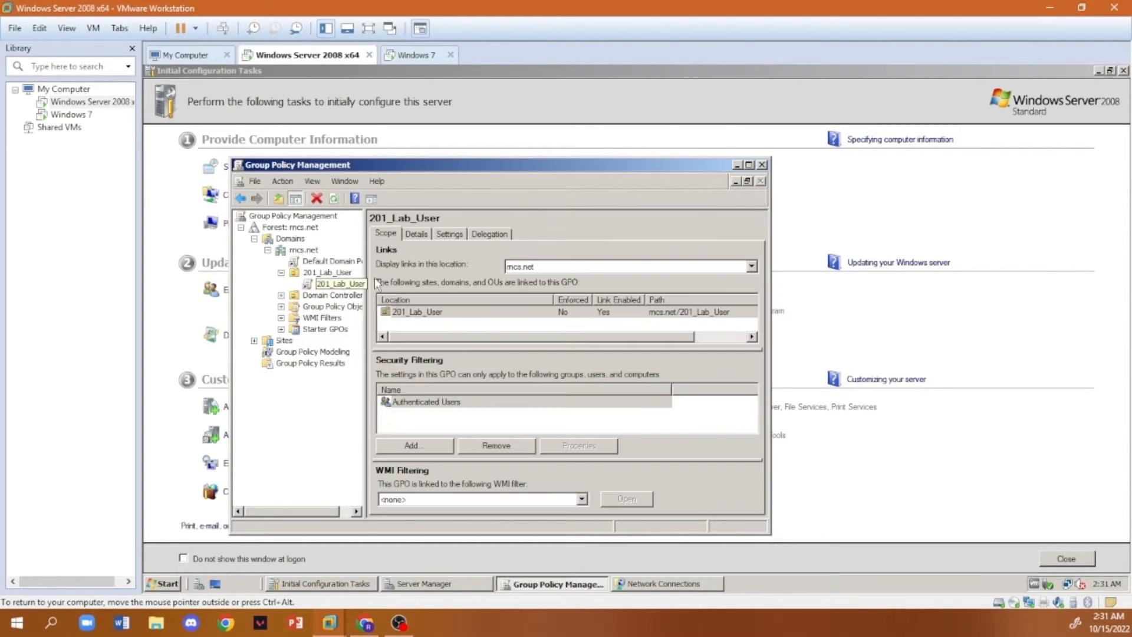
{"action": "right_click", "coordinate": [337, 289]}
{"action": "left_click", "coordinate": [358, 303]}
- Open the 201_Lab_User GPO for editing and show Folder Redirection under the Windows Settings of its user policies
{"action": "right_click", "coordinate": [333, 286]}
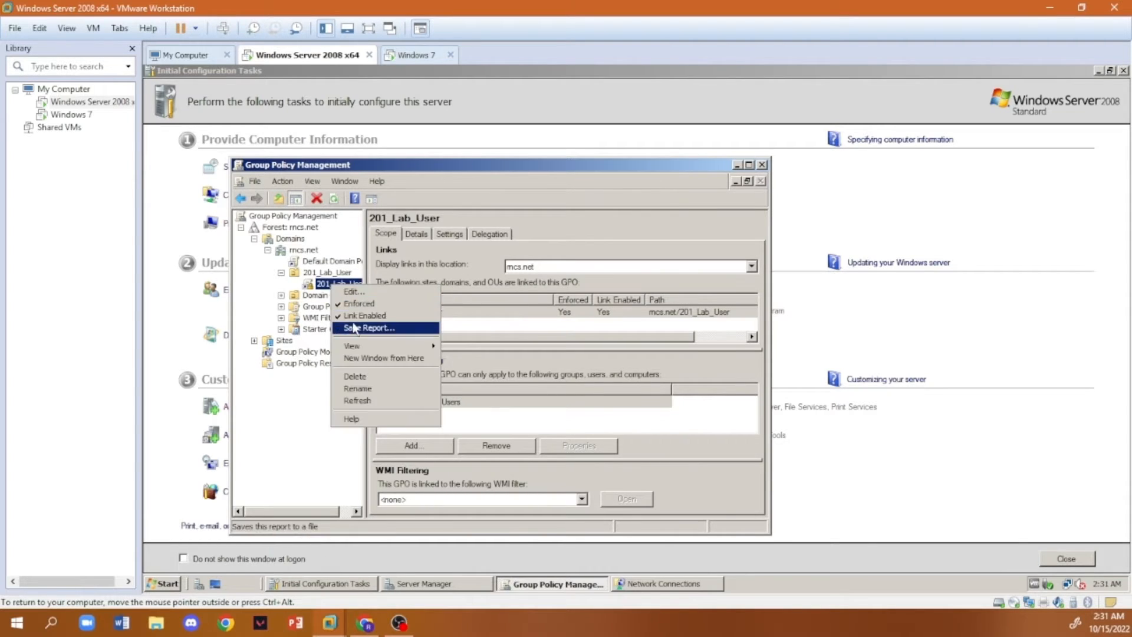
{"action": "left_click", "coordinate": [356, 293]}
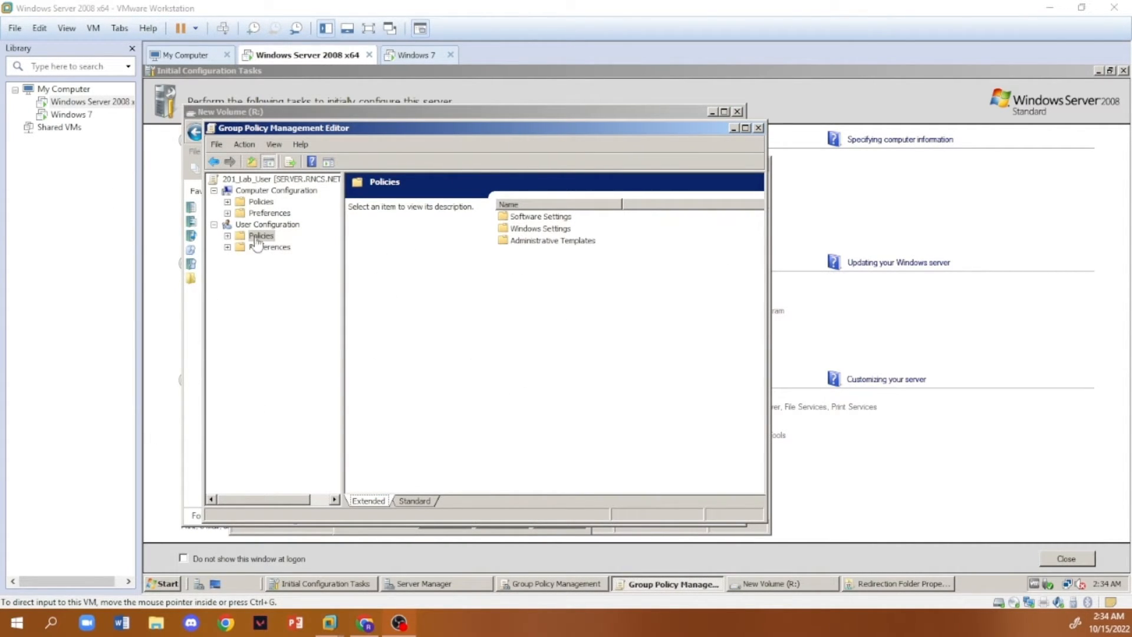
{"action": "left_click", "coordinate": [227, 236]}
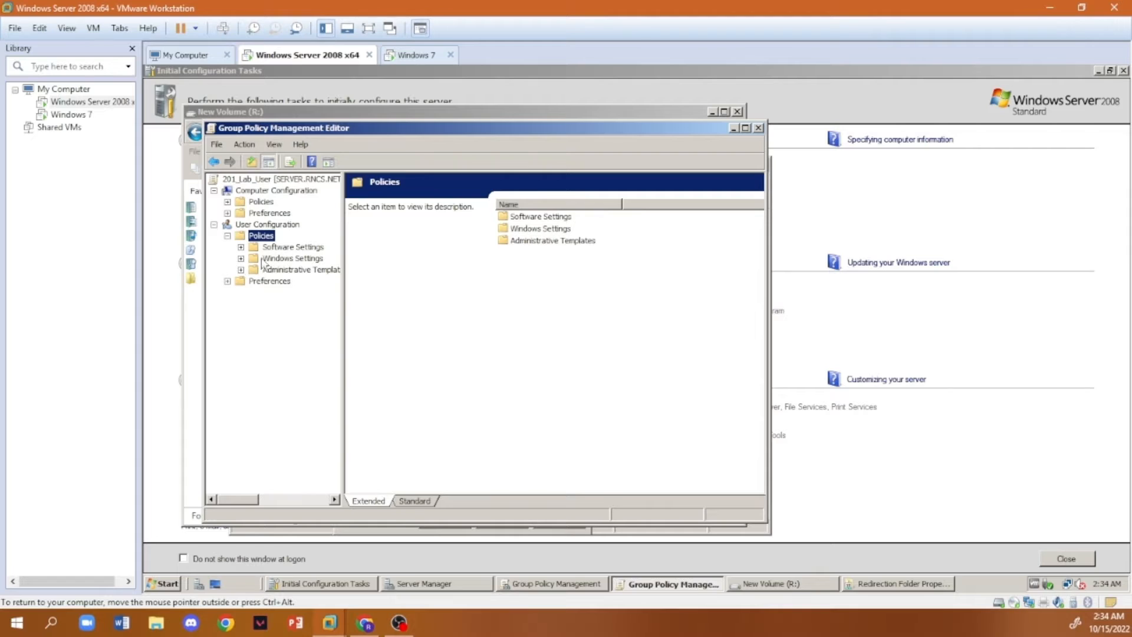
{"action": "left_click", "coordinate": [241, 258]}
{"action": "left_click", "coordinate": [254, 304]}
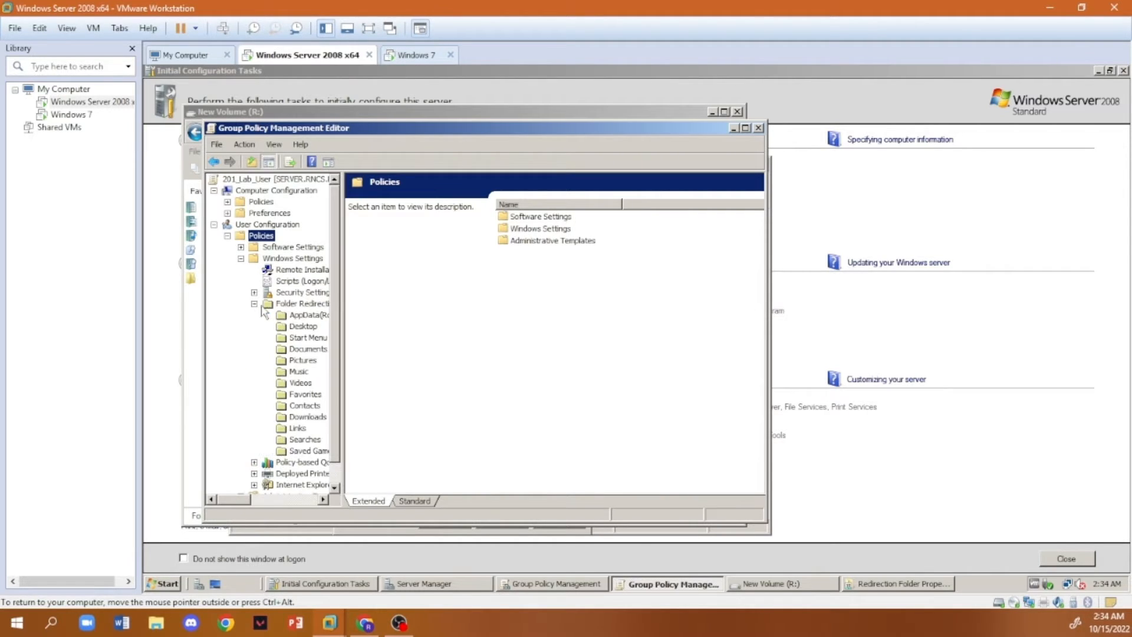
{"action": "left_click", "coordinate": [295, 304]}
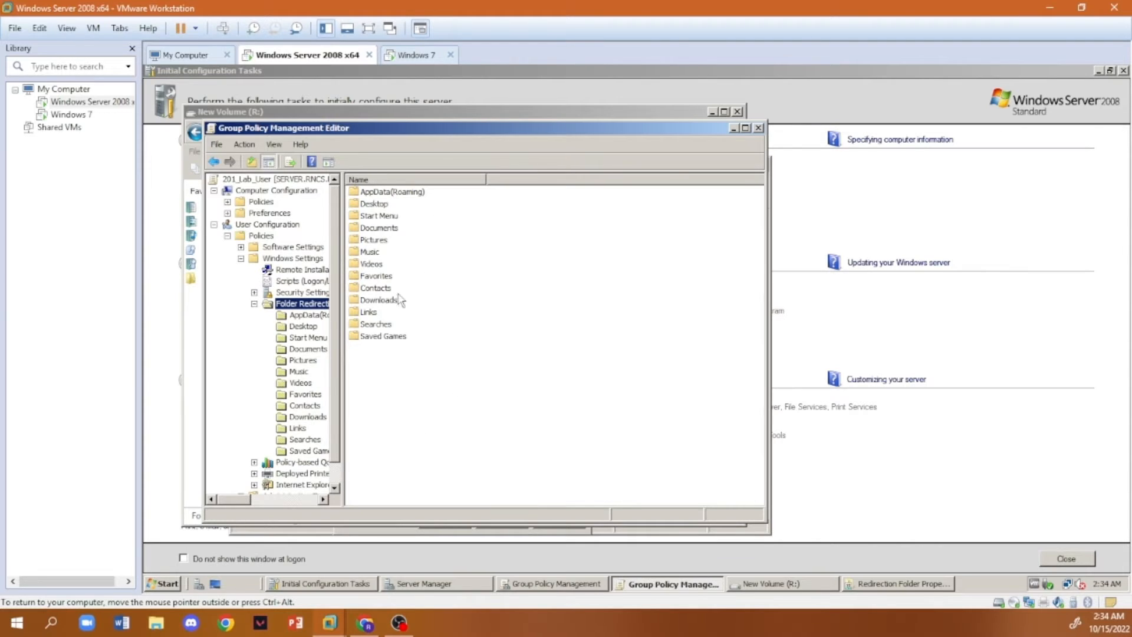
- Set Desktop folder redirection to Basic - Redirect everyone's folder to the same location, with root path \\SERVER\Redirection Folder
{"action": "left_click", "coordinate": [376, 207]}
{"action": "right_click", "coordinate": [375, 207]}
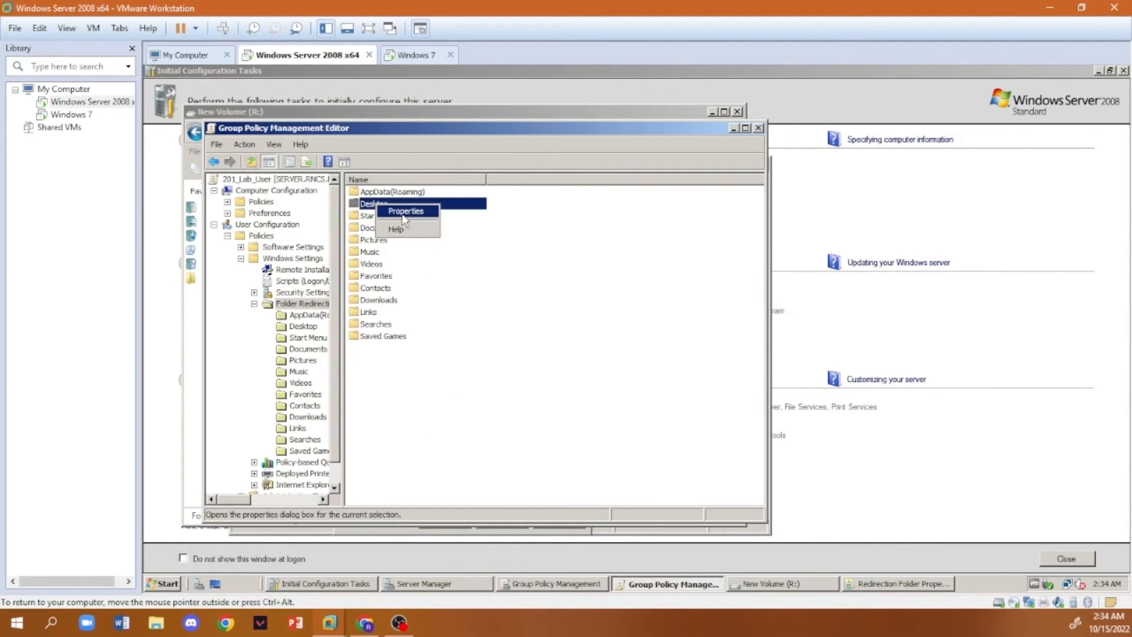
{"action": "left_click", "coordinate": [412, 217]}
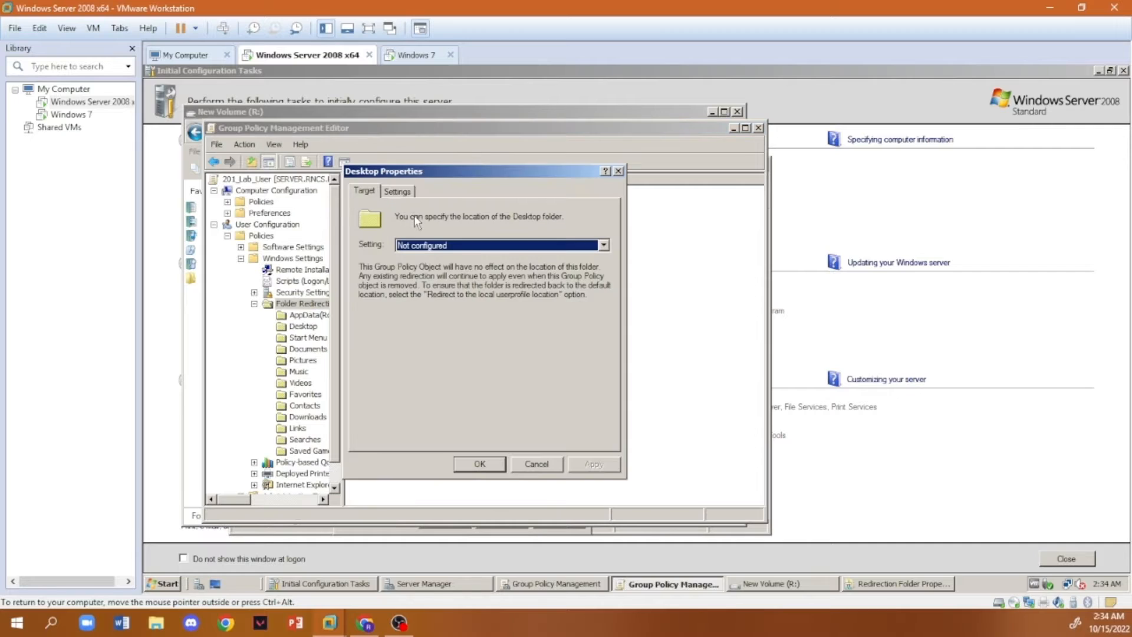
{"action": "left_click", "coordinate": [603, 245]}
{"action": "left_click", "coordinate": [414, 264]}
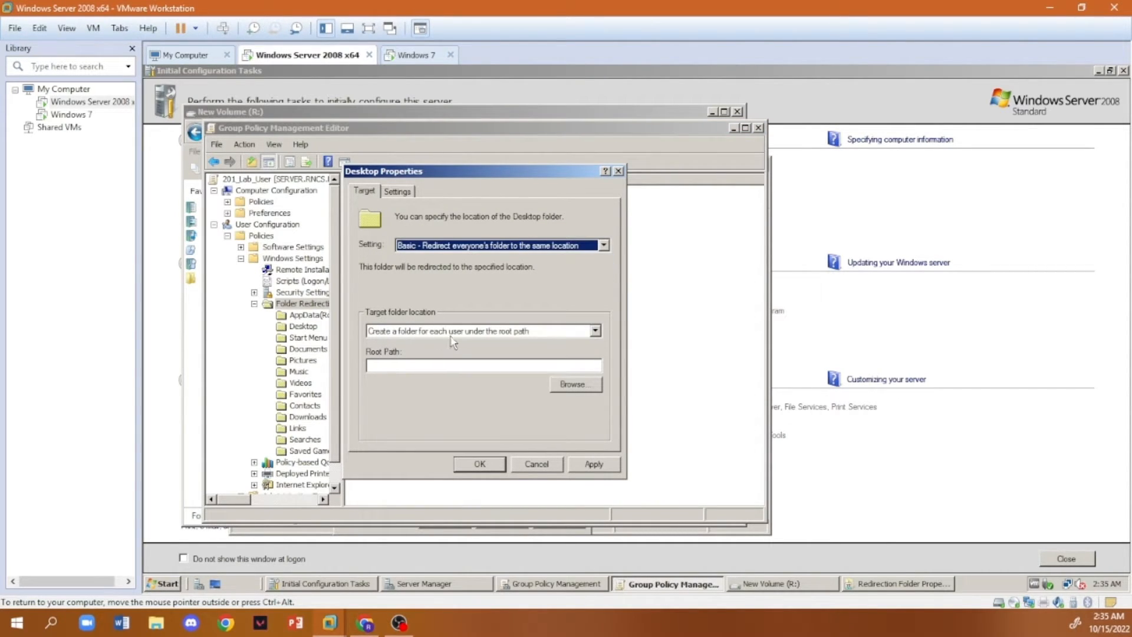
{"action": "left_click", "coordinate": [483, 365]}
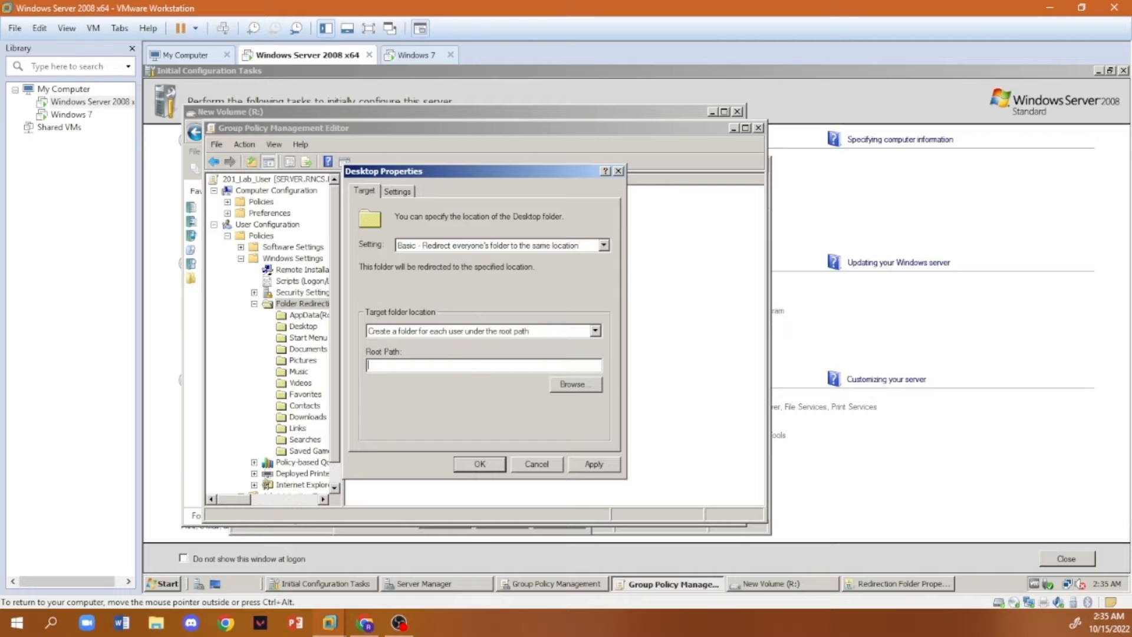
{"action": "type", "text": "\\\\SERVER\\Redirection Folder"}
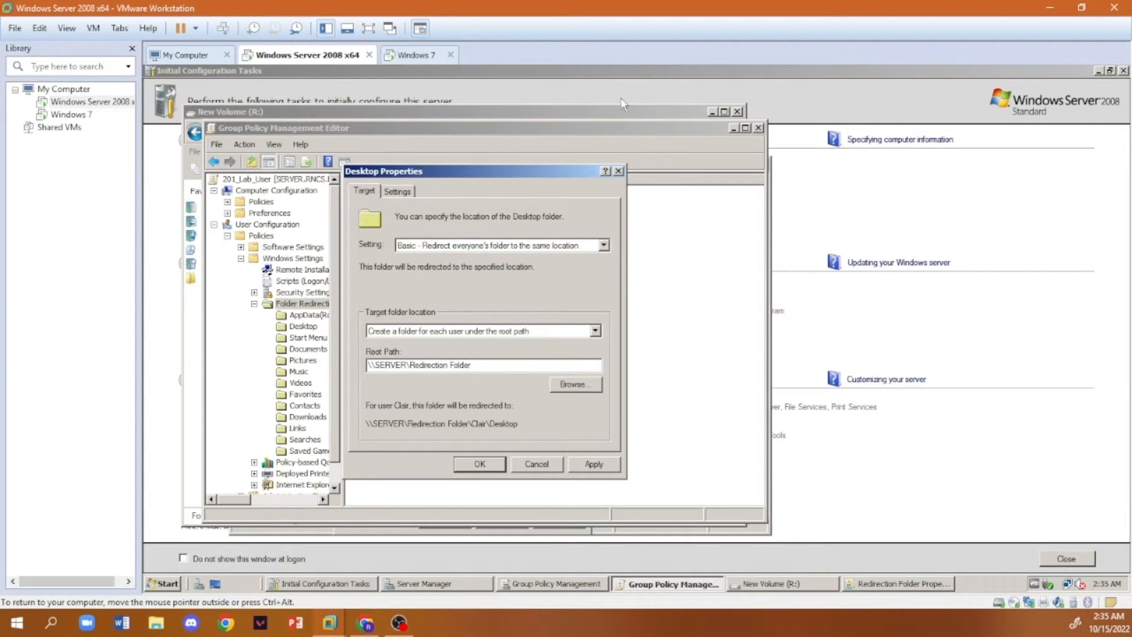
- Close the Redirection Folder properties and apply the Desktop redirection with exclusive user rights and moving of existing contents turned off
{"action": "left_click", "coordinate": [868, 586]}
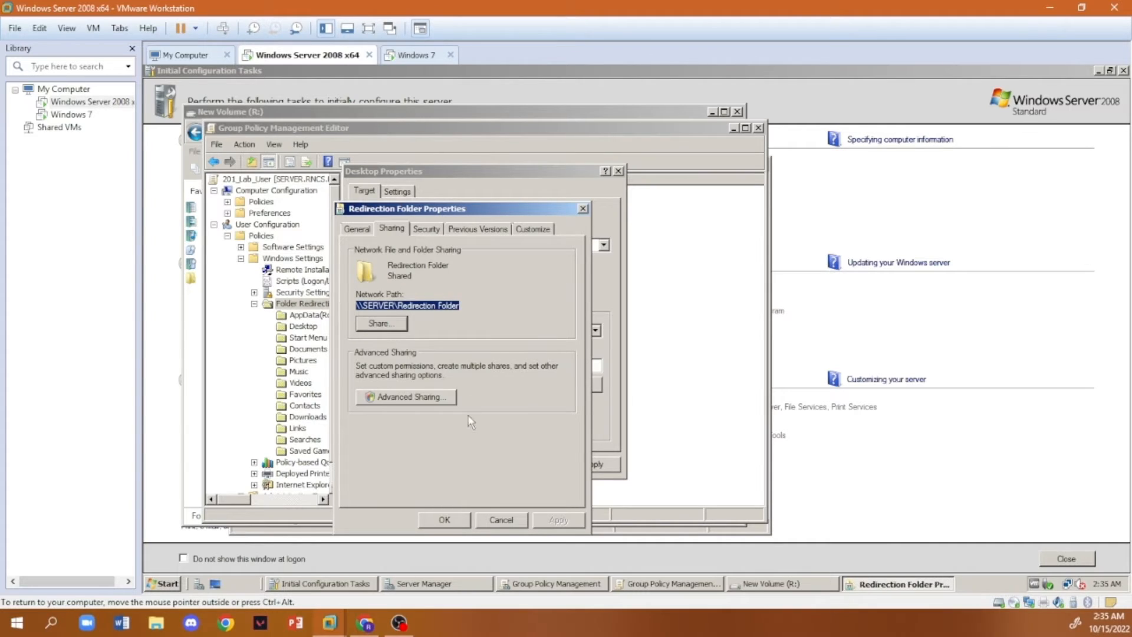
{"action": "left_click", "coordinate": [455, 520]}
{"action": "left_click", "coordinate": [397, 191]}
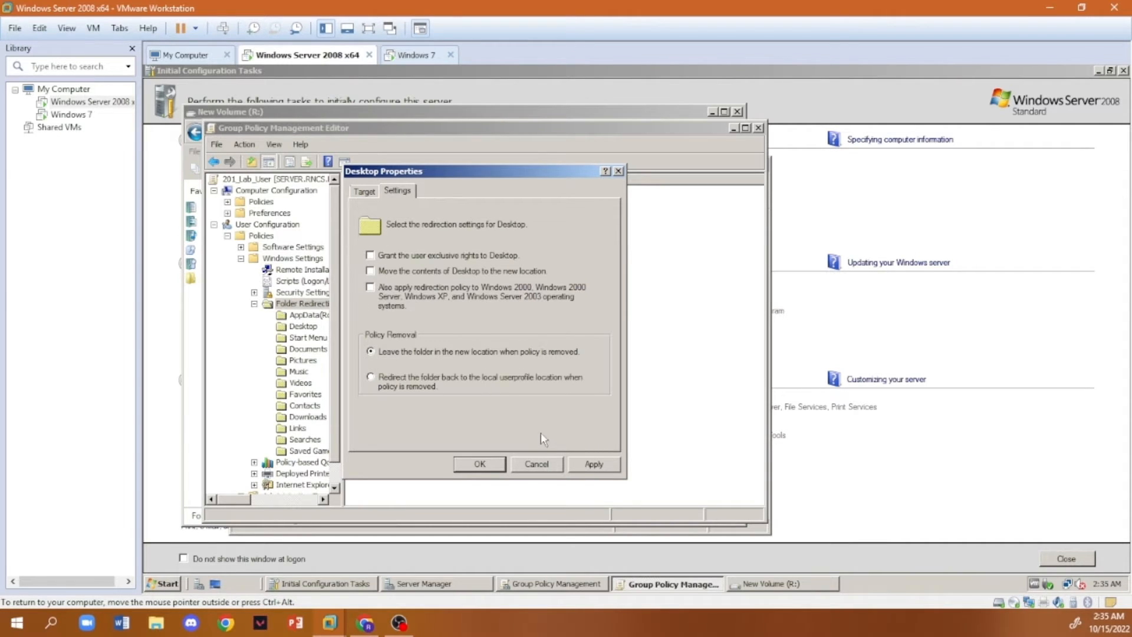
{"action": "left_click", "coordinate": [593, 464]}
{"action": "left_click", "coordinate": [679, 386]}
{"action": "left_click", "coordinate": [480, 464]}
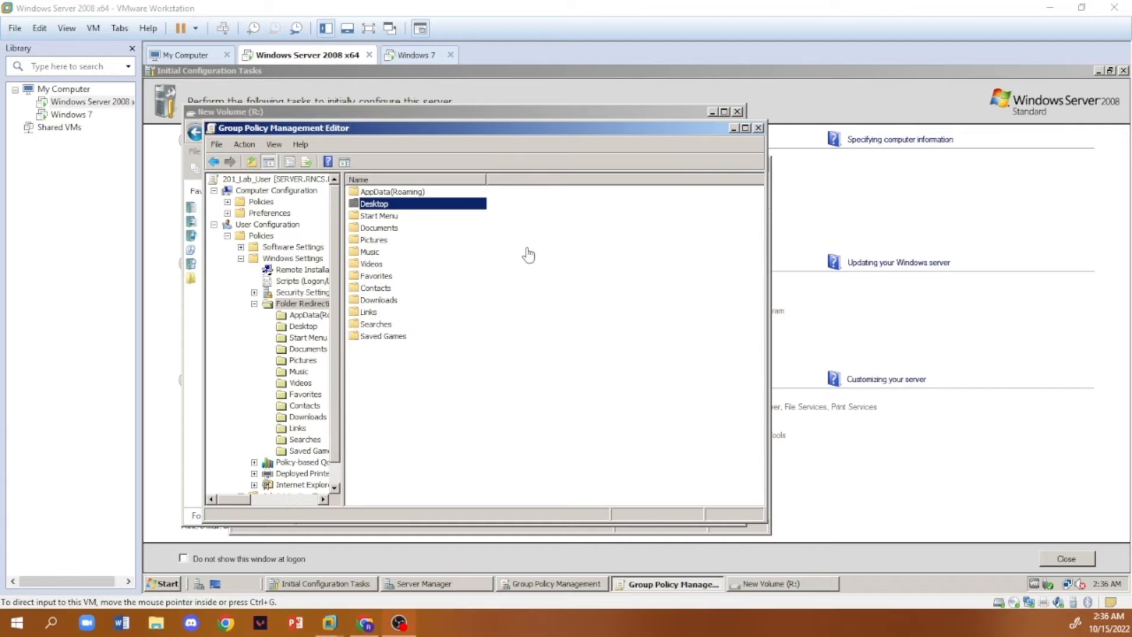
- Run gpupdate on the server to refresh Group Policy
{"action": "left_click", "coordinate": [165, 585]}
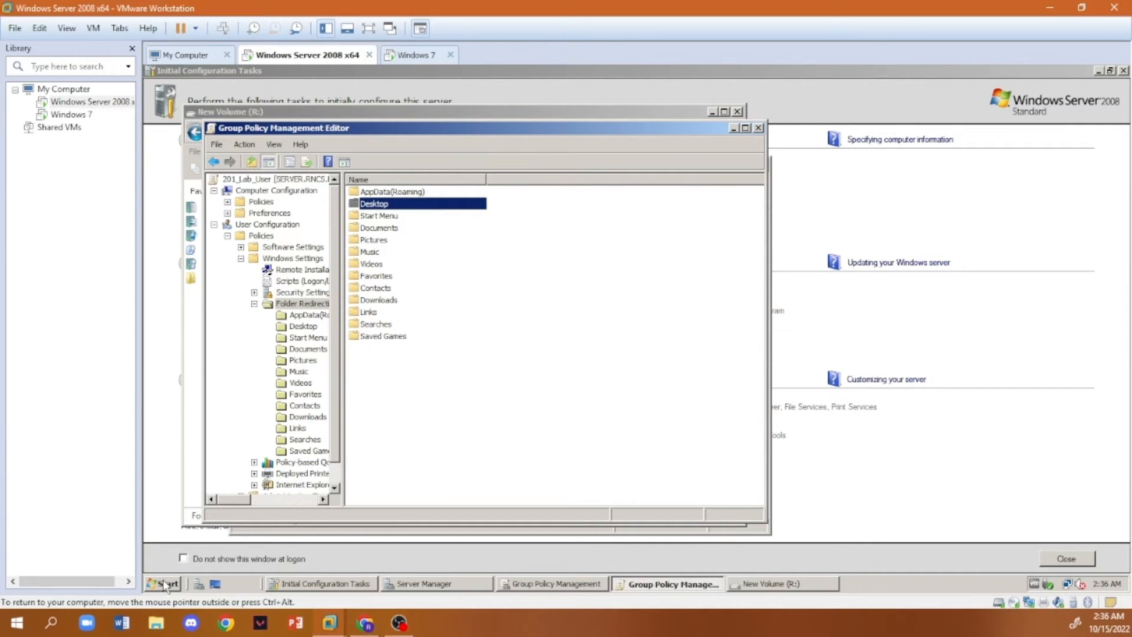
{"action": "left_click", "coordinate": [167, 583]}
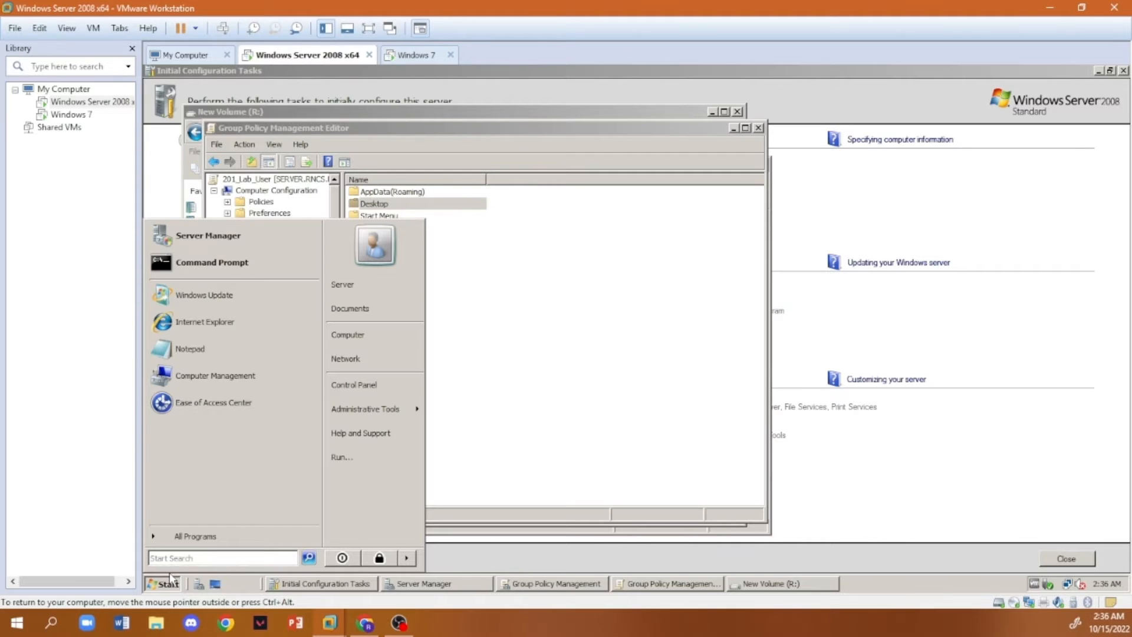
{"action": "type", "text": "gp"}
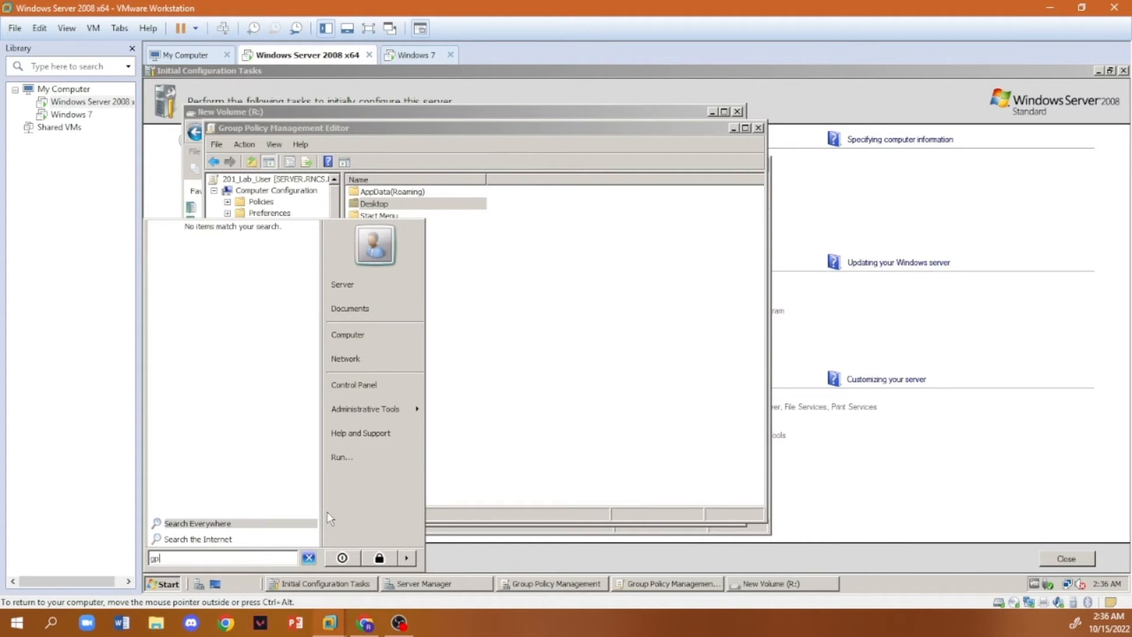
{"action": "type", "text": "update"}
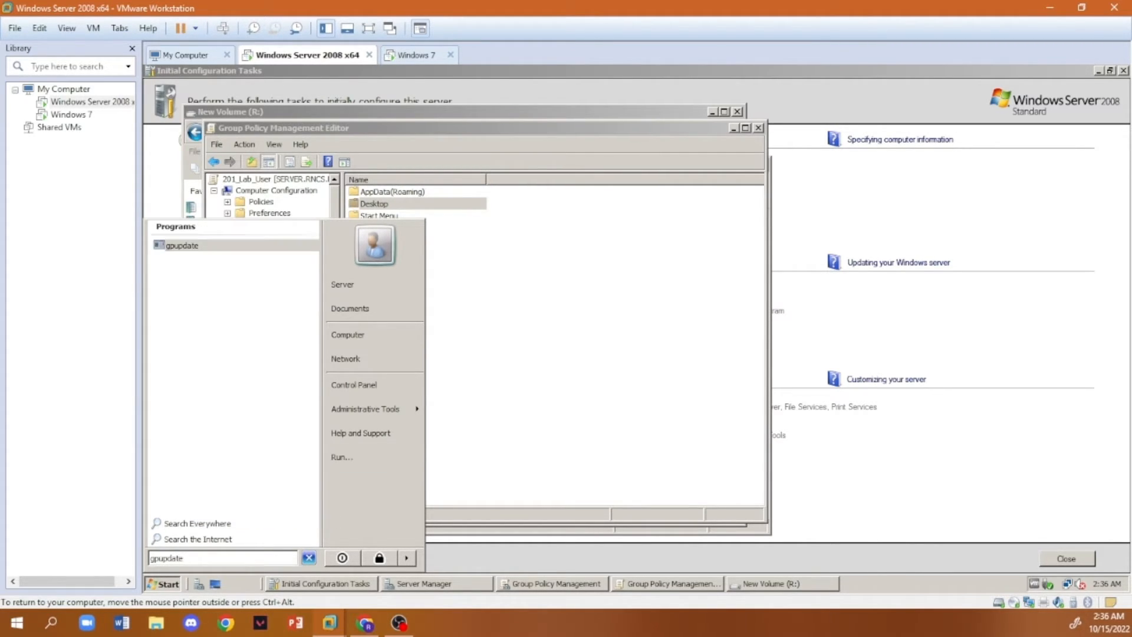
{"action": "left_click", "coordinate": [188, 247]}
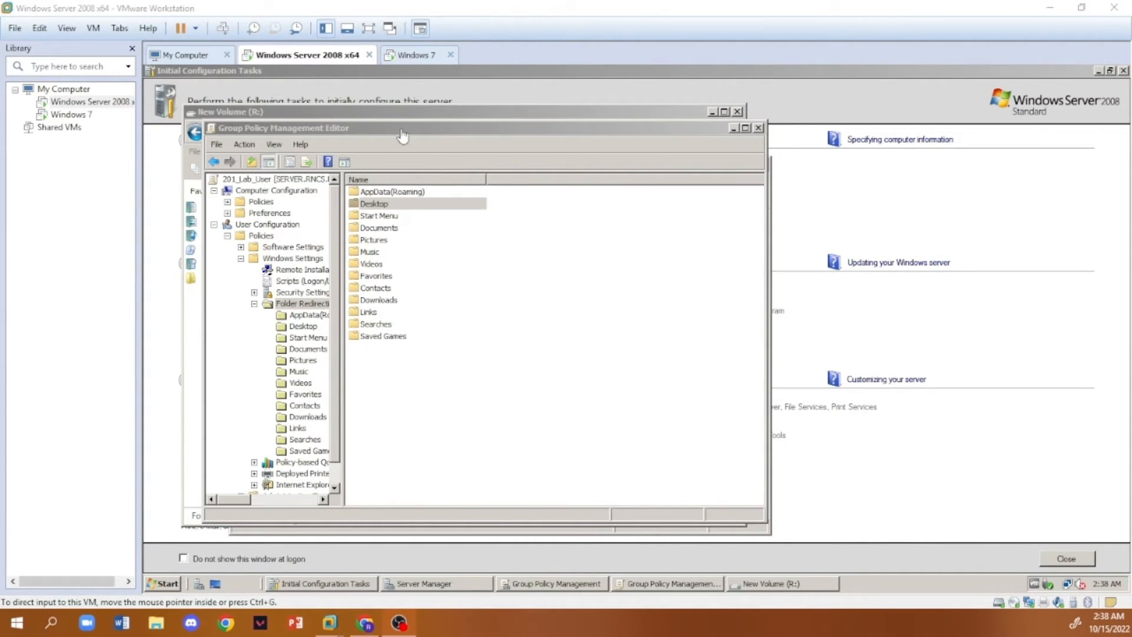
- Close the Group Policy Management Editor, the New Volume (R:) window and the Group Policy Management console
{"action": "left_click", "coordinate": [768, 137]}
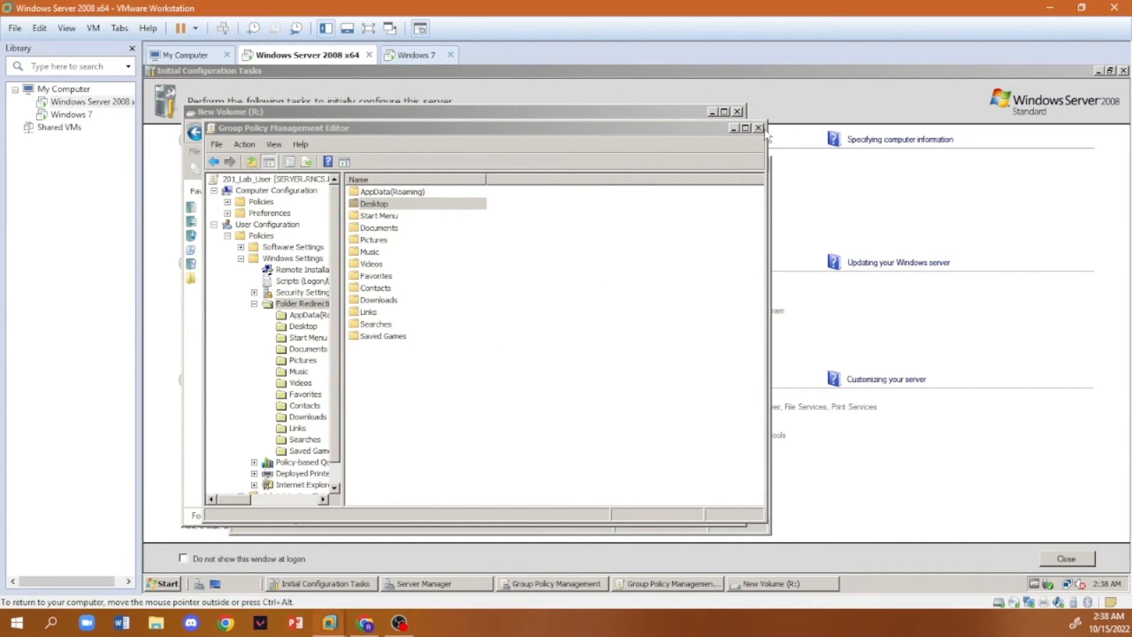
{"action": "left_click", "coordinate": [759, 128]}
{"action": "left_click", "coordinate": [738, 111]}
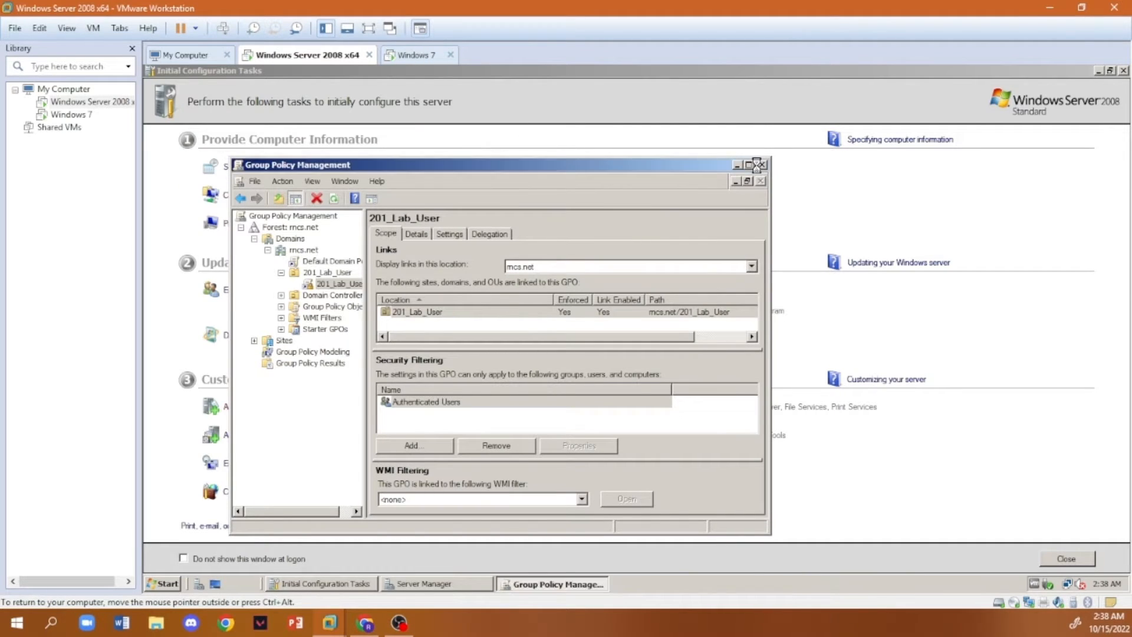
{"action": "left_click", "coordinate": [758, 165]}
- Switch to the Windows 7 virtual machine and disable Internet Protocol Version 6 in its Local Area Connection properties
{"action": "left_click", "coordinate": [410, 55]}
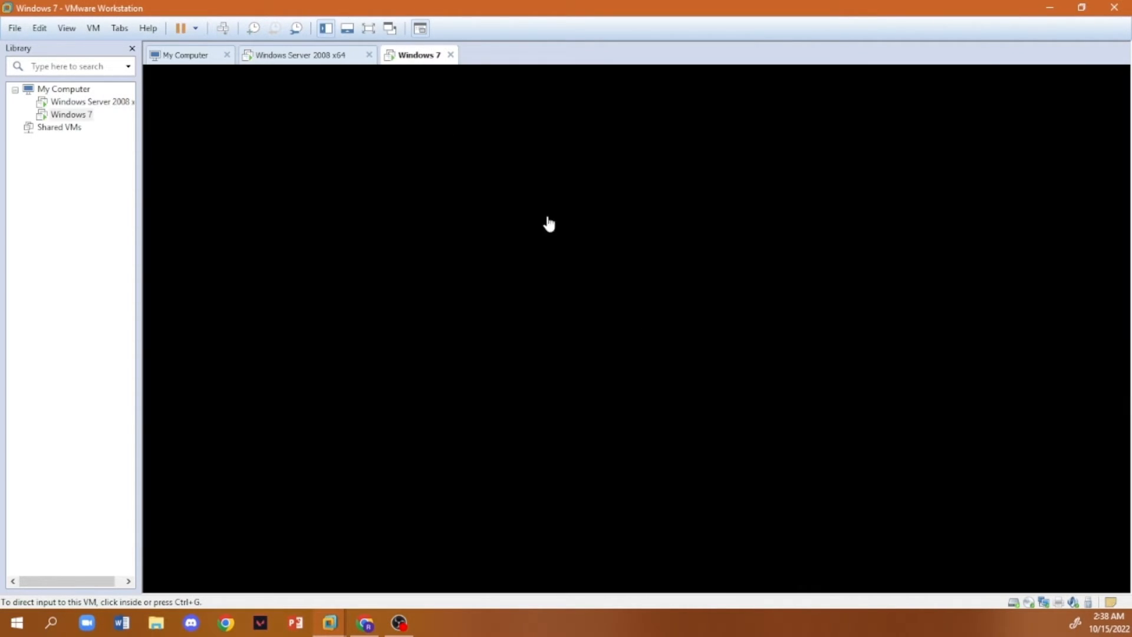
{"action": "left_click", "coordinate": [640, 334]}
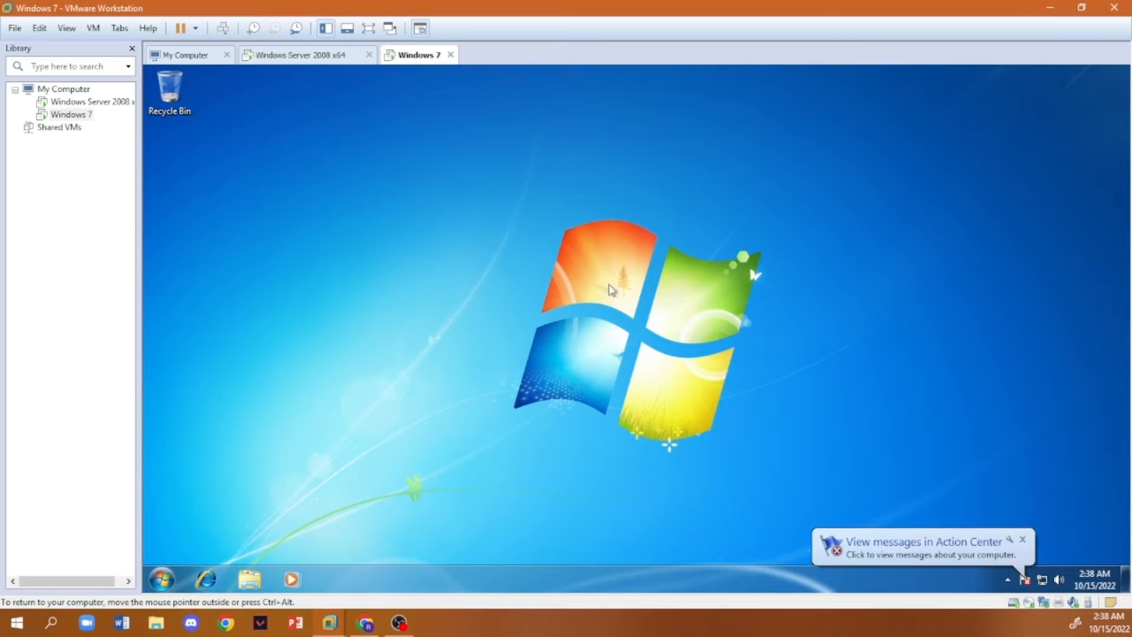
{"action": "left_click", "coordinate": [1023, 539]}
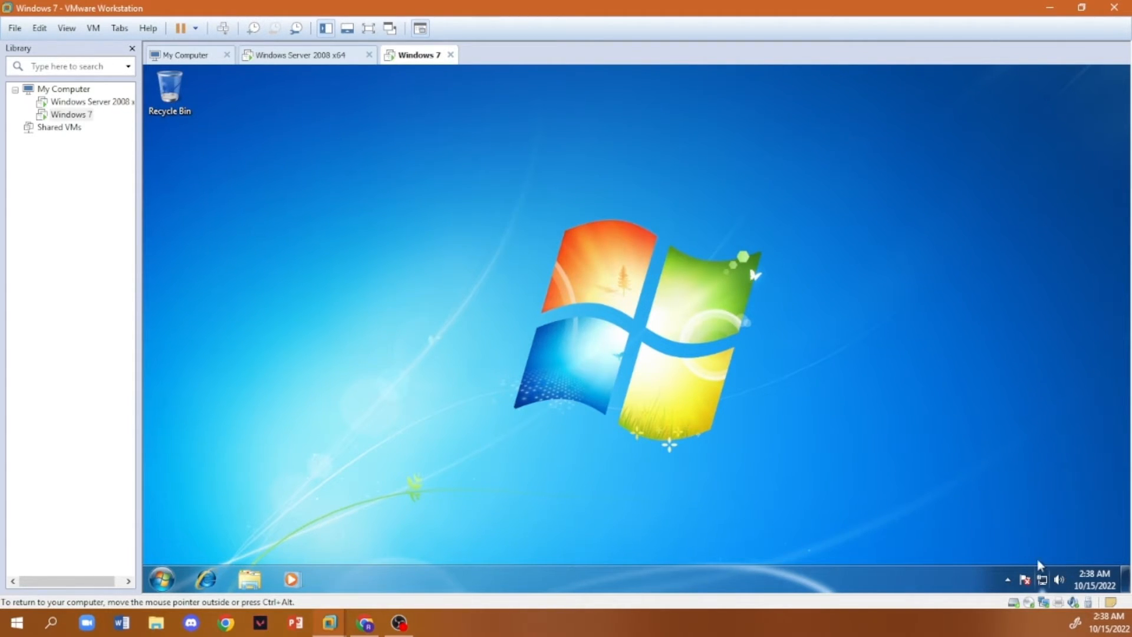
{"action": "right_click", "coordinate": [1042, 579]}
{"action": "left_click", "coordinate": [1034, 561]}
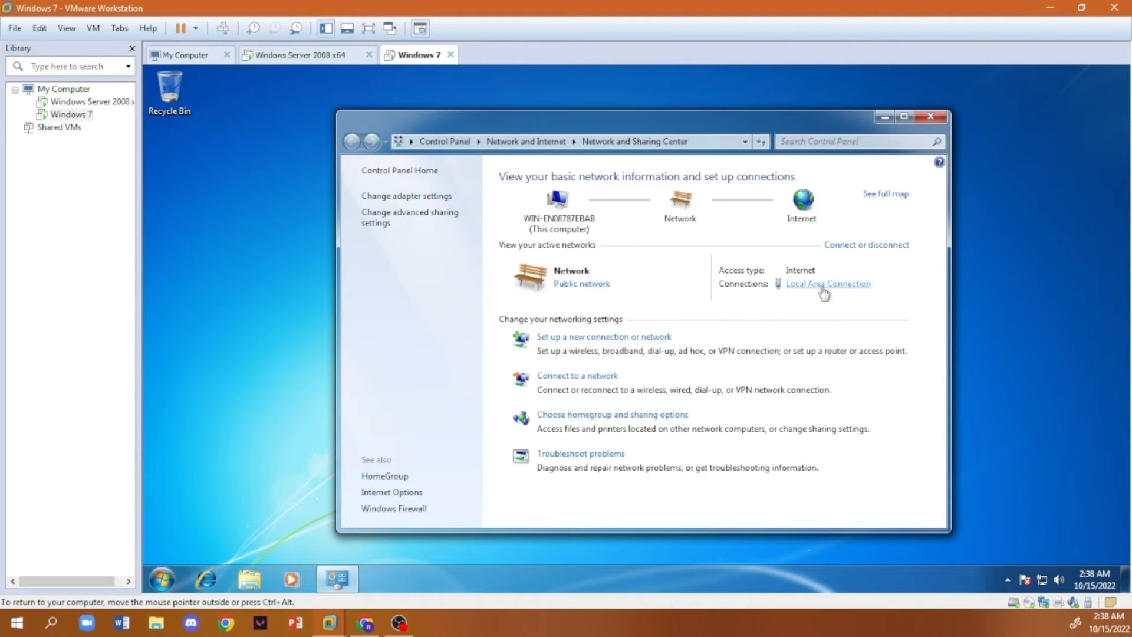
{"action": "left_click", "coordinate": [823, 285]}
{"action": "left_click", "coordinate": [559, 440]}
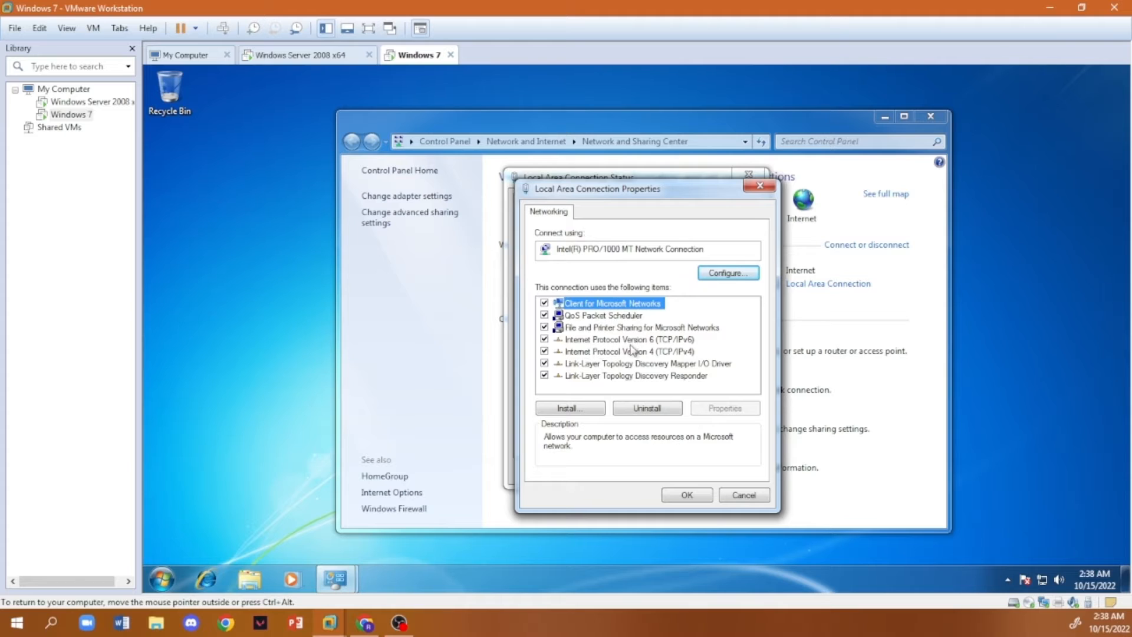
{"action": "left_click", "coordinate": [545, 339]}
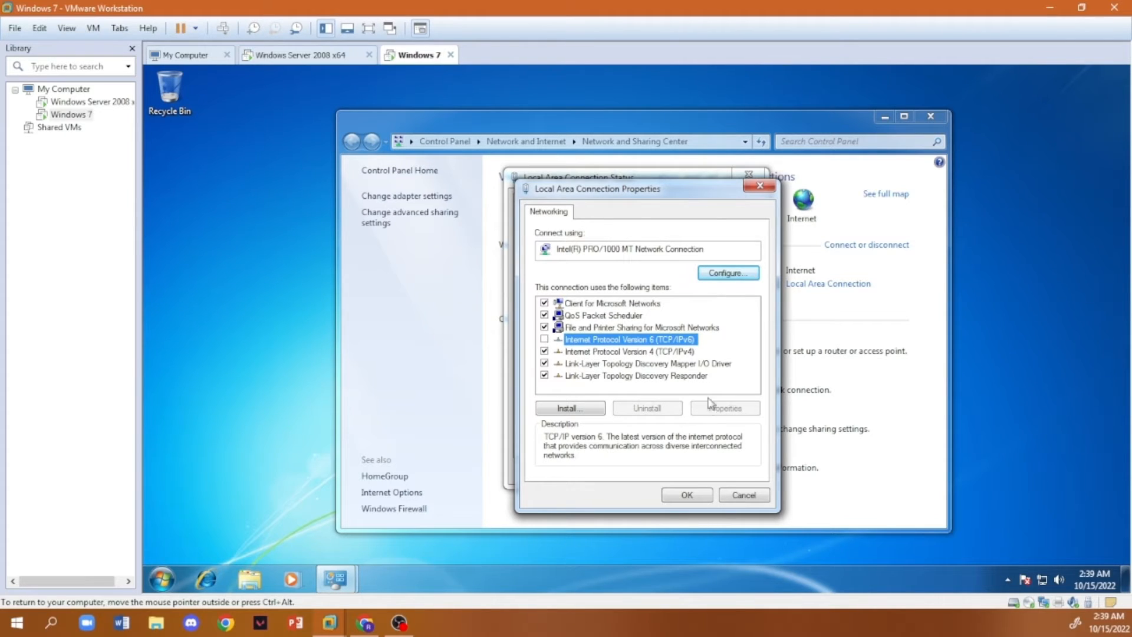
- Set the IPv4 address to 192.168.1.4, subnet mask 255.255.255.0 and preferred DNS server 192.168.1.254, and close the network windows
{"action": "left_click", "coordinate": [604, 353]}
{"action": "double_click", "coordinate": [602, 356]}
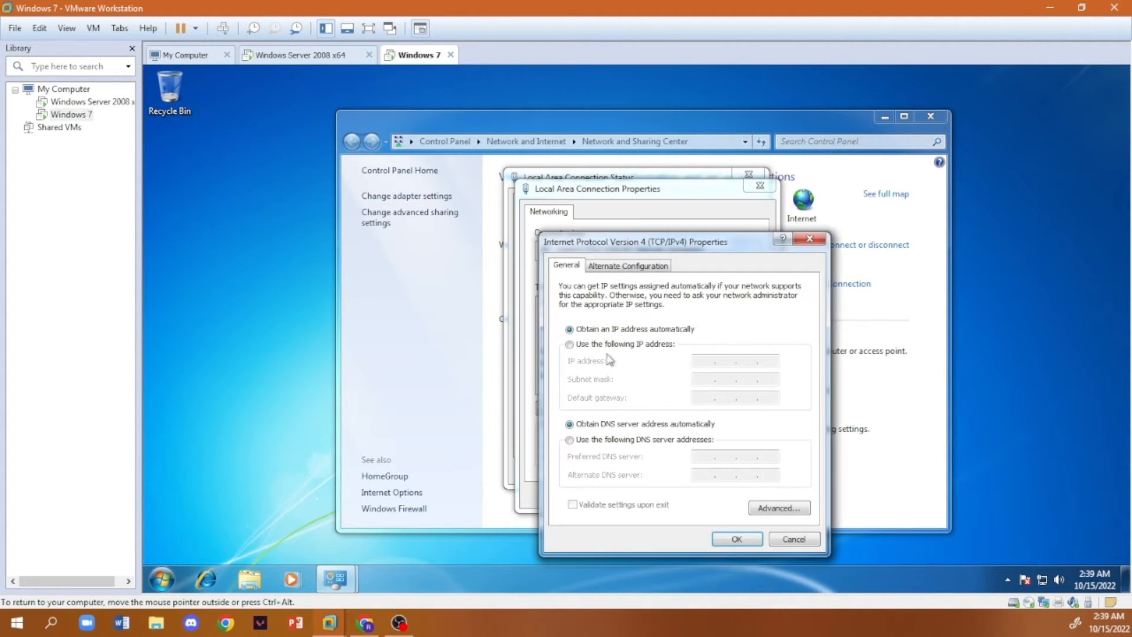
{"action": "left_click", "coordinate": [609, 346]}
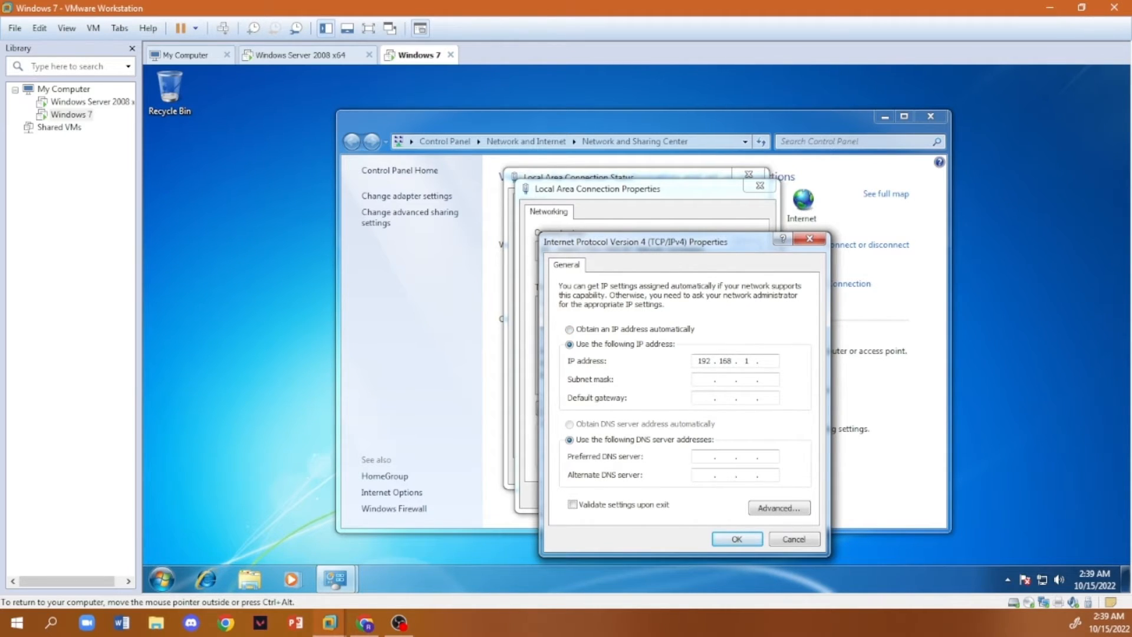
{"action": "type", "text": "192 . 168 . 1 . 4"}
{"action": "left_click", "coordinate": [698, 379]}
{"action": "type", "text": "54"}
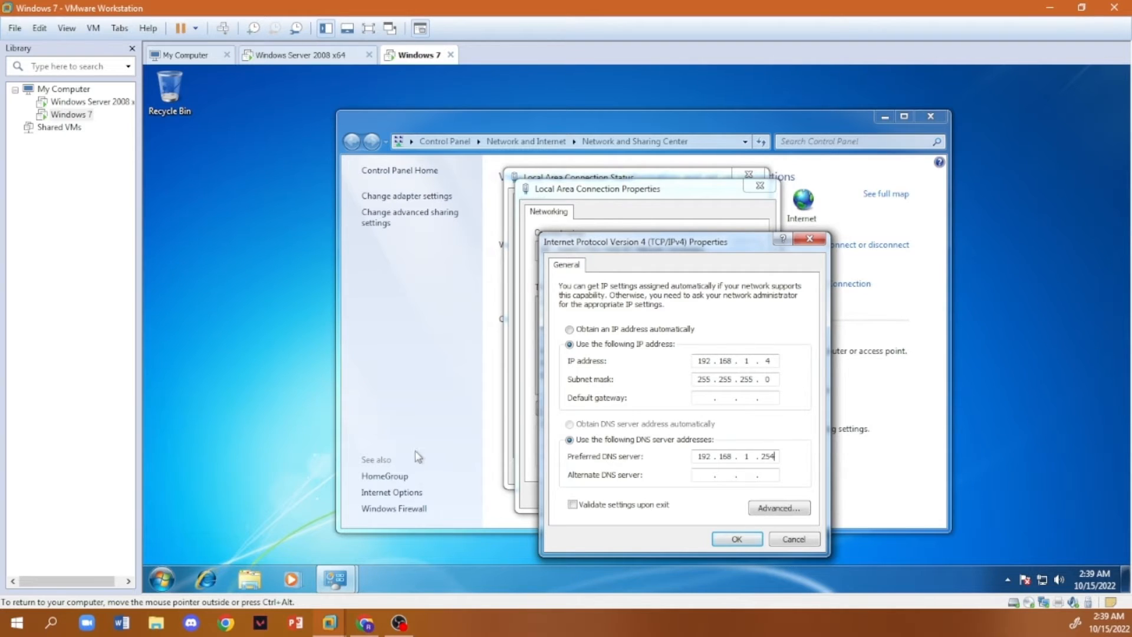
{"action": "left_click", "coordinate": [736, 539]}
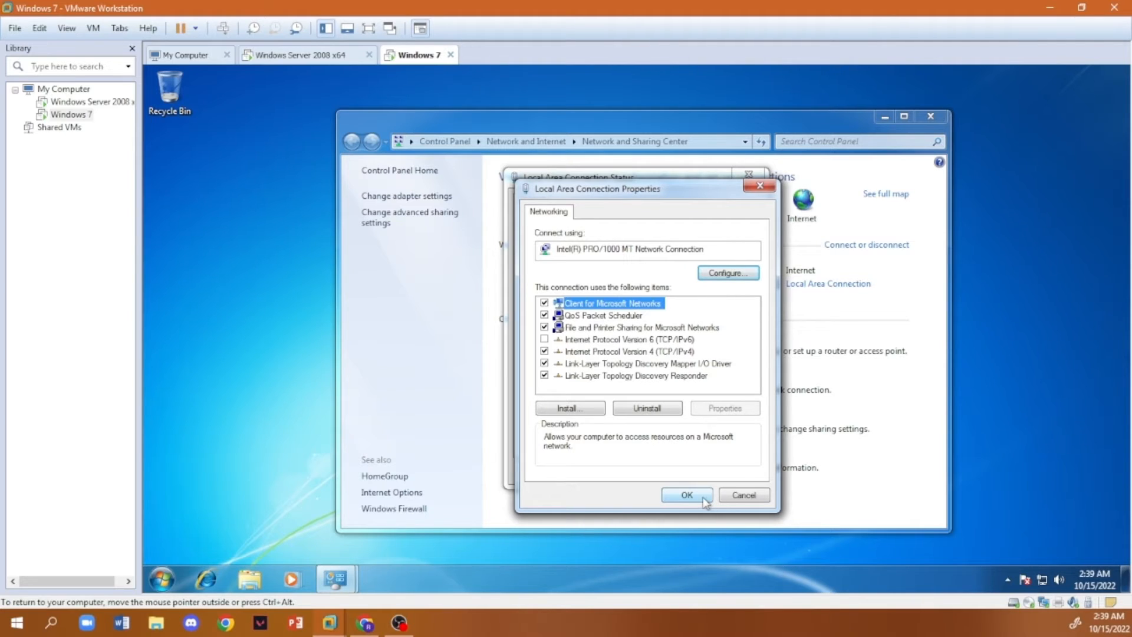
{"action": "left_click", "coordinate": [704, 497]}
{"action": "left_click", "coordinate": [726, 474]}
{"action": "left_click", "coordinate": [930, 116]}
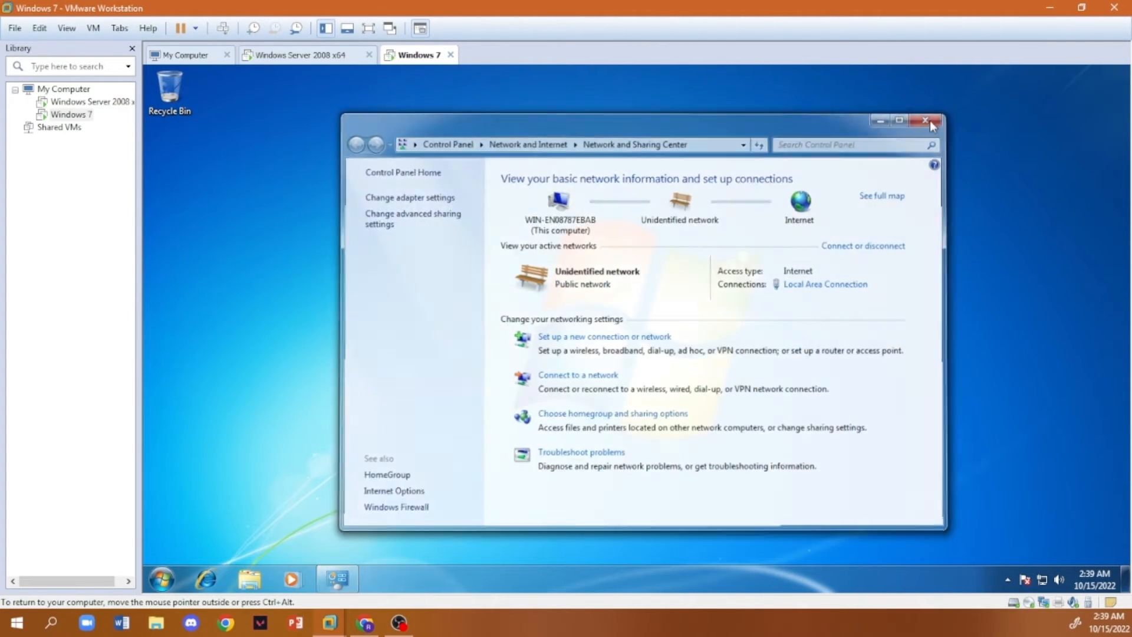
- Open the Network location in the file browser and turn on network discovery and file sharing for all public networks
{"action": "left_click", "coordinate": [161, 579]}
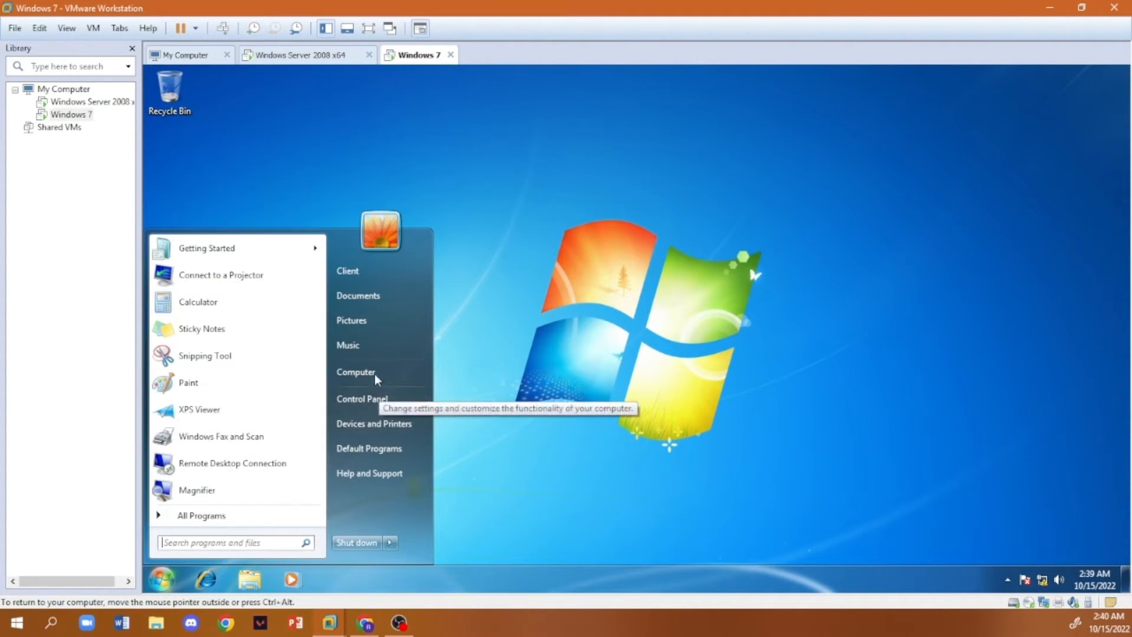
{"action": "left_click", "coordinate": [356, 376]}
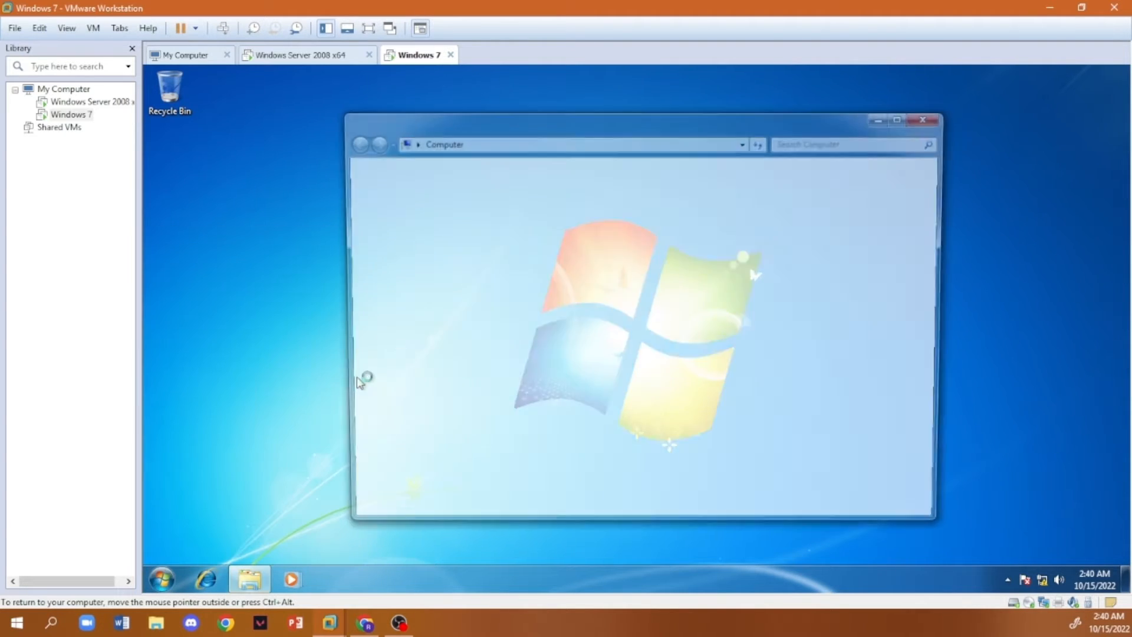
{"action": "left_click", "coordinate": [396, 389]}
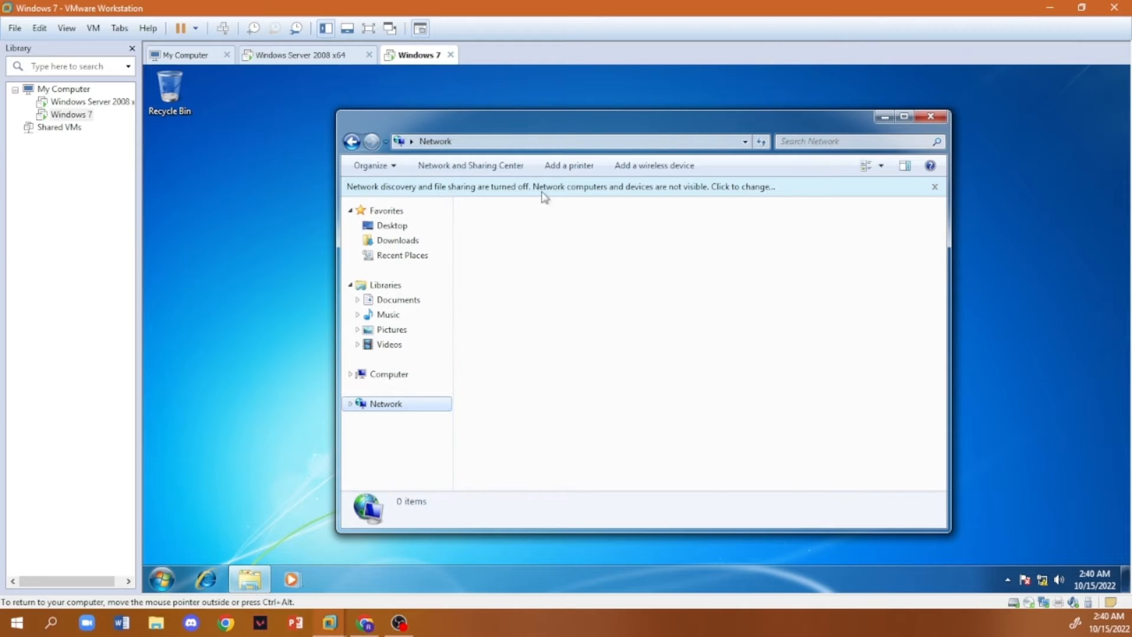
{"action": "left_click", "coordinate": [741, 189]}
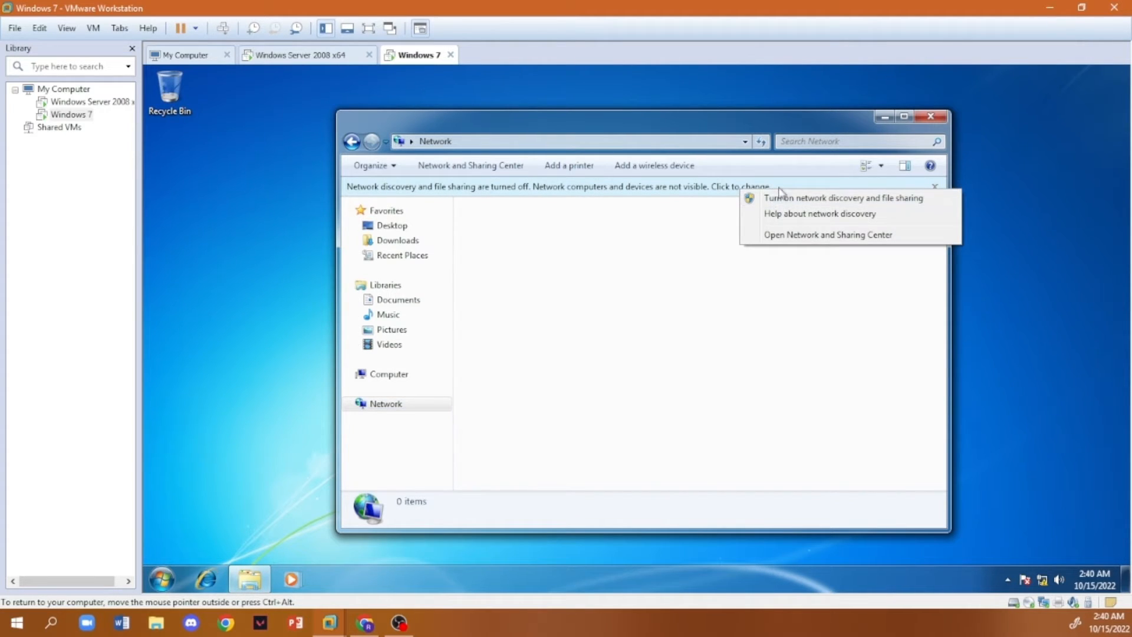
{"action": "left_click", "coordinate": [889, 199]}
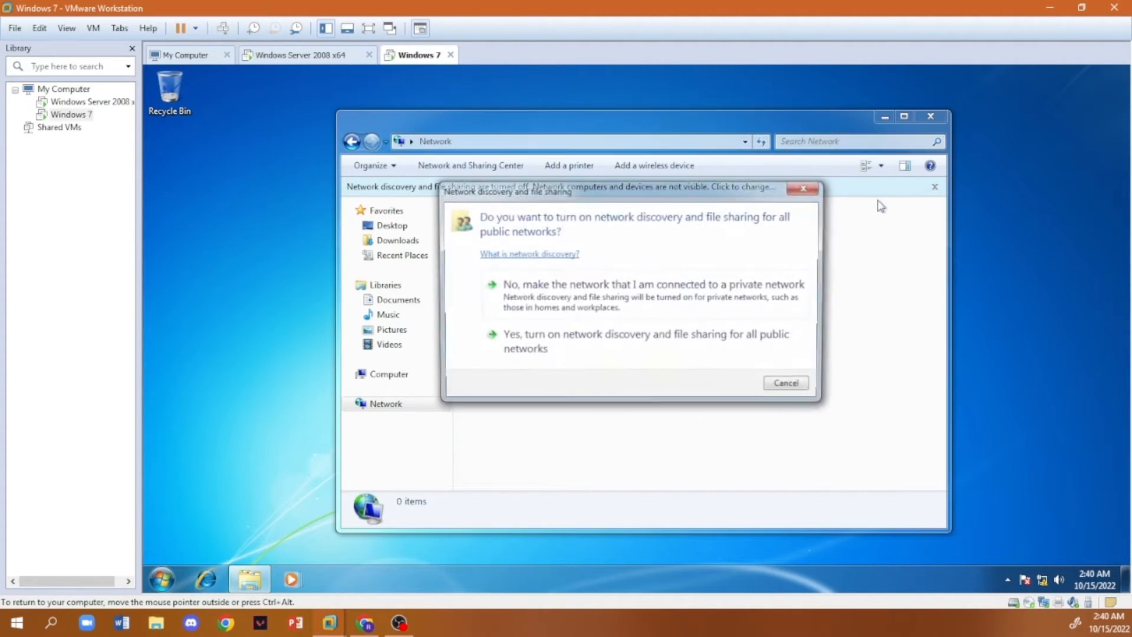
{"action": "left_click", "coordinate": [549, 346]}
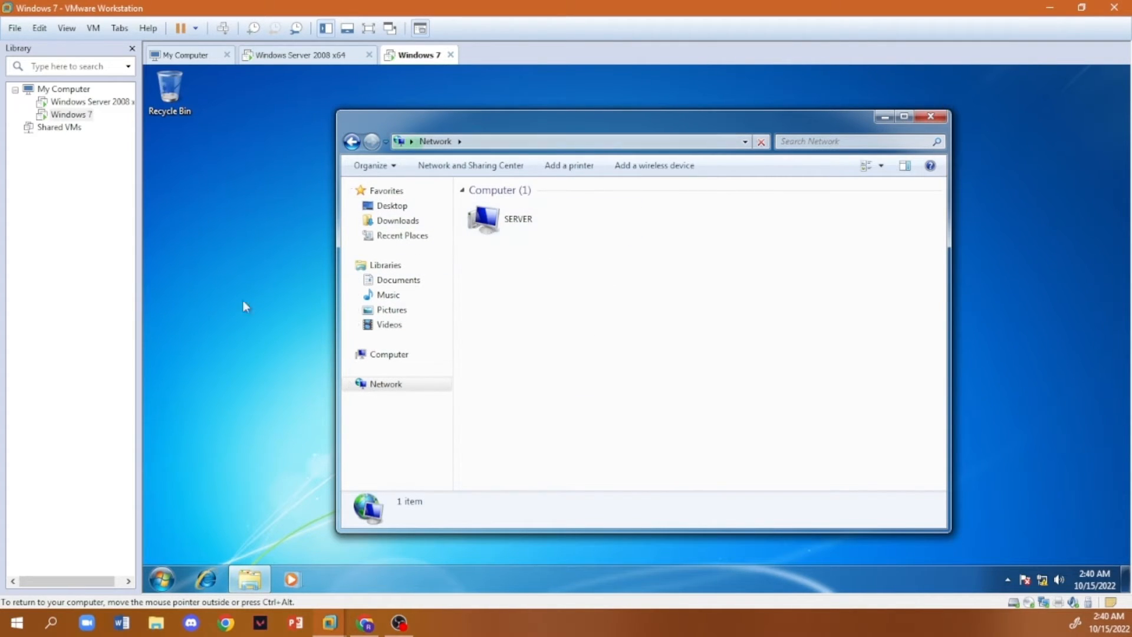
- Minimize the Network window and open the computer name and domain change settings from the Control Panel's System page
{"action": "left_click", "coordinate": [885, 116]}
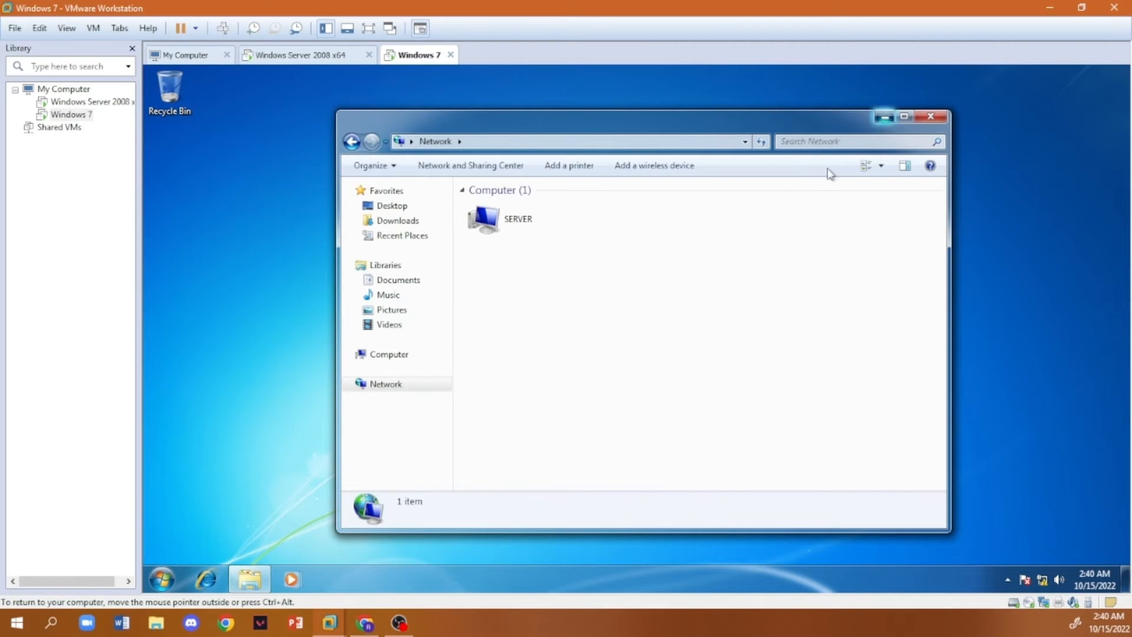
{"action": "key", "text": "super"}
{"action": "left_click", "coordinate": [391, 401]}
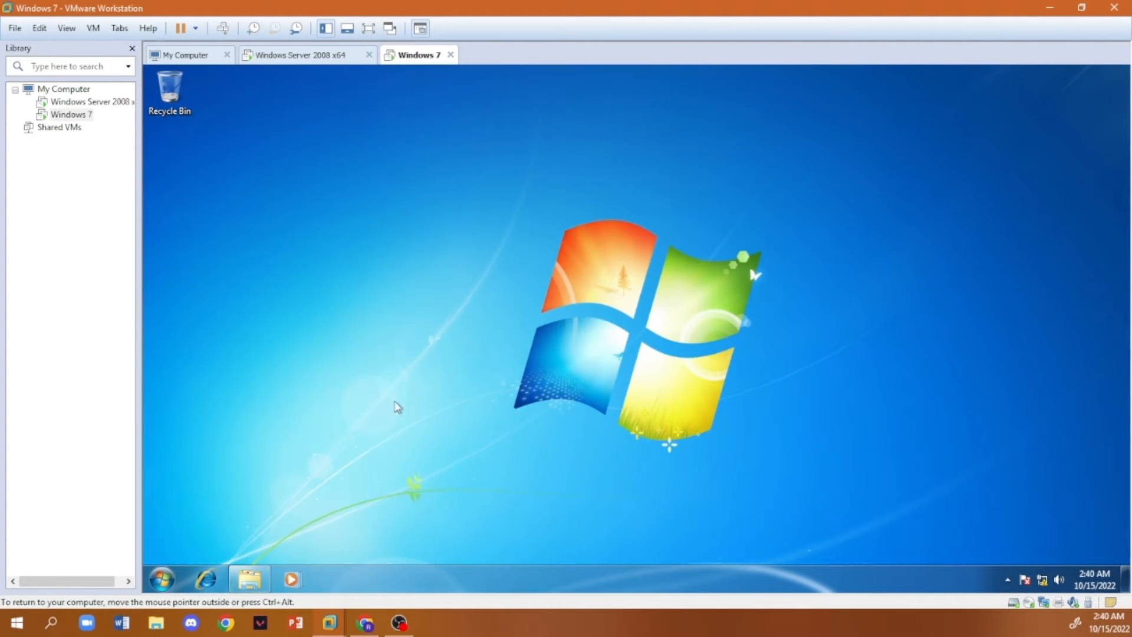
{"action": "left_click", "coordinate": [523, 235]}
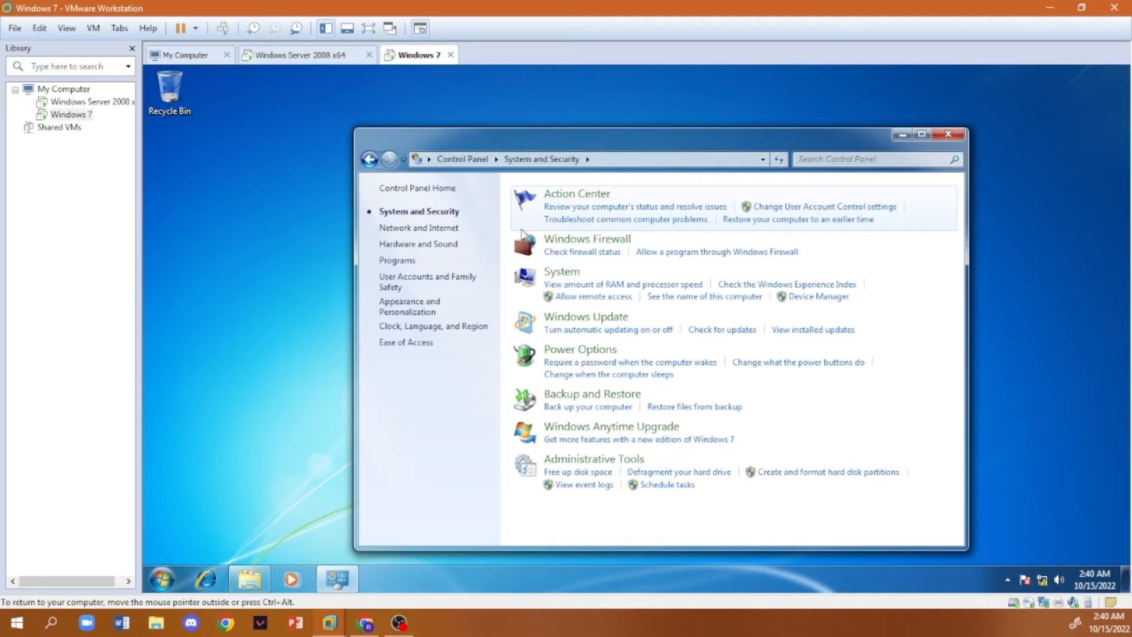
{"action": "left_click", "coordinate": [576, 276]}
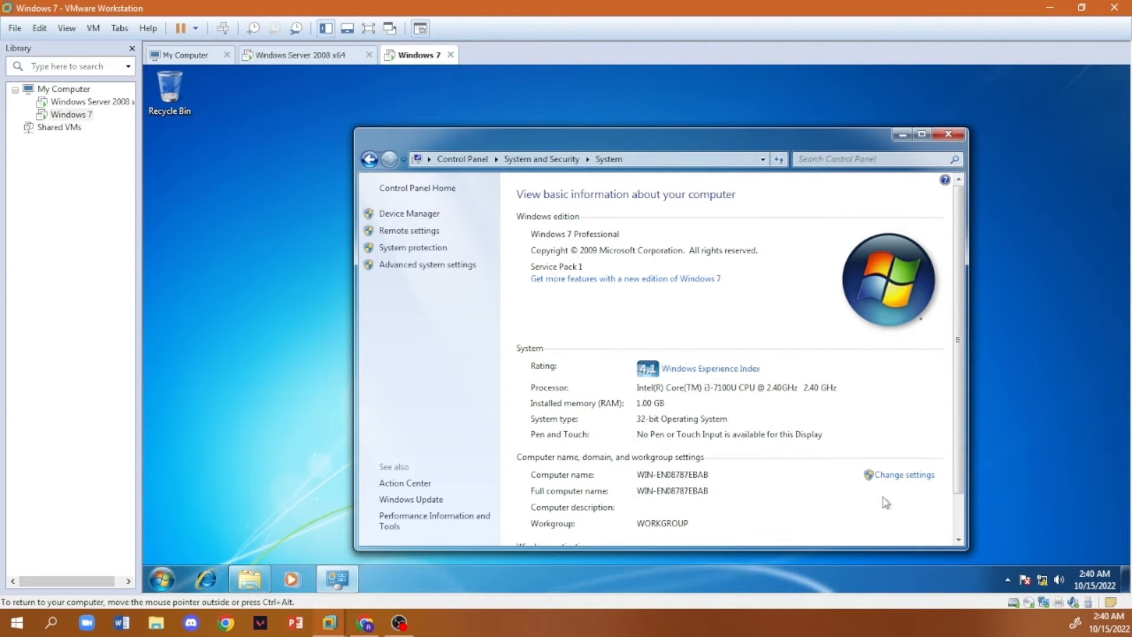
{"action": "left_click", "coordinate": [884, 478]}
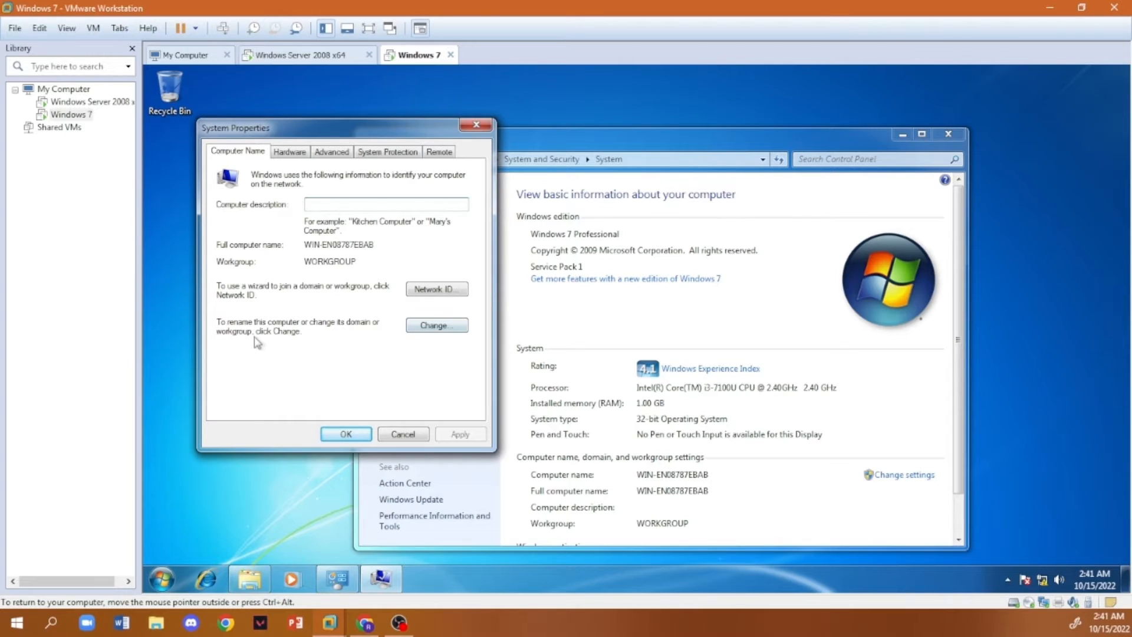
{"action": "left_click", "coordinate": [444, 330]}
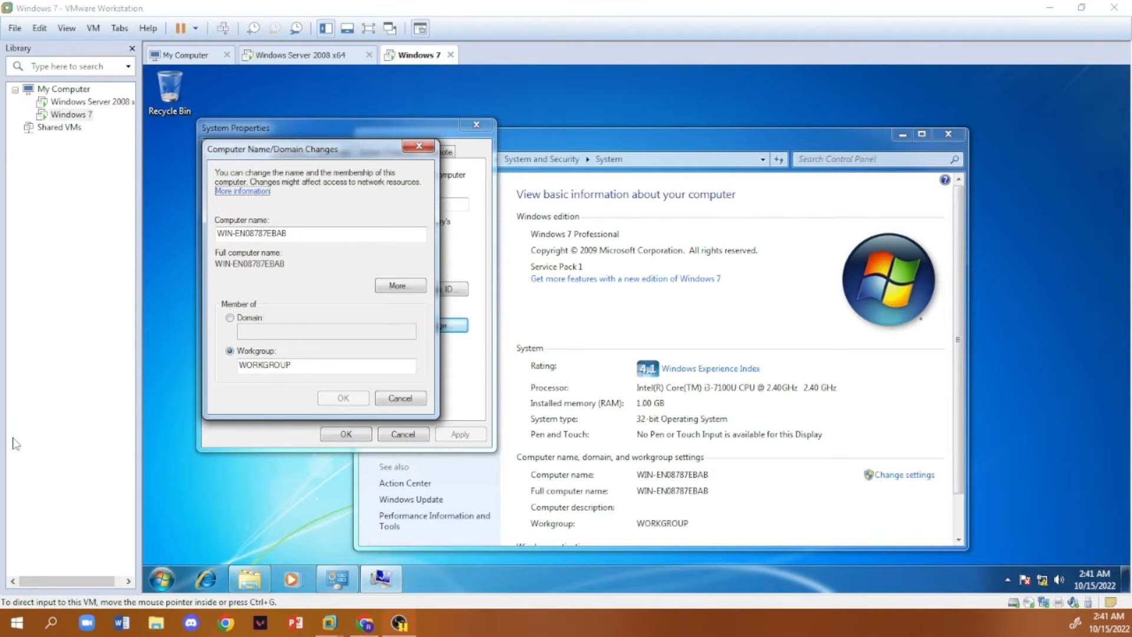
- Rename the computer to Client1 and submit its membership change from the workgroup to the domain mcs.net
{"action": "left_click_drag", "start_coordinate": [295, 235], "coordinate": [154, 252]}
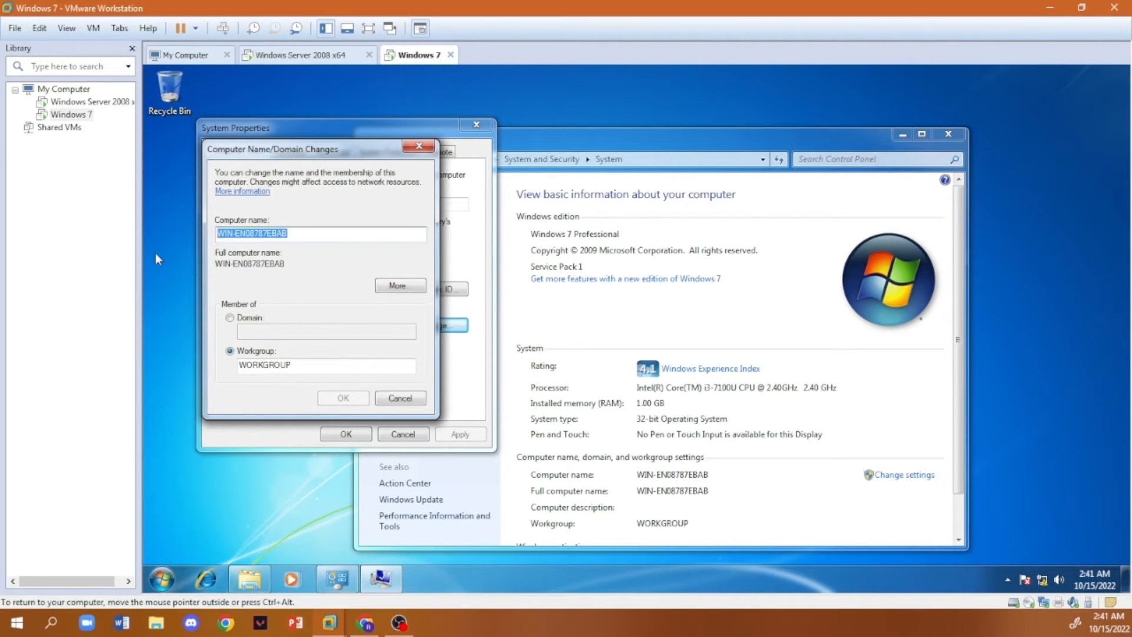
{"action": "type", "text": "Client1"}
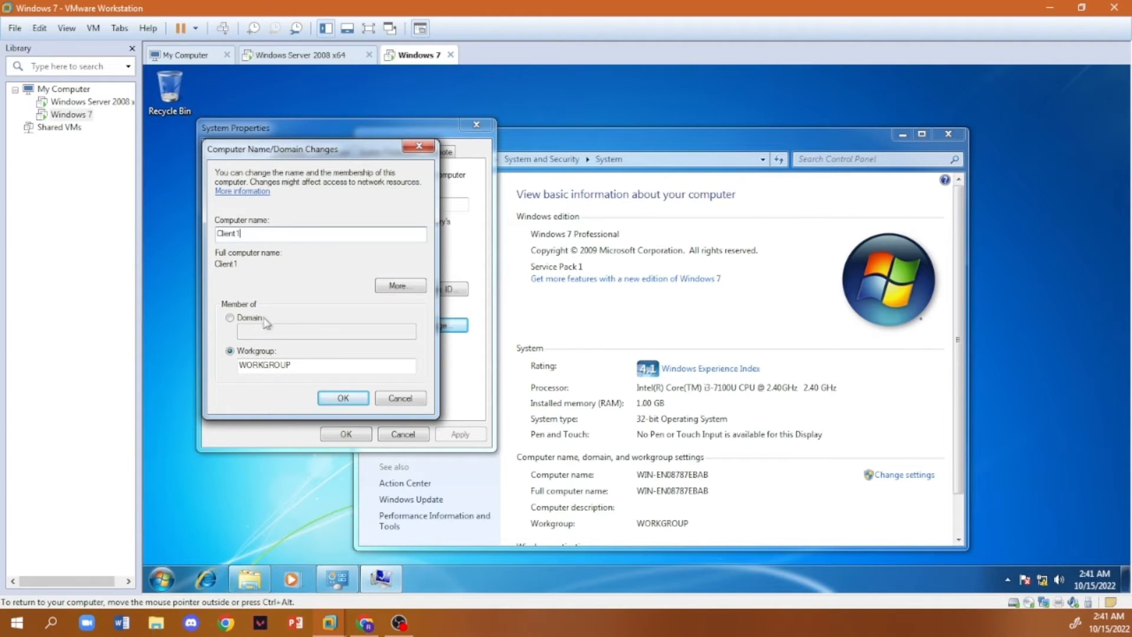
{"action": "left_click", "coordinate": [231, 318]}
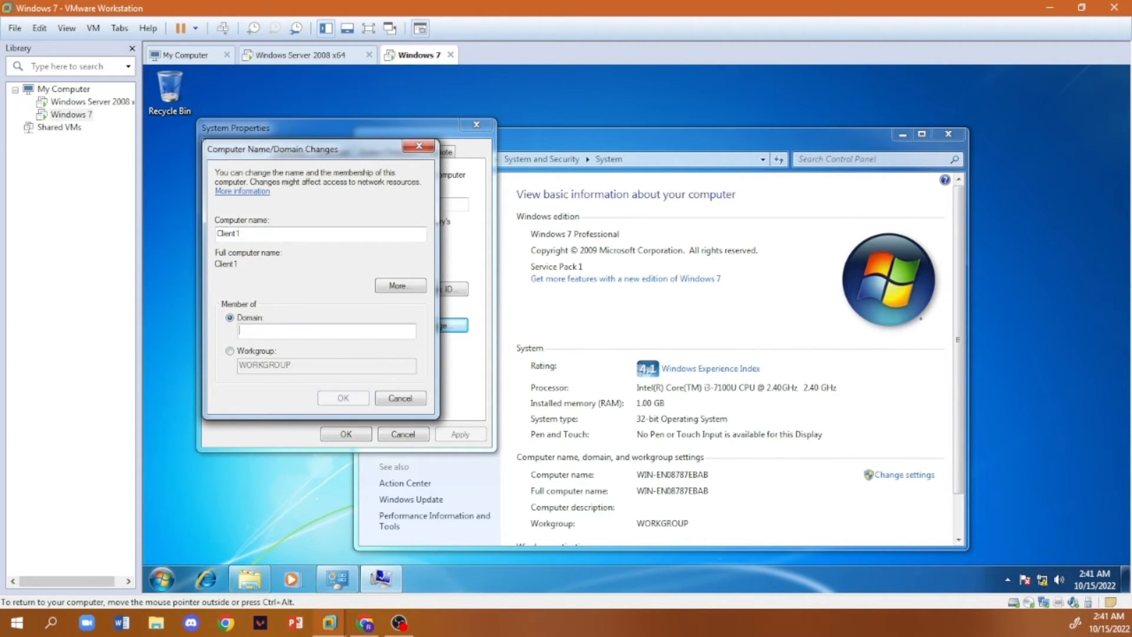
{"action": "type", "text": "mct"}
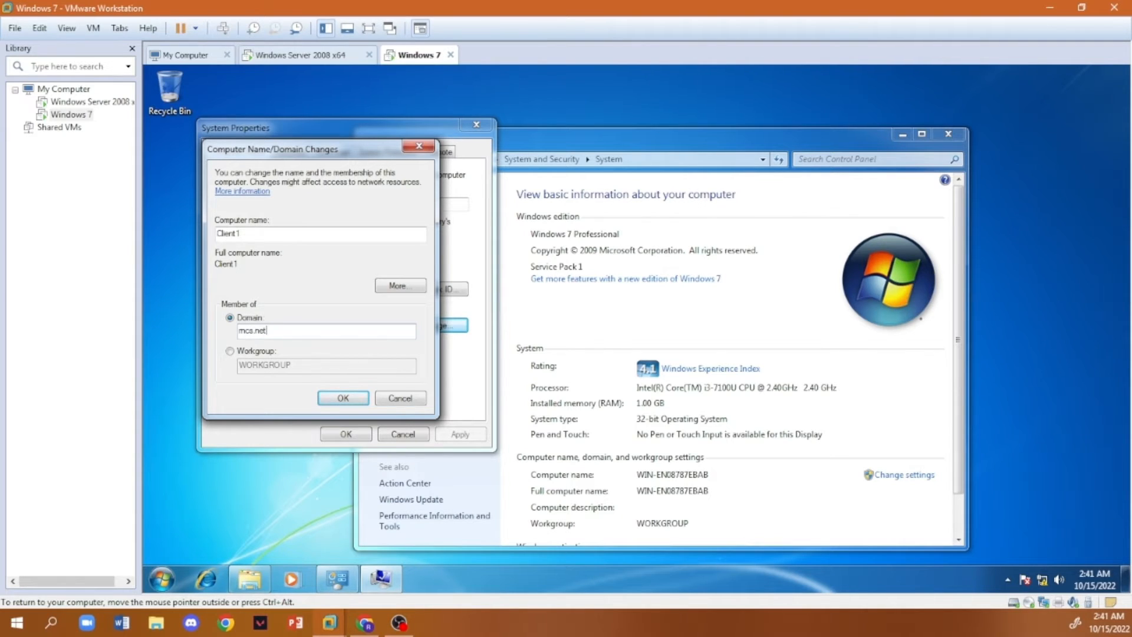
{"action": "left_click", "coordinate": [360, 398]}
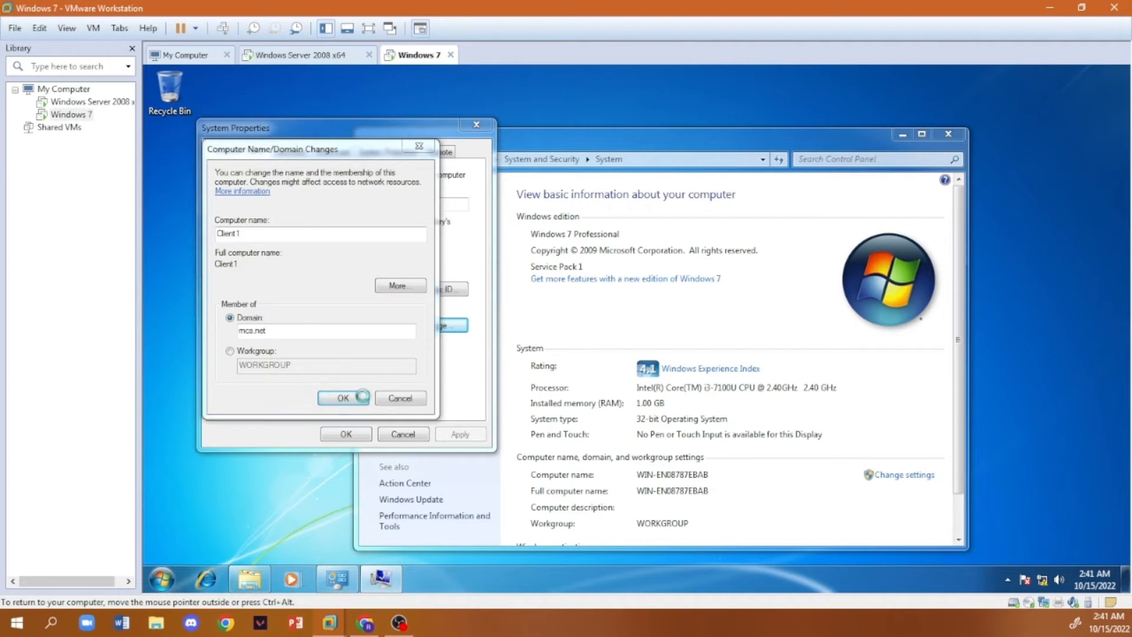
- Authorize the domain join with the Administrator account and its password
{"action": "type", "text": "A"}
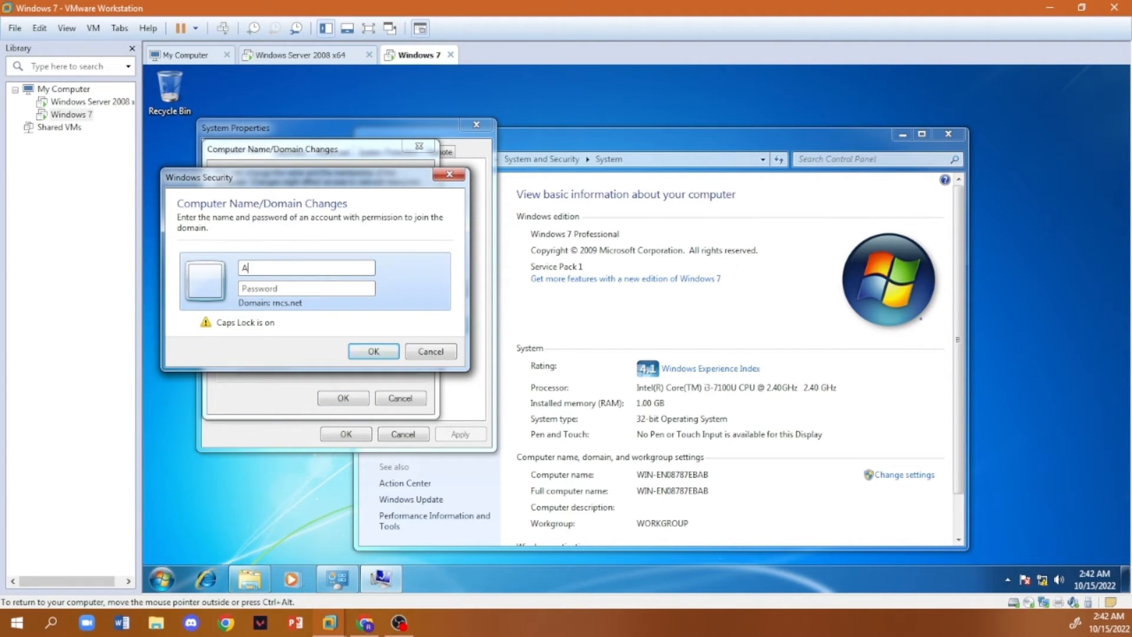
{"action": "key", "text": "Caps_Lock"}
{"action": "type", "text": "dministrator"}
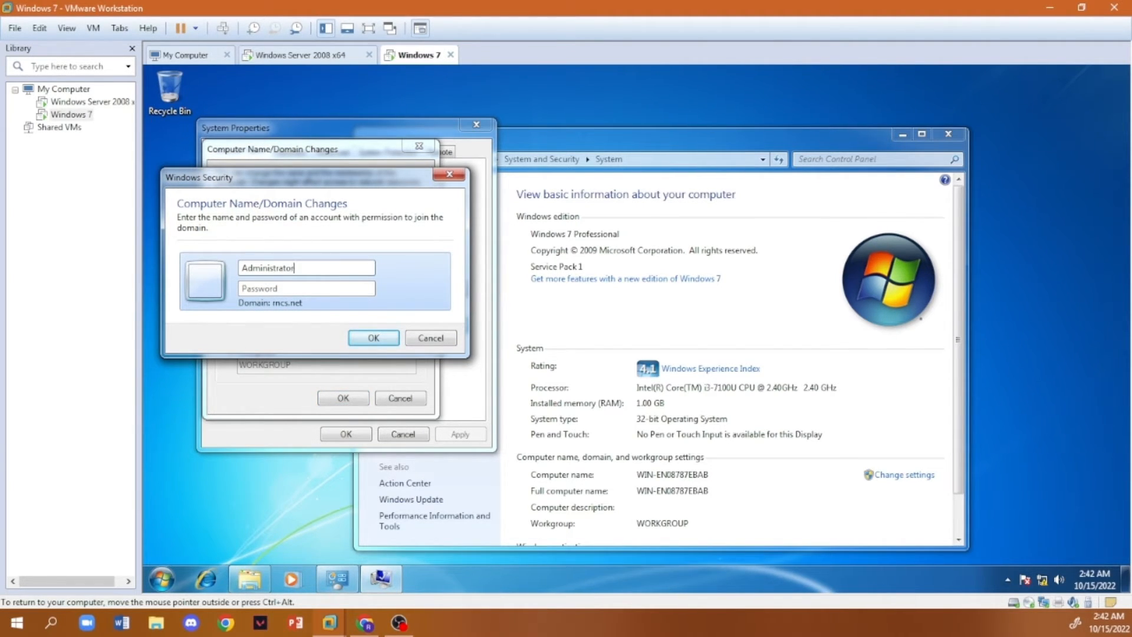
{"action": "left_click", "coordinate": [290, 288]}
{"action": "type", "text": "•••••"}
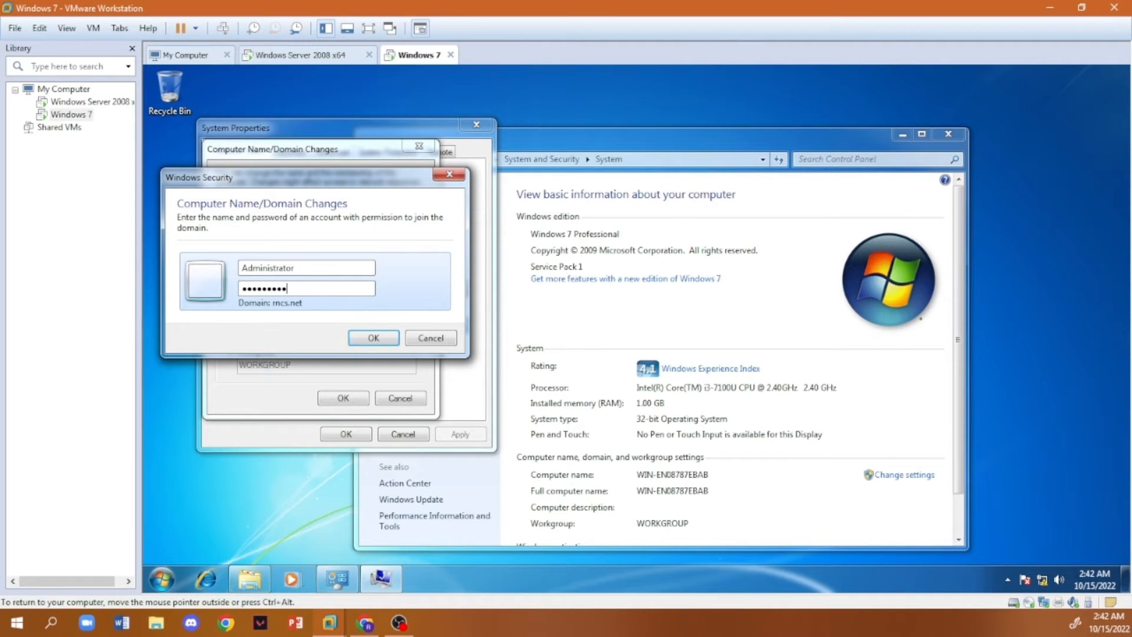
{"action": "left_click", "coordinate": [361, 338]}
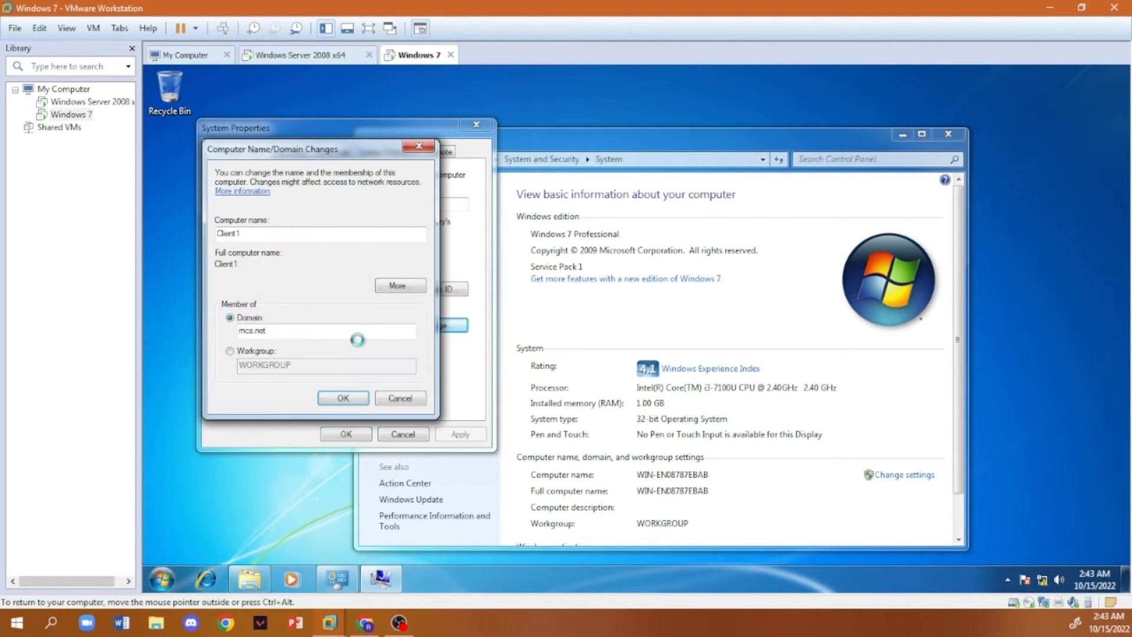
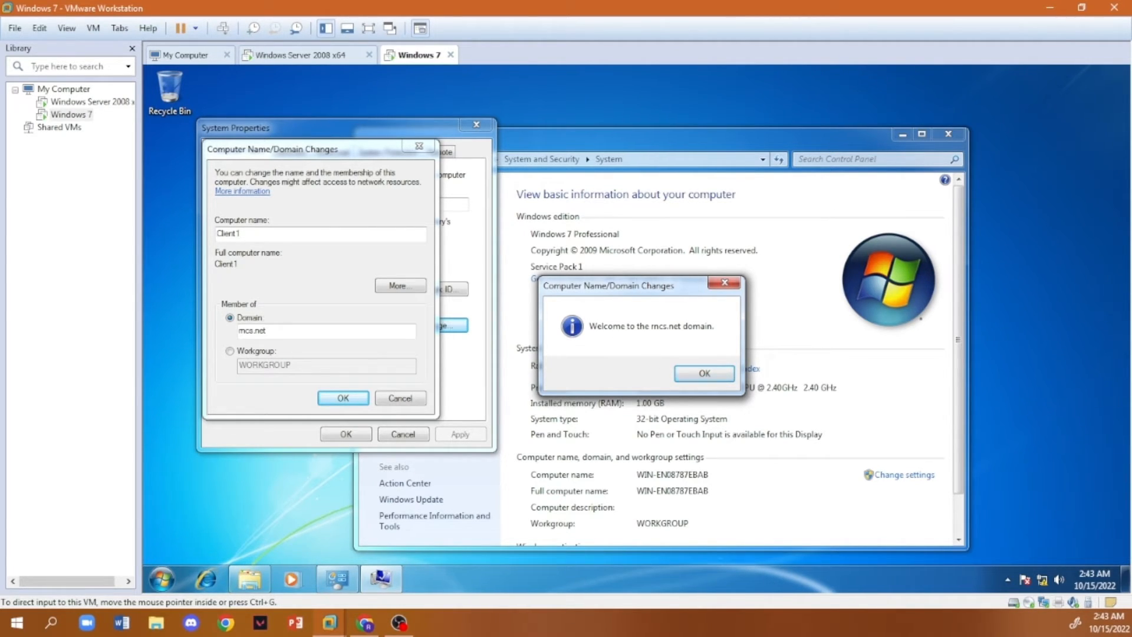
- Acknowledge the domain welcome and restart notices, close System Properties and restart the Windows 7 client
{"action": "key", "text": "Return"}
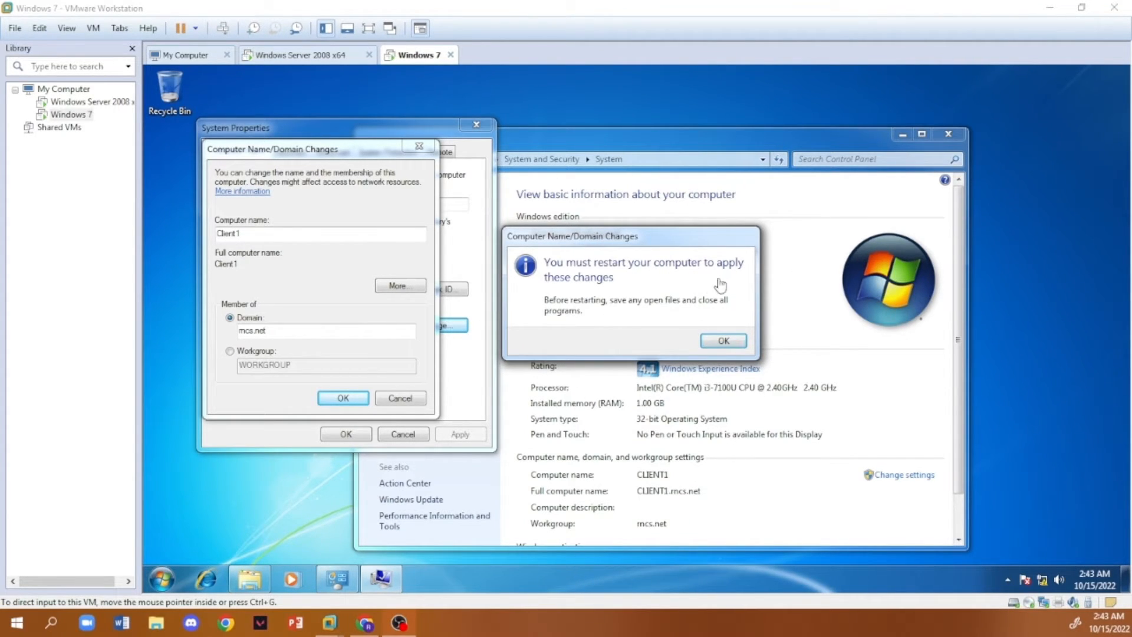
{"action": "left_click", "coordinate": [732, 344]}
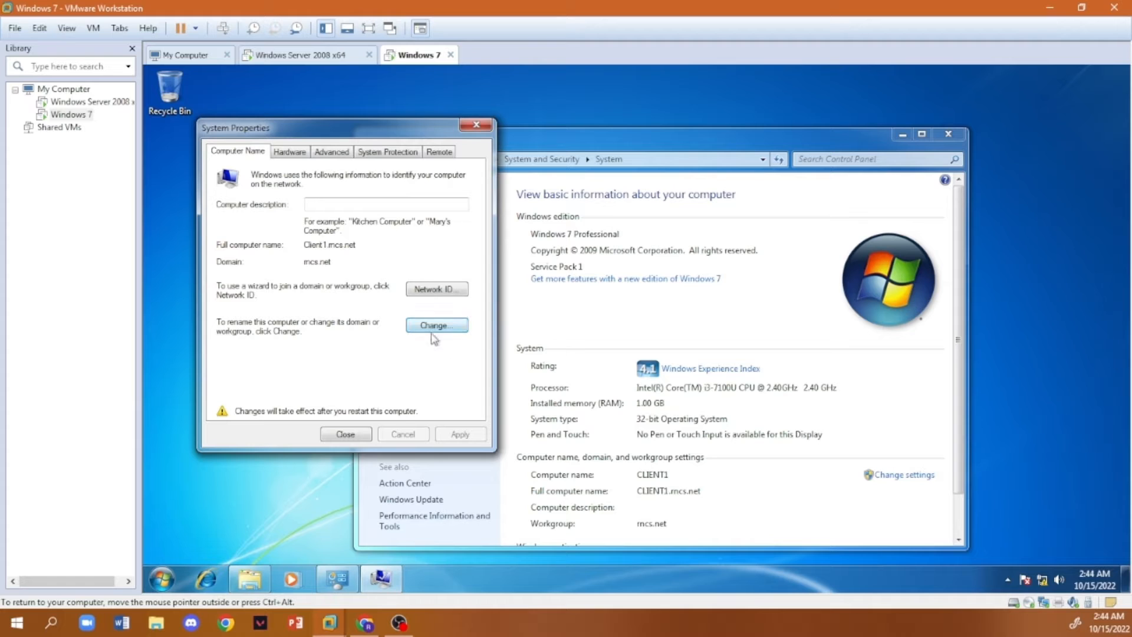
{"action": "left_click", "coordinate": [345, 435]}
{"action": "left_click", "coordinate": [641, 335]}
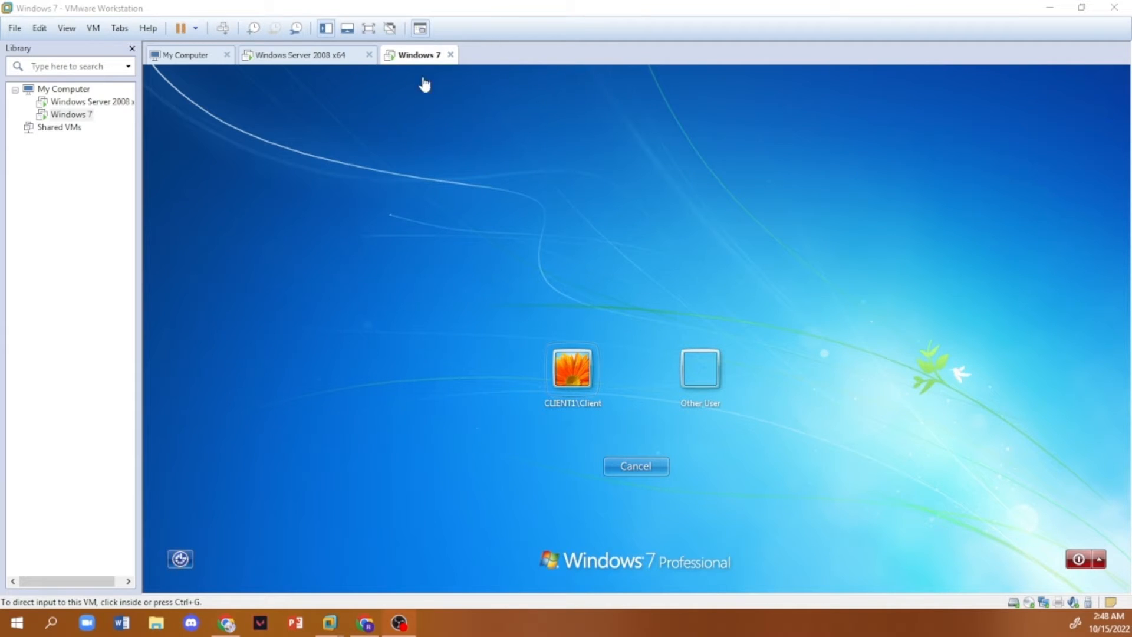
- Log on to the domain from the Windows 7 client as User1 with the account password and accept the VMware Tools log-off request
{"action": "left_click", "coordinate": [700, 367]}
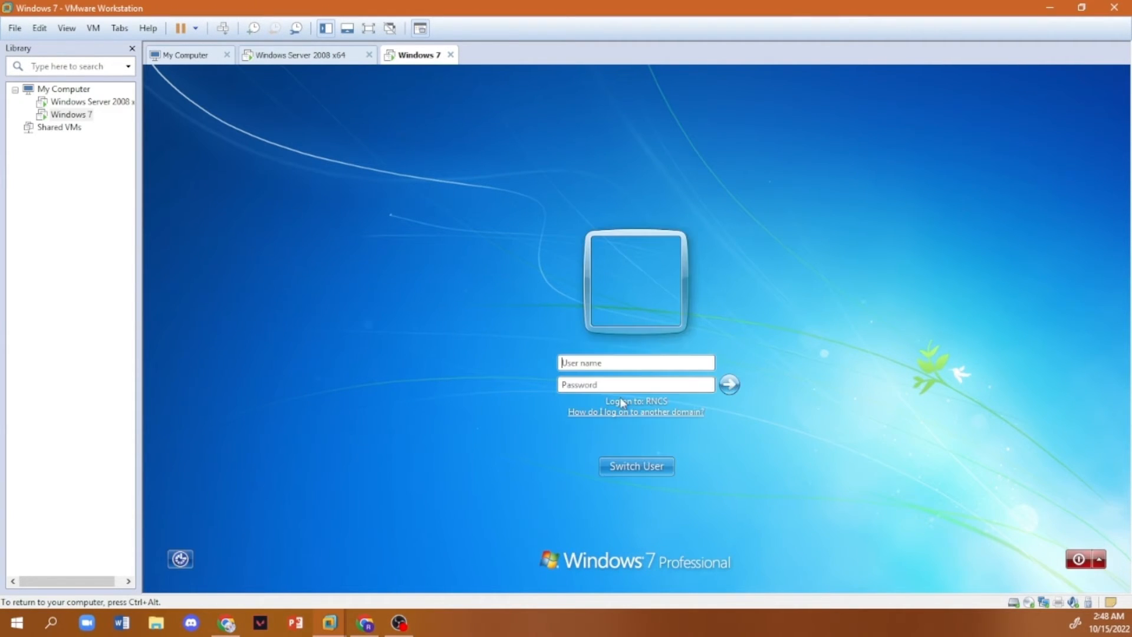
{"action": "left_click", "coordinate": [262, 56]}
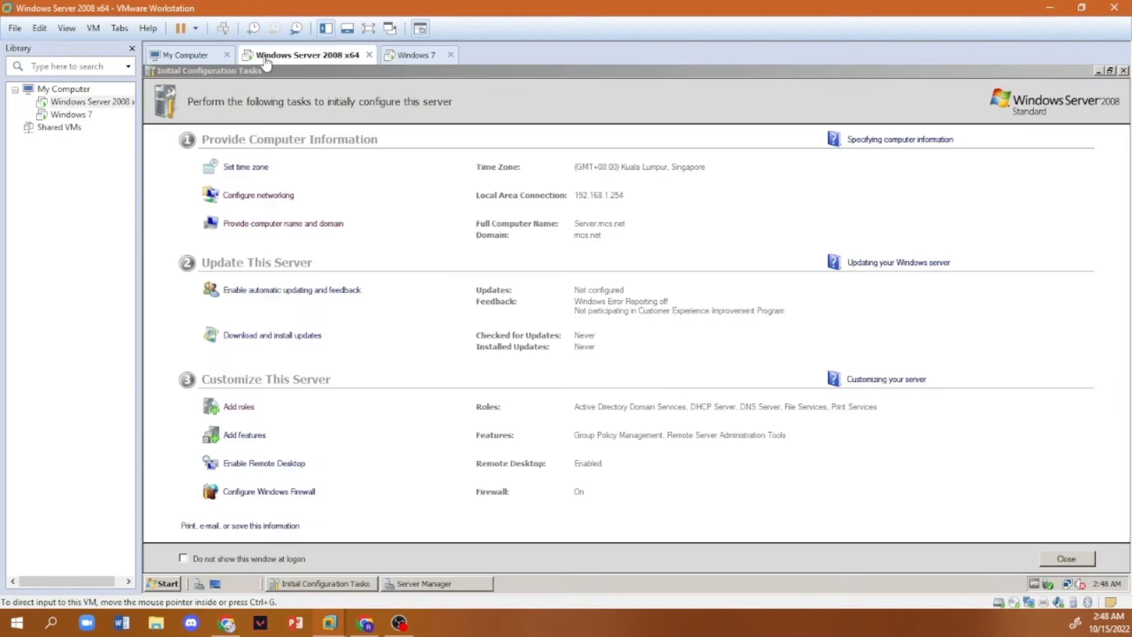
{"action": "left_click", "coordinate": [413, 55]}
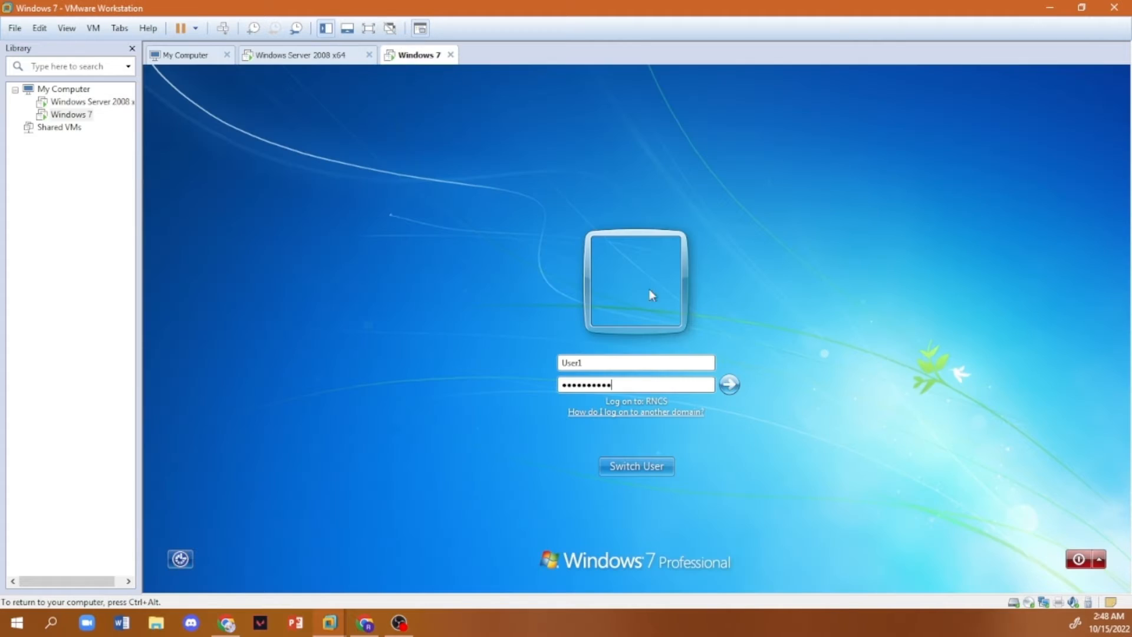
{"action": "left_click", "coordinate": [729, 385]}
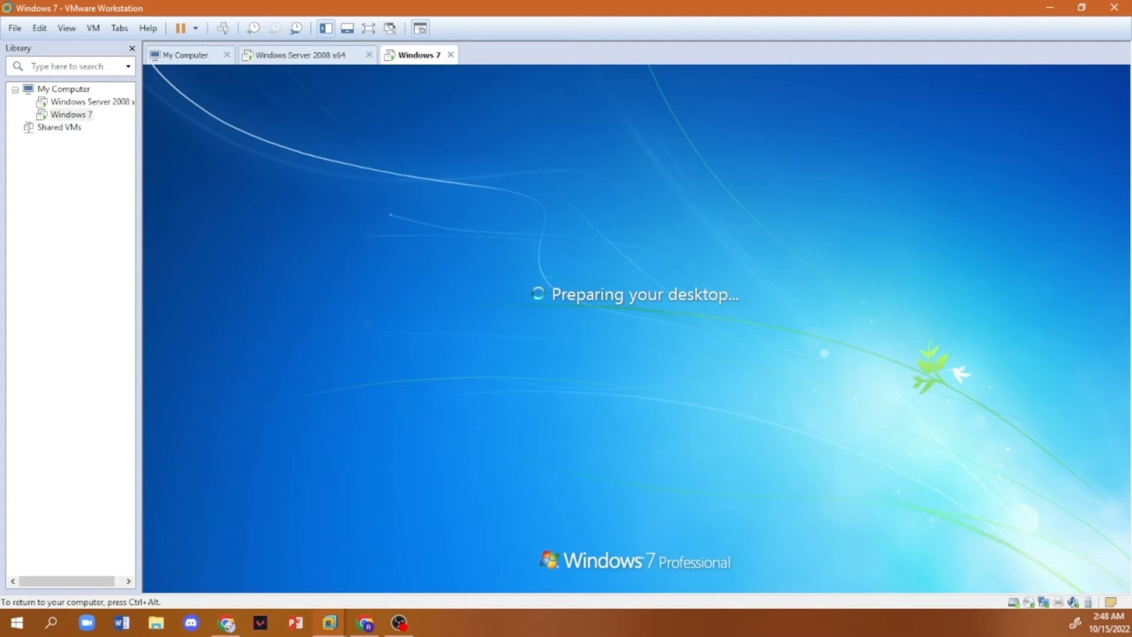
{"action": "key", "text": "ctrl+alt"}
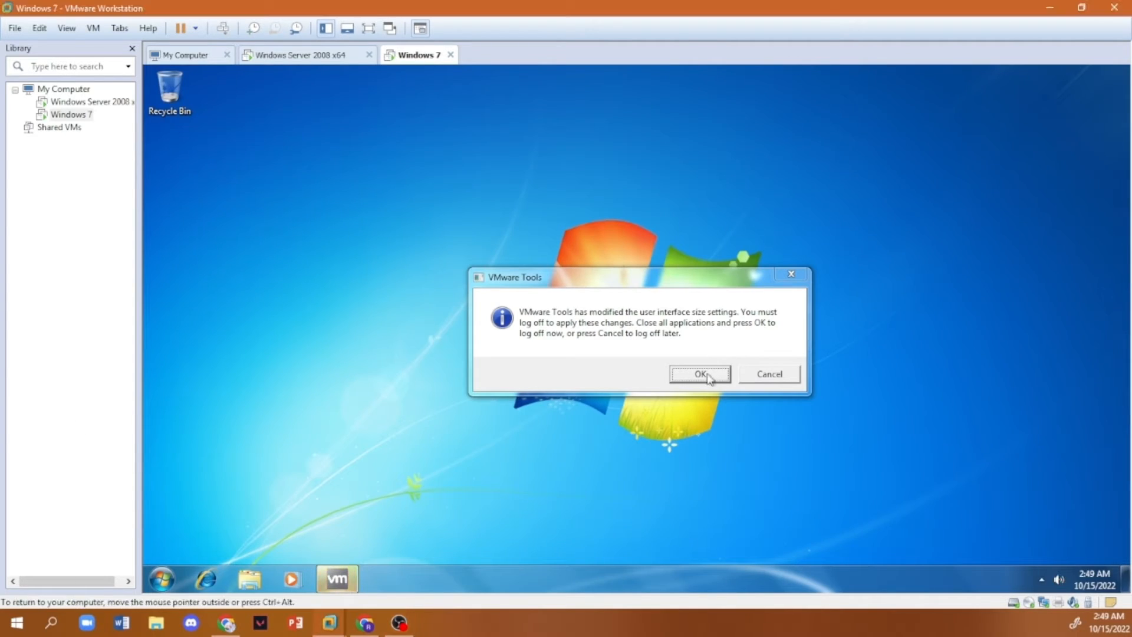
{"action": "left_click", "coordinate": [701, 375]}
- On the Windows Server 2008 machine, open User1's Desktop folder inside Redirection Folder on New Volume (R:)
{"action": "left_click", "coordinate": [299, 56]}
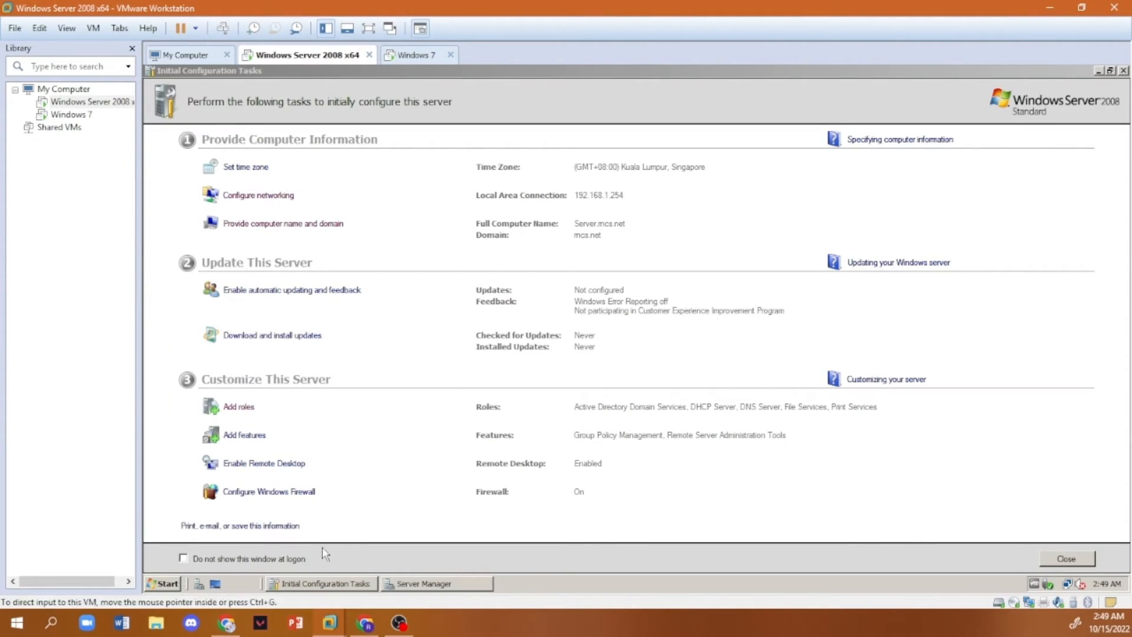
{"action": "left_click", "coordinate": [165, 584]}
{"action": "left_click", "coordinate": [361, 334]}
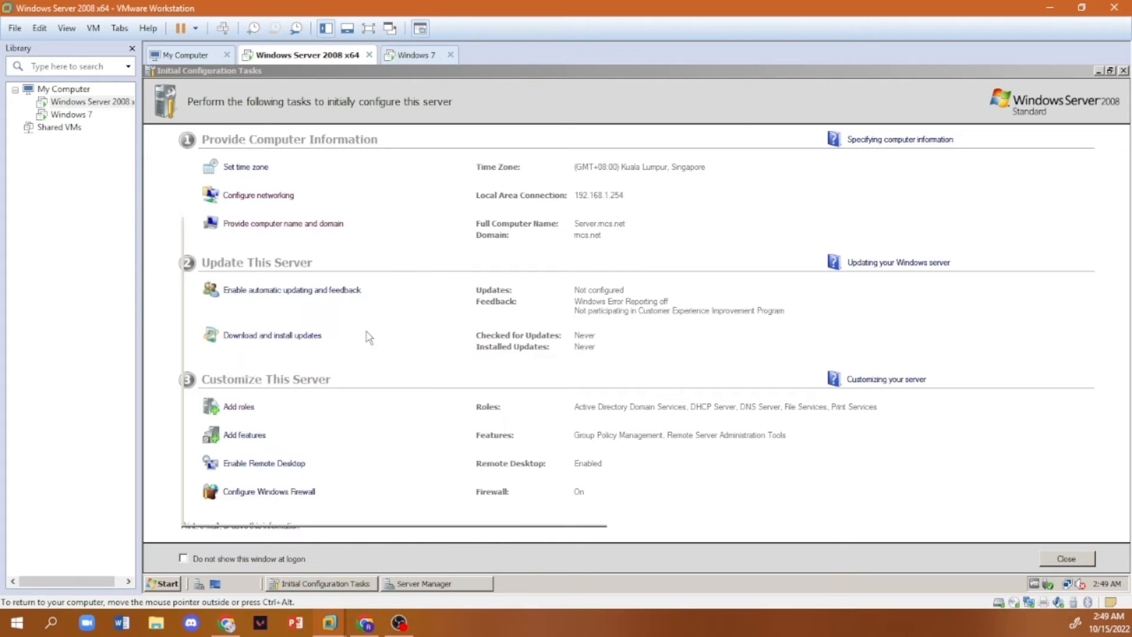
{"action": "double_click", "coordinate": [347, 236]}
{"action": "double_click", "coordinate": [348, 200]}
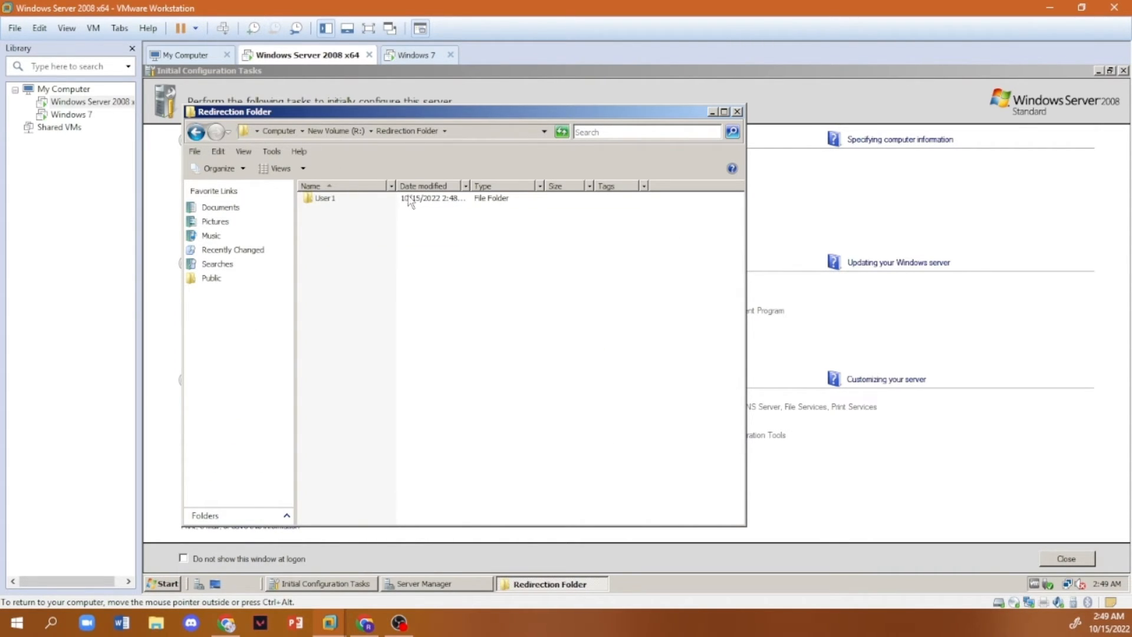
{"action": "double_click", "coordinate": [320, 200]}
{"action": "double_click", "coordinate": [323, 199]}
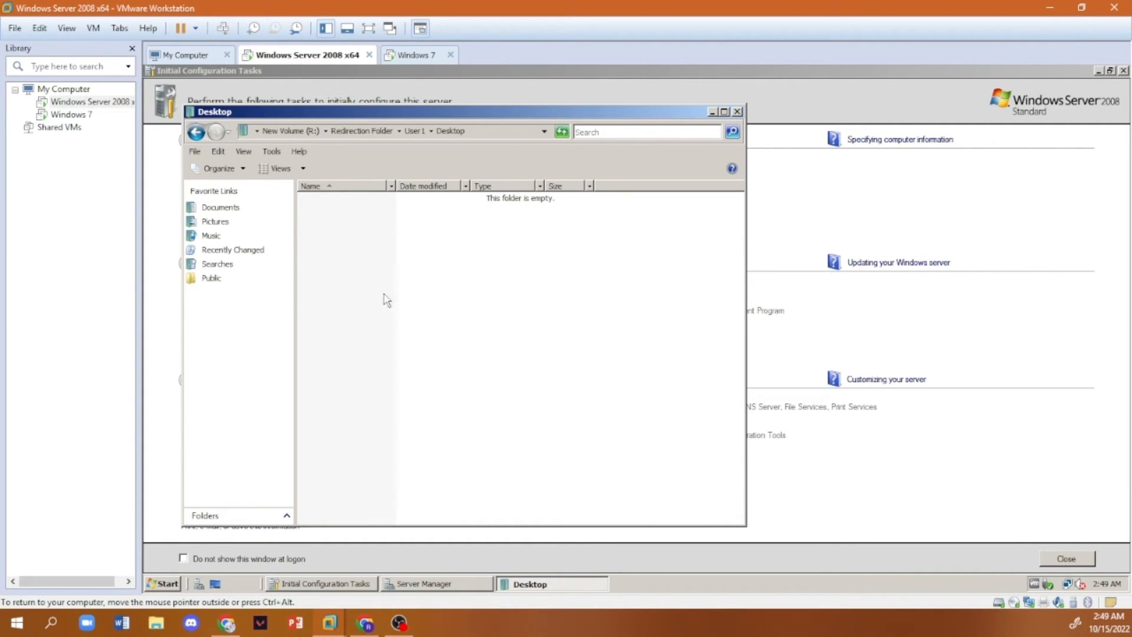
- Create a folder named with a first name on the Windows 7 desktop, place it below the Recycle Bin, and check the server's redirected Desktop folder
{"action": "left_click", "coordinate": [410, 59]}
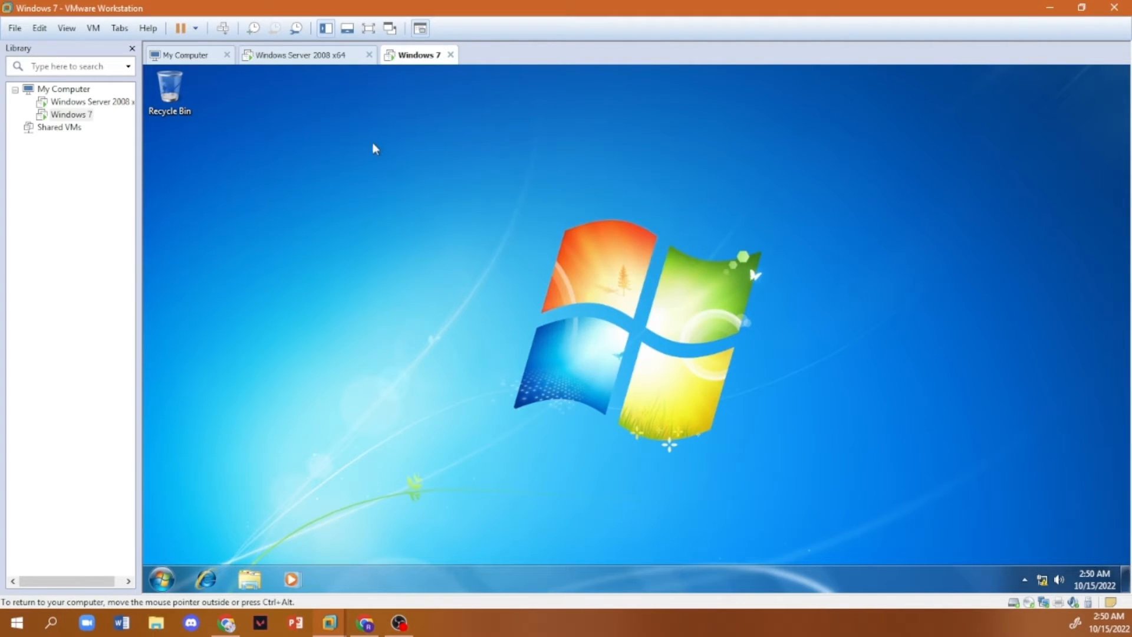
{"action": "right_click", "coordinate": [370, 141]}
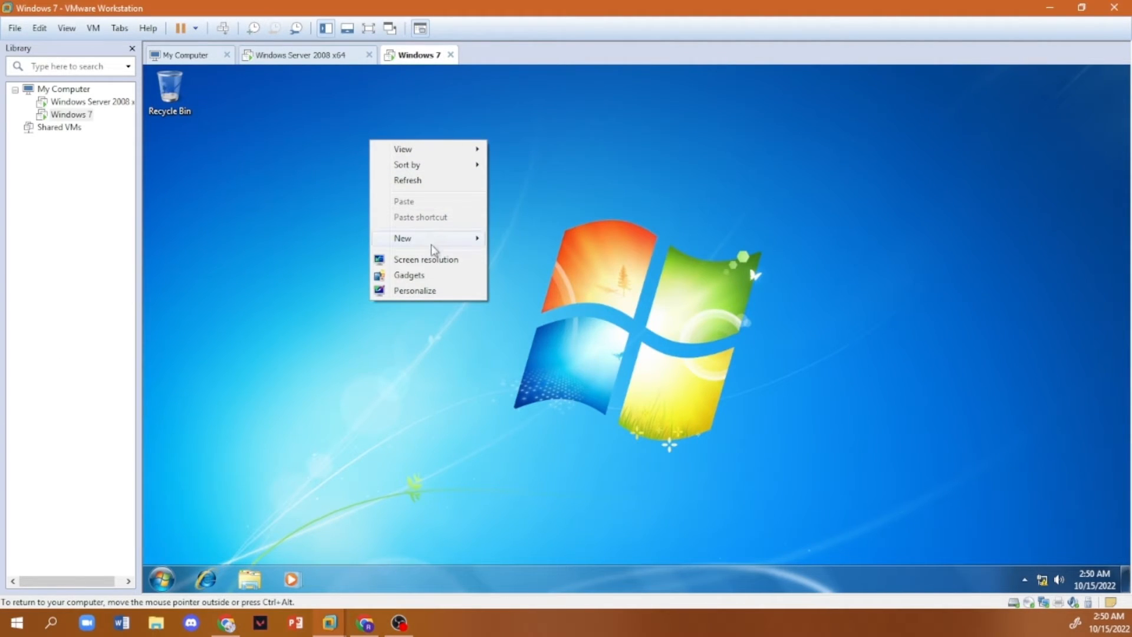
{"action": "mouse_move", "coordinate": [430, 242]}
{"action": "left_click", "coordinate": [562, 243]}
{"action": "type", "text": "Rona"}
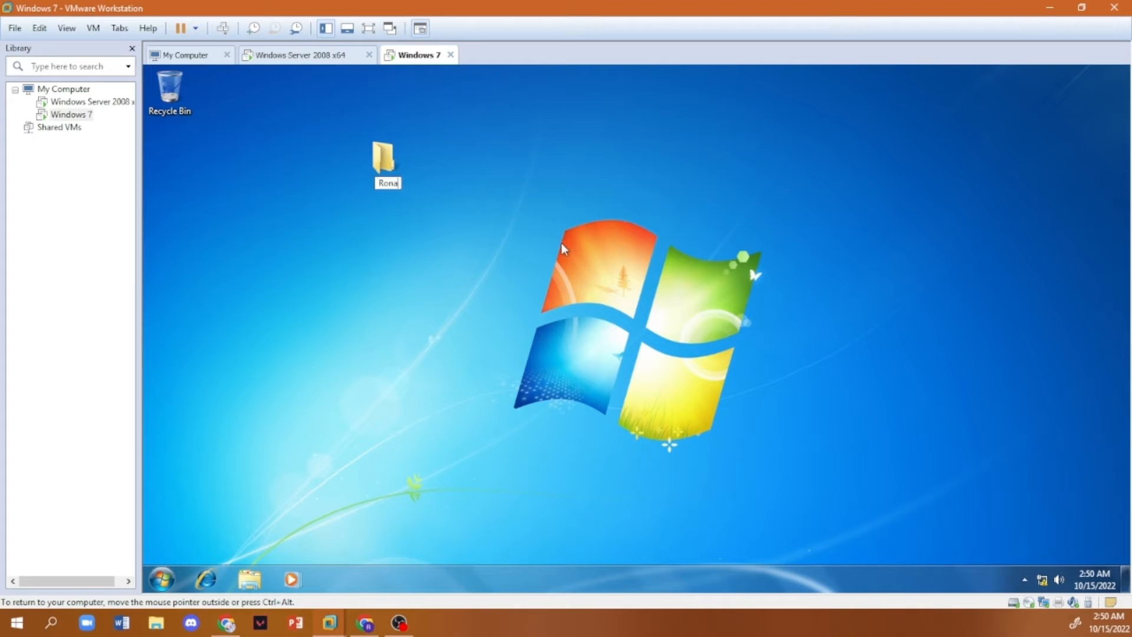
{"action": "type", "text": "ldo"}
{"action": "key", "text": "Return"}
{"action": "left_click_drag", "start_coordinate": [389, 158], "coordinate": [190, 155]}
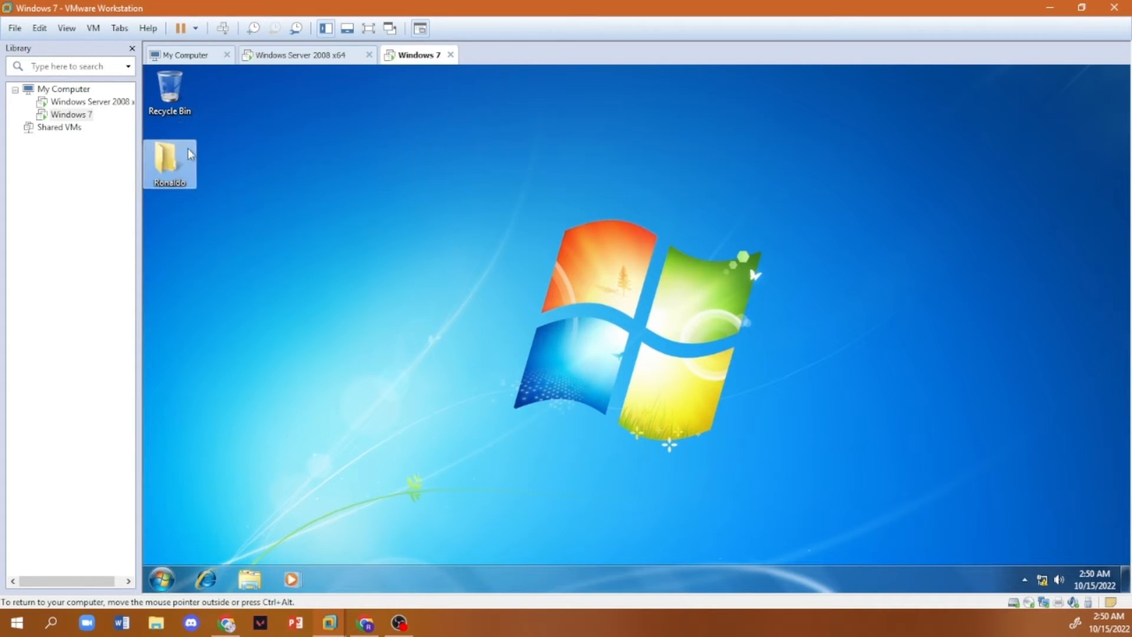
{"action": "left_click", "coordinate": [333, 56]}
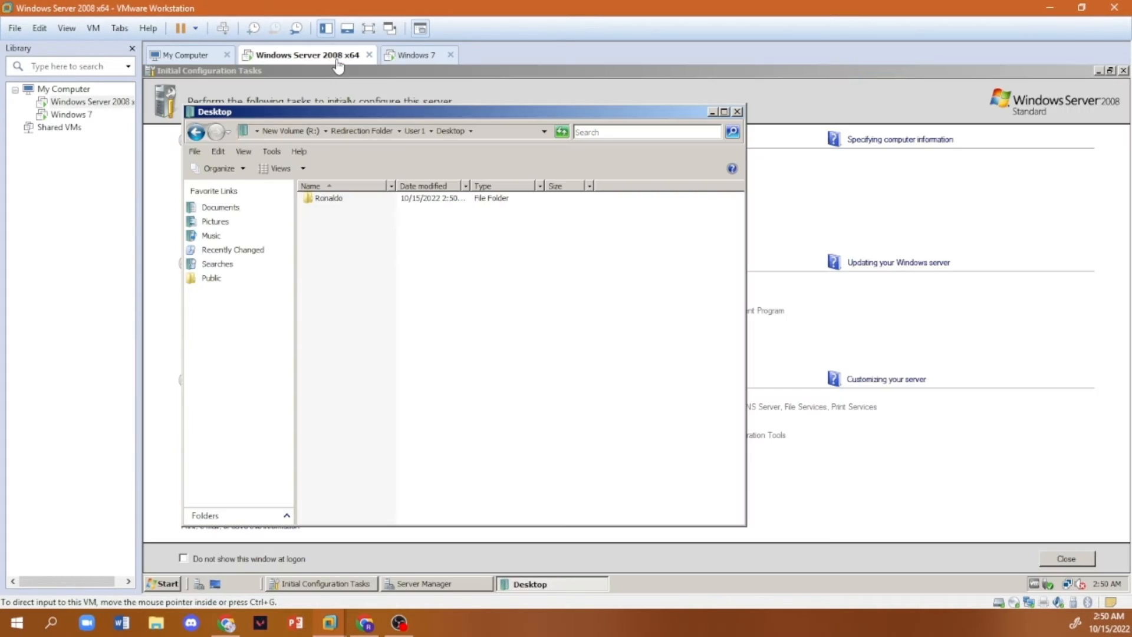
- Add a second first-name folder to the Windows 7 desktop below the existing one, check it on the server and return to New Volume (R:)
{"action": "left_click", "coordinate": [415, 56]}
{"action": "right_click", "coordinate": [384, 232]}
{"action": "mouse_move", "coordinate": [458, 347]}
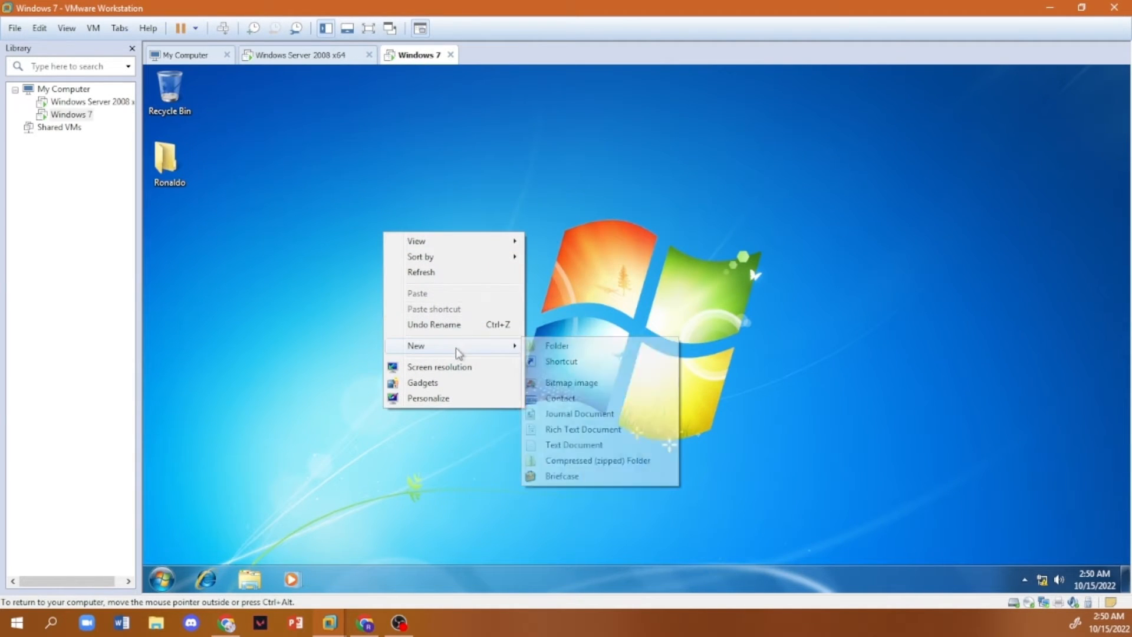
{"action": "left_click", "coordinate": [580, 348]}
{"action": "type", "text": "Neil"}
{"action": "key", "text": "Return"}
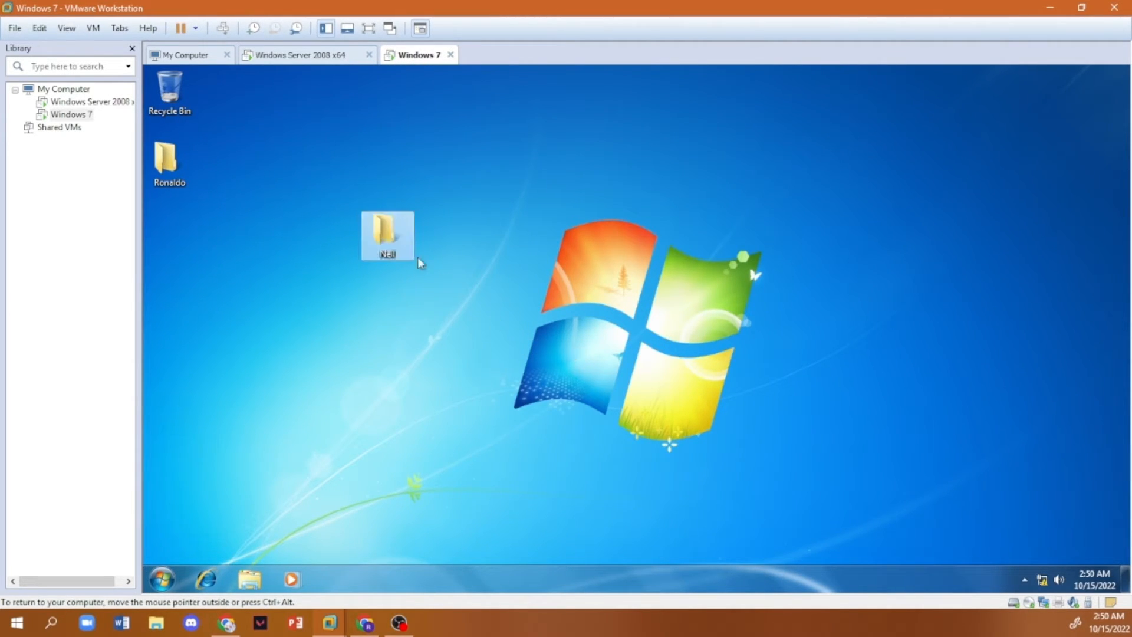
{"action": "left_click_drag", "start_coordinate": [384, 231], "coordinate": [165, 235]}
{"action": "left_click", "coordinate": [321, 56]}
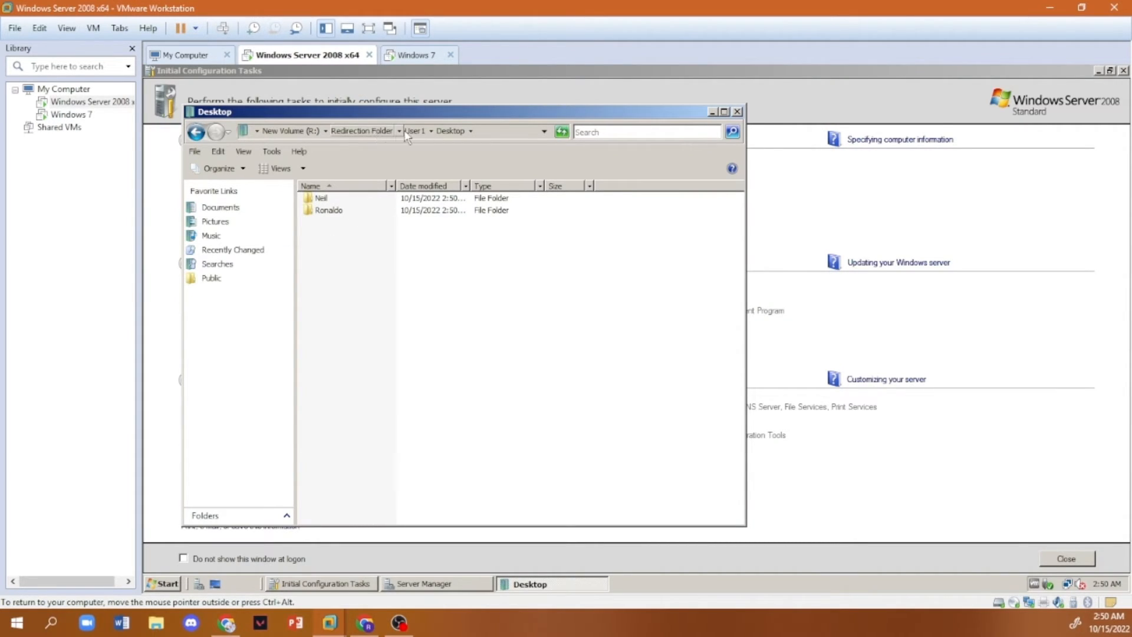
{"action": "left_click", "coordinate": [295, 131]}
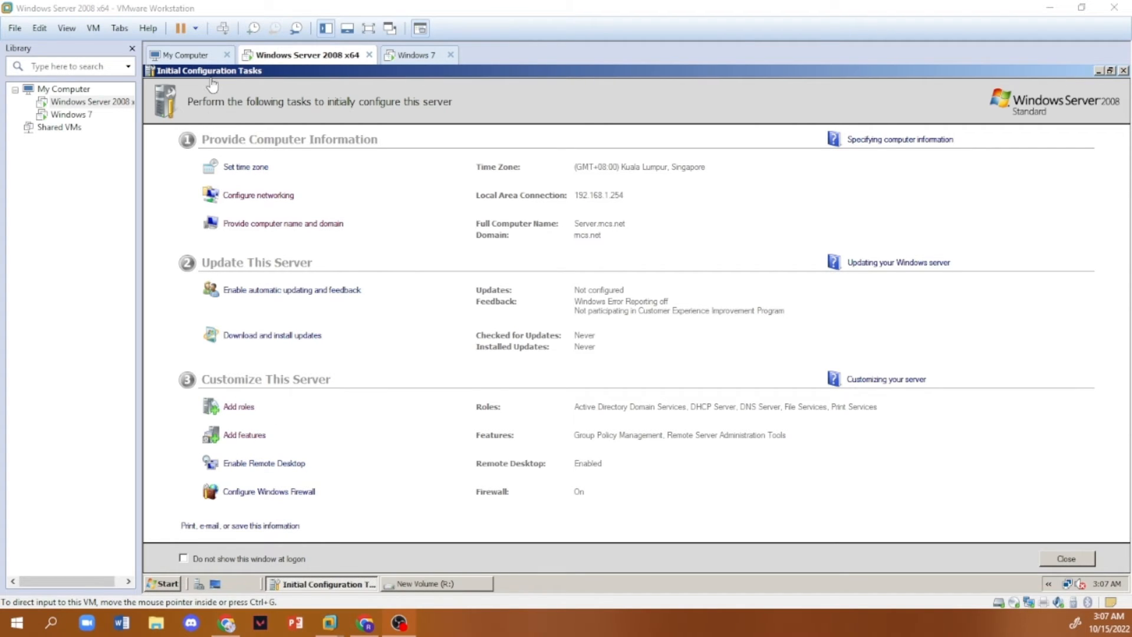
- Install Windows Server Backup Features on the server through the Add Features Wizard and close the wizard
{"action": "left_click", "coordinate": [244, 435]}
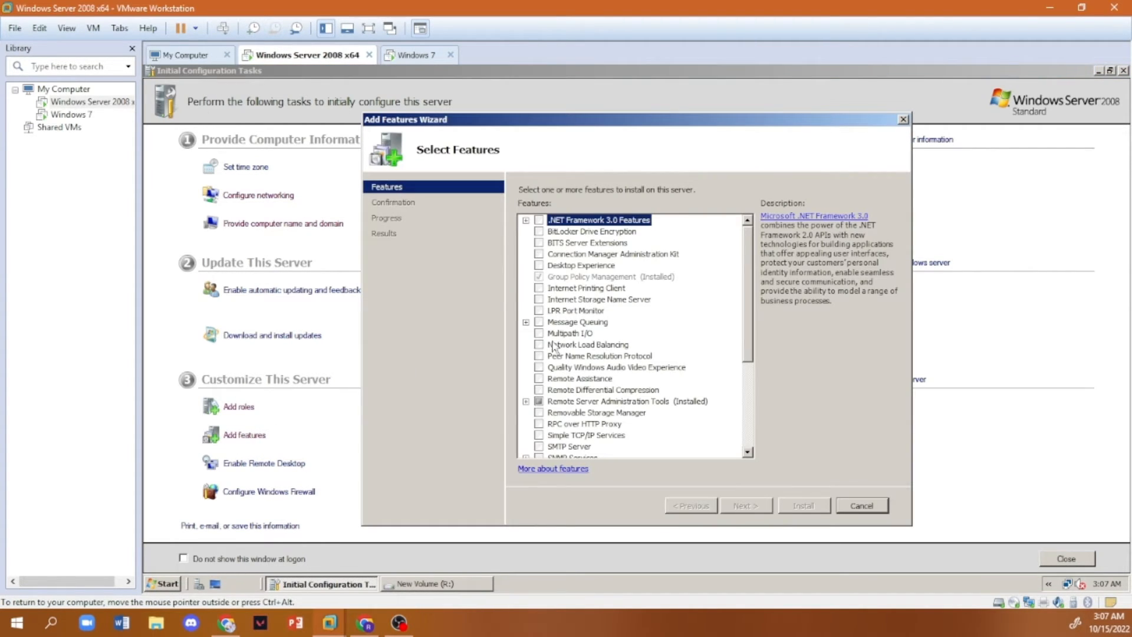
{"action": "scroll", "coordinate": [569, 364], "scroll_direction": "down", "scroll_amount": 3}
{"action": "scroll", "coordinate": [569, 364], "scroll_direction": "down", "scroll_amount": 2}
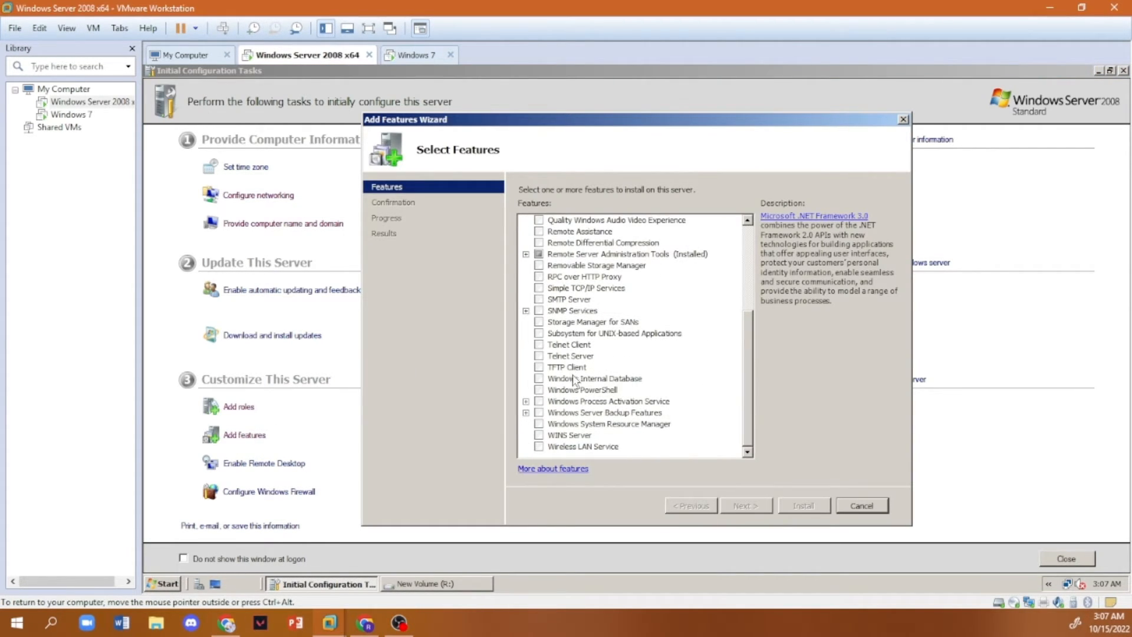
{"action": "left_click", "coordinate": [539, 413]}
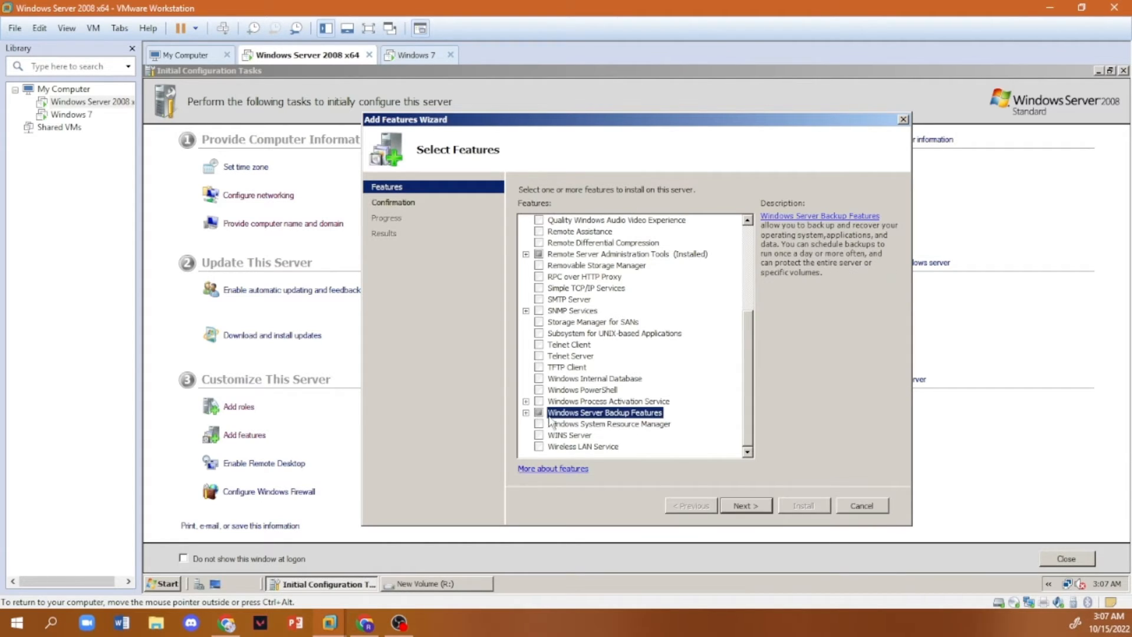
{"action": "left_click", "coordinate": [738, 506]}
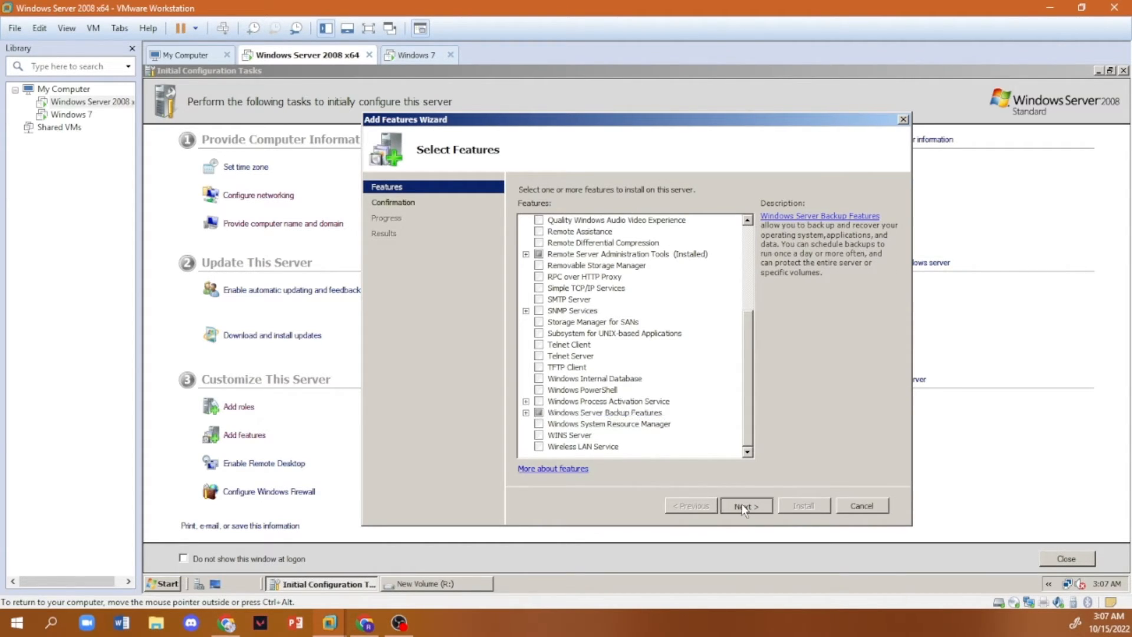
{"action": "left_click", "coordinate": [789, 507]}
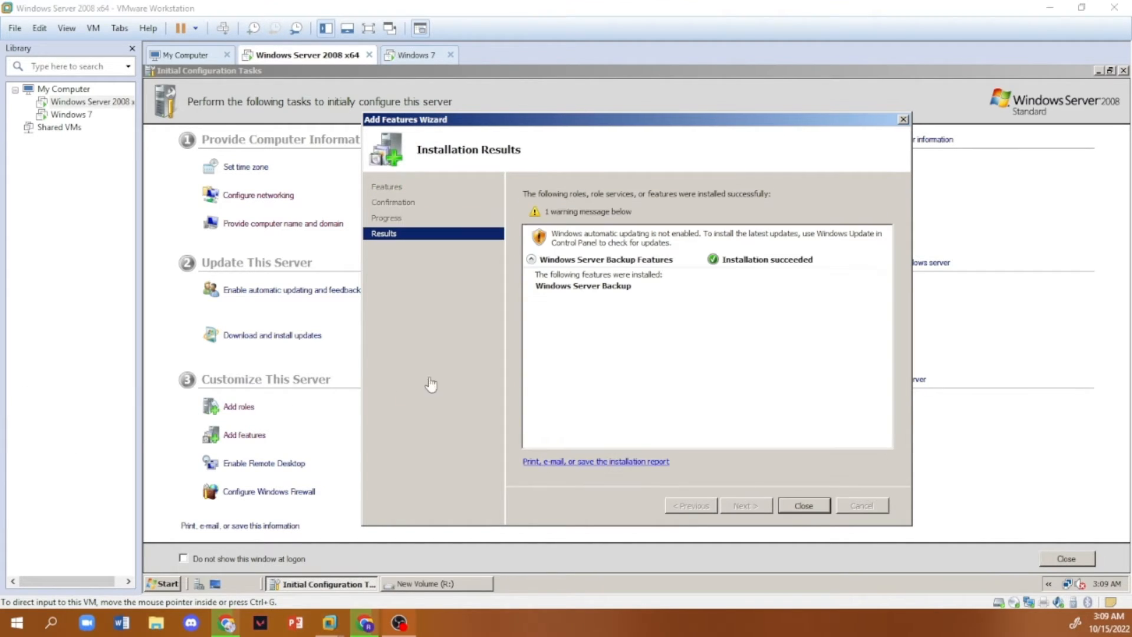
{"action": "left_click", "coordinate": [804, 506]}
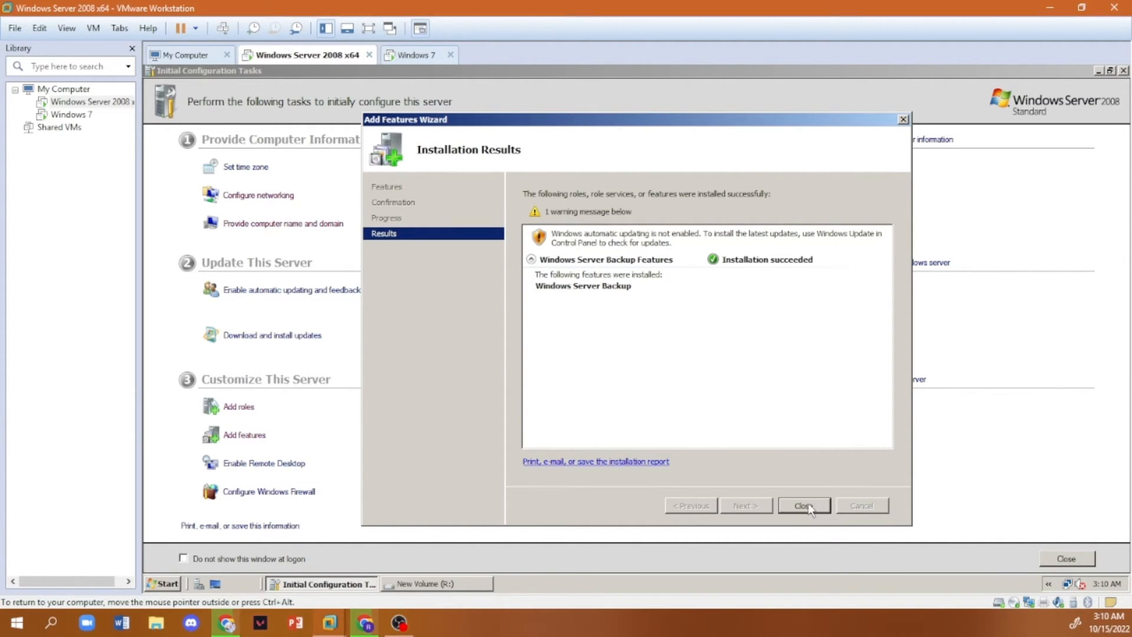
- Open Windows Server Backup from the server's administrative tools and allow it to run
{"action": "left_click", "coordinate": [162, 584]}
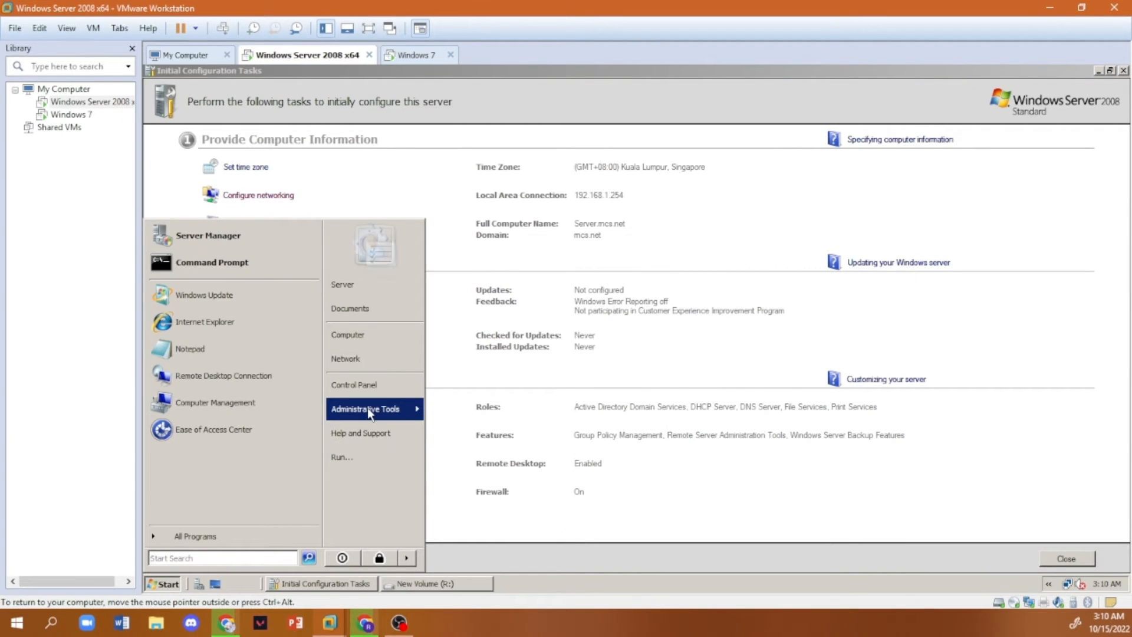
{"action": "mouse_move", "coordinate": [368, 411]}
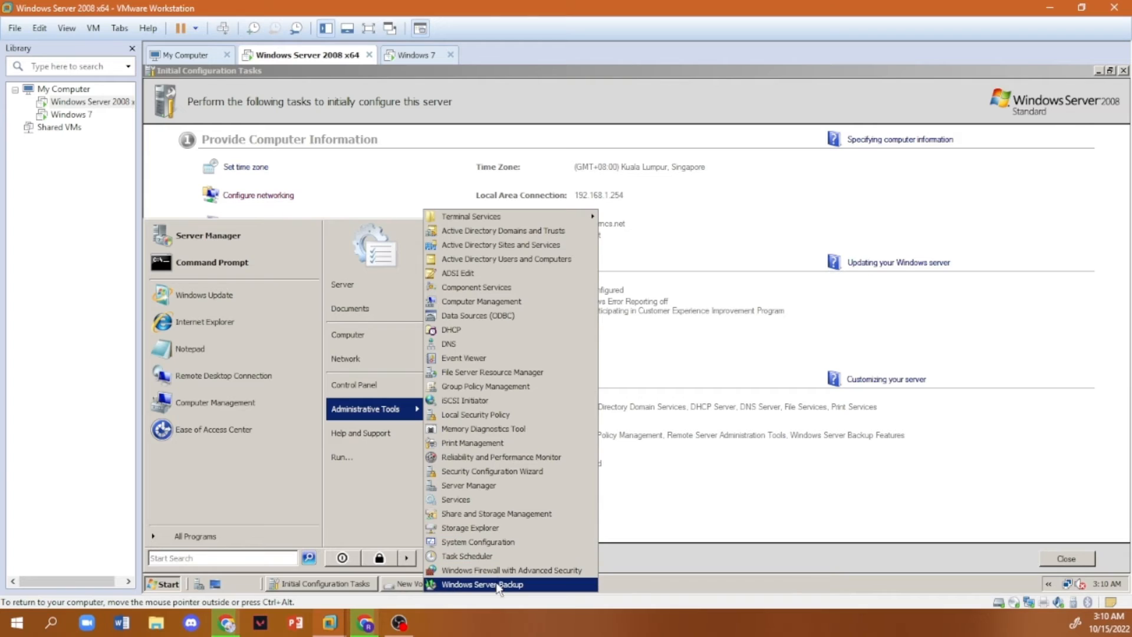
{"action": "left_click", "coordinate": [466, 586]}
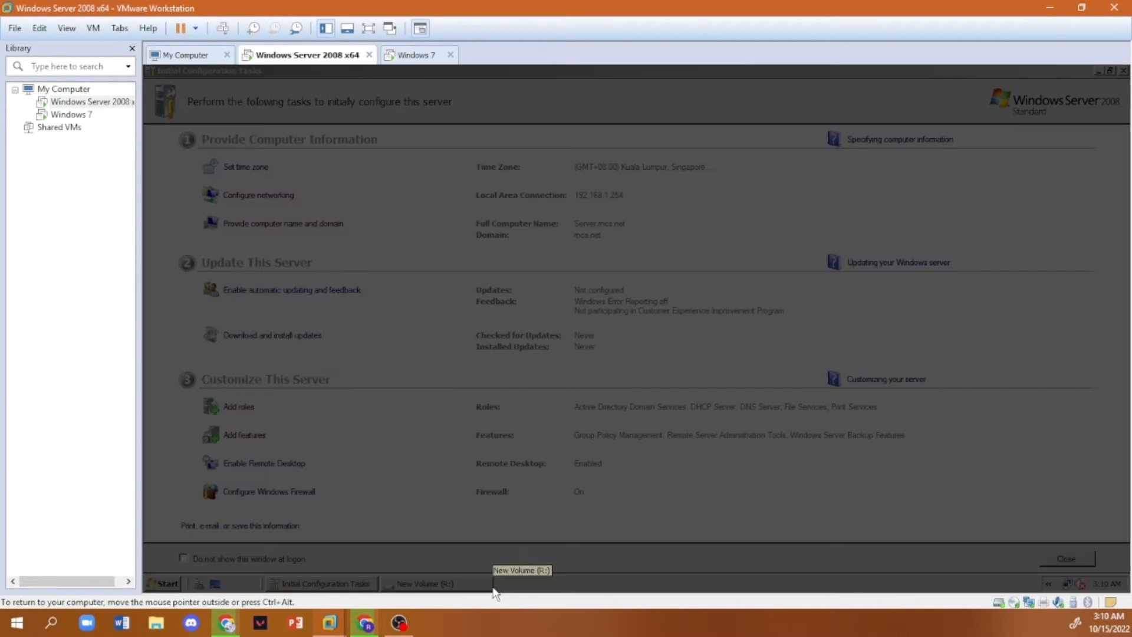
{"action": "left_click", "coordinate": [342, 417]}
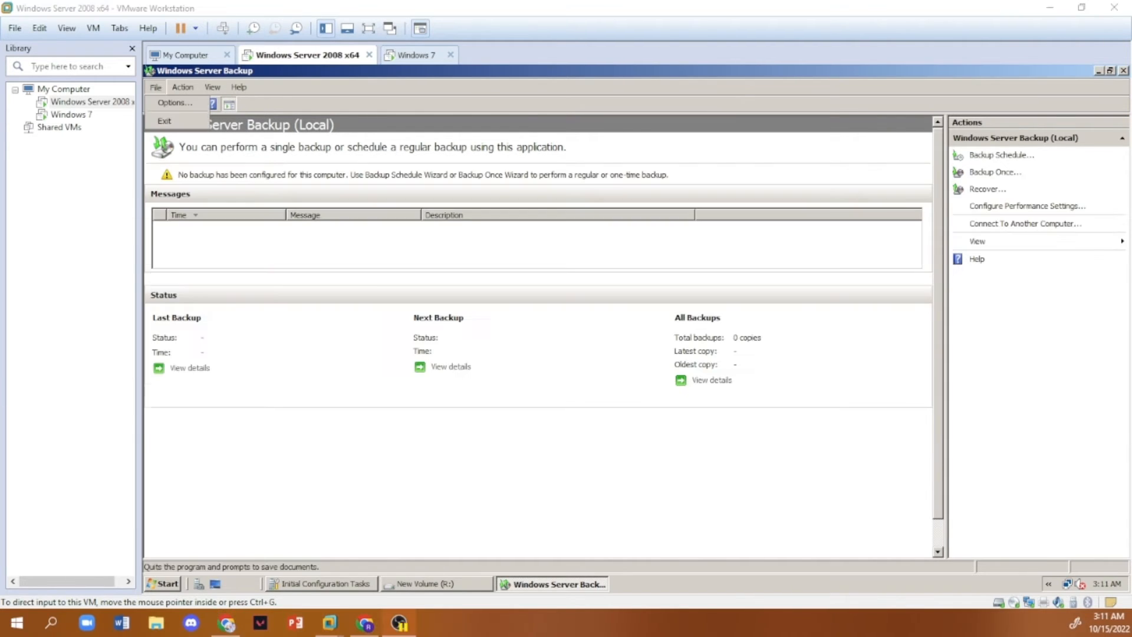
- Start a one-time backup using different options and continue to the backup configuration selection
{"action": "left_click", "coordinate": [184, 87]}
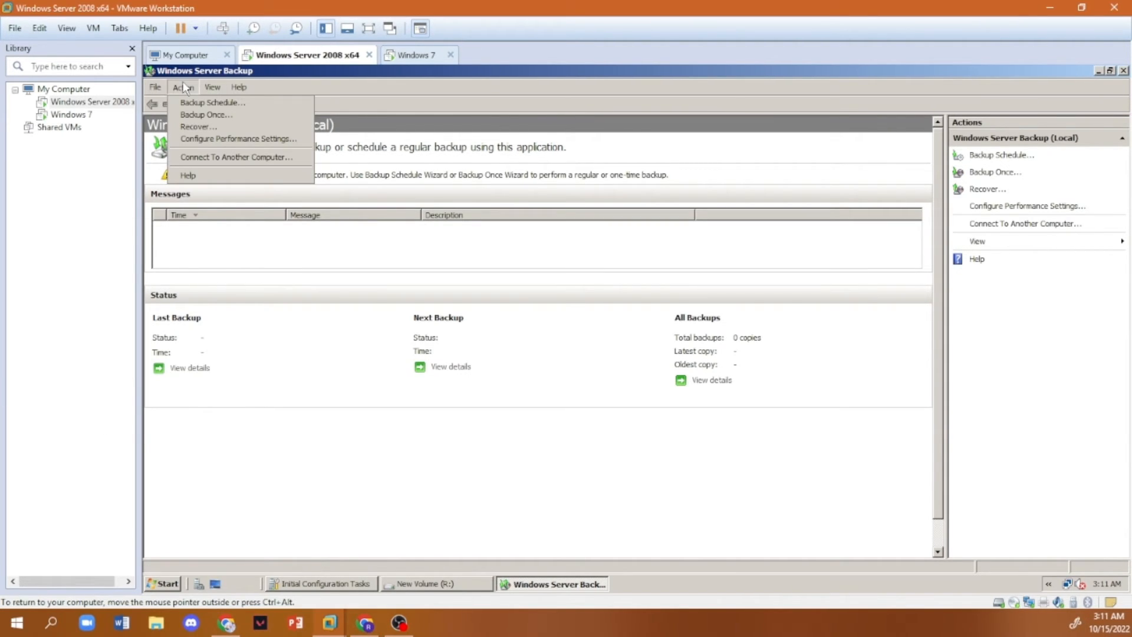
{"action": "left_click", "coordinate": [184, 87]}
{"action": "left_click", "coordinate": [183, 87]}
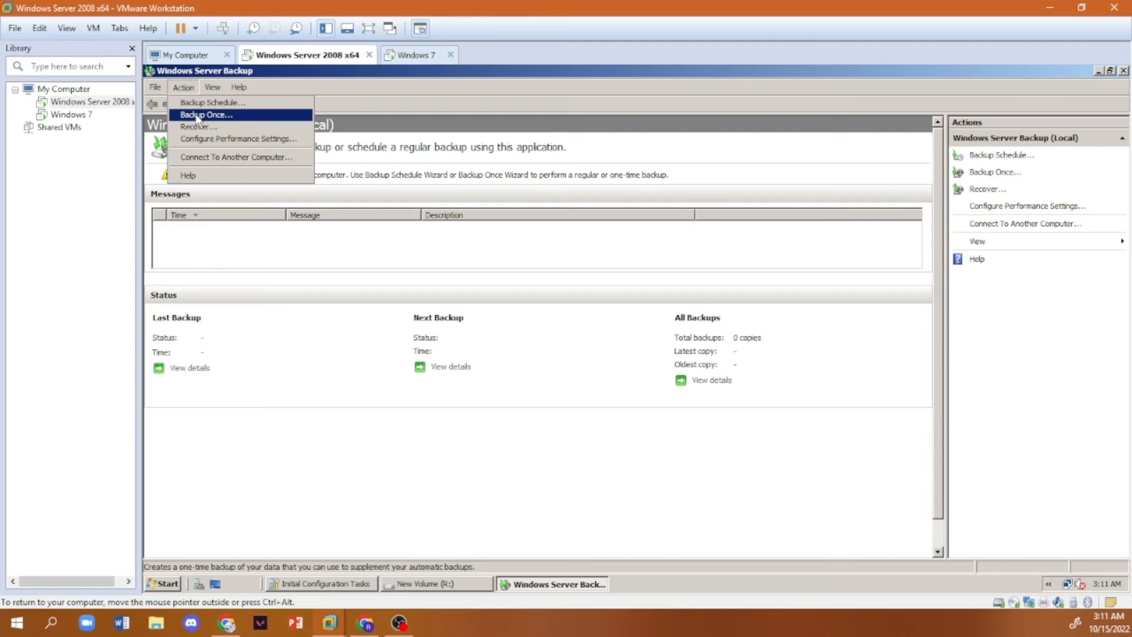
{"action": "left_click", "coordinate": [198, 116]}
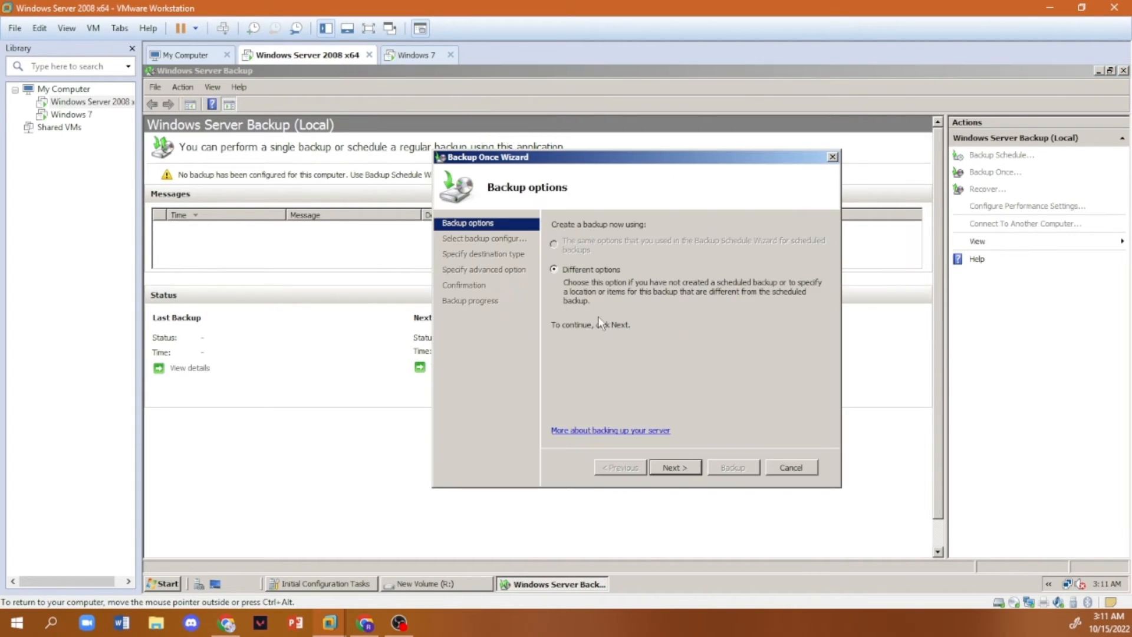
{"action": "left_click", "coordinate": [676, 467]}
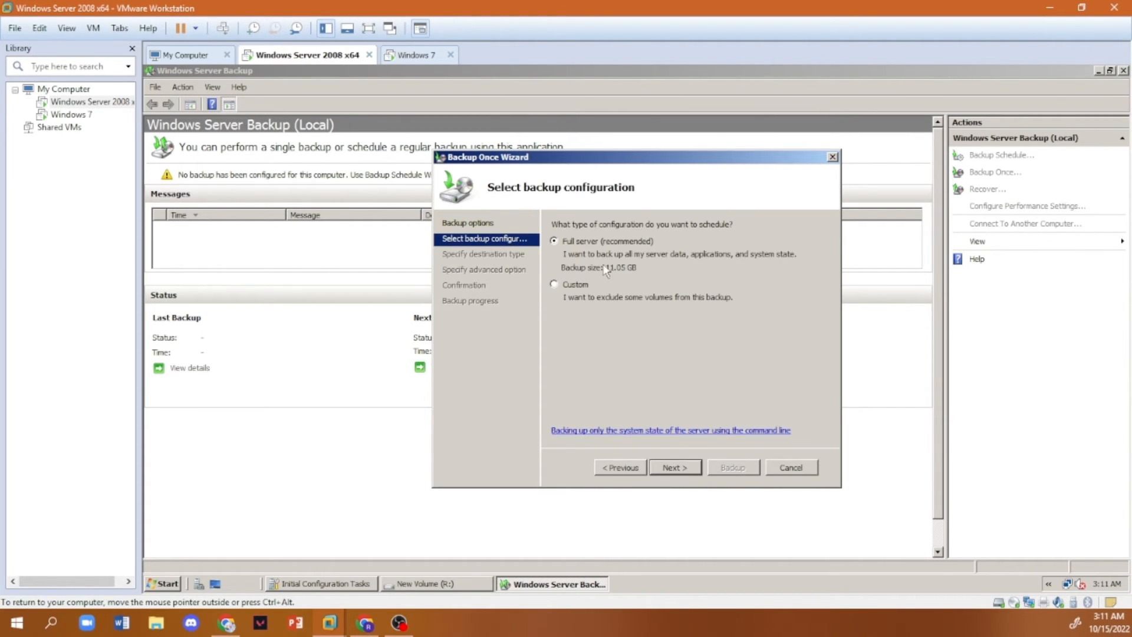
- Choose a custom backup configuration with system recovery disabled and only New Volume (R:) included
{"action": "left_click", "coordinate": [556, 284]}
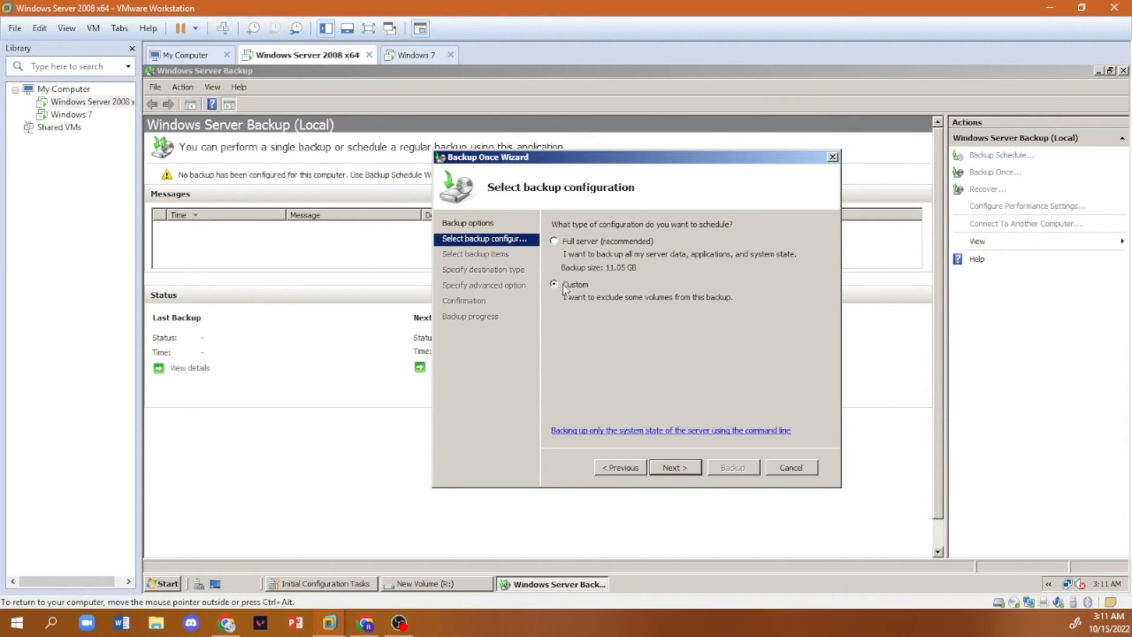
{"action": "left_click", "coordinate": [676, 467]}
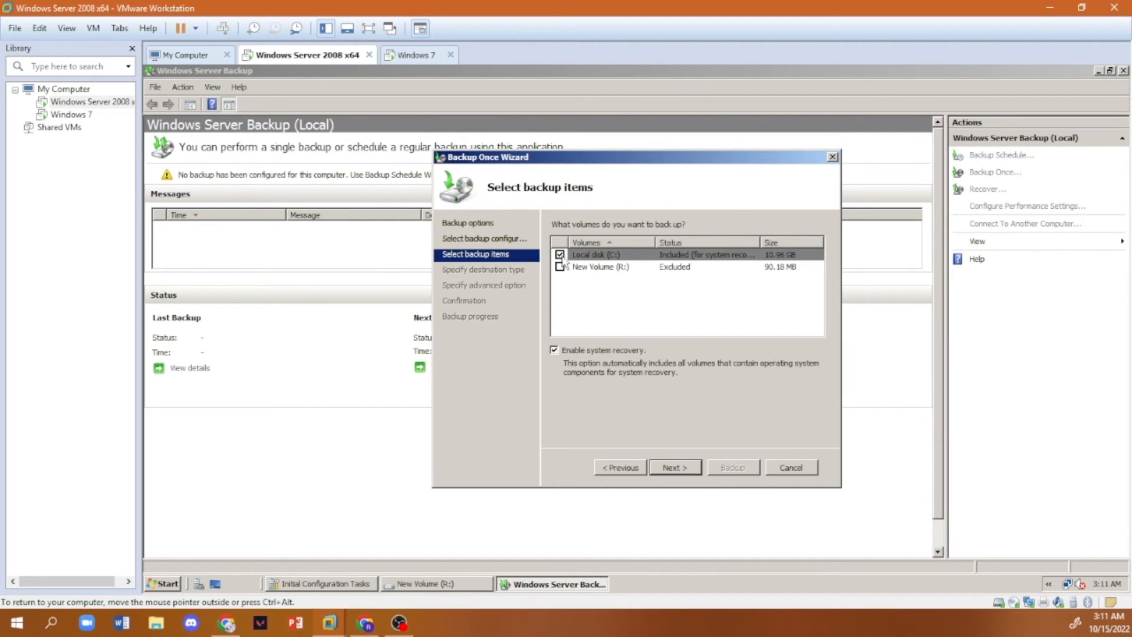
{"action": "left_click", "coordinate": [567, 351]}
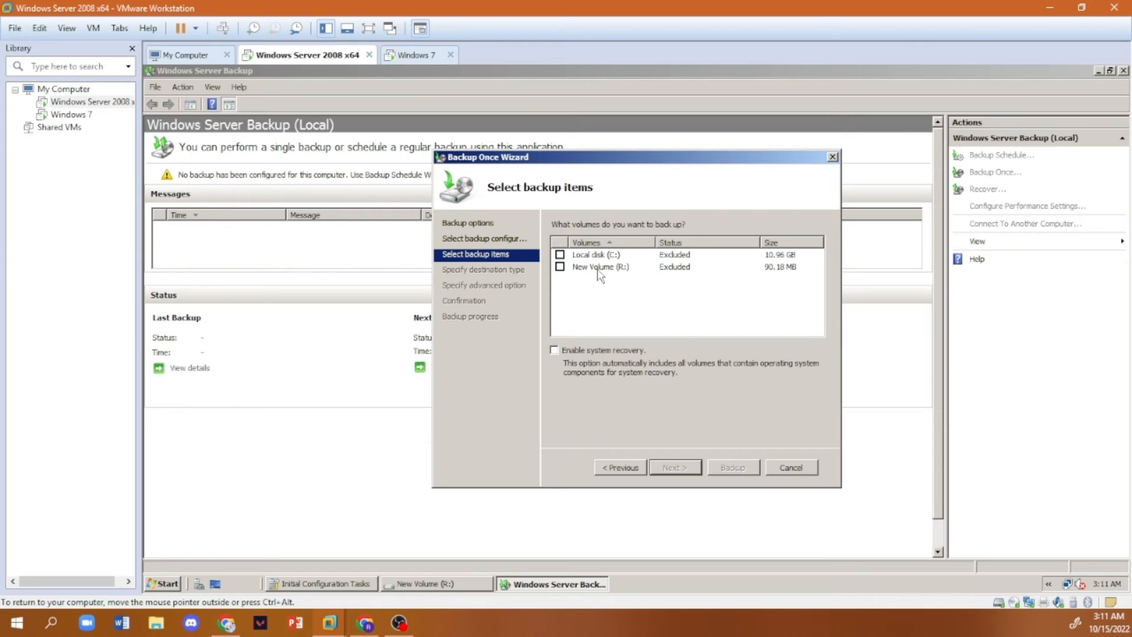
{"action": "left_click", "coordinate": [560, 266]}
{"action": "left_click", "coordinate": [675, 468]}
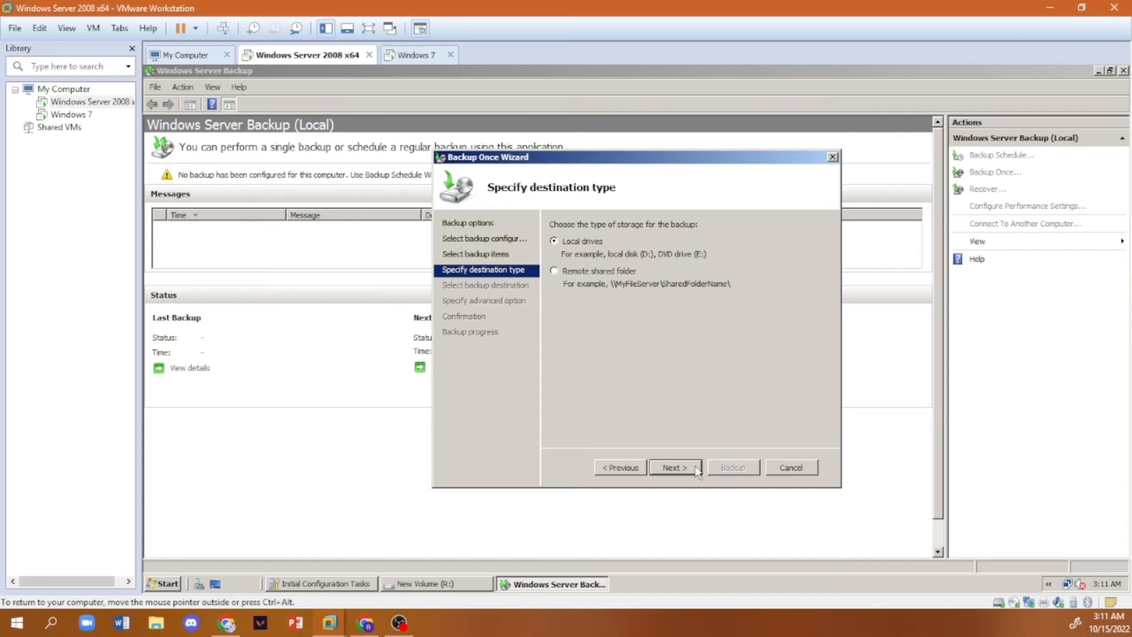
- Set the backup destination to the remote shared folder \\SERVER\Redirection Folder, copying its network path from the Redirection Folder's sharing properties
{"action": "left_click", "coordinate": [568, 273]}
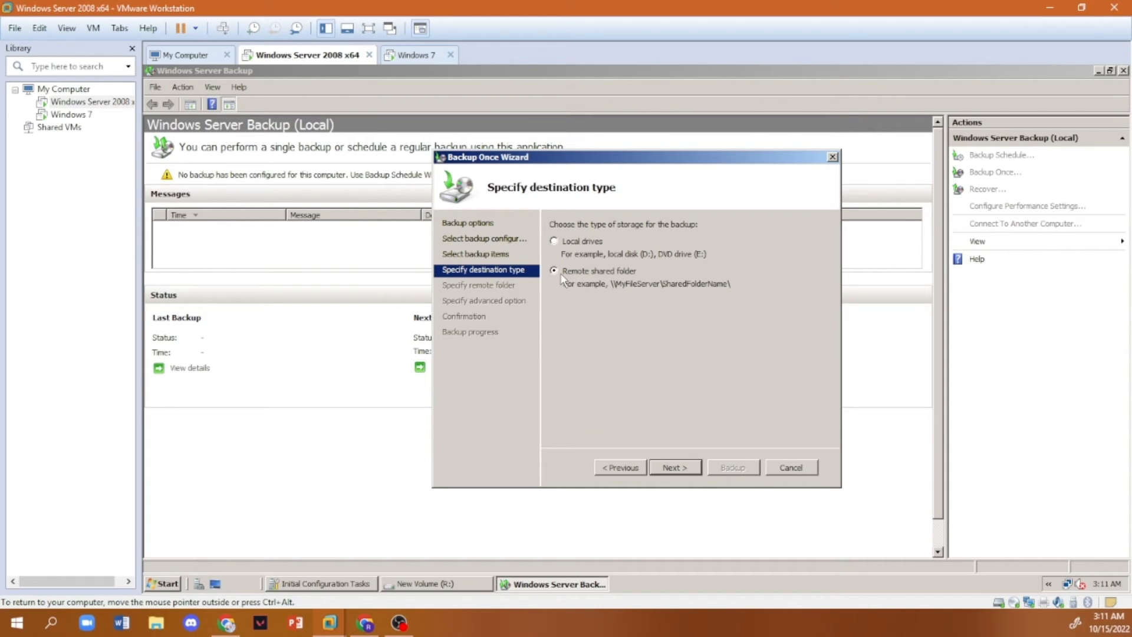
{"action": "left_click", "coordinate": [675, 467]}
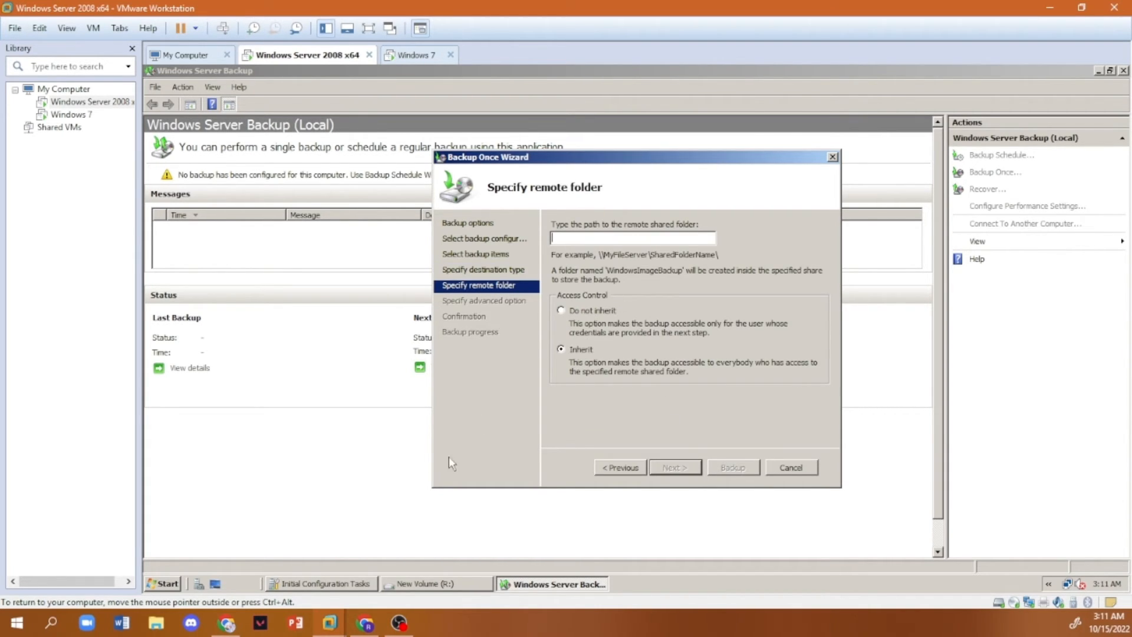
{"action": "left_click", "coordinate": [403, 583]}
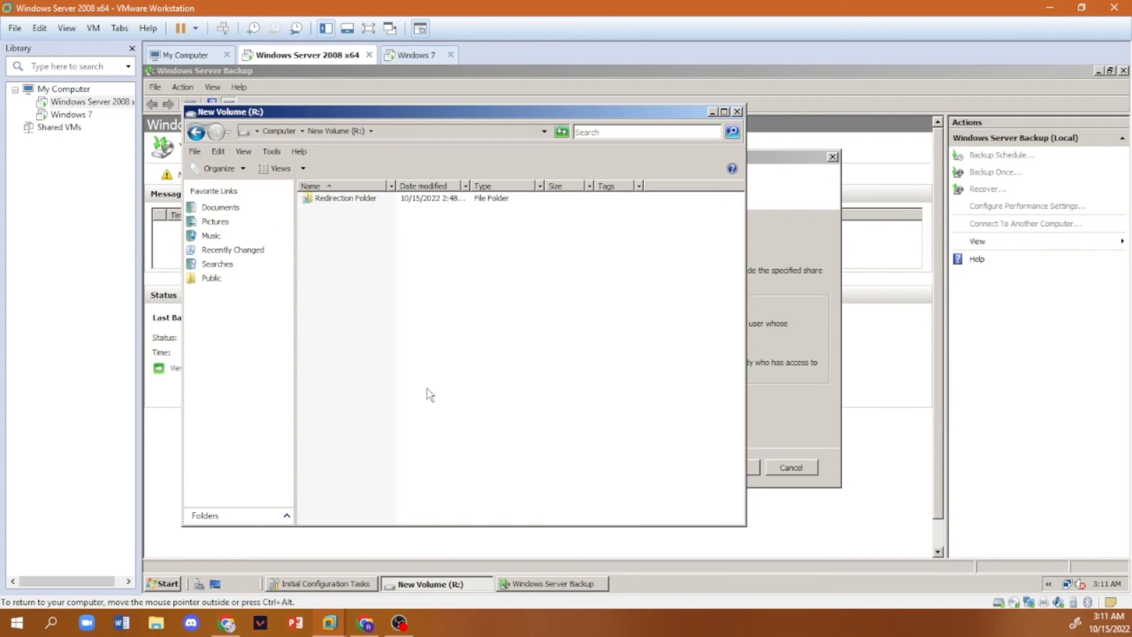
{"action": "right_click", "coordinate": [372, 201]}
{"action": "left_click", "coordinate": [429, 361]}
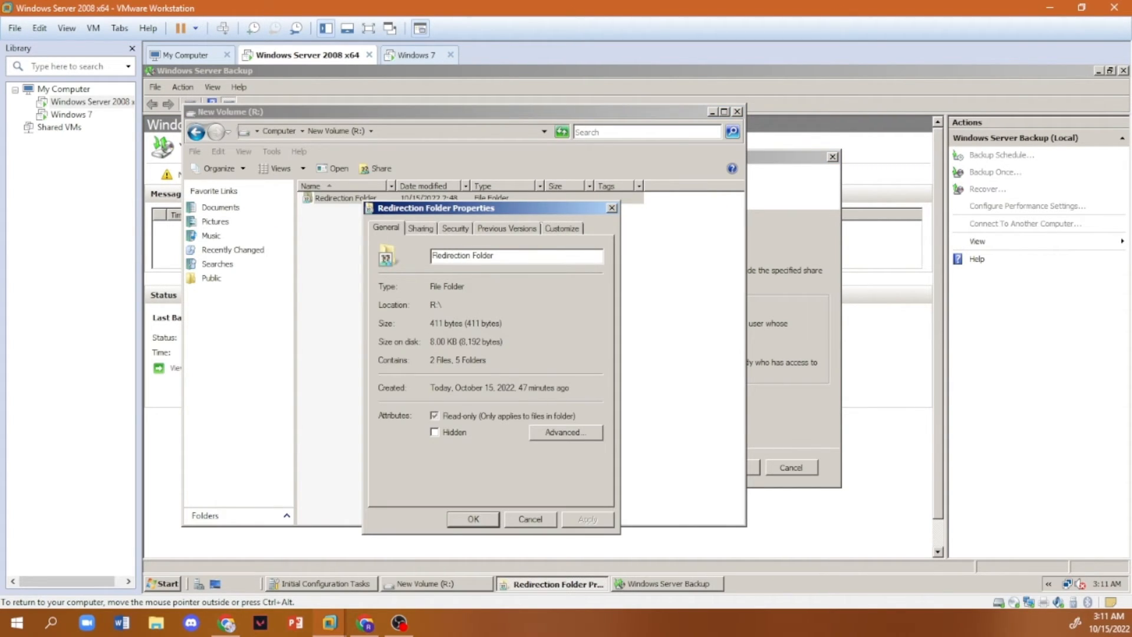
{"action": "left_click", "coordinate": [420, 228]}
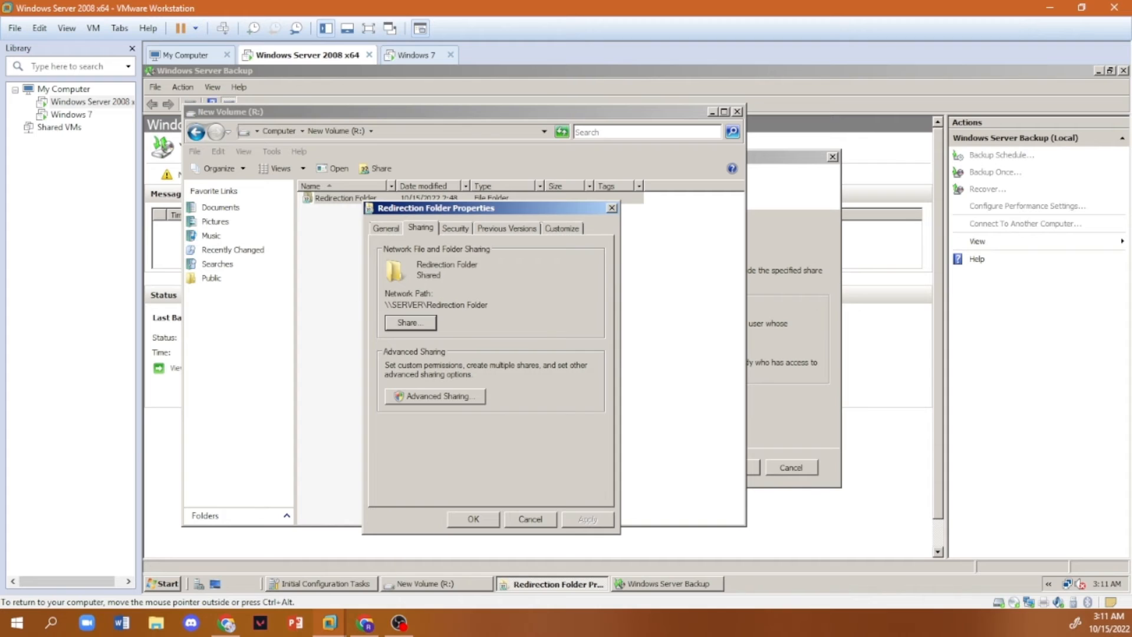
{"action": "left_click_drag", "start_coordinate": [489, 304], "coordinate": [364, 318]}
{"action": "key", "text": "ctrl+c"}
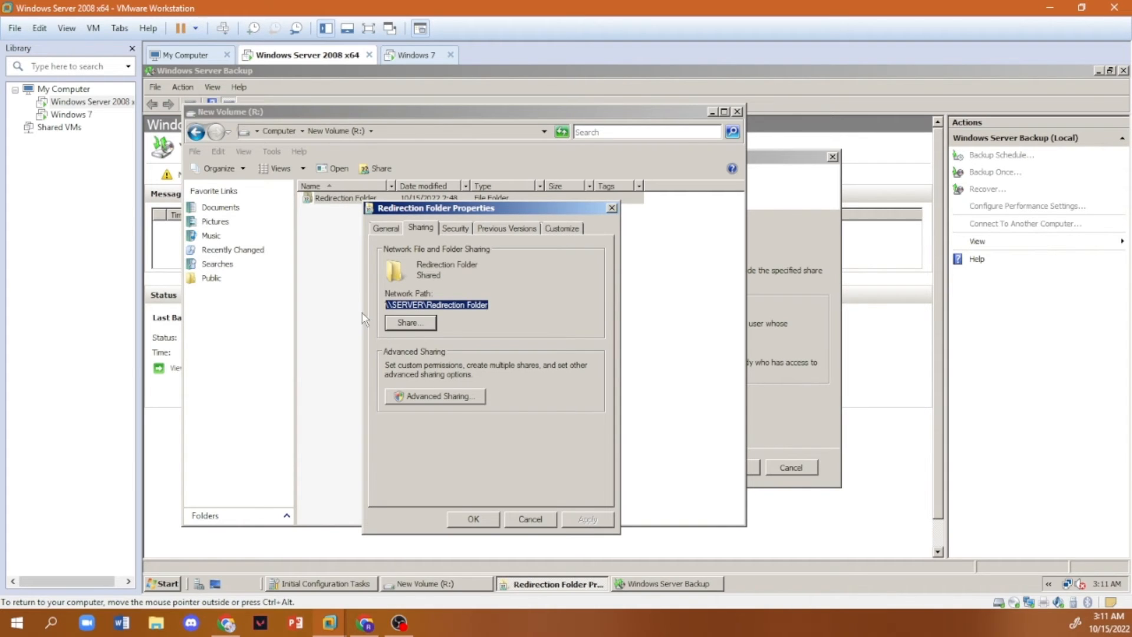
{"action": "left_click", "coordinate": [790, 232]}
{"action": "key", "text": "ctrl+v"}
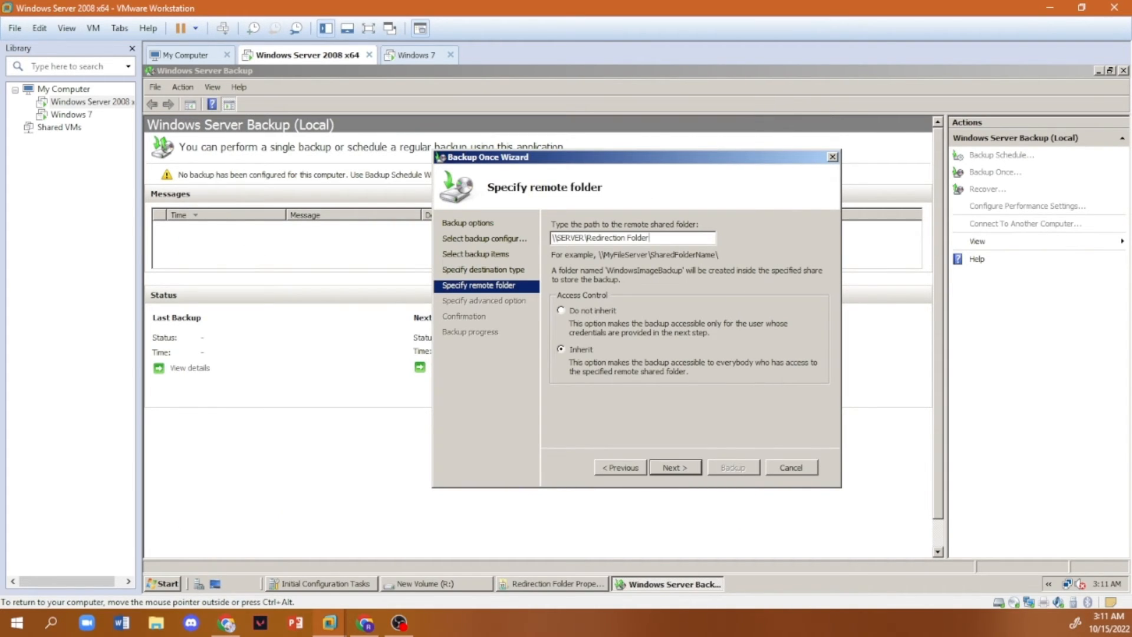
- Accept the remote folder with inherited access, keep the VSS copy backup type and run the backup
{"action": "left_click", "coordinate": [675, 467]}
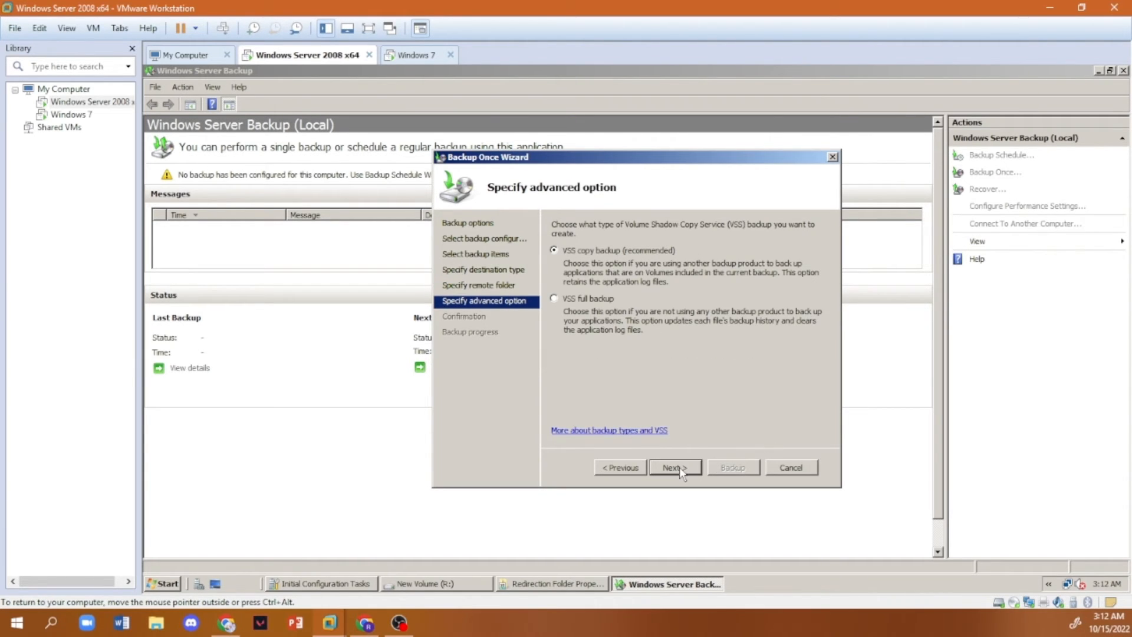
{"action": "left_click", "coordinate": [680, 469]}
{"action": "left_click", "coordinate": [733, 468]}
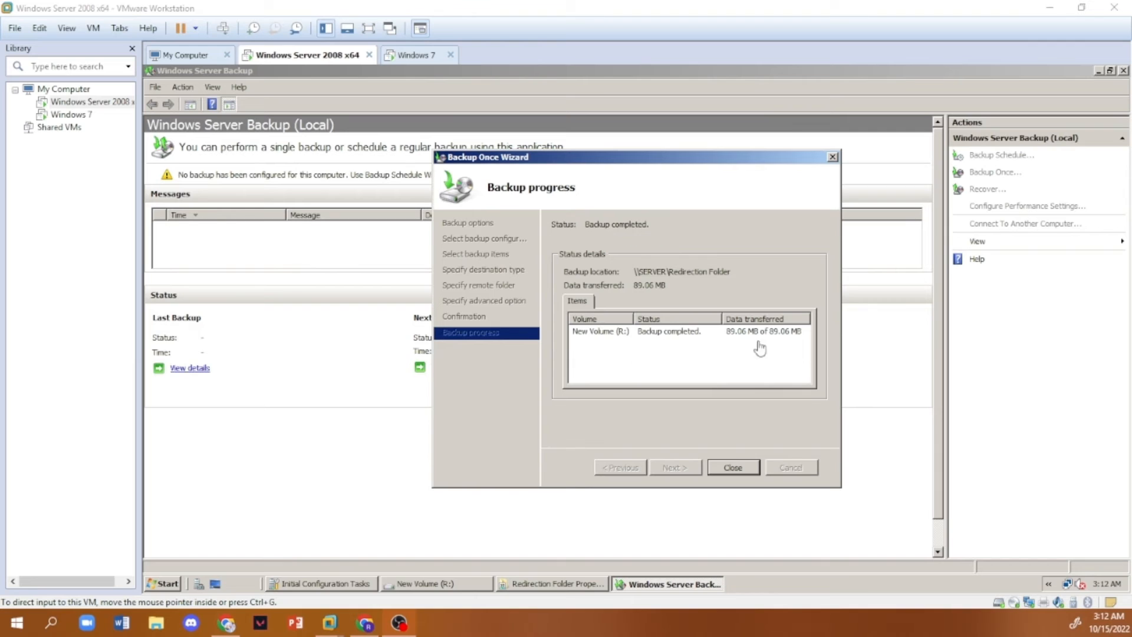
- Check the server's backup files in WindowsImageBackup inside the Redirection Folder and return to New Volume (R:)
{"action": "left_click", "coordinate": [432, 582]}
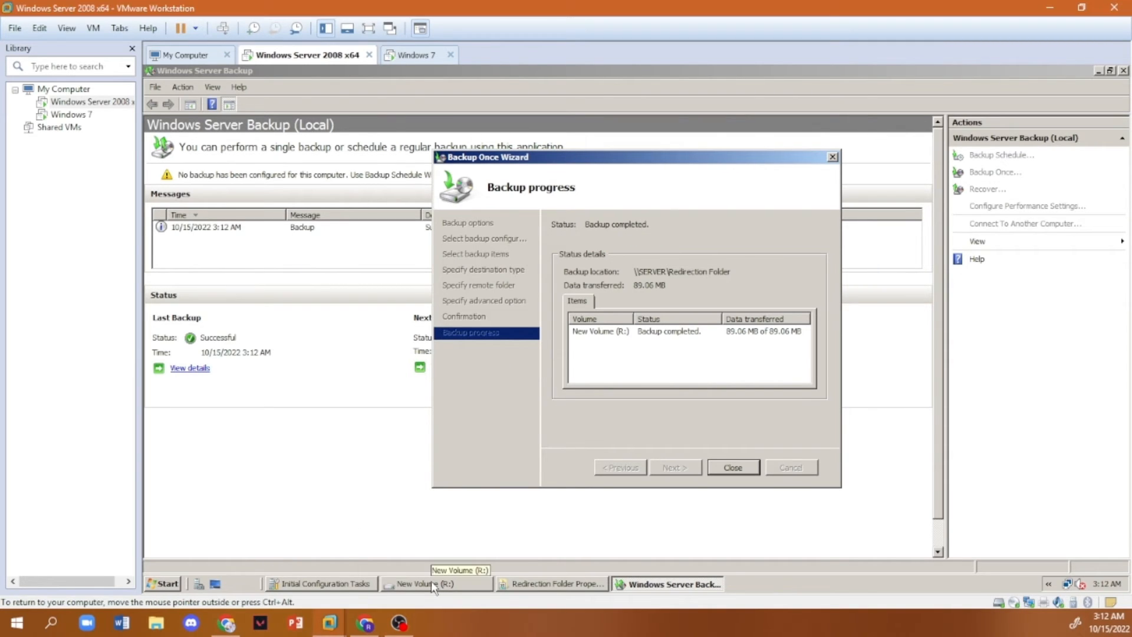
{"action": "left_click", "coordinate": [432, 583]}
{"action": "double_click", "coordinate": [366, 201]}
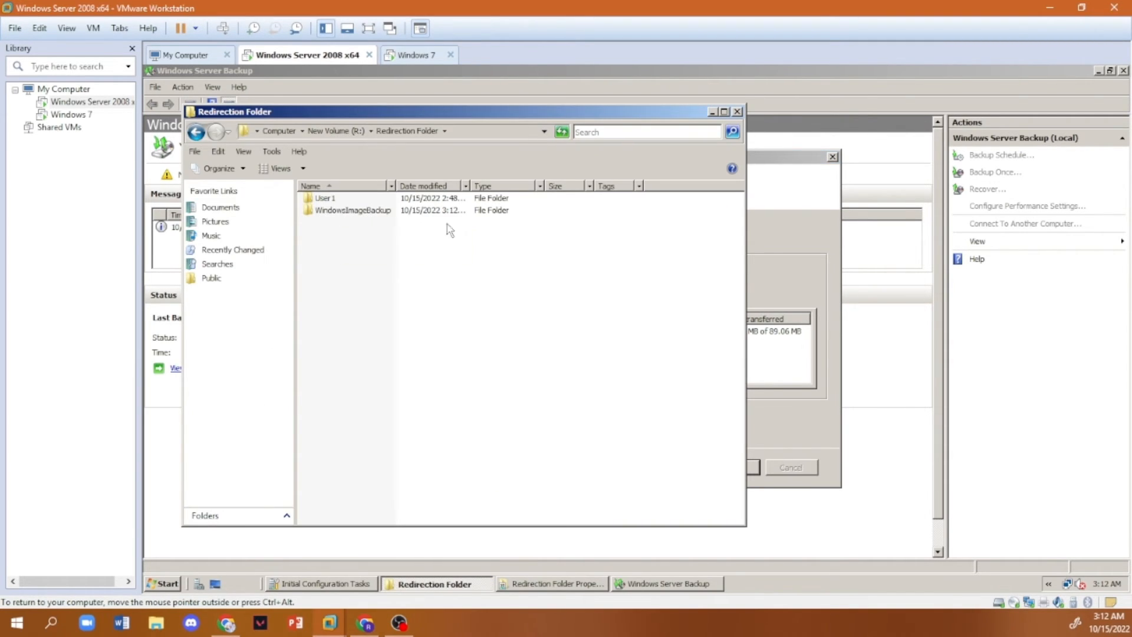
{"action": "double_click", "coordinate": [372, 213]}
{"action": "double_click", "coordinate": [324, 198]}
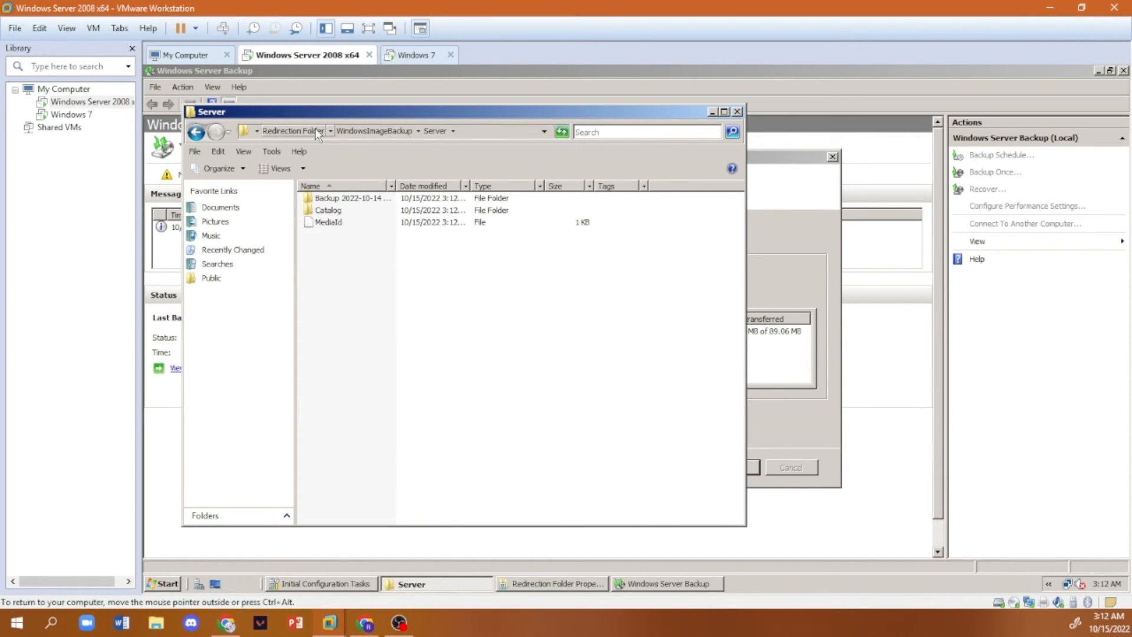
{"action": "left_click", "coordinate": [297, 132]}
{"action": "left_click", "coordinate": [335, 132]}
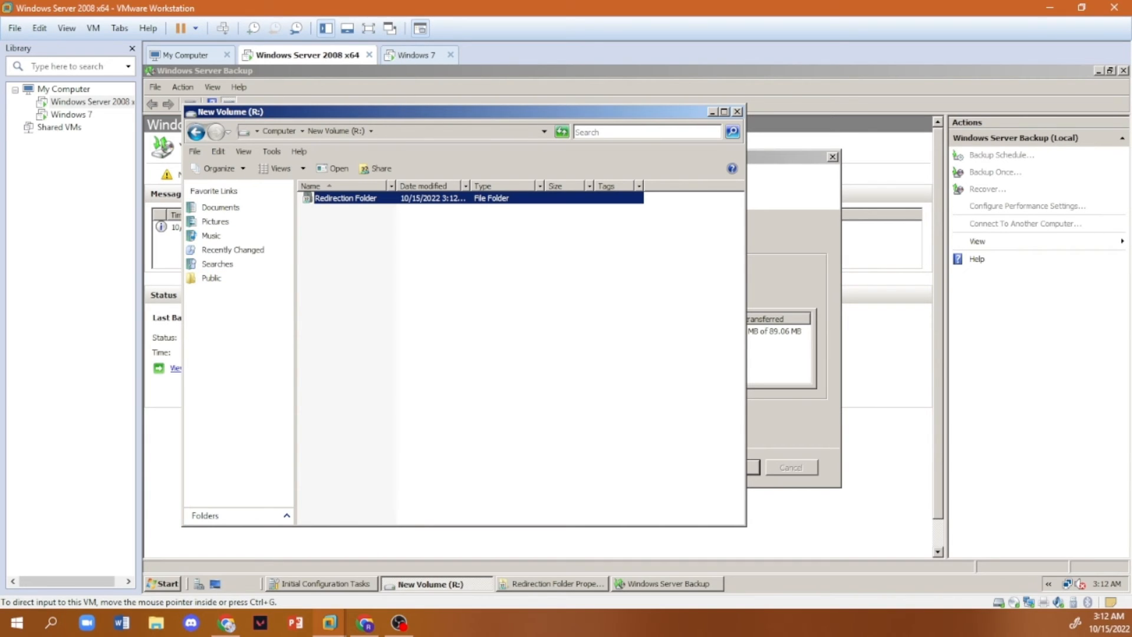
- Move both folders on the Windows 7 desktop to the Recycle Bin and return to the Windows Server 2008 machine
{"action": "left_click", "coordinate": [410, 55]}
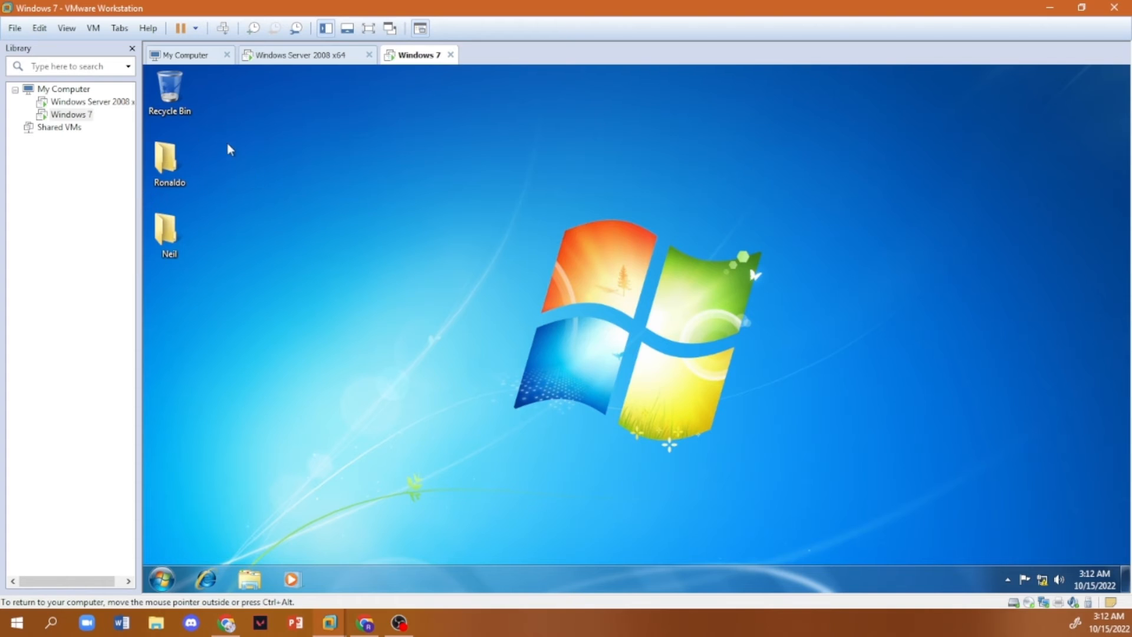
{"action": "left_click_drag", "start_coordinate": [230, 147], "coordinate": [171, 95]}
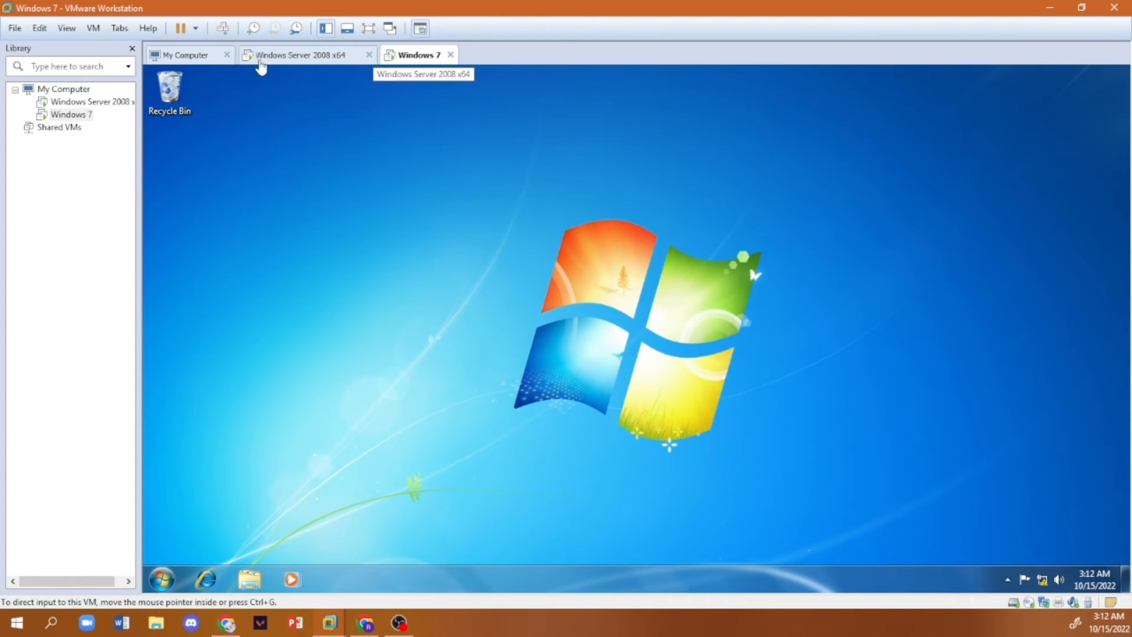
{"action": "left_click", "coordinate": [289, 58]}
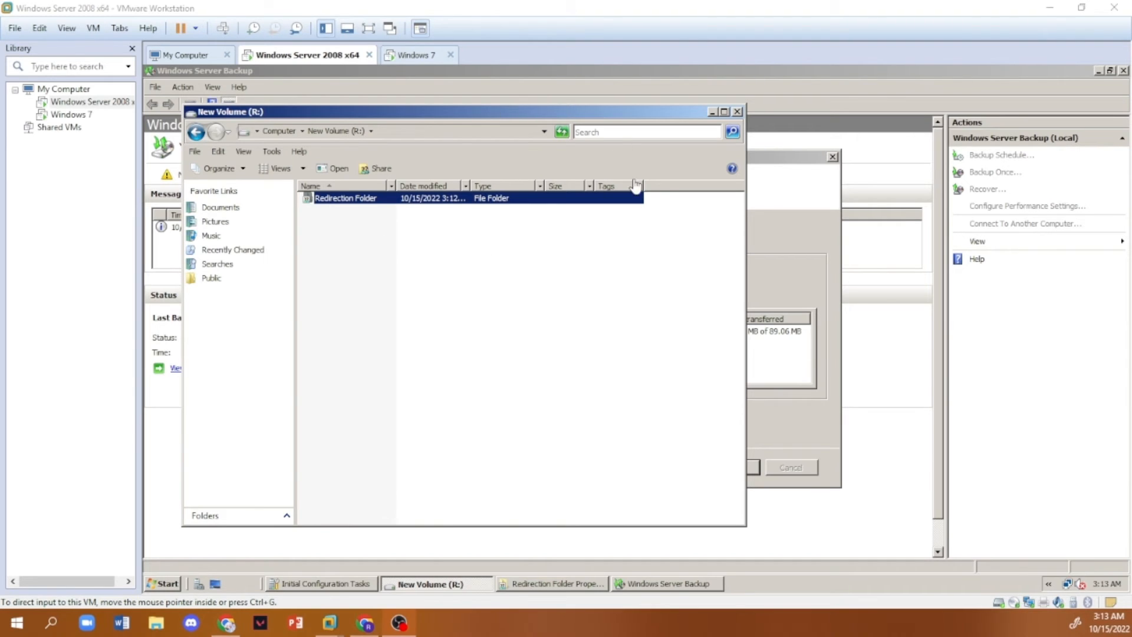
- Close the backup wizard and start a files and folders recovery from this server's 10/15/2022 3:12 AM backup
{"action": "left_click", "coordinate": [779, 207]}
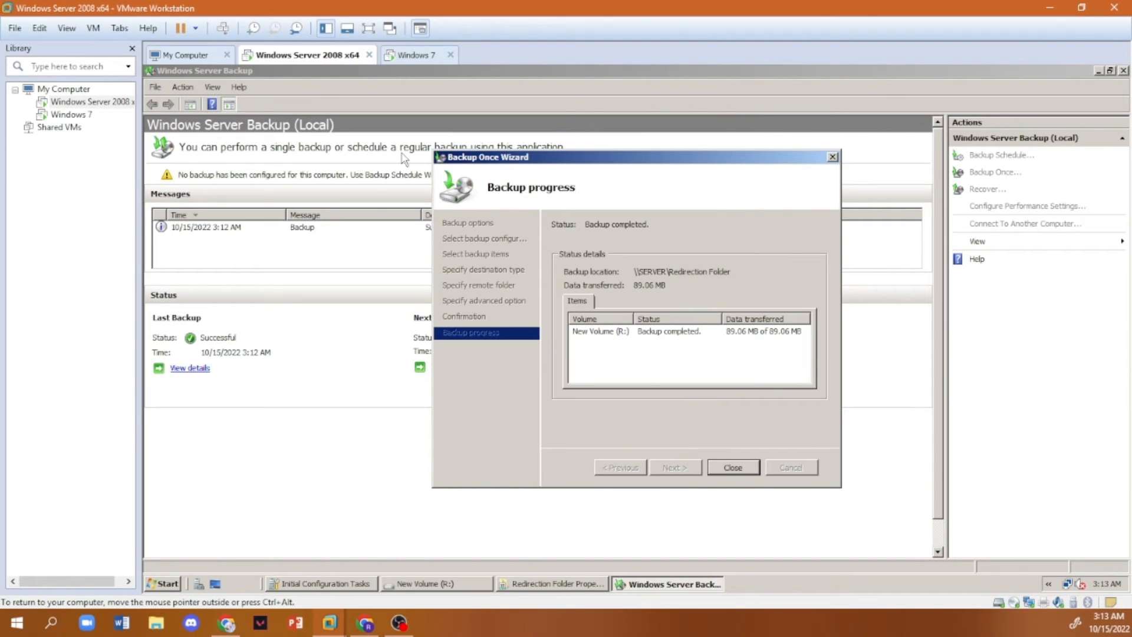
{"action": "left_click", "coordinate": [733, 467]}
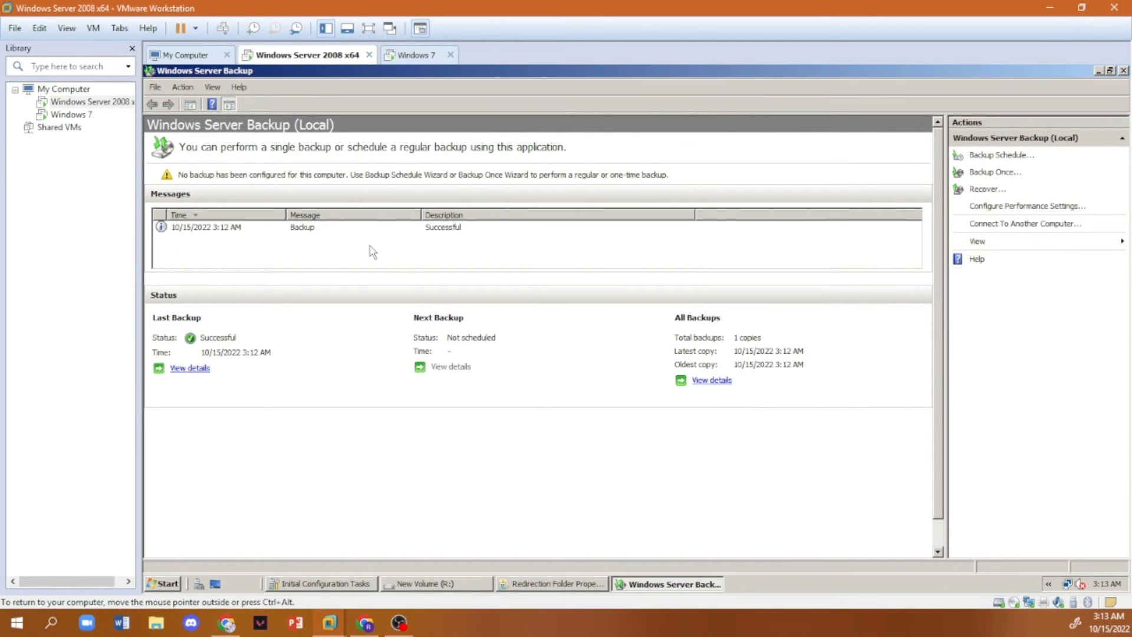
{"action": "left_click", "coordinate": [182, 87]}
{"action": "left_click", "coordinate": [199, 127]}
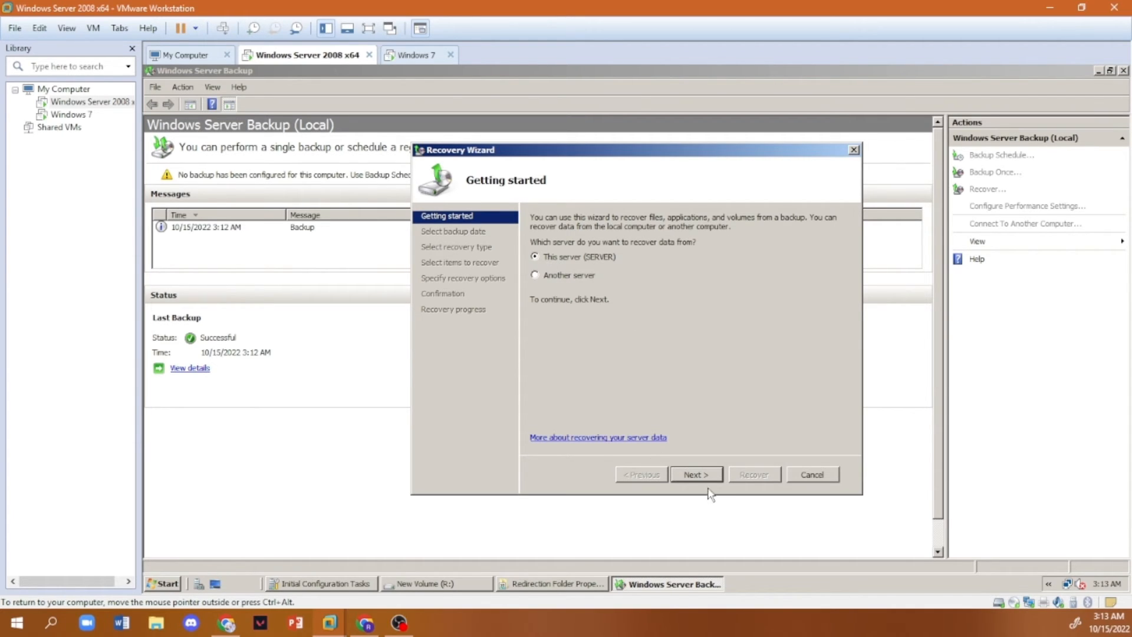
{"action": "left_click", "coordinate": [696, 475]}
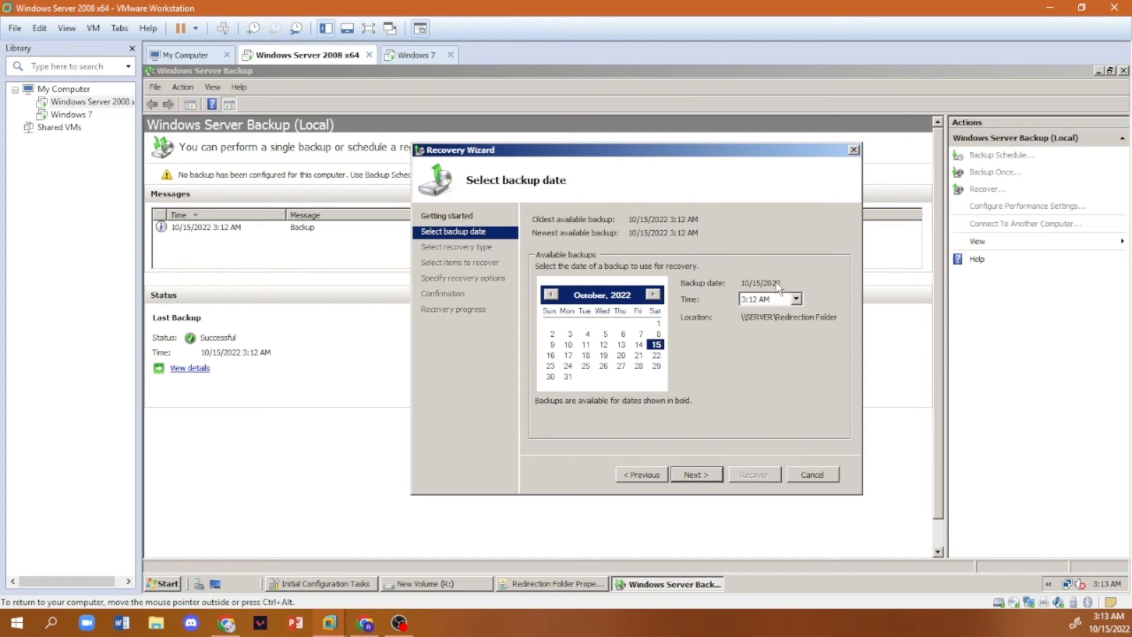
{"action": "left_click", "coordinate": [713, 475]}
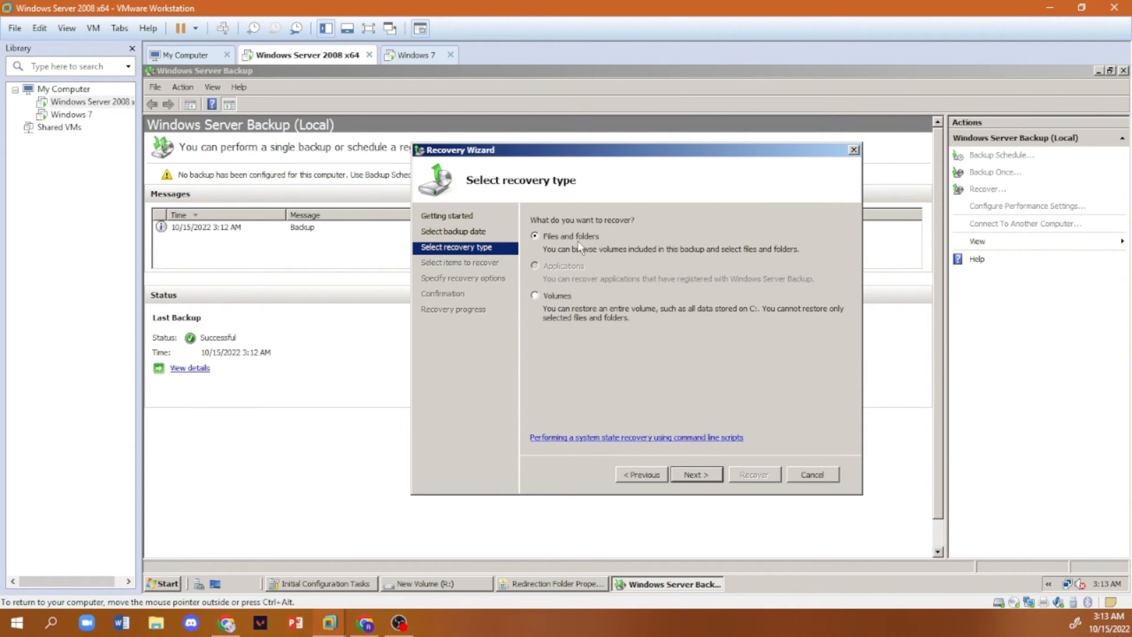
{"action": "left_click", "coordinate": [701, 475]}
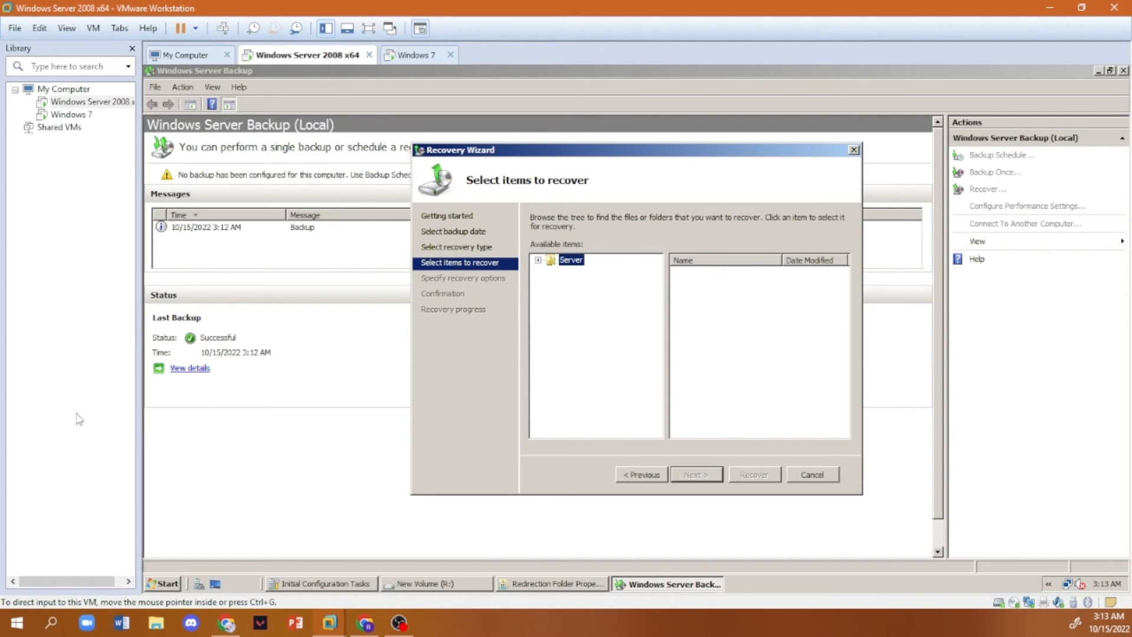
- Select User1's Desktop folder in the Redirection Folder on New Volume (R:) for recovery and agree to continue with system items
{"action": "left_click", "coordinate": [537, 260]}
{"action": "left_click", "coordinate": [552, 272]}
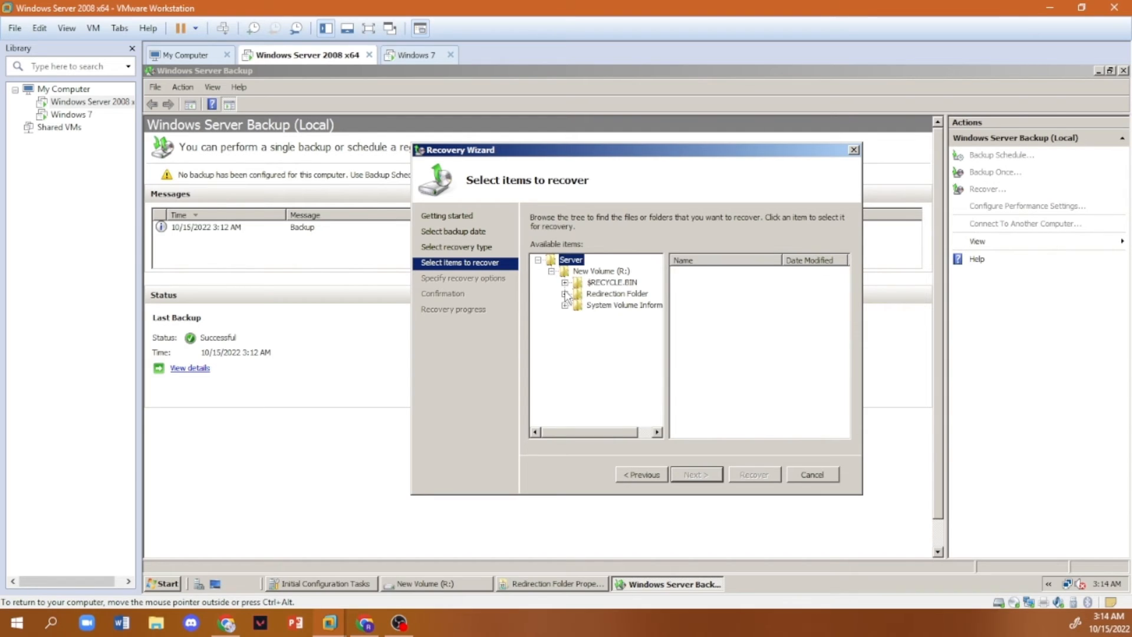
{"action": "left_click", "coordinate": [566, 294]}
{"action": "left_click", "coordinate": [582, 307]}
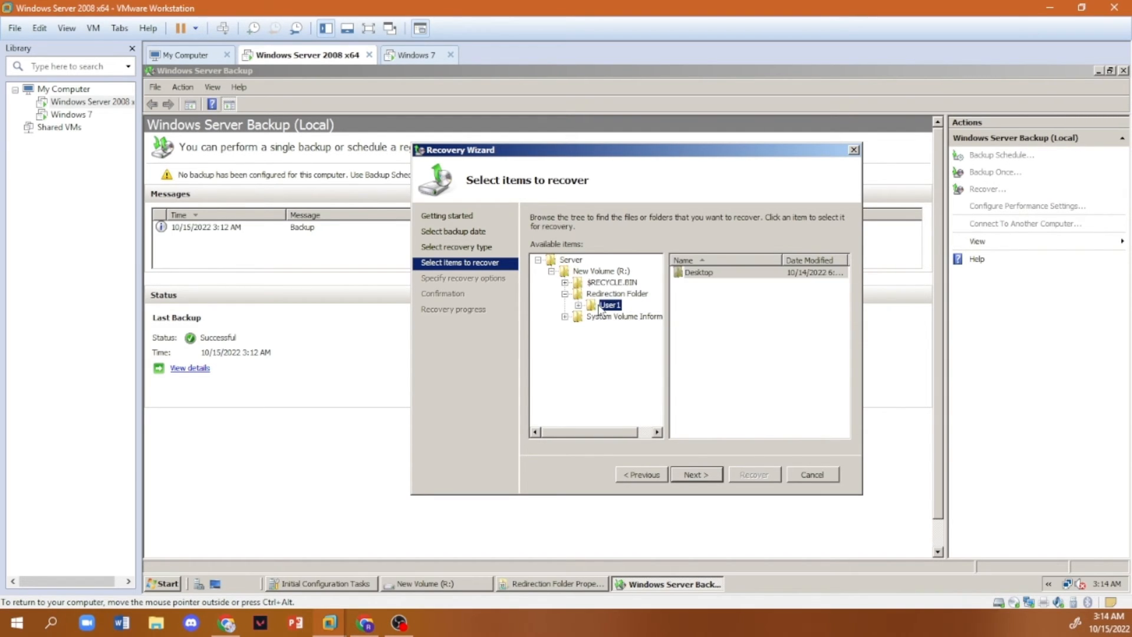
{"action": "left_click", "coordinate": [578, 306]}
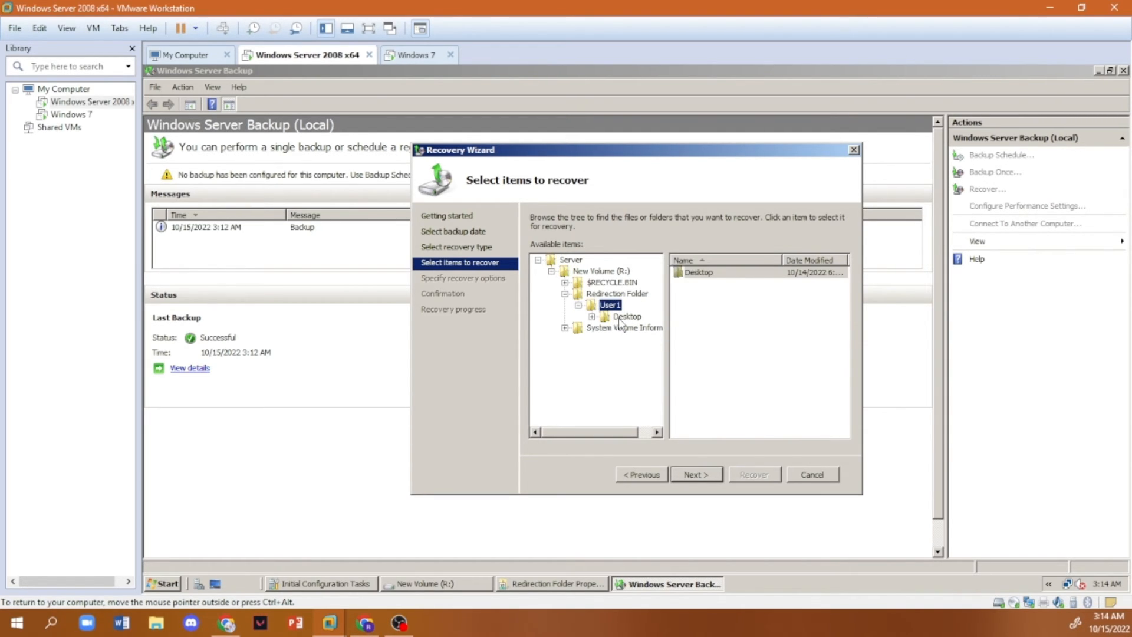
{"action": "left_click", "coordinate": [622, 318]}
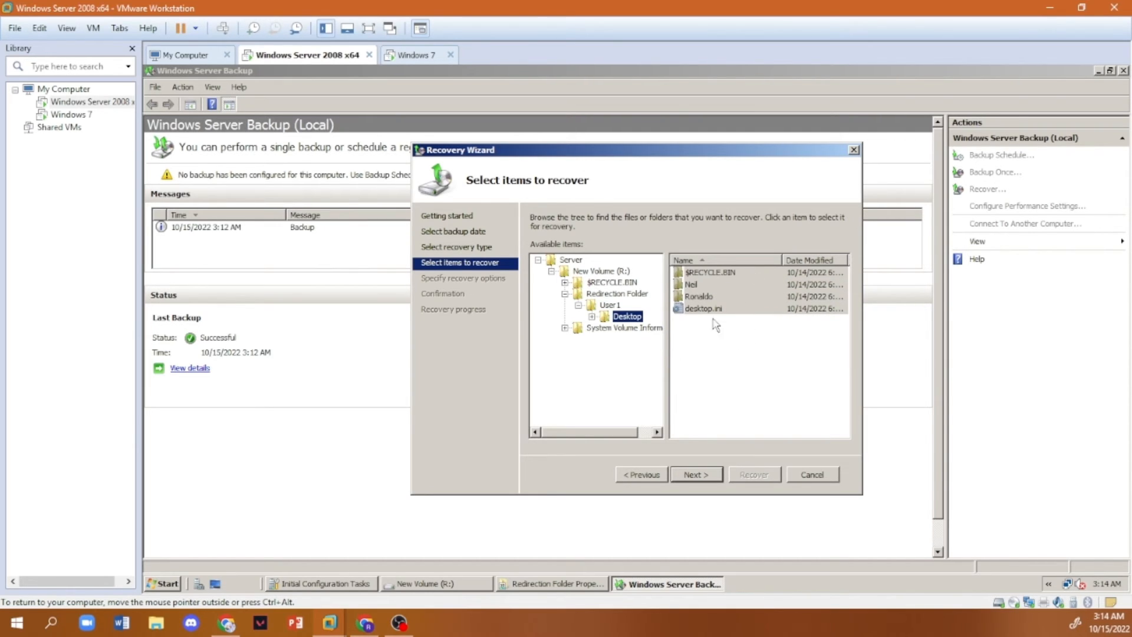
{"action": "double_click", "coordinate": [627, 318]}
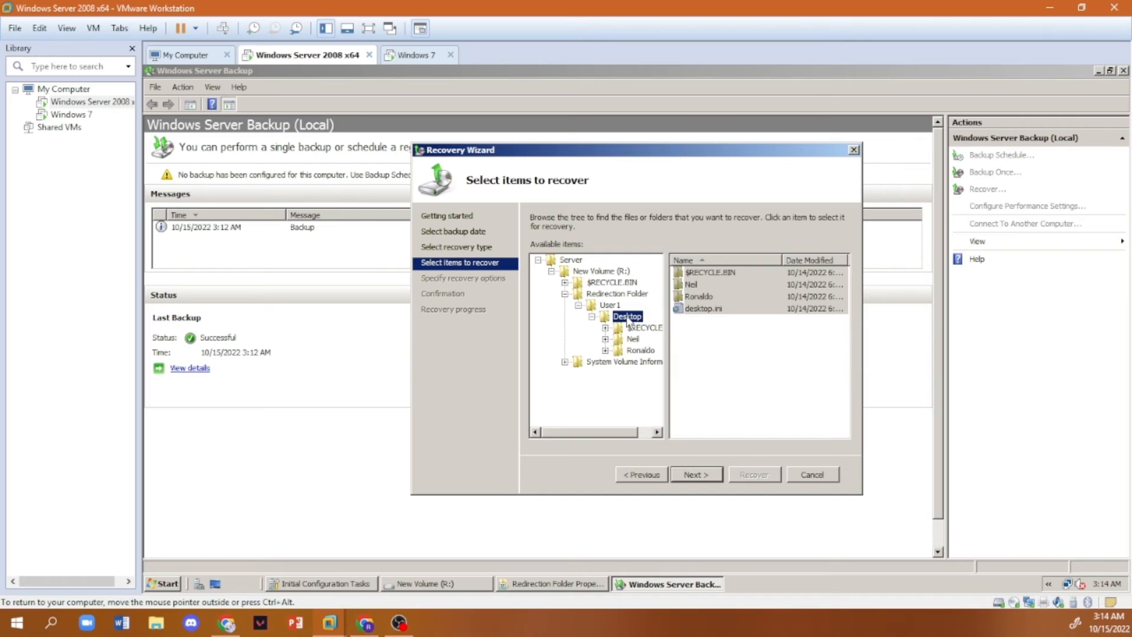
{"action": "double_click", "coordinate": [628, 318]}
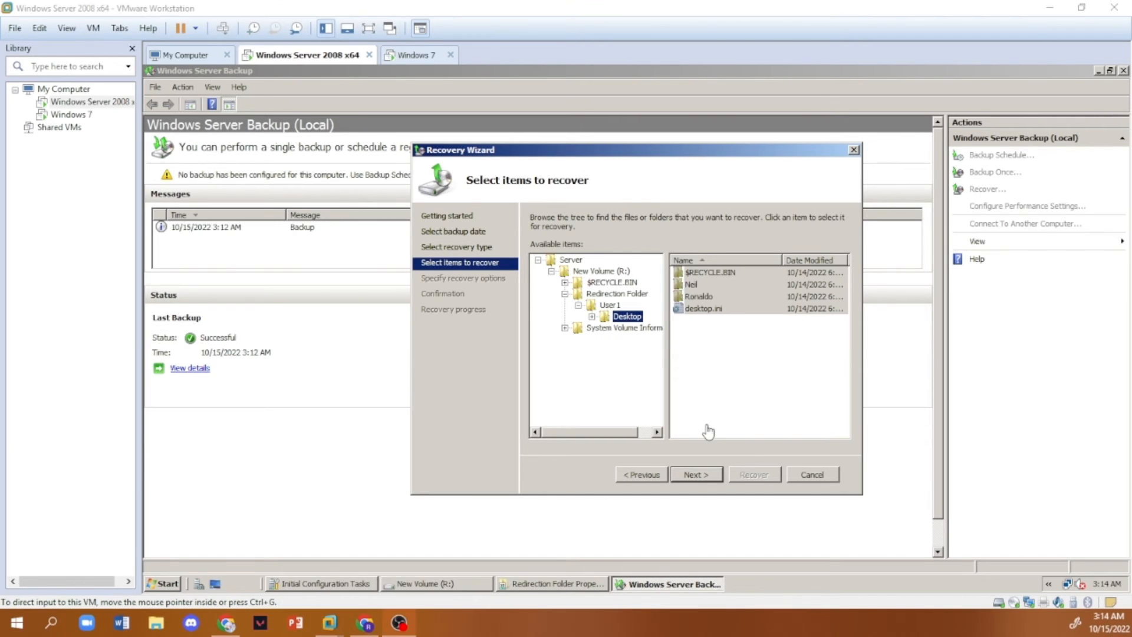
{"action": "left_click", "coordinate": [705, 475]}
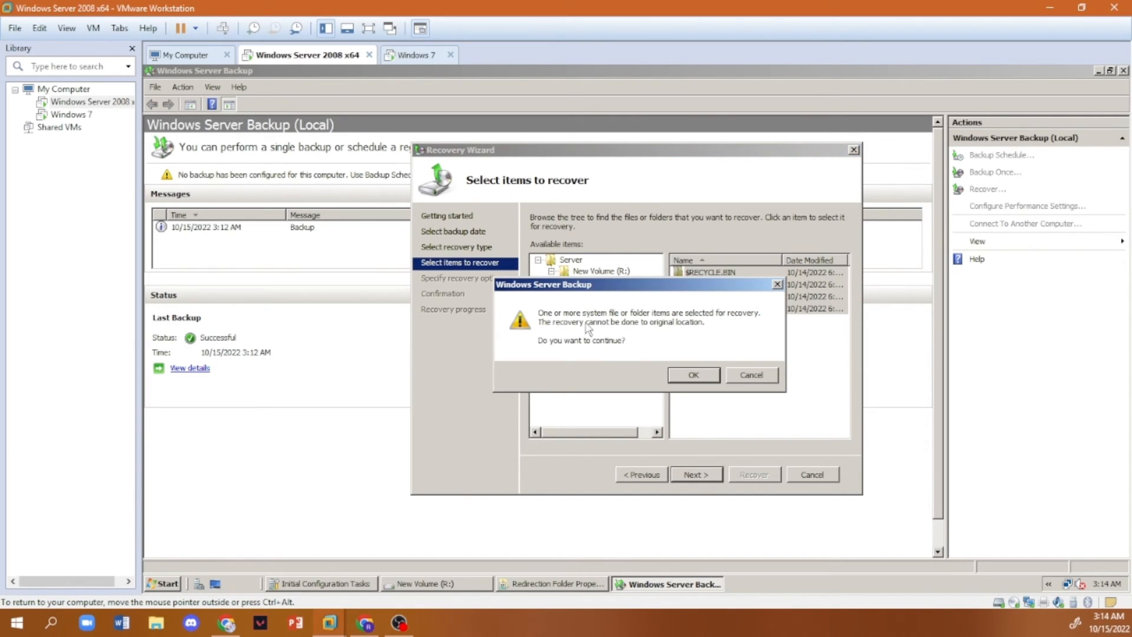
{"action": "left_click", "coordinate": [693, 375]}
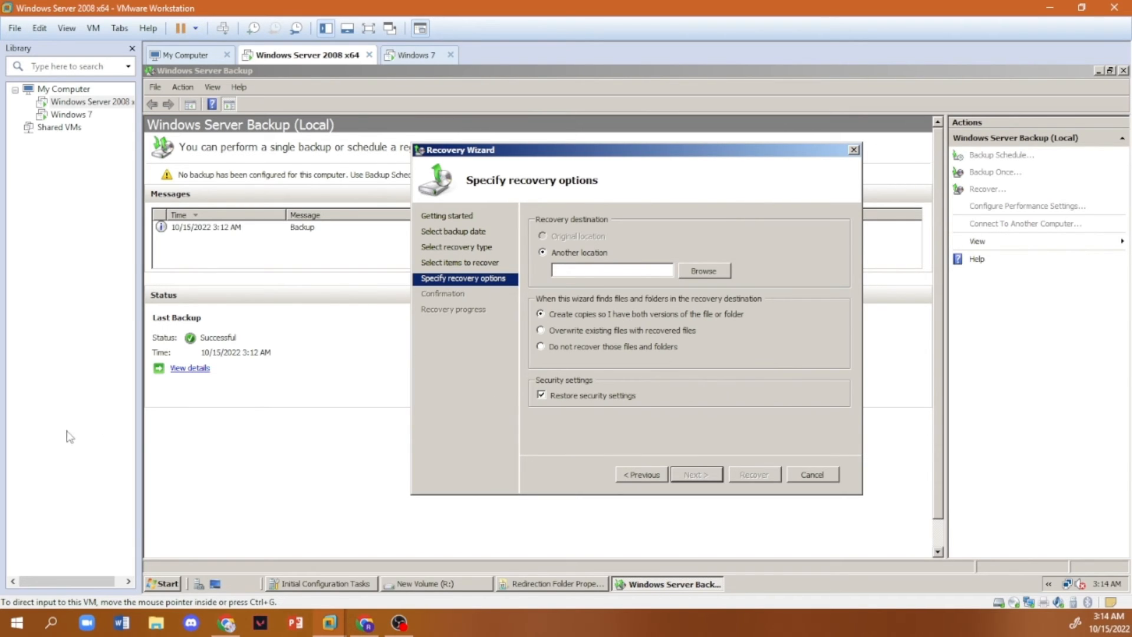
- Set the recovery destination to User1's Desktop folder inside the Redirection Folder on New Volume (R:)
{"action": "left_click", "coordinate": [701, 254]}
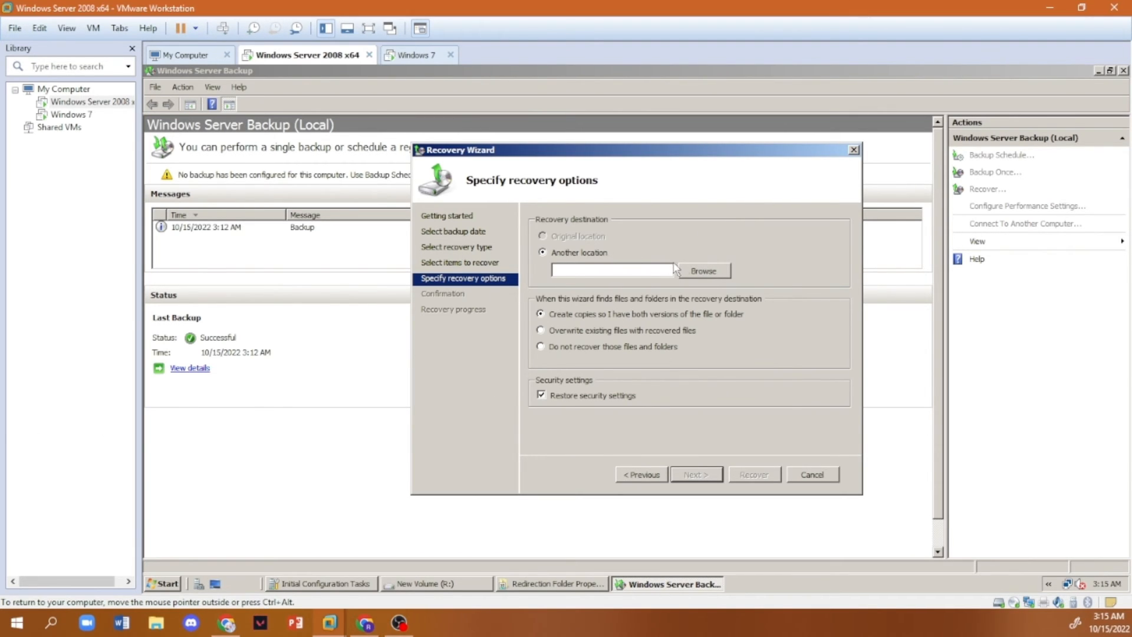
{"action": "left_click", "coordinate": [690, 271]}
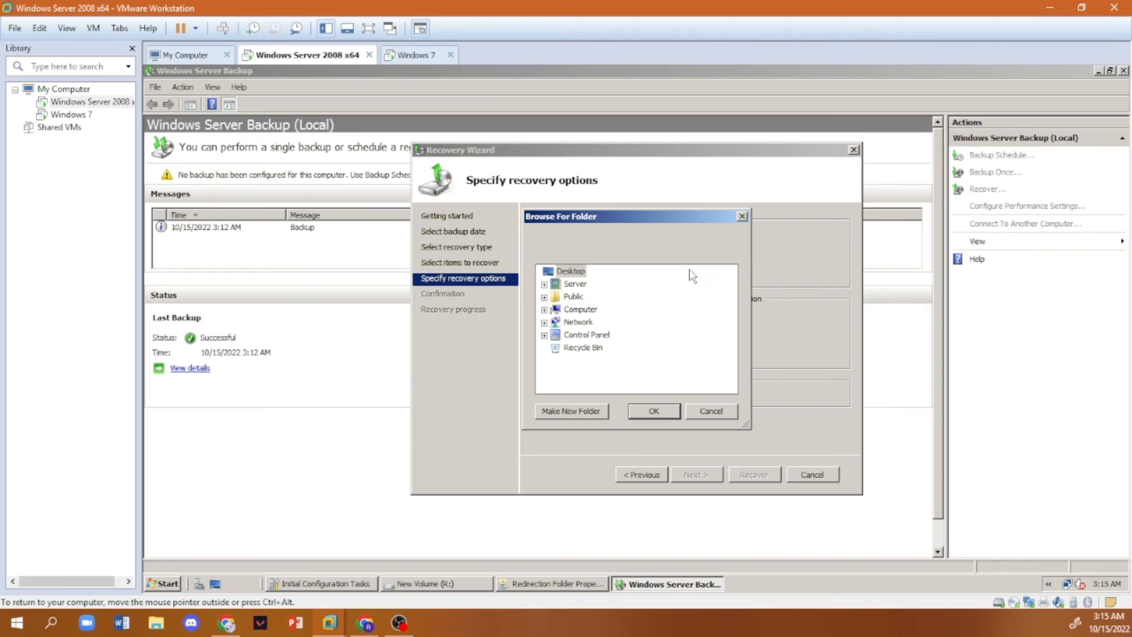
{"action": "left_click", "coordinate": [544, 309]}
{"action": "left_click", "coordinate": [552, 348]}
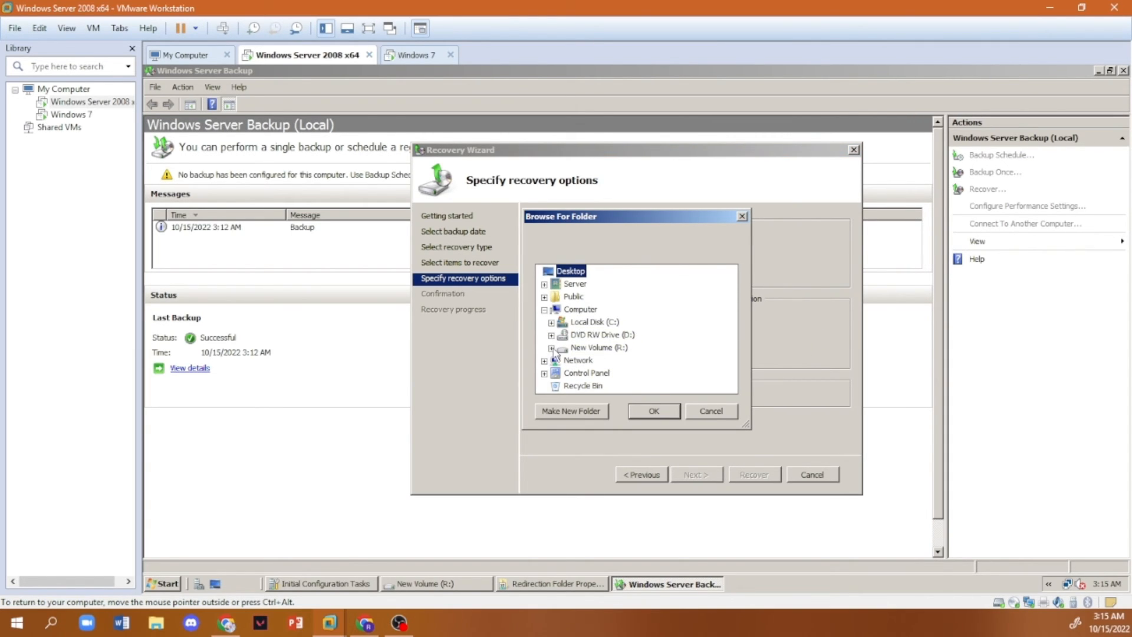
{"action": "left_click", "coordinate": [558, 360]}
{"action": "scroll", "coordinate": [603, 377], "scroll_direction": "down", "scroll_amount": 1}
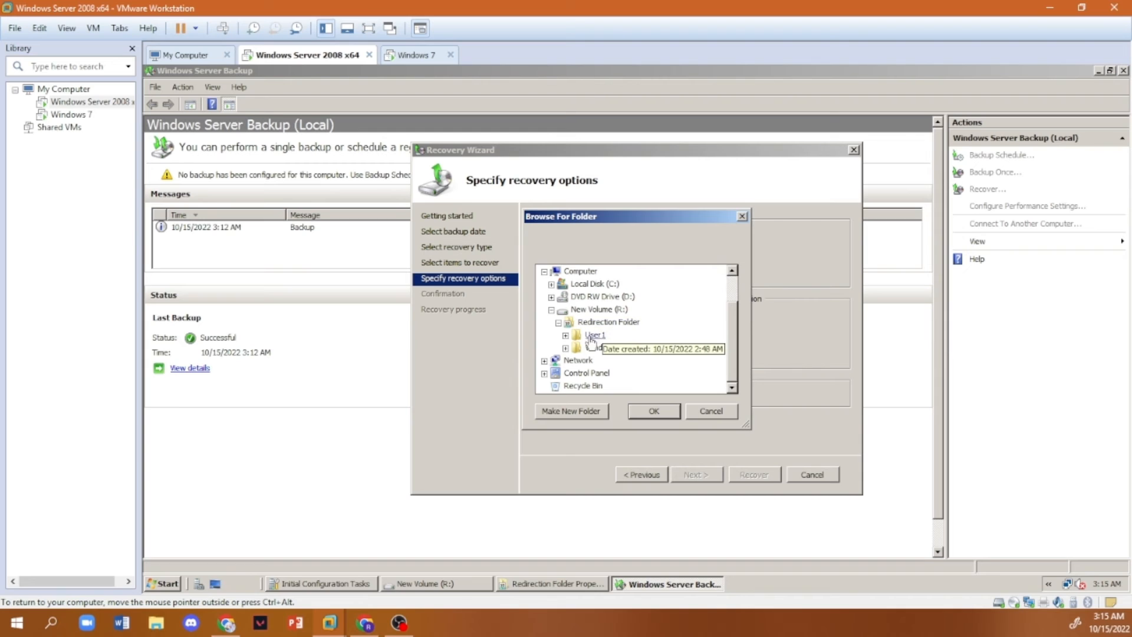
{"action": "double_click", "coordinate": [593, 336]}
{"action": "left_click", "coordinate": [605, 348]}
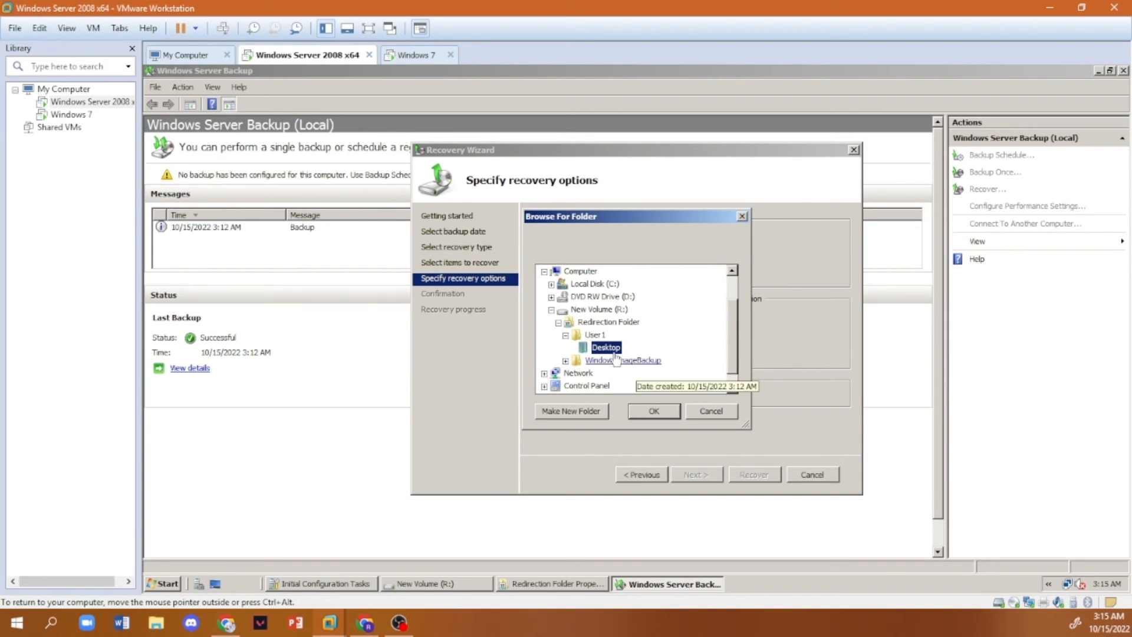
{"action": "left_click", "coordinate": [654, 412]}
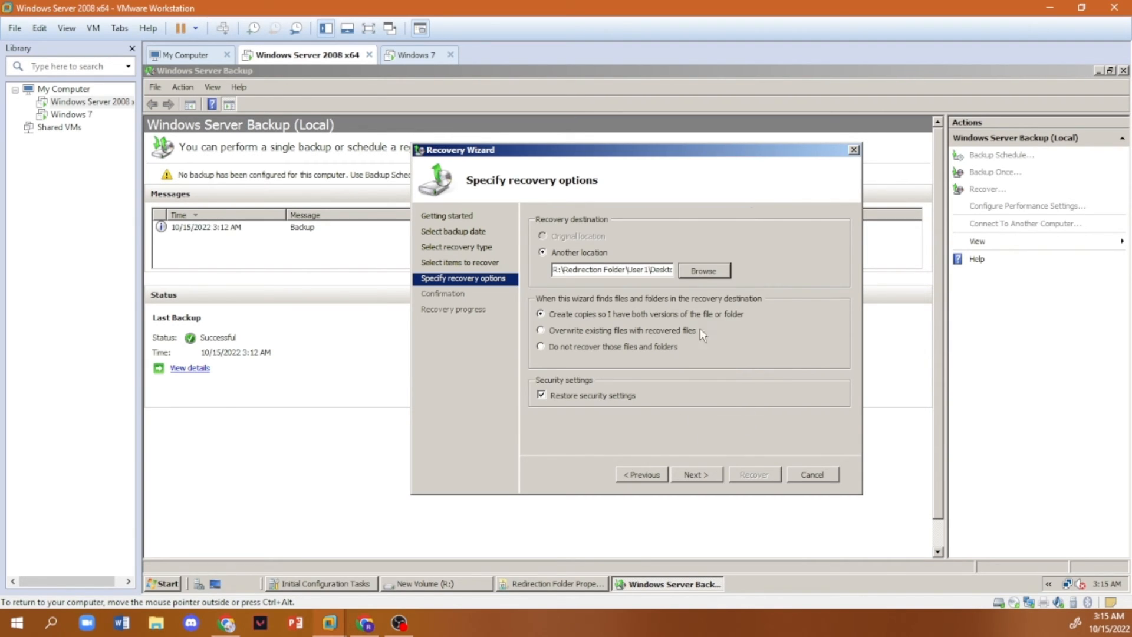
- Accept the recovery options, run the file recovery, and close the wizard once it has finished
{"action": "left_click", "coordinate": [710, 476]}
{"action": "left_click", "coordinate": [748, 478]}
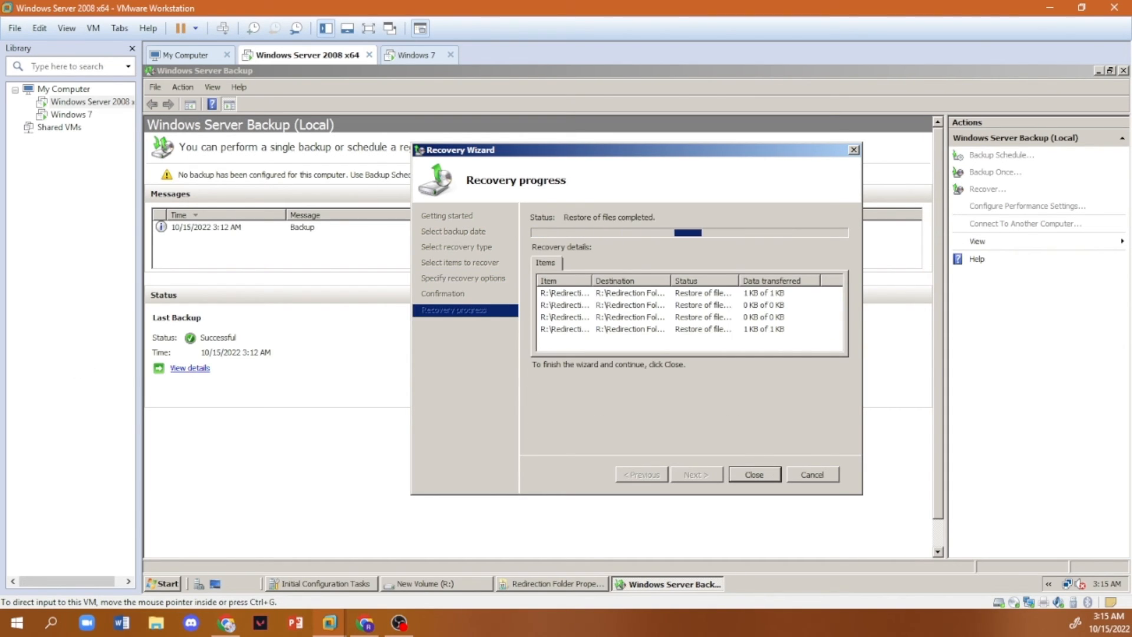
{"action": "left_click", "coordinate": [755, 475]}
- Check the restored folders in User1's Desktop folder on New Volume (R:) and switch to the Windows 7 machine
{"action": "left_click", "coordinate": [427, 587]}
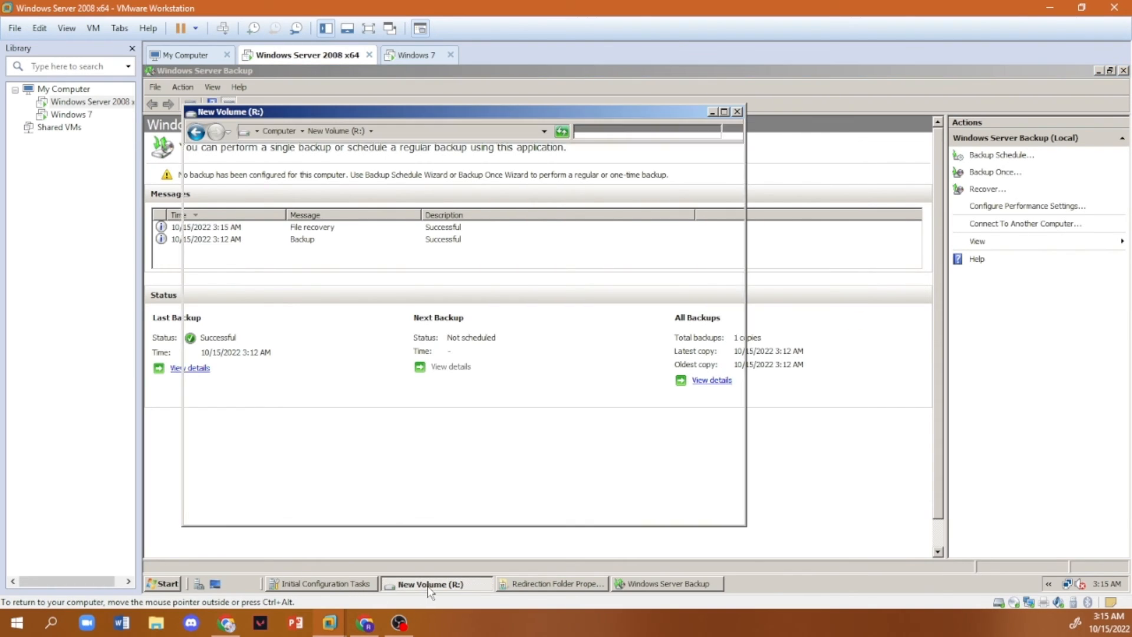
{"action": "double_click", "coordinate": [328, 196]}
{"action": "double_click", "coordinate": [330, 199]}
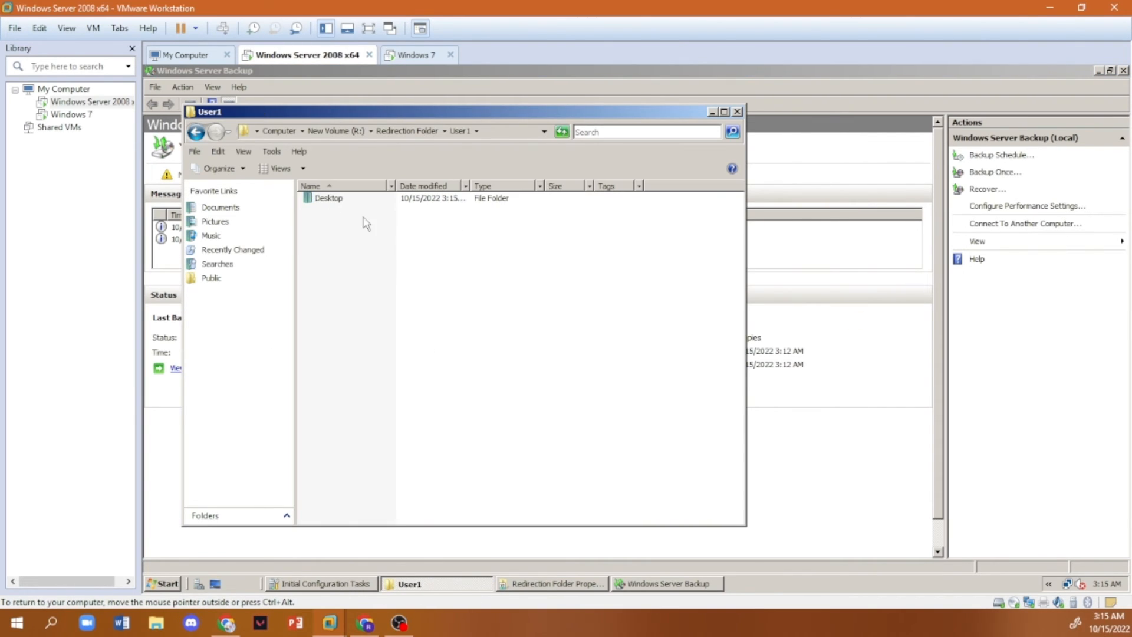
{"action": "double_click", "coordinate": [331, 198]}
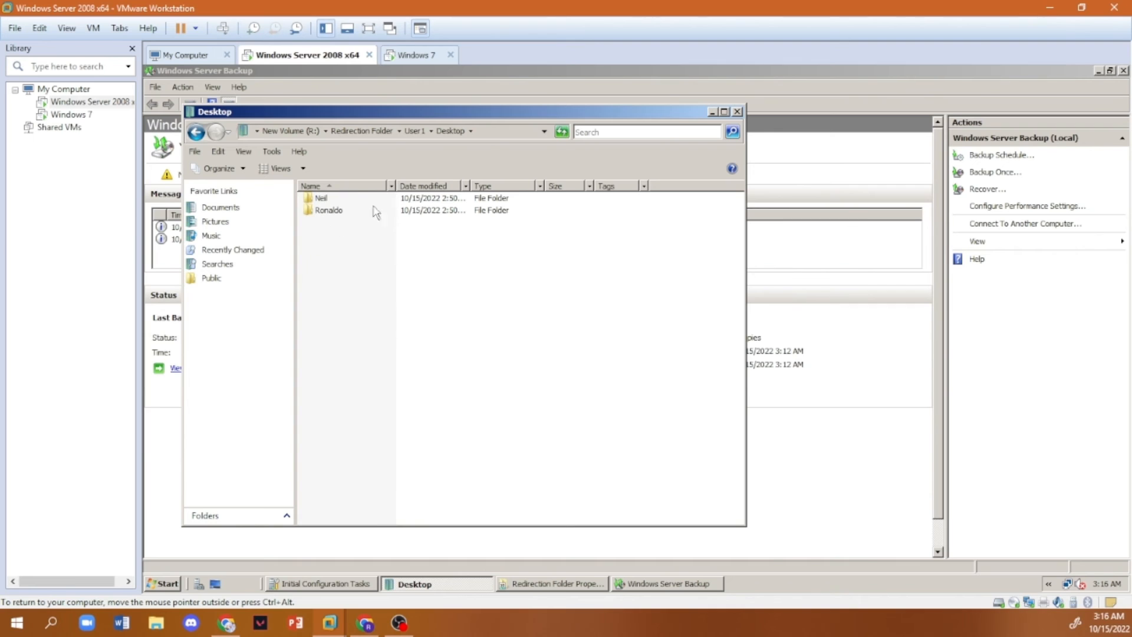
{"action": "left_click", "coordinate": [410, 56]}
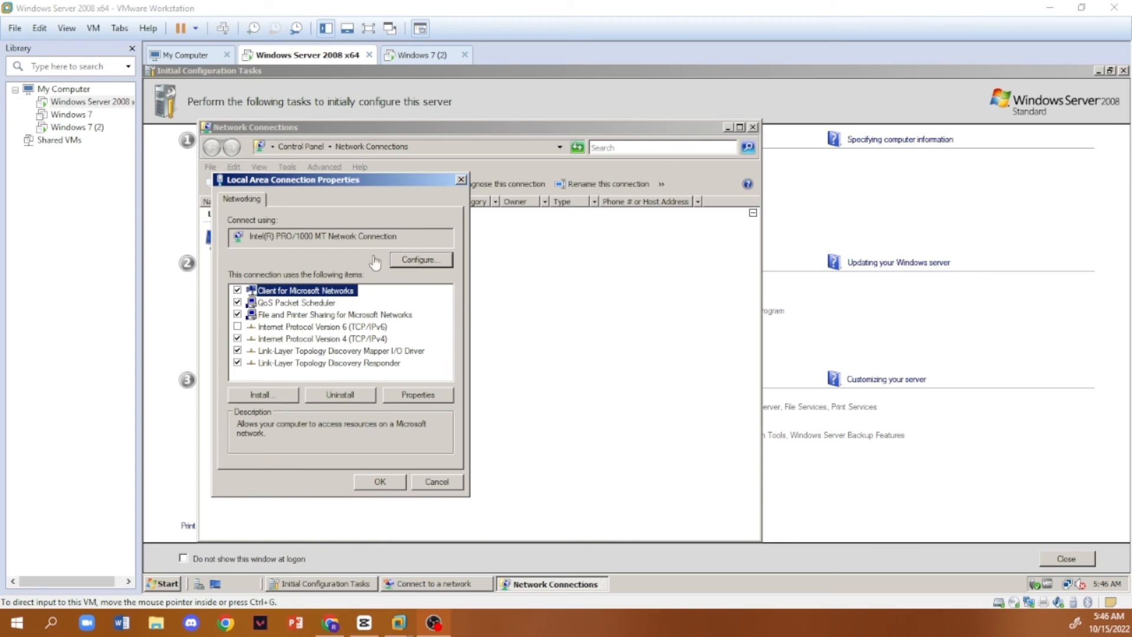
- Review the server's IPv4 address and DNS settings for the Local Area Connection and close Network Connections
{"action": "double_click", "coordinate": [336, 338]}
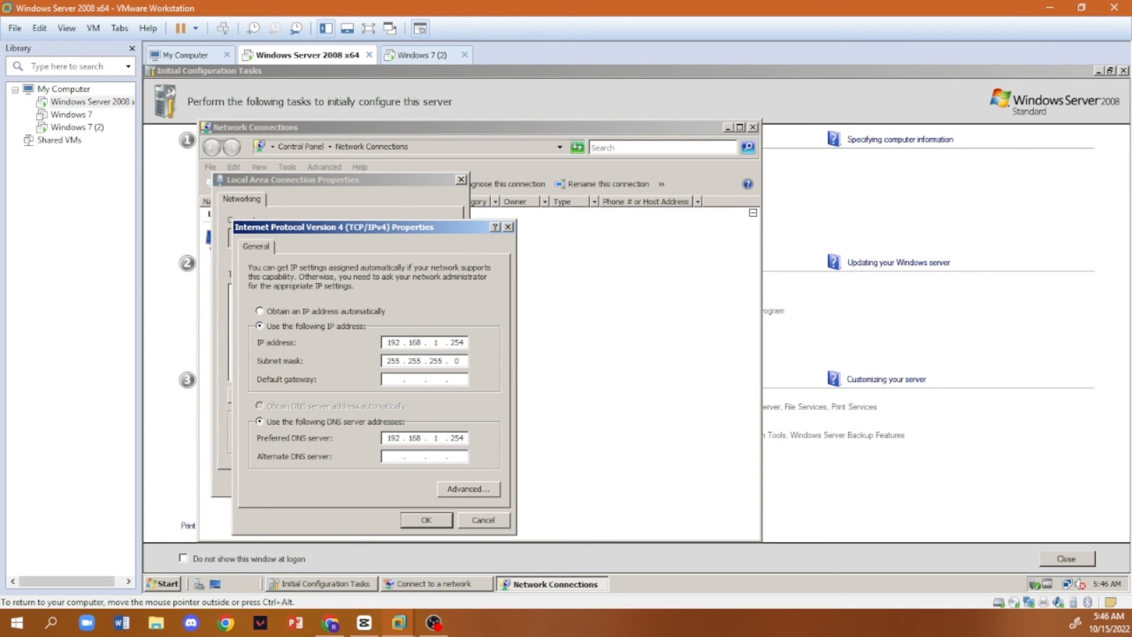
{"action": "left_click", "coordinate": [442, 520]}
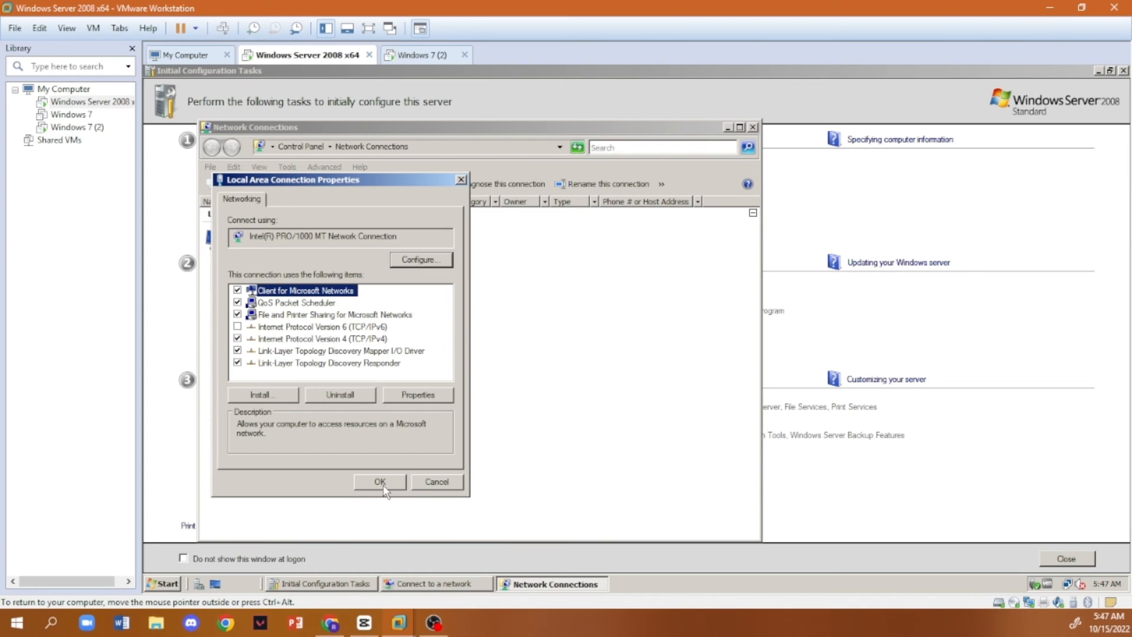
{"action": "left_click", "coordinate": [387, 486]}
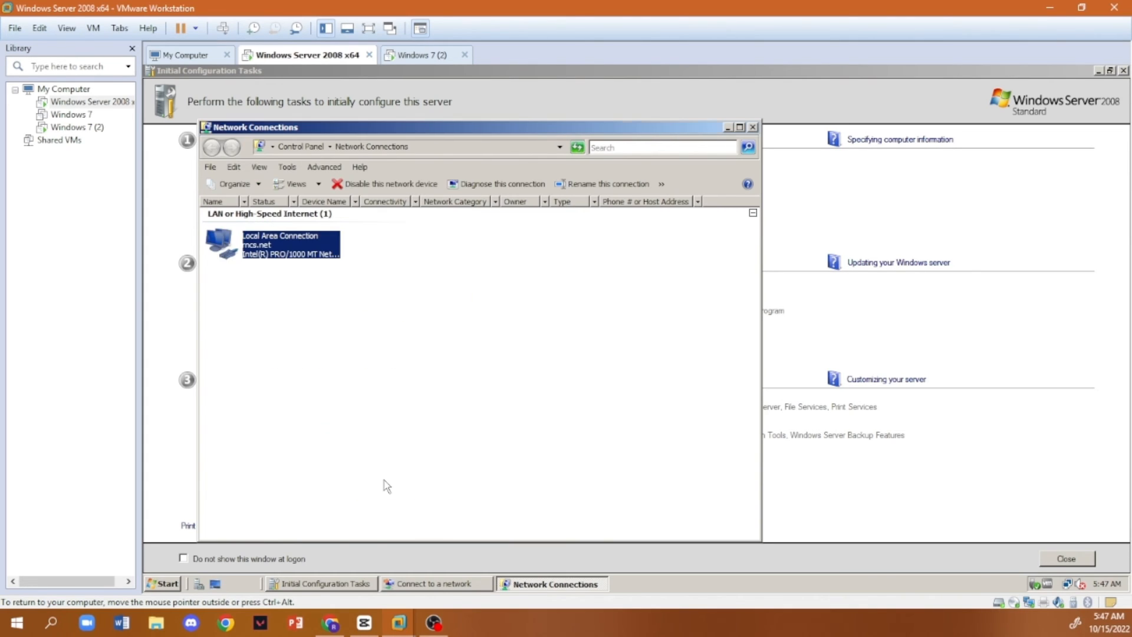
{"action": "left_click", "coordinate": [753, 128]}
- Allow Remote Desktop connections to the server from computers running any version of Remote Desktop and minimize the System window
{"action": "left_click", "coordinate": [169, 583]}
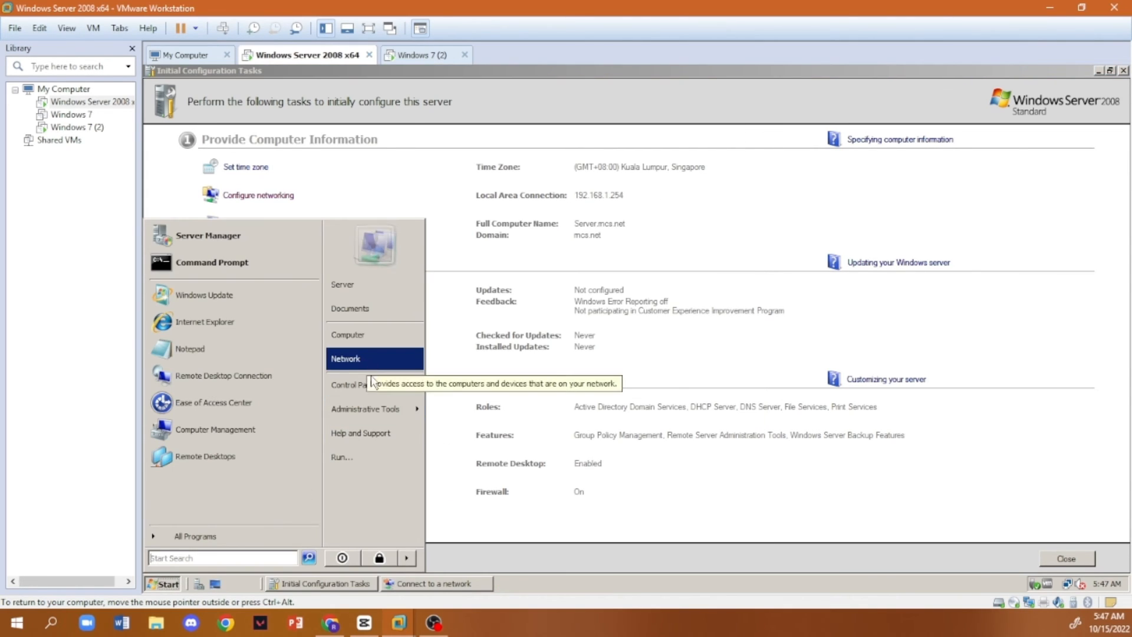
{"action": "left_click", "coordinate": [354, 386]}
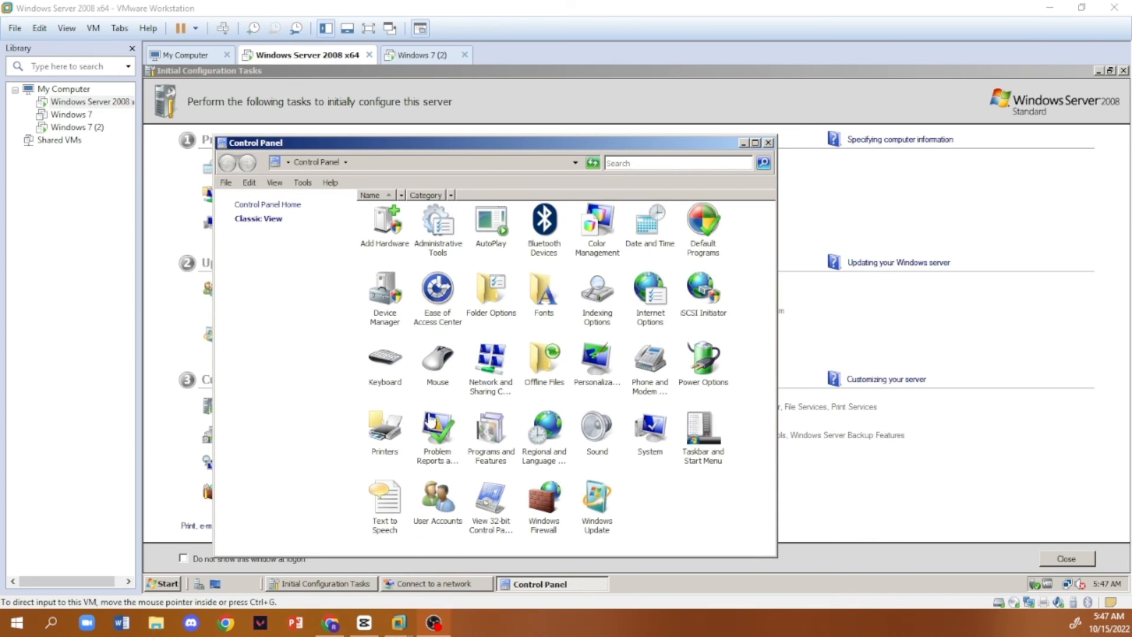
{"action": "double_click", "coordinate": [651, 441]}
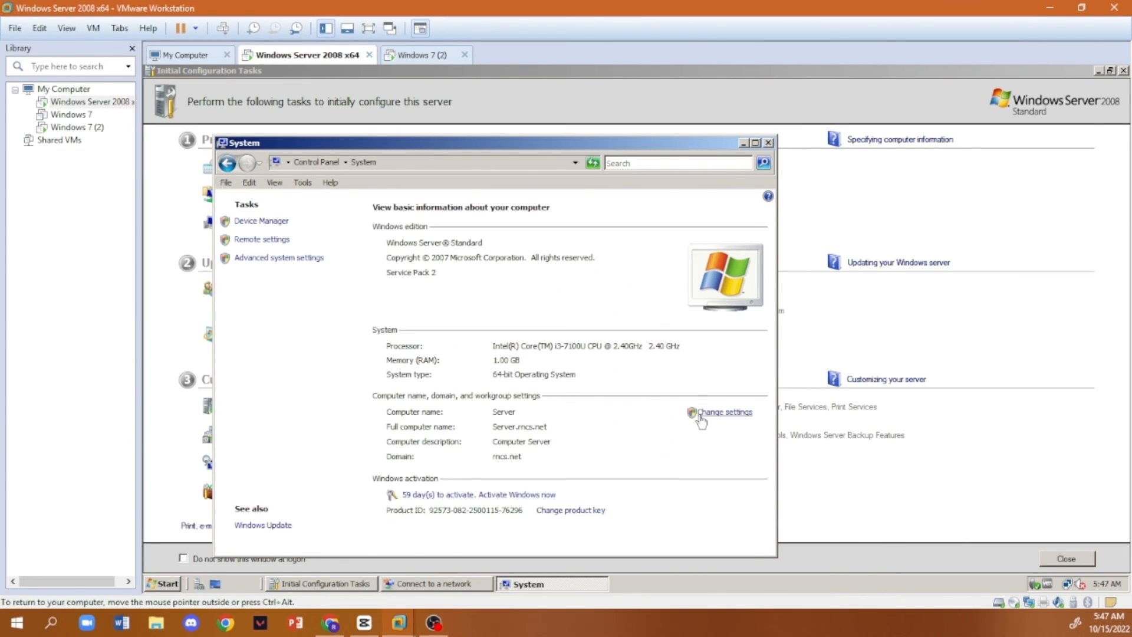
{"action": "left_click", "coordinate": [708, 413]}
{"action": "left_click", "coordinate": [539, 388]}
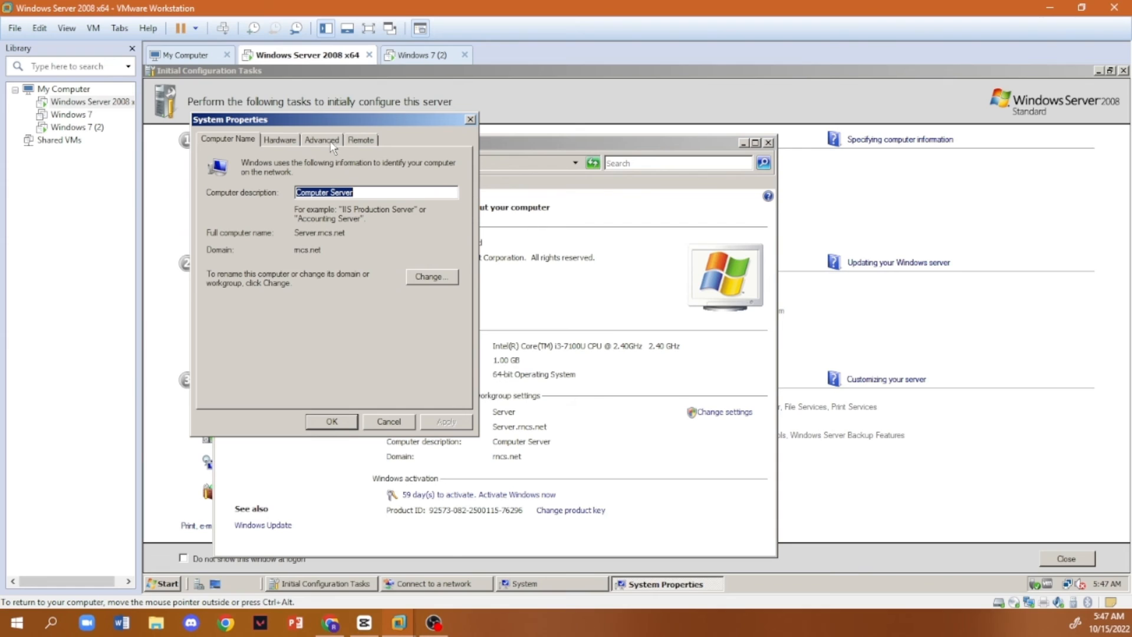
{"action": "left_click", "coordinate": [361, 139]}
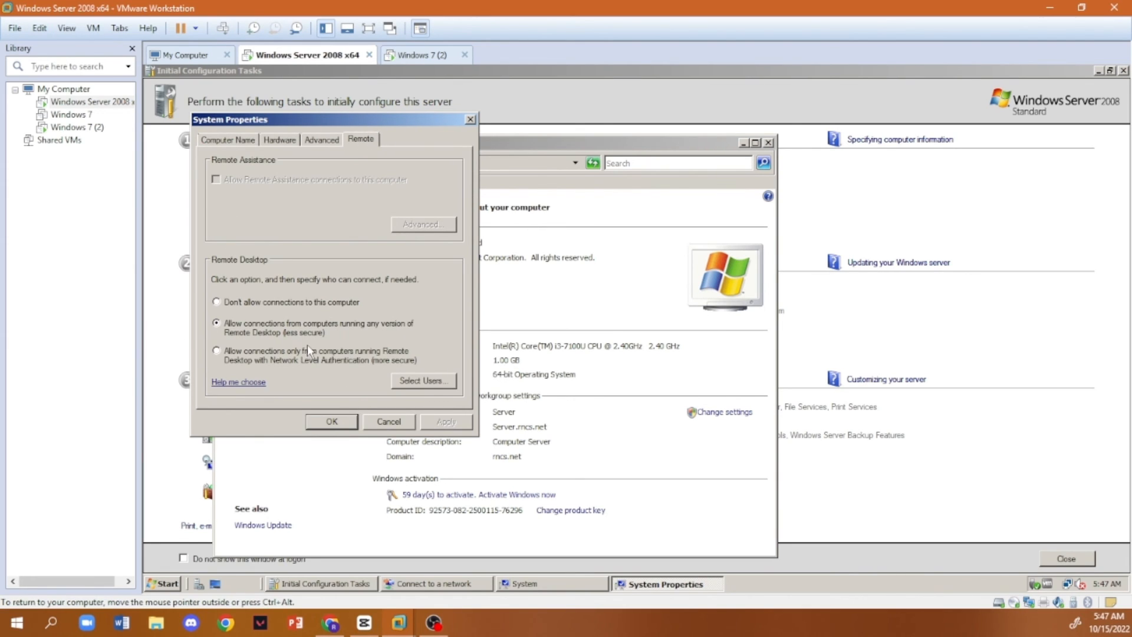
{"action": "left_click", "coordinate": [236, 322]}
{"action": "left_click", "coordinate": [454, 420]}
{"action": "left_click", "coordinate": [332, 421]}
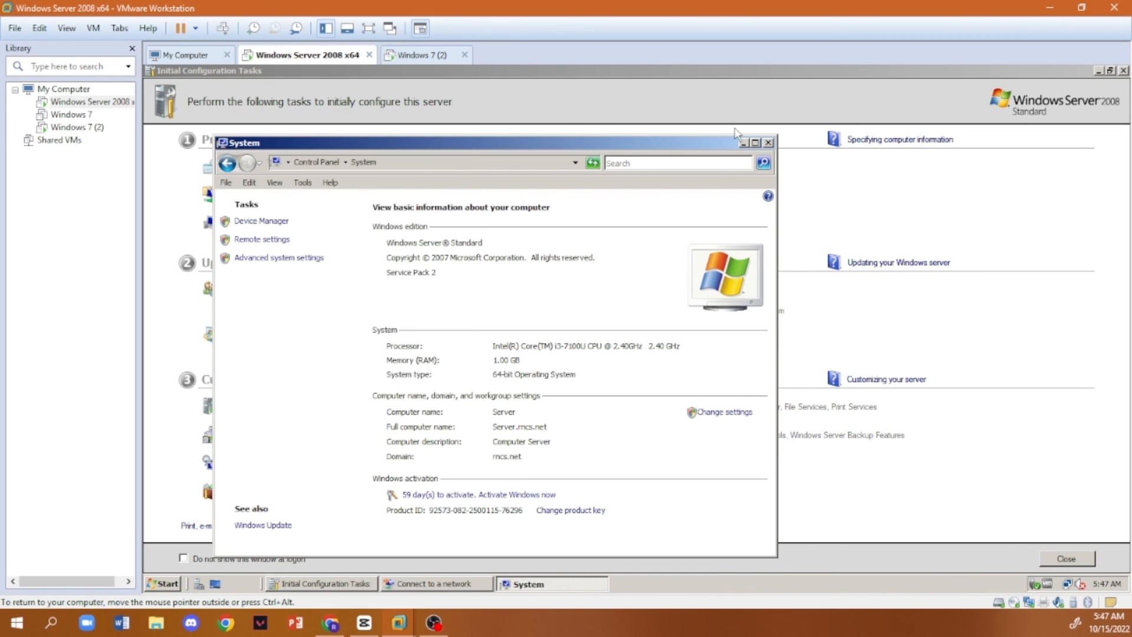
{"action": "left_click", "coordinate": [743, 144]}
- Open Remote Desktop Connection on the Windows 7 (2) machine and choose the server's address 192.168.1.254 as the computer
{"action": "left_click", "coordinate": [422, 55]}
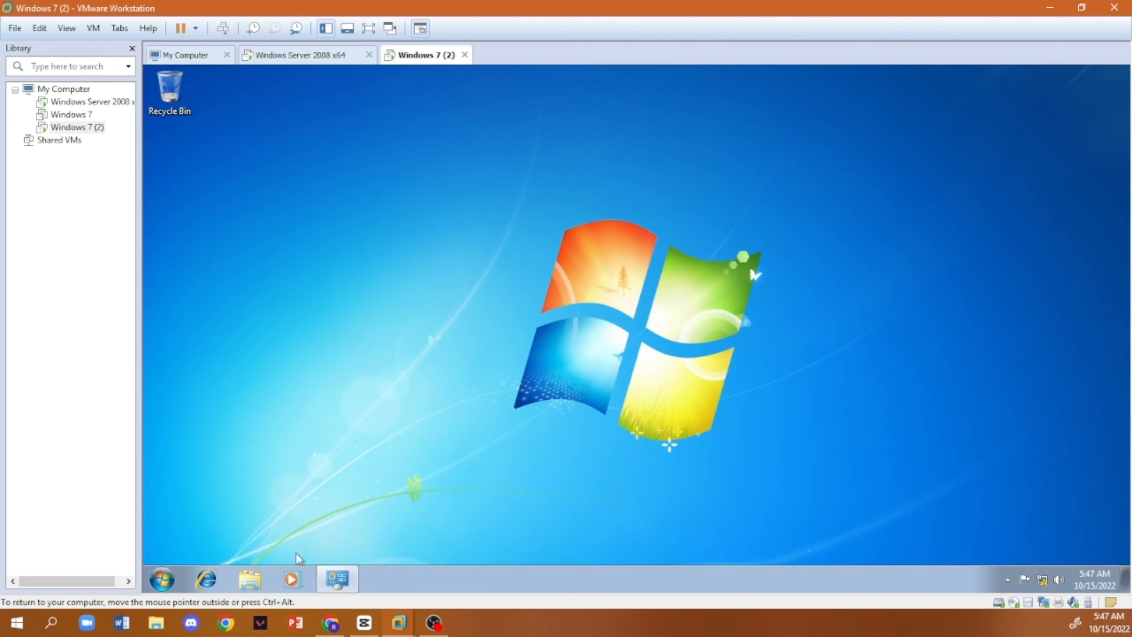
{"action": "left_click", "coordinate": [177, 575]}
{"action": "type", "text": "remote"}
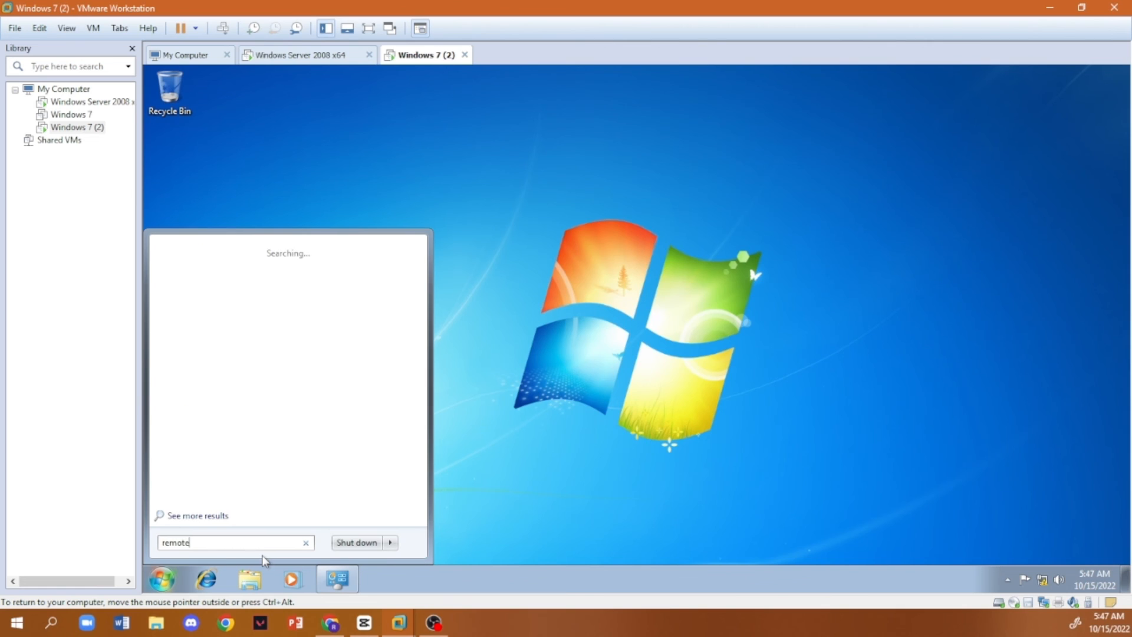
{"action": "left_click", "coordinate": [235, 265]}
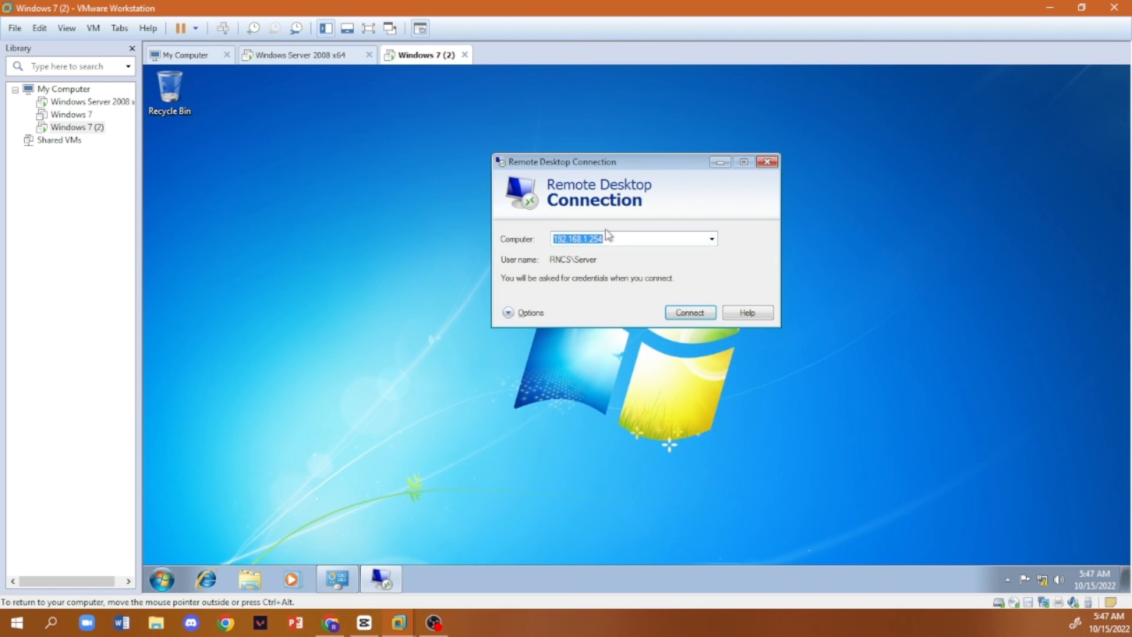
{"action": "left_click", "coordinate": [713, 239]}
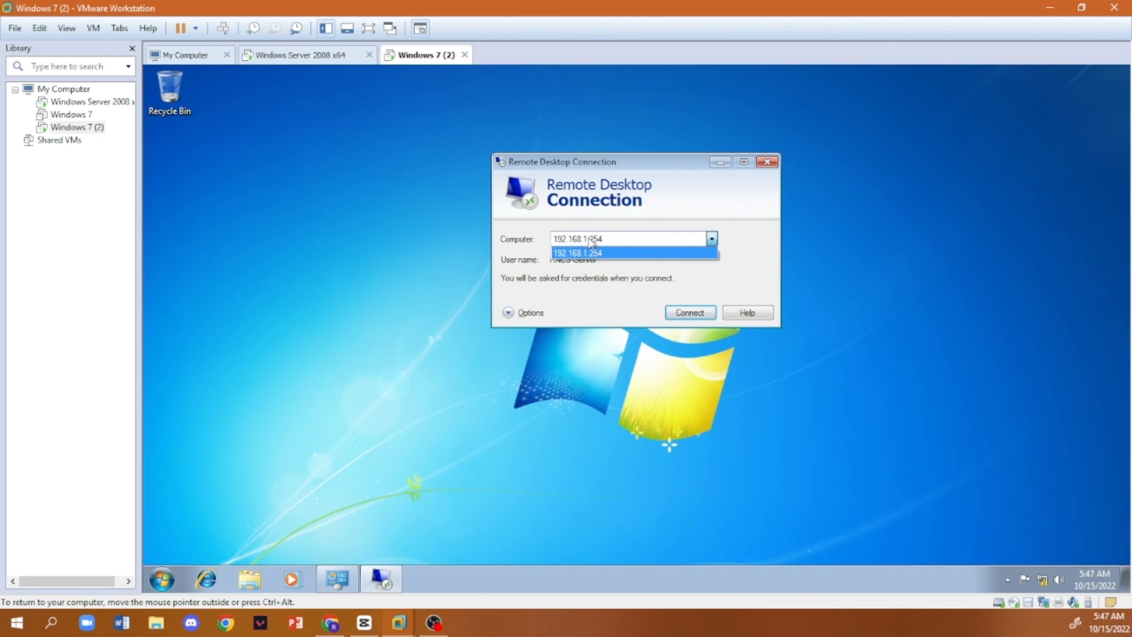
{"action": "left_click", "coordinate": [627, 250]}
{"action": "left_click", "coordinate": [298, 55]}
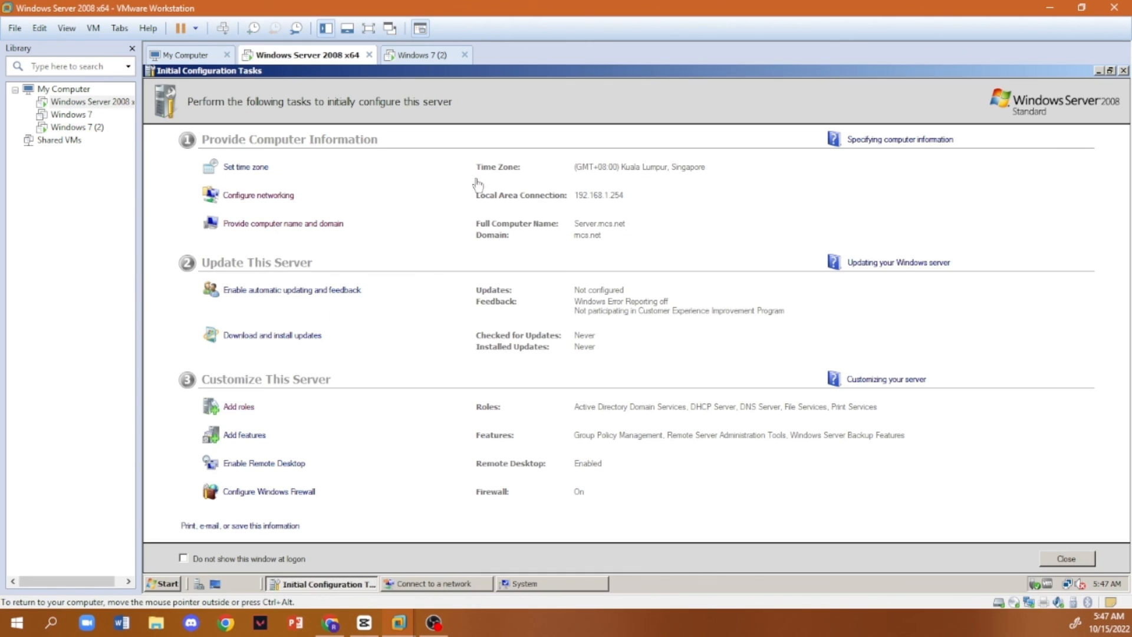
{"action": "left_click", "coordinate": [425, 56]}
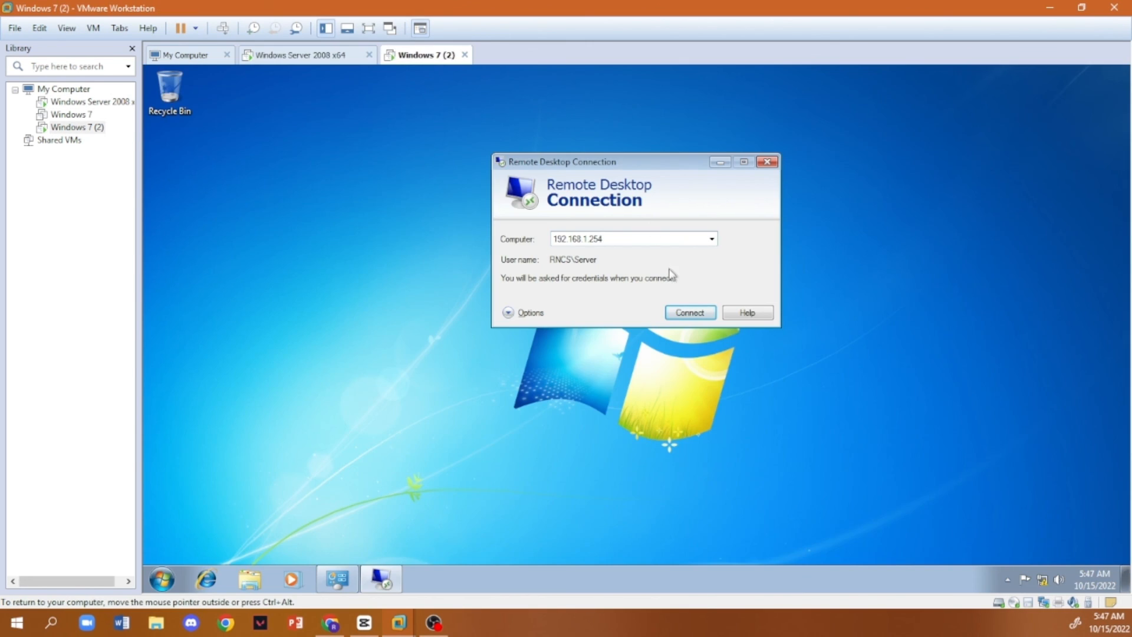
- Start the remote connection to the server and submit the Server account's password
{"action": "left_click", "coordinate": [684, 317]}
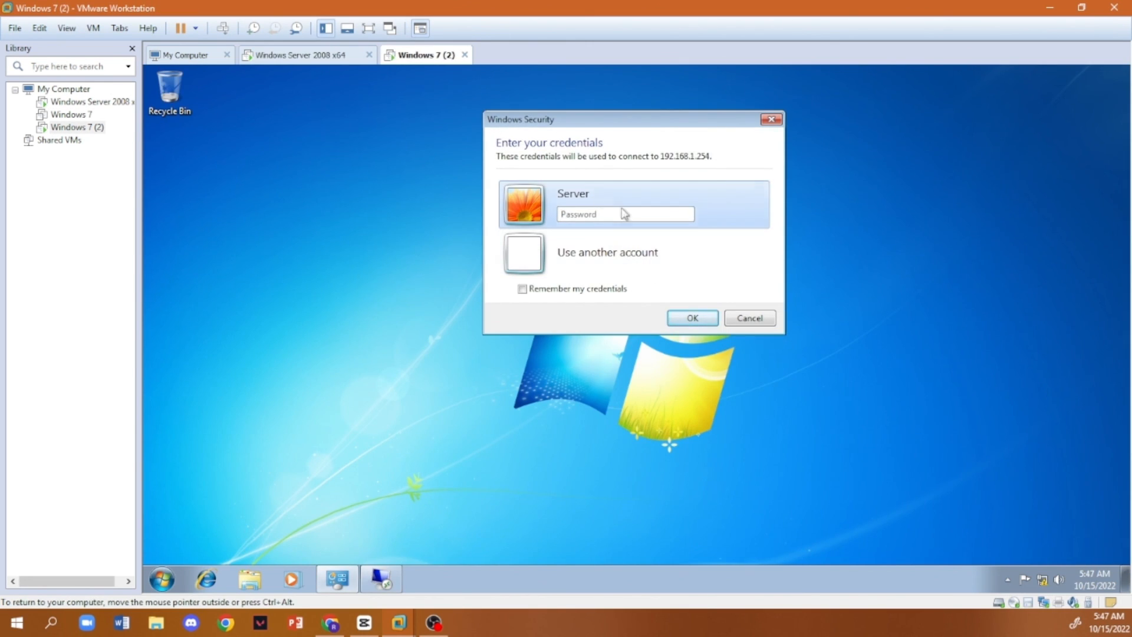
{"action": "left_click", "coordinate": [625, 214]}
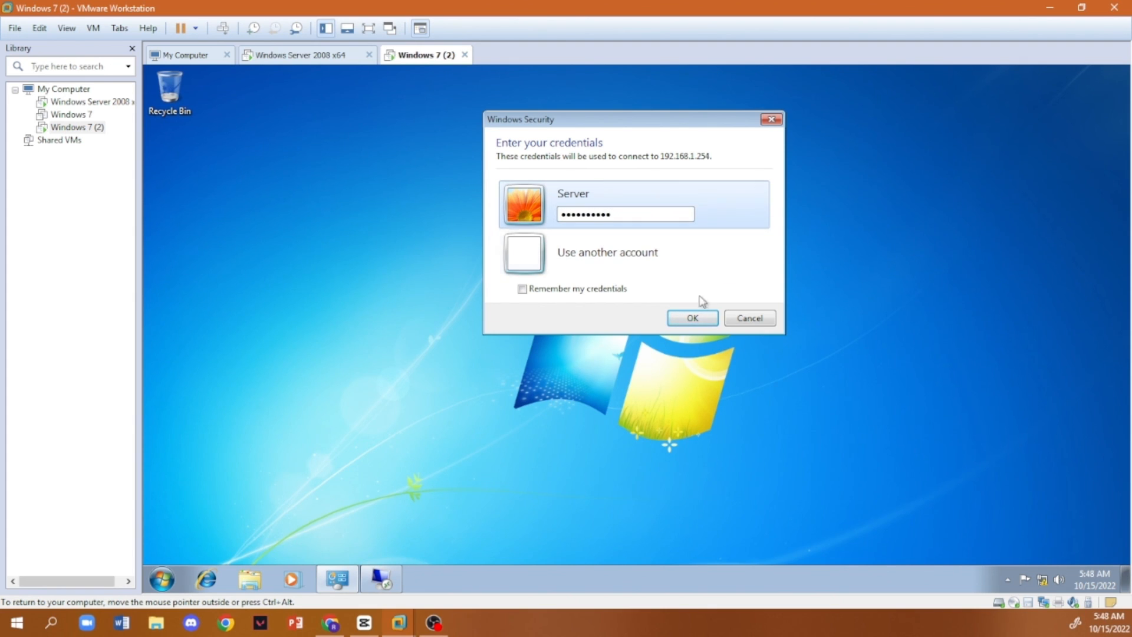
{"action": "left_click", "coordinate": [702, 319]}
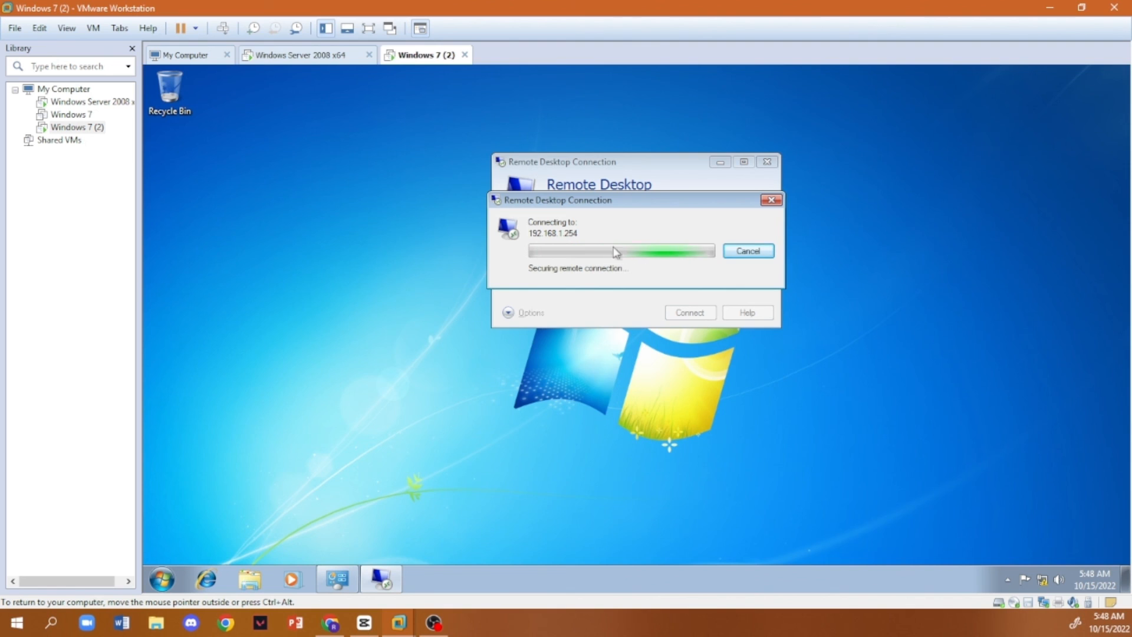
- Minimize Initial Configuration Tasks and cancel Connect to a network on the server, and return to the Windows 7 (2) machine
{"action": "left_click", "coordinate": [317, 55]}
{"action": "left_click", "coordinate": [1099, 71]}
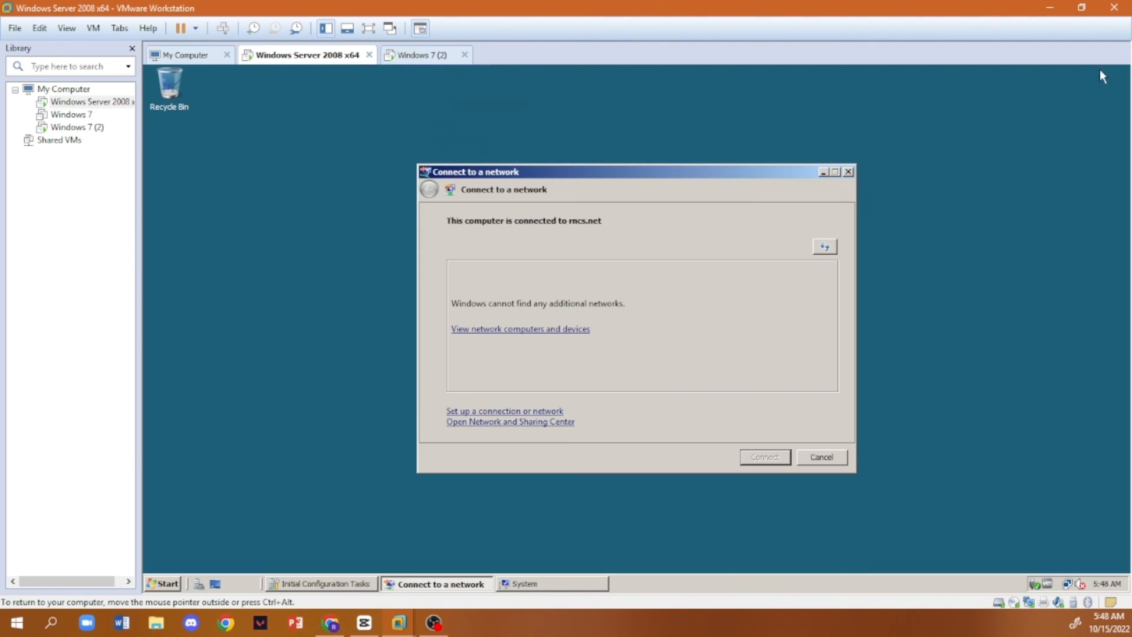
{"action": "left_click", "coordinate": [821, 457]}
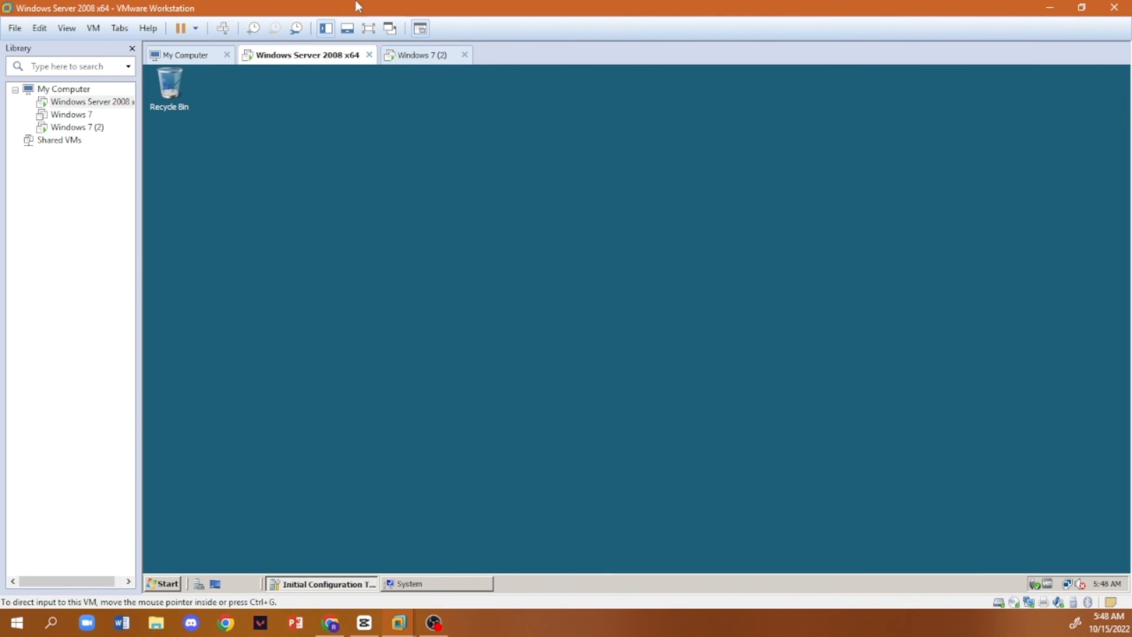
{"action": "left_click", "coordinate": [416, 55]}
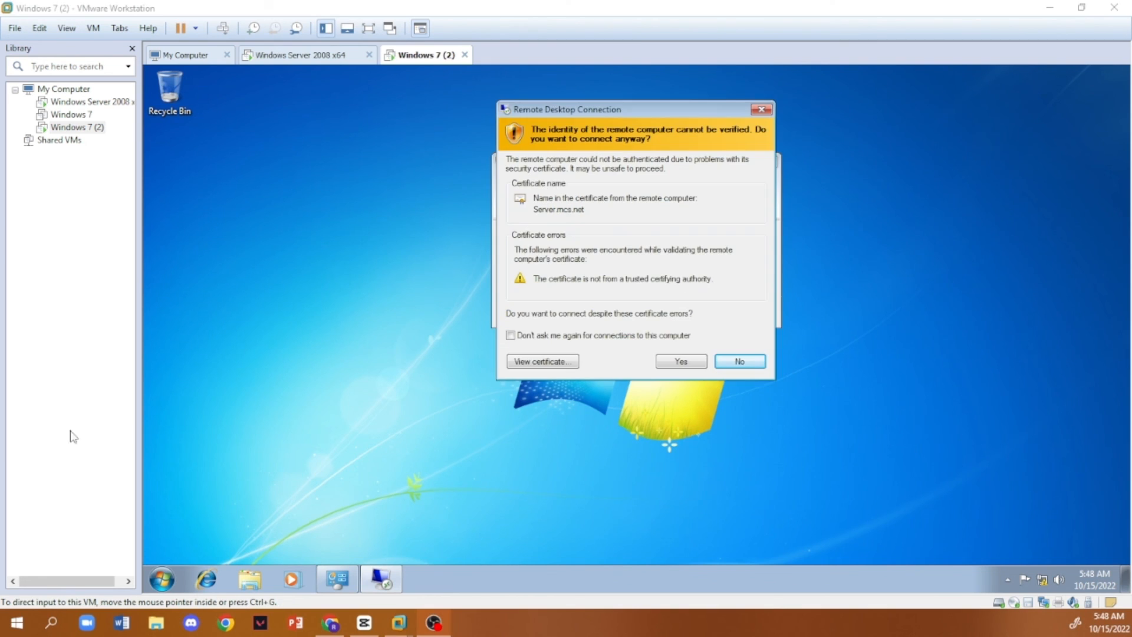
- Agree to connect despite the certificate errors and create a folder named Remote Test on the remote server's desktop
{"action": "left_click", "coordinate": [676, 365]}
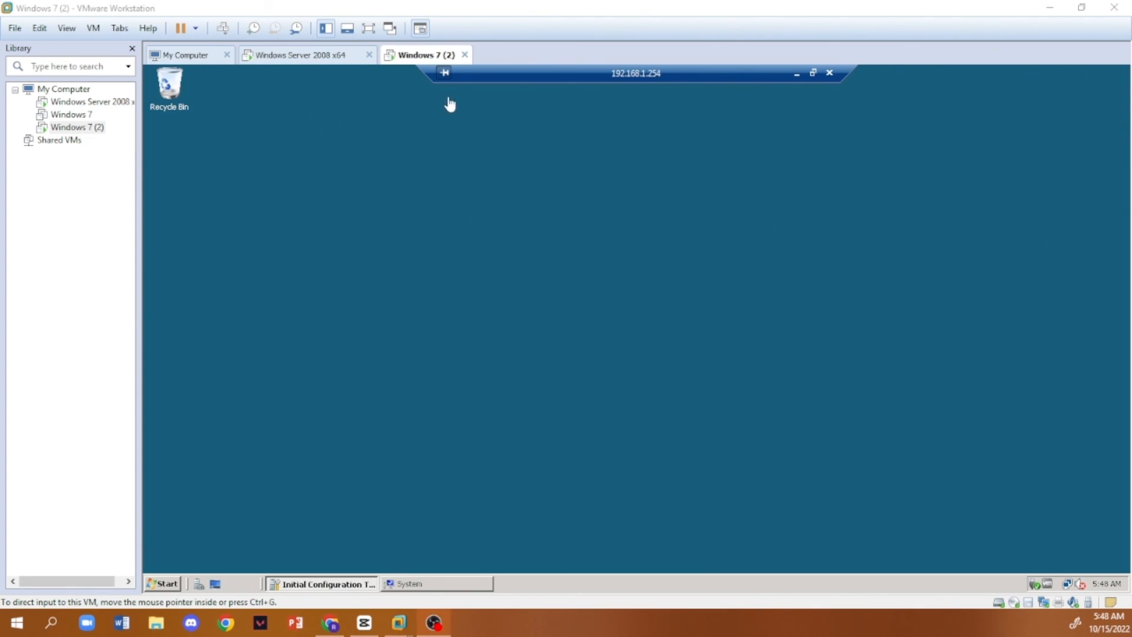
{"action": "right_click", "coordinate": [356, 179]}
{"action": "mouse_move", "coordinate": [412, 258]}
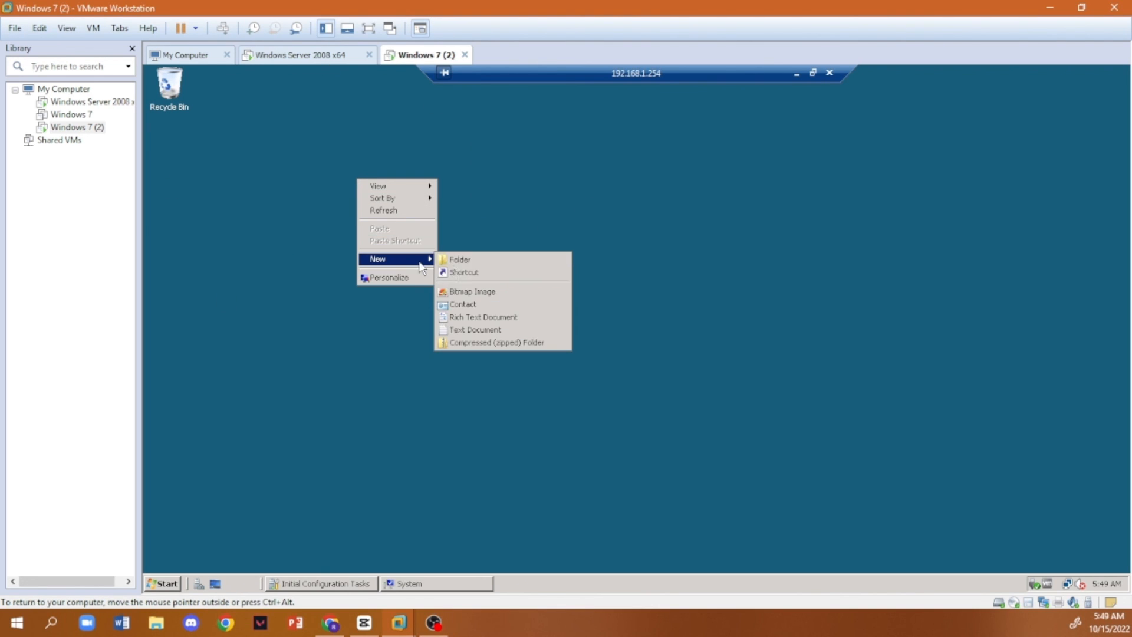
{"action": "left_click", "coordinate": [475, 260]}
{"action": "type", "text": "Remote Test"}
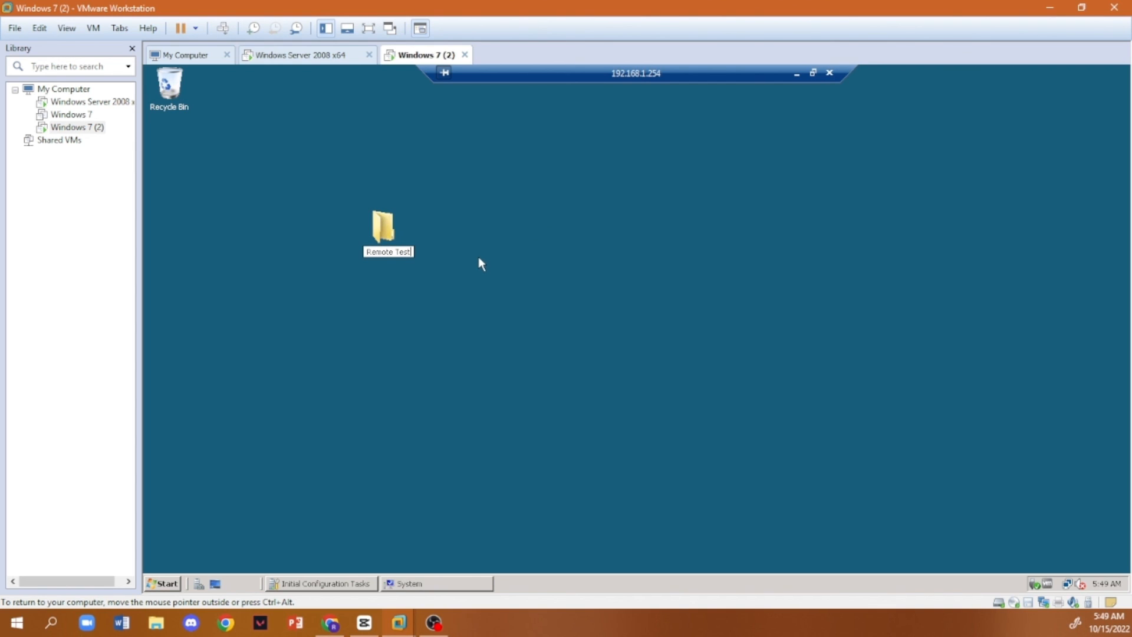
- Finish naming the Remote Test folder and disconnect the Remote Desktop session to 192.168.1.254
{"action": "key", "text": "Return"}
{"action": "left_click", "coordinate": [547, 260]}
{"action": "left_click", "coordinate": [830, 74]}
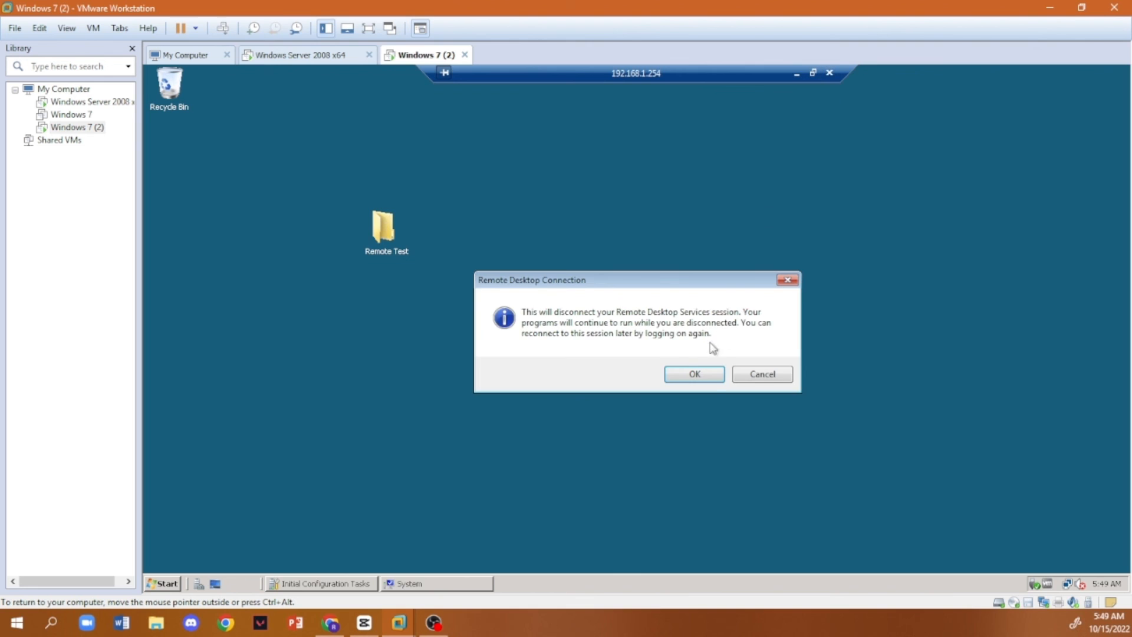
{"action": "left_click", "coordinate": [706, 381]}
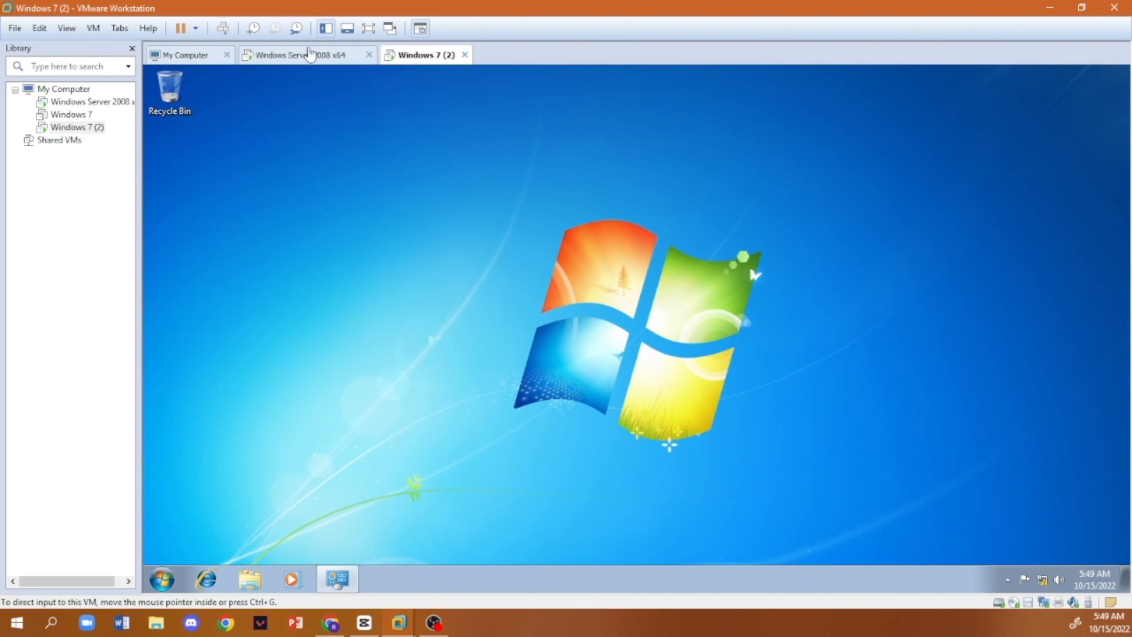
- Switch to the Windows Server 2008 x64 machine and log back on to the Server account with its password
{"action": "left_click", "coordinate": [334, 58]}
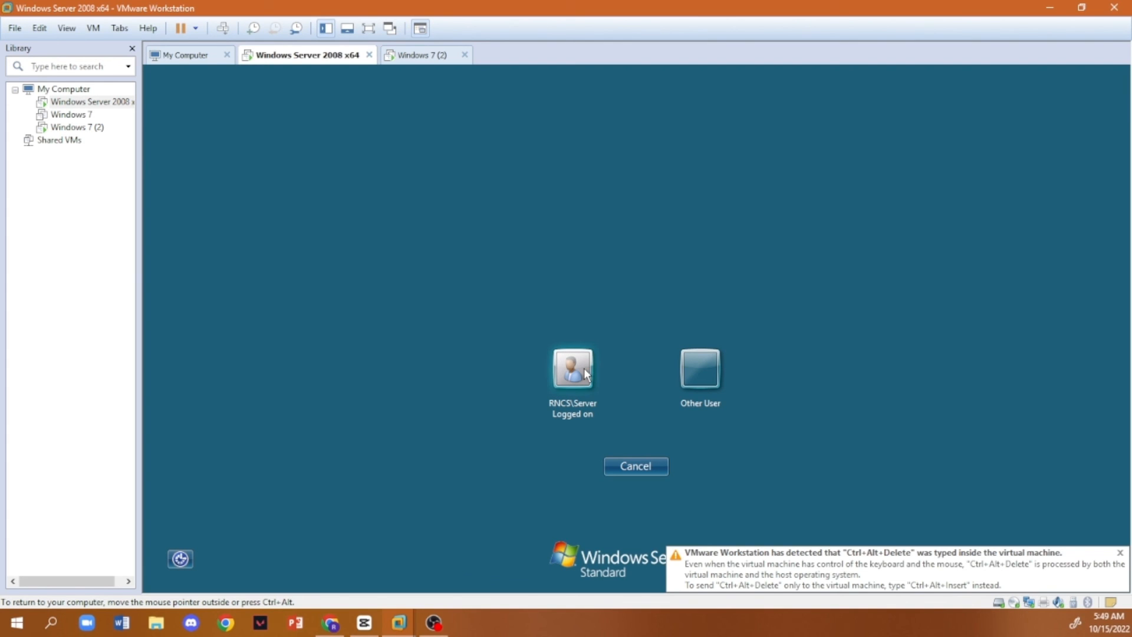
{"action": "left_click", "coordinate": [571, 367]}
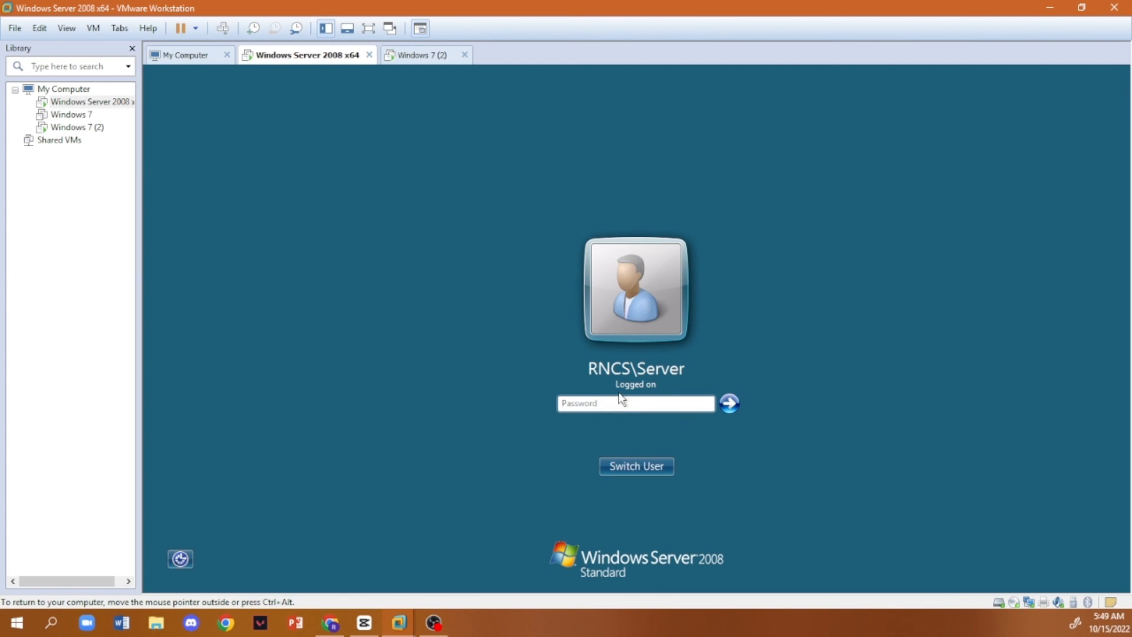
{"action": "type", "text": "••"}
{"action": "key", "text": "Return"}
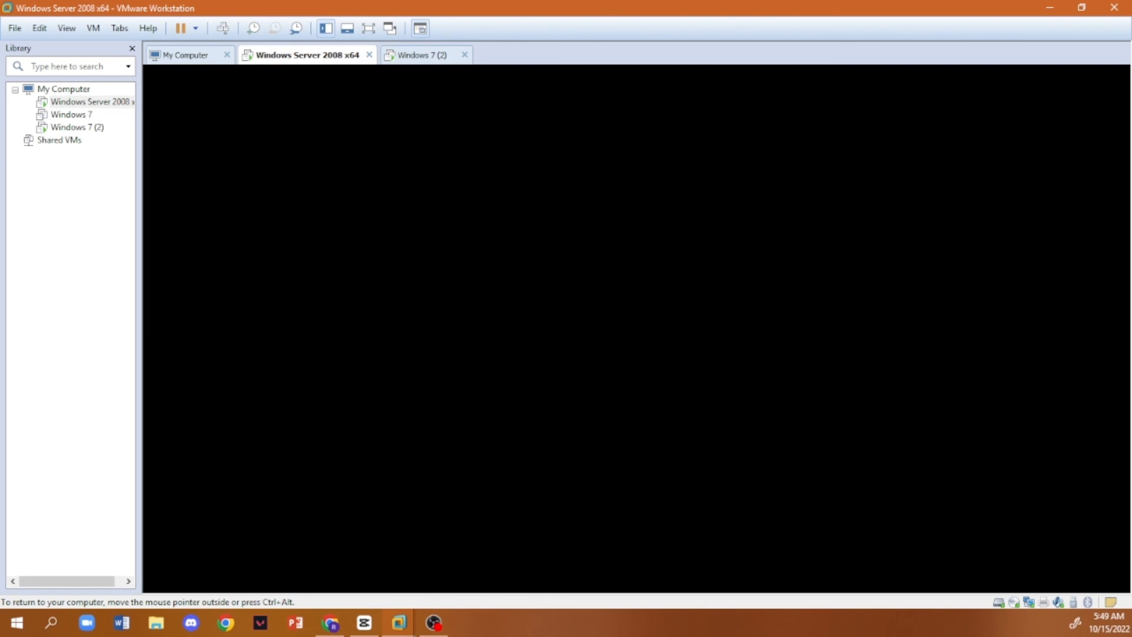
- Select the Remote Test folder on the server's own desktop and move it closer to the Recycle Bin
{"action": "left_click_drag", "start_coordinate": [461, 167], "coordinate": [332, 309]}
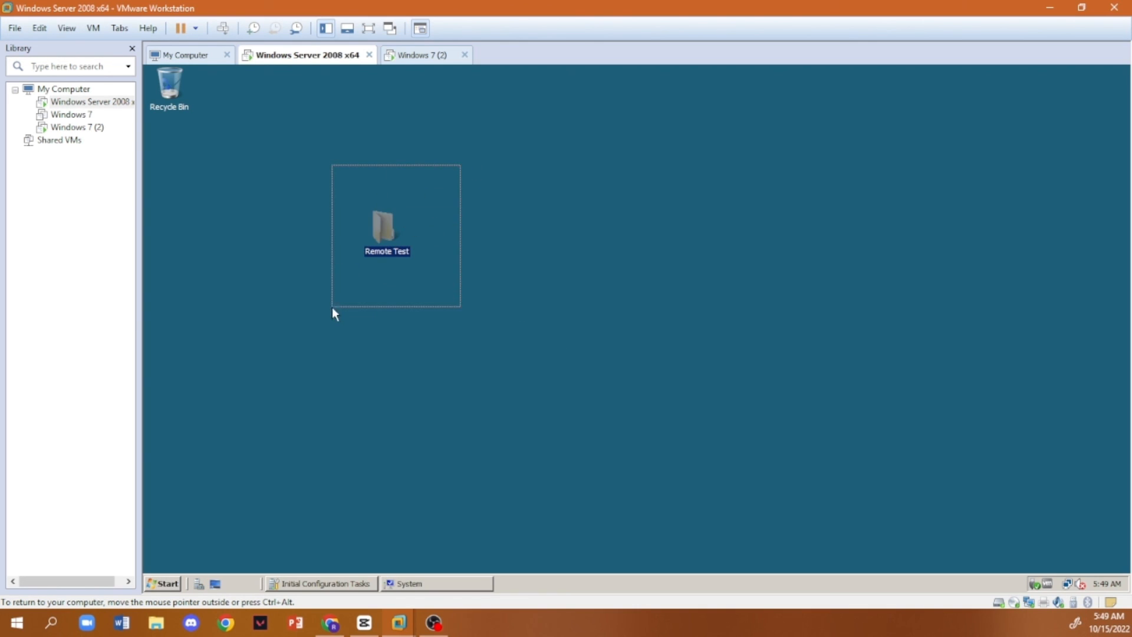
{"action": "left_click_drag", "start_coordinate": [399, 235], "coordinate": [216, 171]}
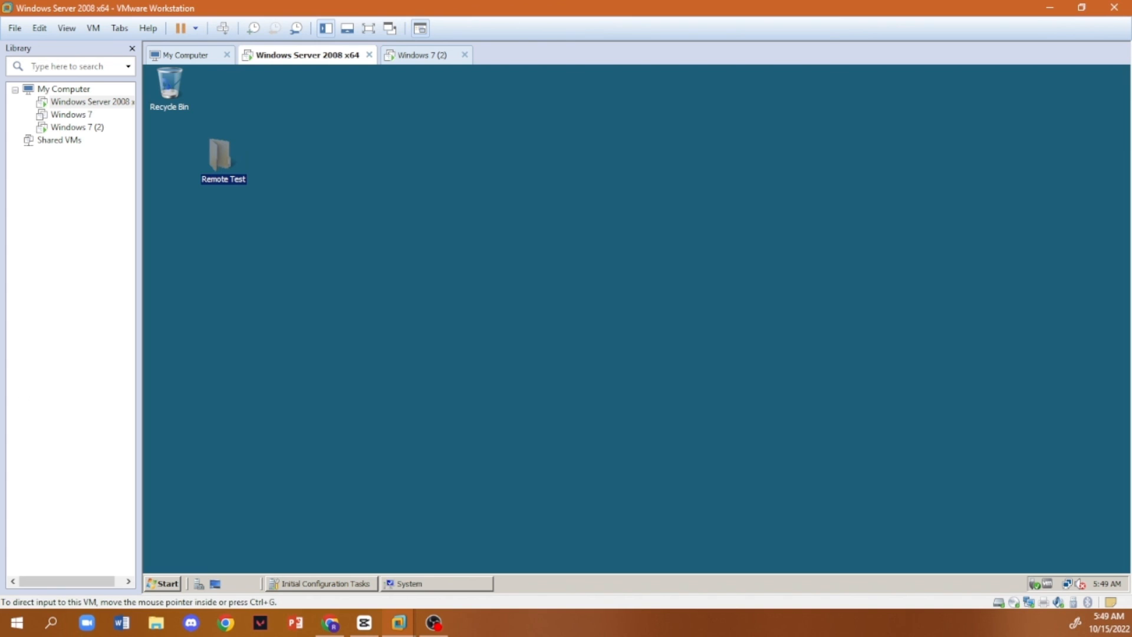